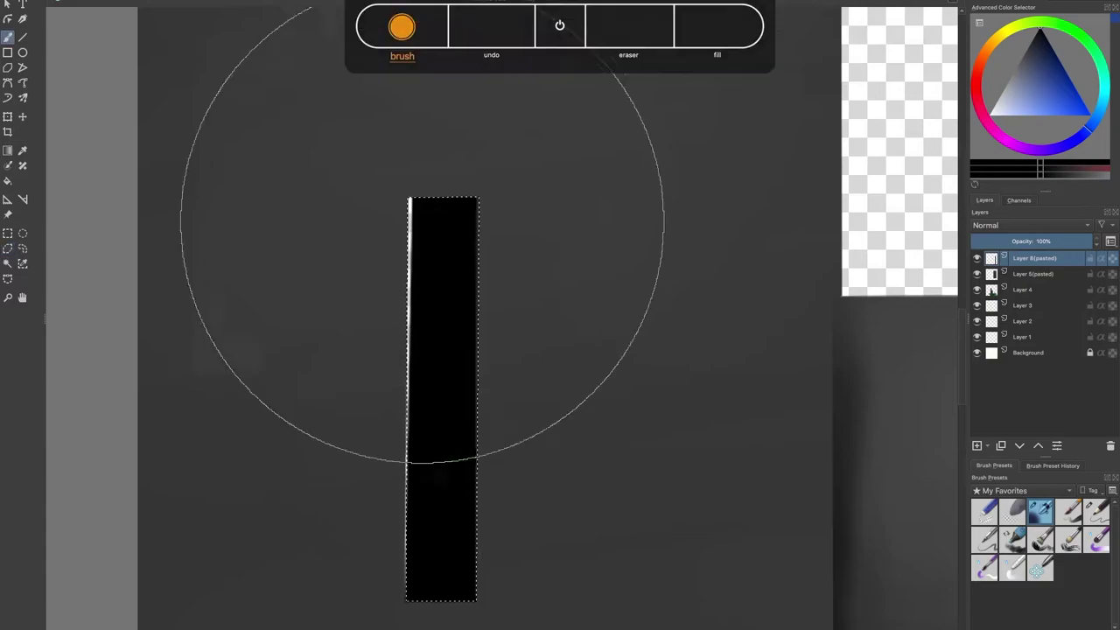
Step: Clear the selection around the black slit on the left tower
{"action": "scroll", "coordinate": [393, 354], "scroll_direction": "down", "scroll_amount": 3}
{"action": "key", "text": "ctrl+r"}
{"action": "right_click", "coordinate": [442, 350]}
{"action": "right_click", "coordinate": [408, 312]}
{"action": "left_click", "coordinate": [11, 39]}
{"action": "key", "text": "ctrl+minus"}
{"action": "key", "text": "ctrl+minus"}
{"action": "key", "text": "ctrl+minus"}
{"action": "left_click_drag", "start_coordinate": [599, 346], "coordinate": [511, 335]}
{"action": "scroll", "coordinate": [385, 180], "scroll_direction": "up", "scroll_amount": 2}
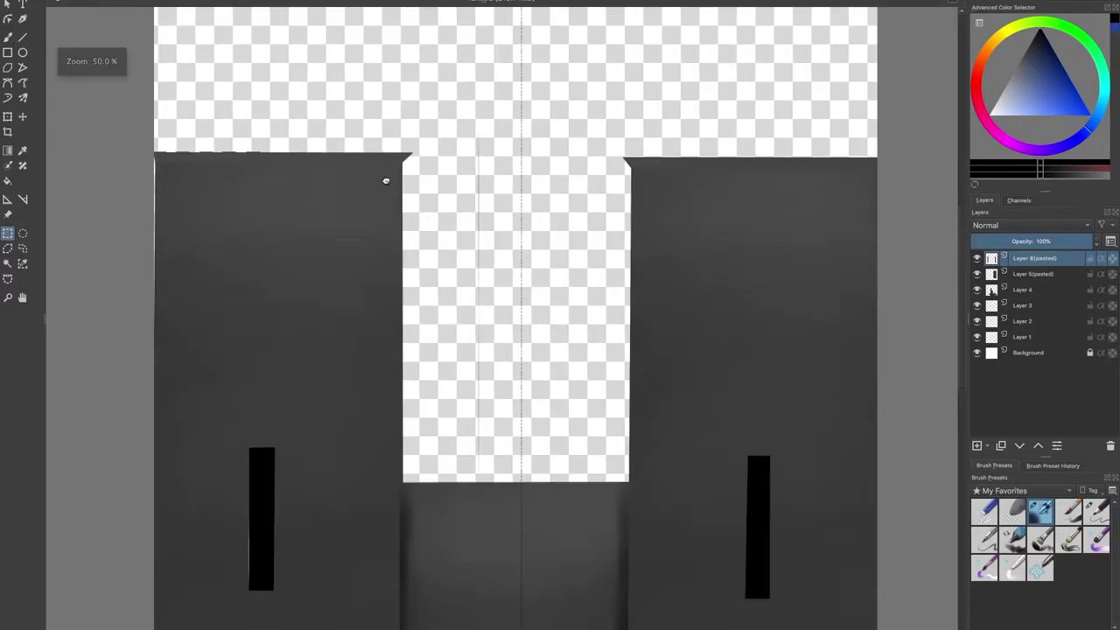
Step: Try to transform a selected strip across both tower tops on Layer 8(pasted)
{"action": "left_click_drag", "start_coordinate": [385, 180], "coordinate": [385, 279]}
{"action": "scroll", "coordinate": [149, 259], "scroll_direction": "up", "scroll_amount": 1}
{"action": "left_click_drag", "start_coordinate": [143, 234], "coordinate": [909, 274]}
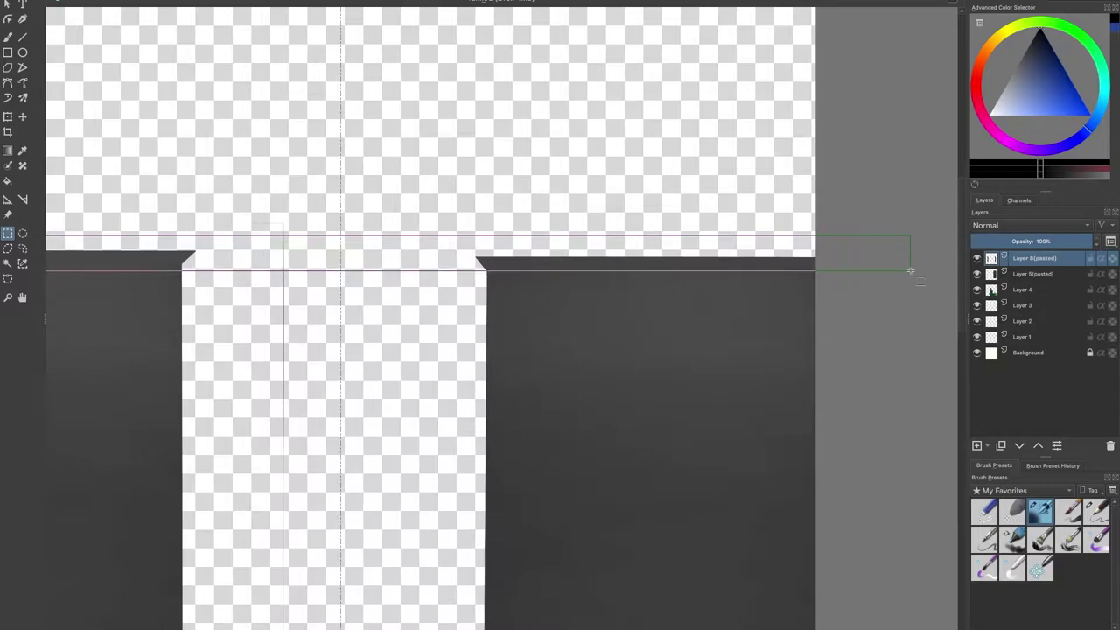
{"action": "scroll", "coordinate": [516, 271], "scroll_direction": "down", "scroll_amount": 2}
{"action": "key", "text": "ctrl+t"}
{"action": "left_click", "coordinate": [427, 261]}
{"action": "left_click", "coordinate": [23, 116]}
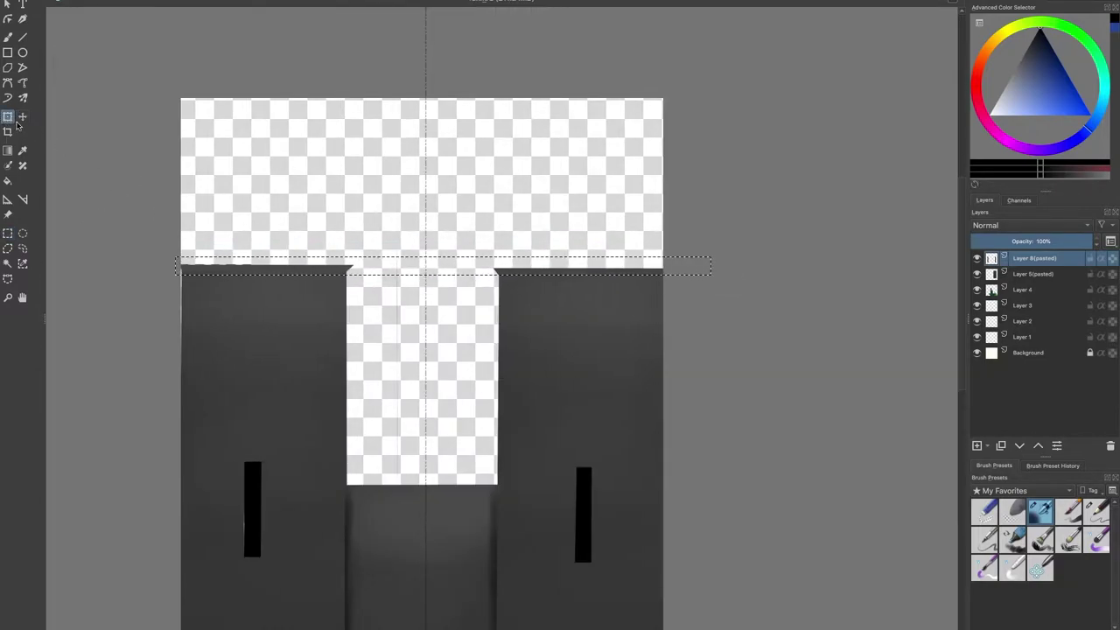
{"action": "left_click", "coordinate": [424, 254]}
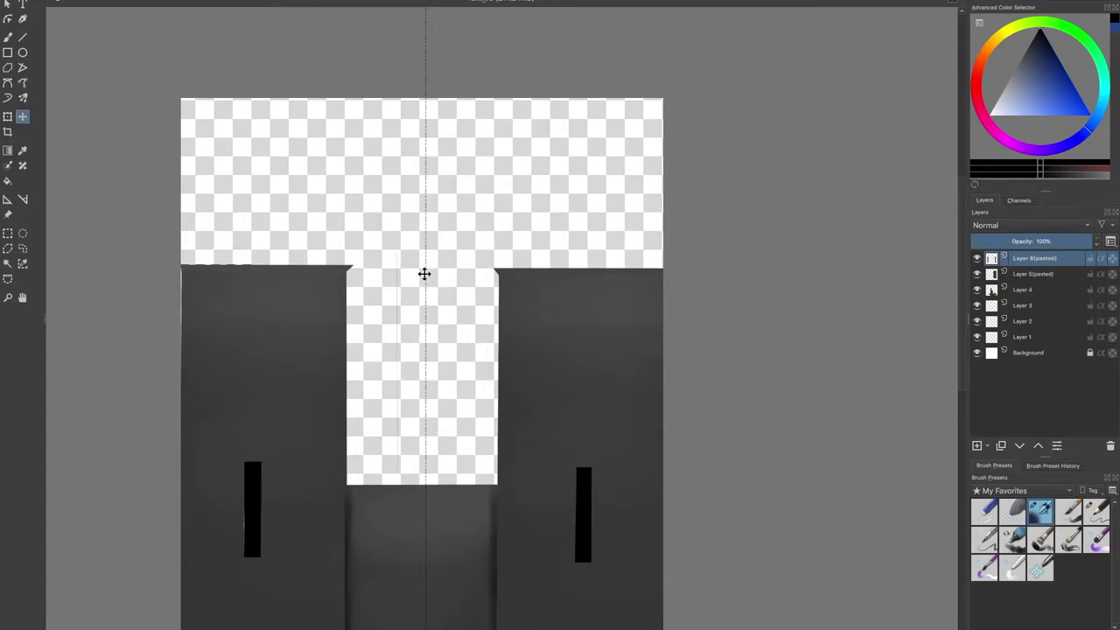
{"action": "left_click", "coordinate": [9, 116]}
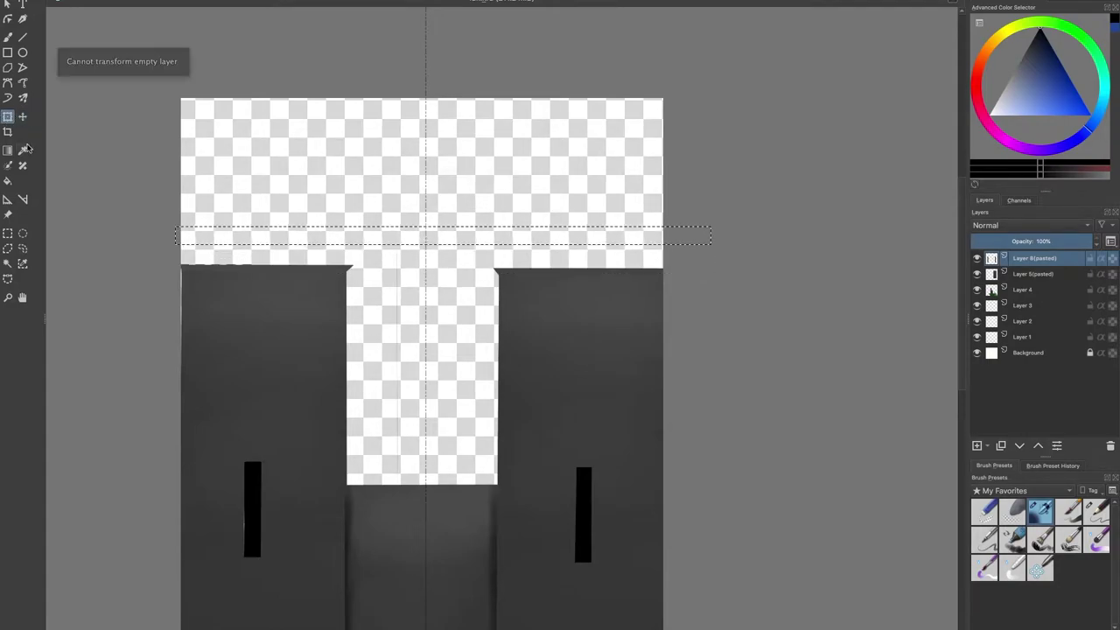
Step: On Layer 4, select a rectangular strip over both tower tops and trim the uneven upper edges flat
{"action": "left_click", "coordinate": [1026, 292]}
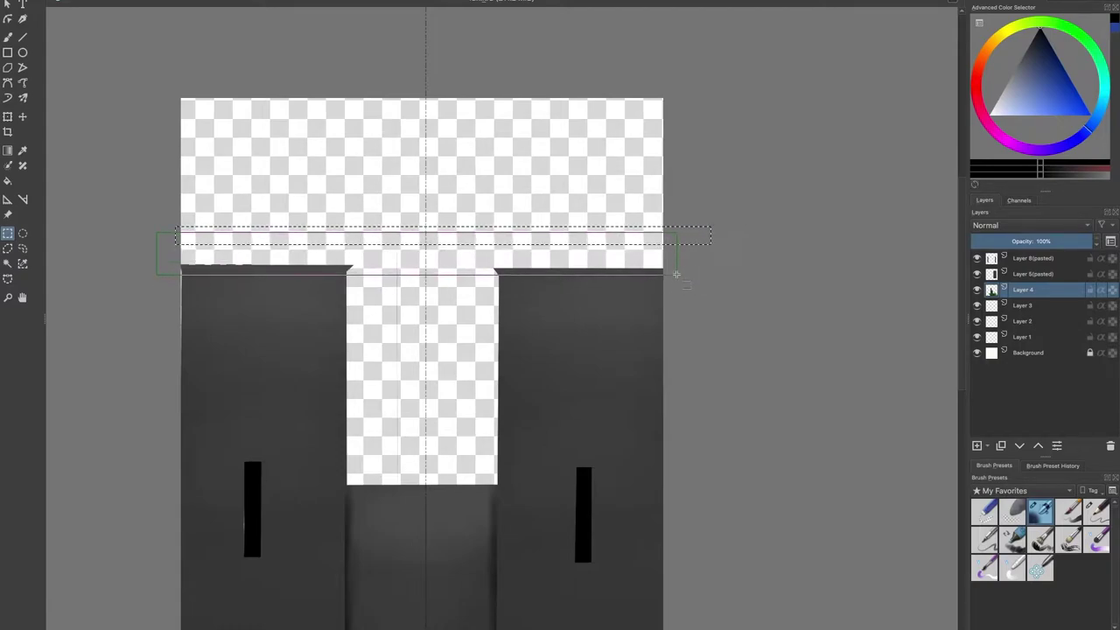
{"action": "left_click", "coordinate": [7, 116]}
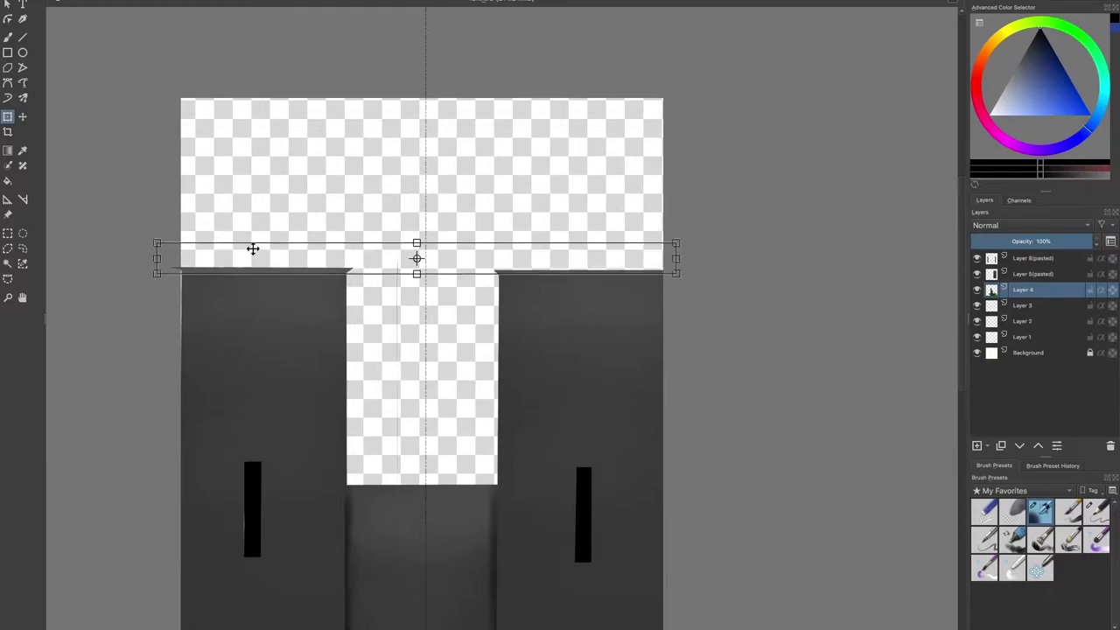
{"action": "left_click", "coordinate": [992, 509]}
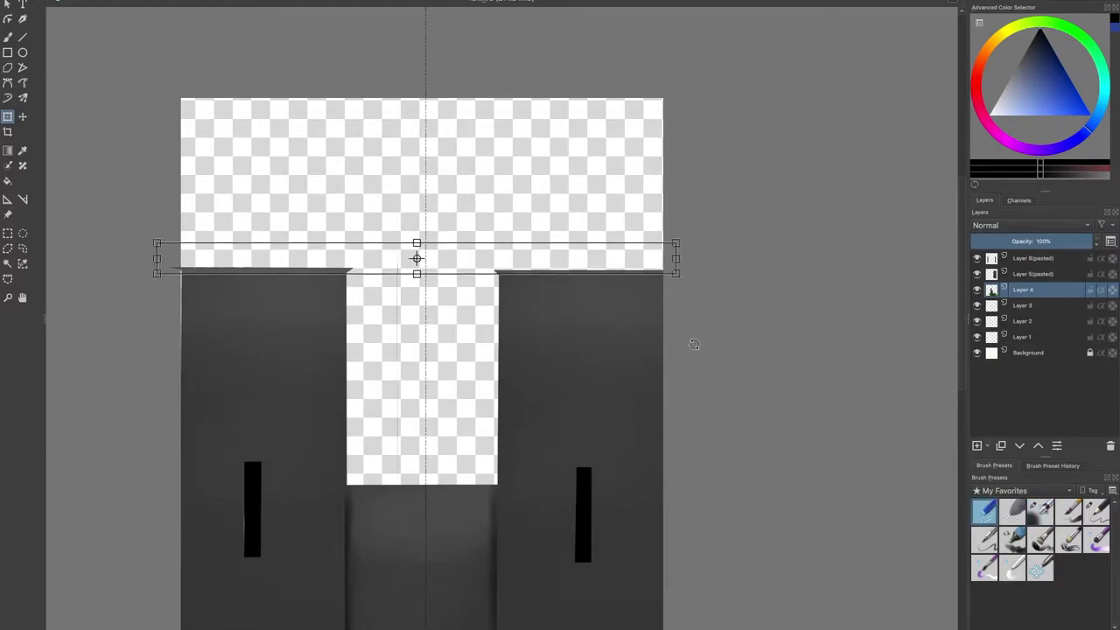
{"action": "key", "text": "b"}
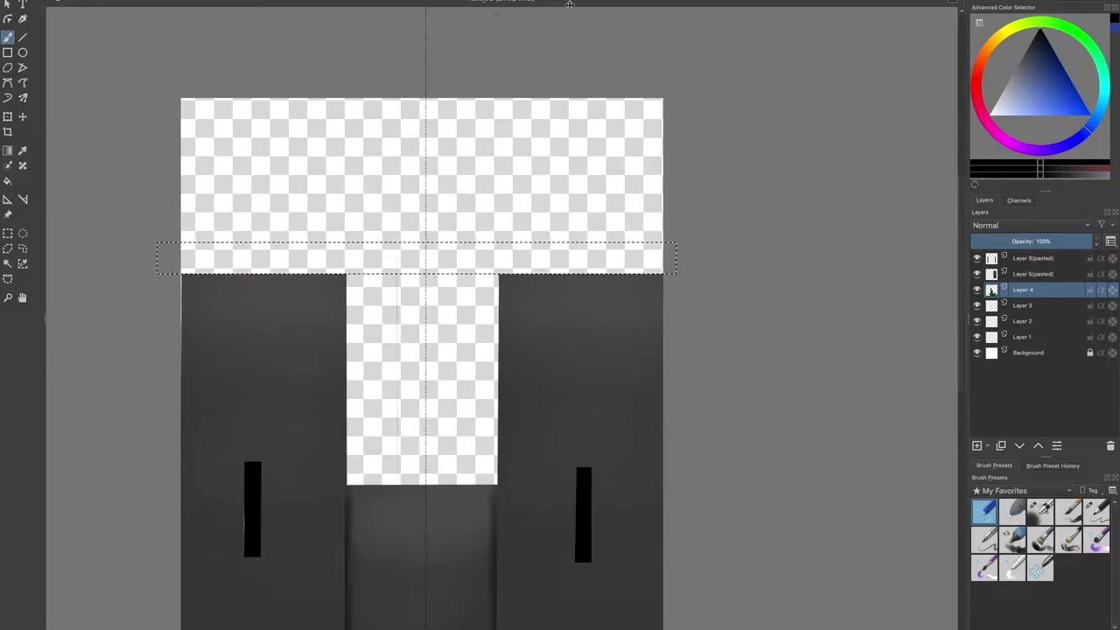
Step: Deselect the strip above the trimmed tower tops and return to the freehand brush
{"action": "left_click", "coordinate": [1039, 511]}
{"action": "left_click", "coordinate": [6, 116]}
{"action": "right_click", "coordinate": [285, 262]}
{"action": "right_click", "coordinate": [6, 234]}
{"action": "left_click", "coordinate": [8, 235]}
{"action": "right_click", "coordinate": [283, 260]}
{"action": "left_click", "coordinate": [311, 275]}
{"action": "key", "text": "b"}
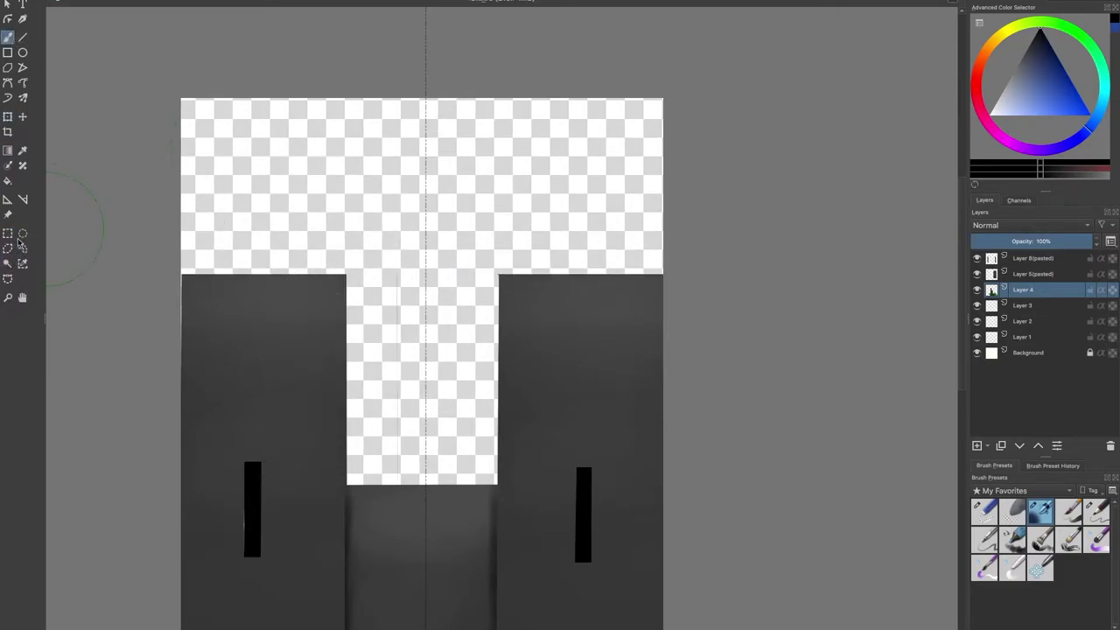
Step: With the Line tool and an ink preset, draw a short outward diagonal from the left tower's inner top corner in sampled dark gray
{"action": "left_click", "coordinate": [24, 39]}
{"action": "left_click", "coordinate": [1099, 515]}
{"action": "scroll", "coordinate": [360, 284], "scroll_direction": "up", "scroll_amount": 3}
{"action": "left_click_drag", "start_coordinate": [320, 272], "coordinate": [343, 238]}
{"action": "key", "text": "ctrl+z"}
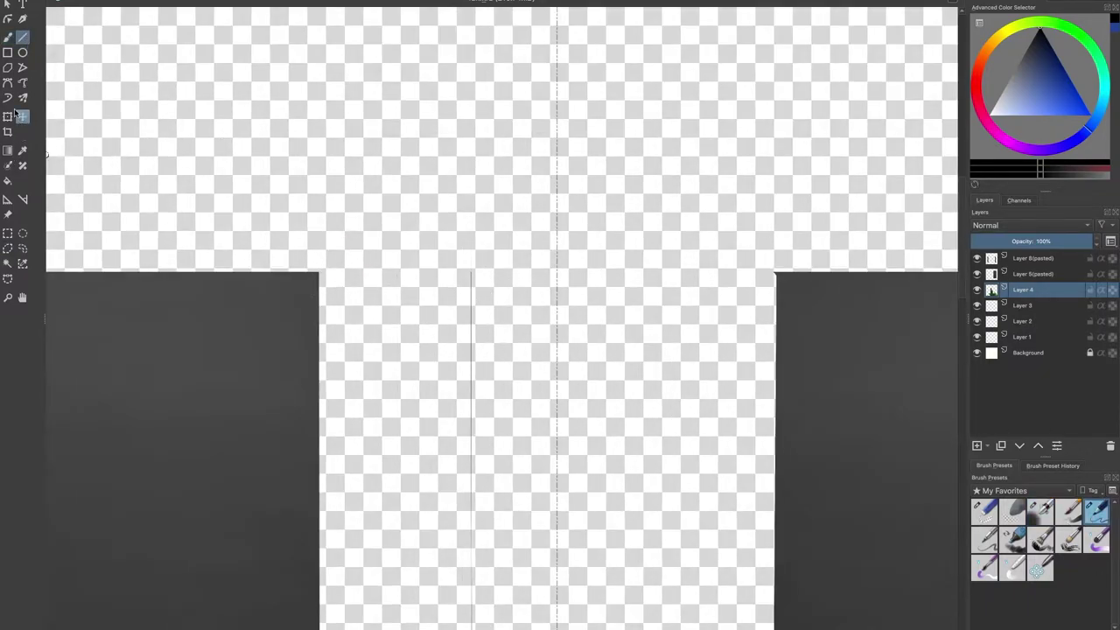
{"action": "left_click", "coordinate": [23, 152]}
{"action": "left_click", "coordinate": [169, 285]}
{"action": "left_click", "coordinate": [7, 37]}
{"action": "left_click", "coordinate": [23, 38]}
{"action": "left_click_drag", "start_coordinate": [320, 271], "coordinate": [342, 247]}
Step: Outline a thin flared ledge along the left tower's top with straight dark gray lines, without mirroring
{"action": "scroll", "coordinate": [346, 254], "scroll_direction": "down", "scroll_amount": 5}
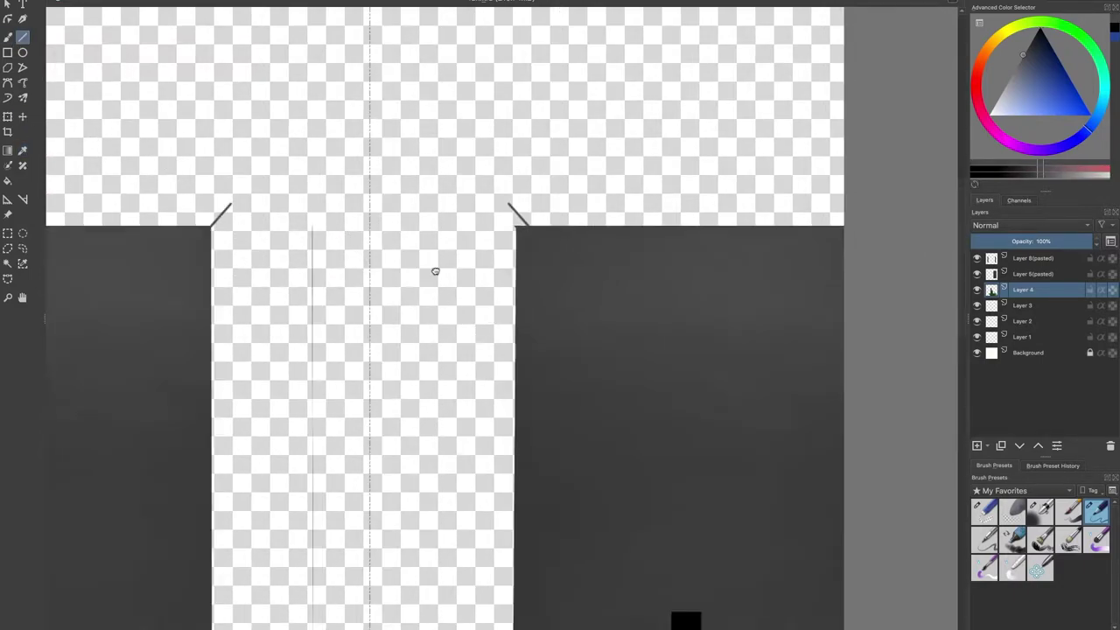
{"action": "scroll", "coordinate": [378, 293], "scroll_direction": "up", "scroll_amount": 2}
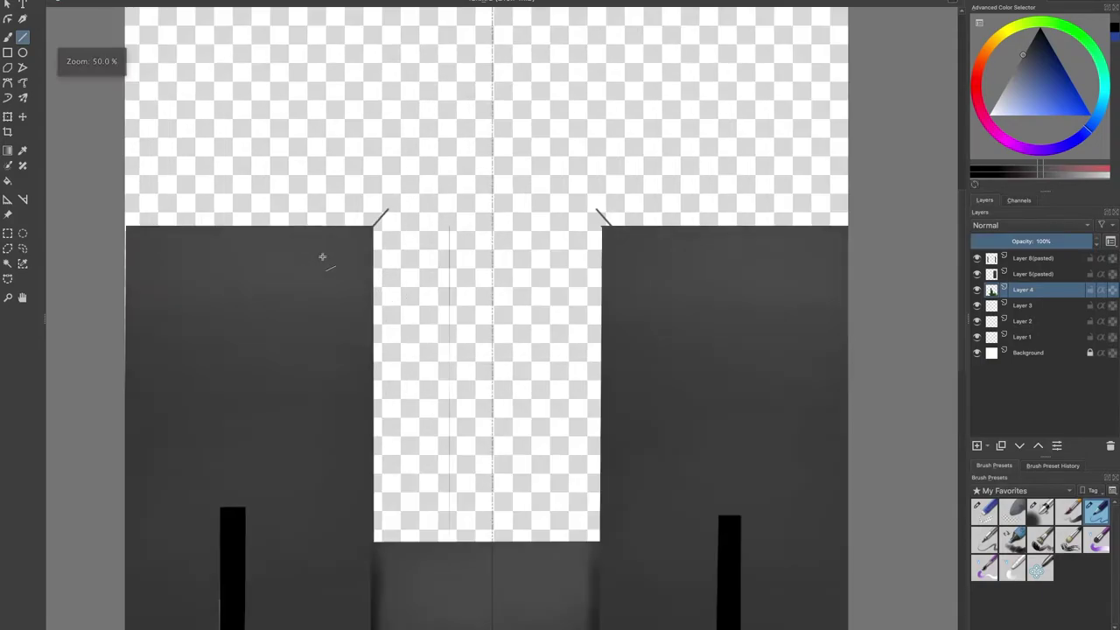
{"action": "scroll", "coordinate": [374, 223], "scroll_direction": "up", "scroll_amount": 3}
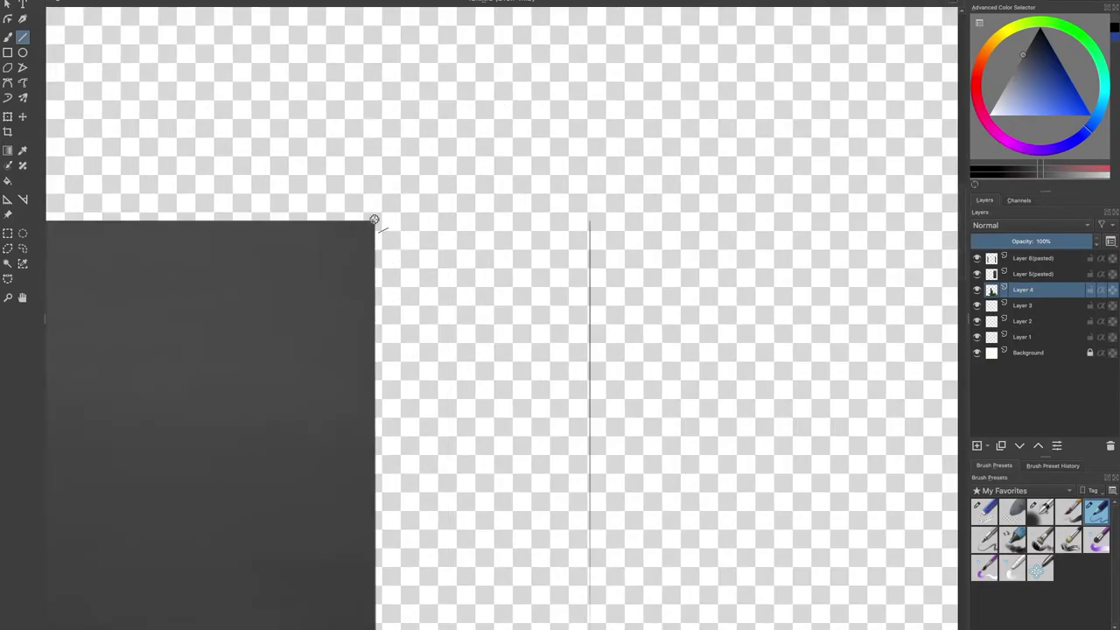
{"action": "scroll", "coordinate": [376, 214], "scroll_direction": "down", "scroll_amount": 2}
{"action": "mouse_move", "coordinate": [362, 225]}
{"action": "left_mouse_down"}
{"action": "mouse_move", "coordinate": [163, 229]}
{"action": "mouse_move", "coordinate": [29, 214]}
{"action": "mouse_move", "coordinate": [118, 223]}
{"action": "left_mouse_up"}
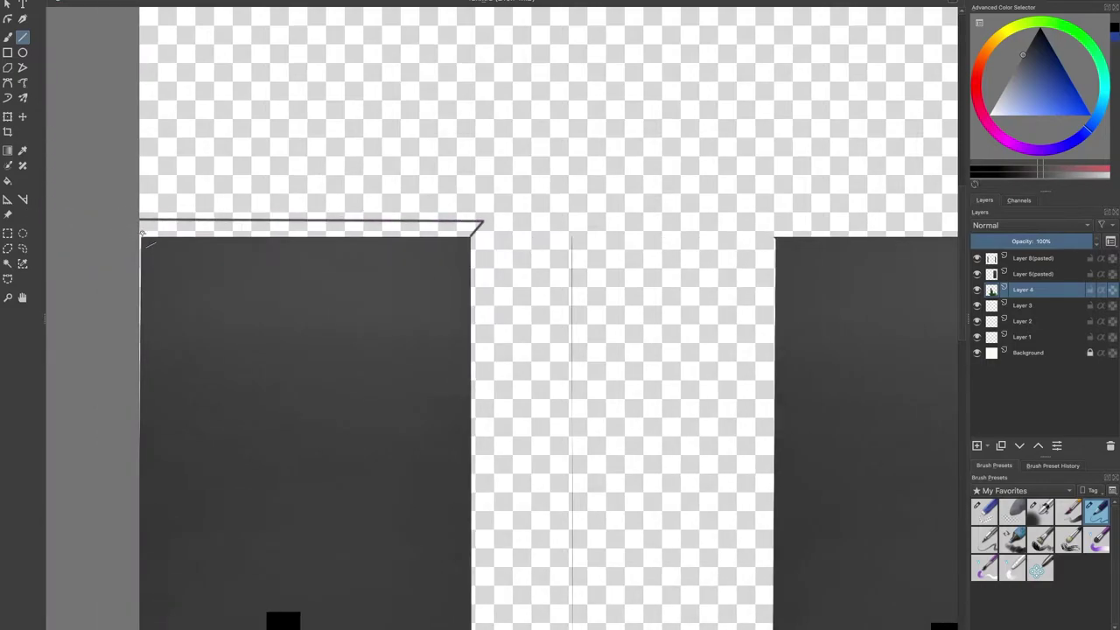
{"action": "scroll", "coordinate": [453, 290], "scroll_direction": "down", "scroll_amount": 2}
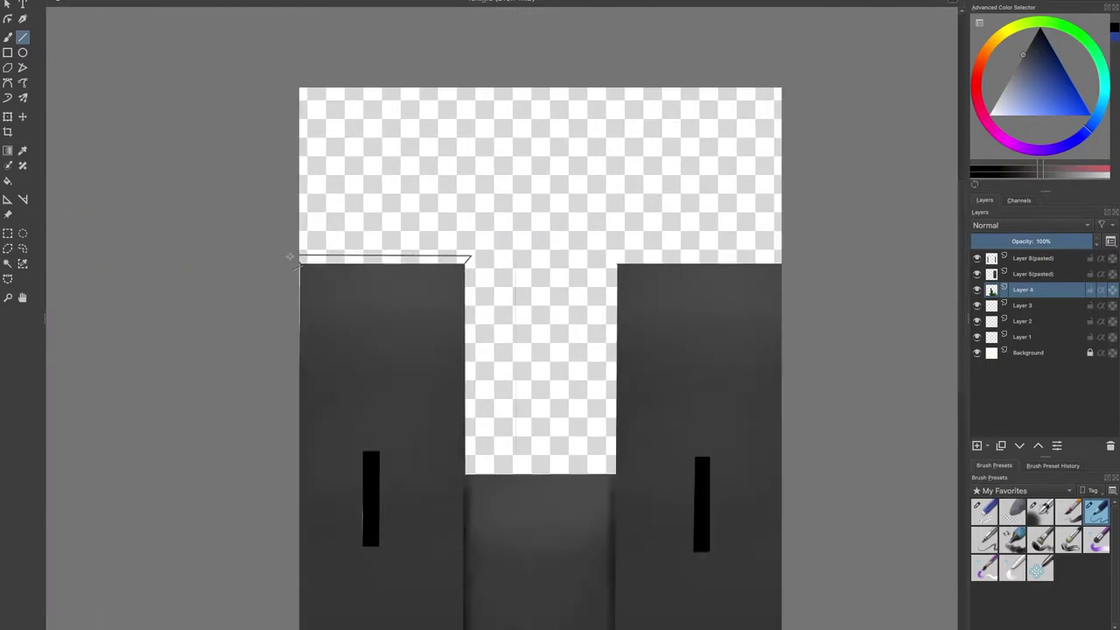
{"action": "scroll", "coordinate": [300, 263], "scroll_direction": "up", "scroll_amount": 6}
{"action": "left_click_drag", "start_coordinate": [300, 263], "coordinate": [909, 263]}
{"action": "scroll", "coordinate": [451, 325], "scroll_direction": "down", "scroll_amount": 2}
{"action": "scroll", "coordinate": [452, 325], "scroll_direction": "left", "scroll_amount": 3}
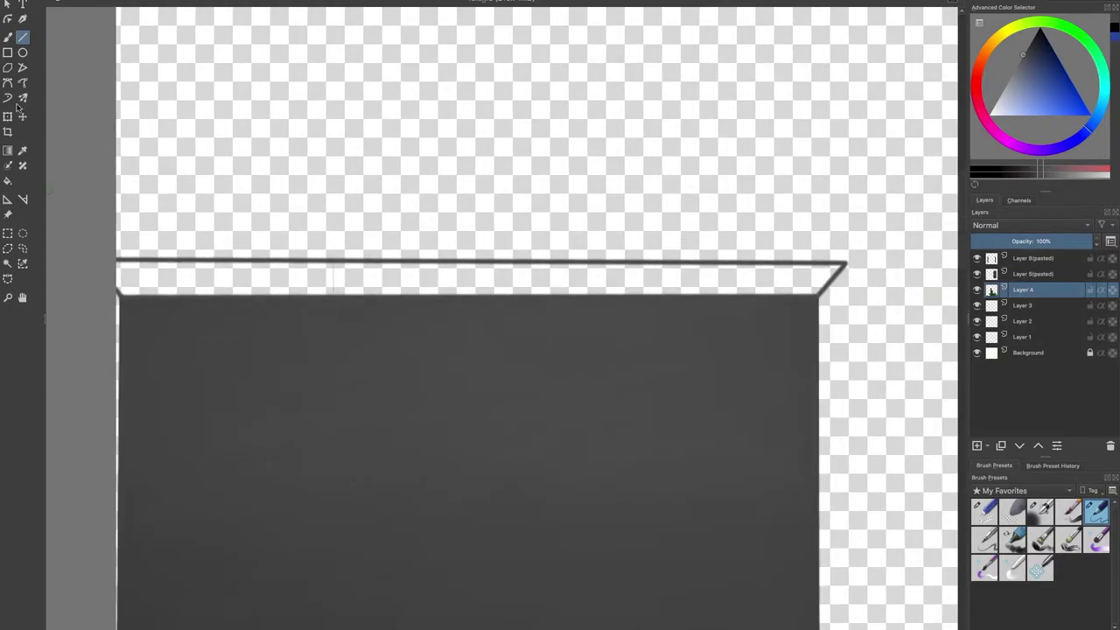
Step: Try to fill the outlined ledge above the left tower with dark gray
{"action": "left_click", "coordinate": [7, 181]}
{"action": "left_click", "coordinate": [167, 274]}
{"action": "left_click", "coordinate": [448, 282]}
{"action": "left_click", "coordinate": [345, 273]}
{"action": "scroll", "coordinate": [341, 275], "scroll_direction": "down", "scroll_amount": 5}
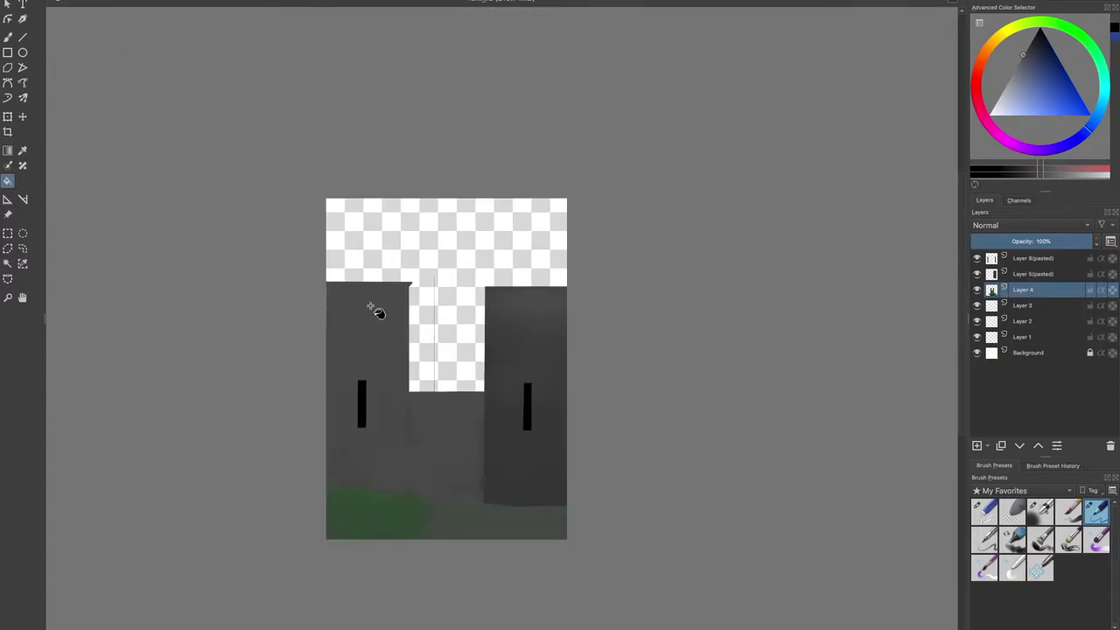
{"action": "scroll", "coordinate": [274, 280], "scroll_direction": "up", "scroll_amount": 6}
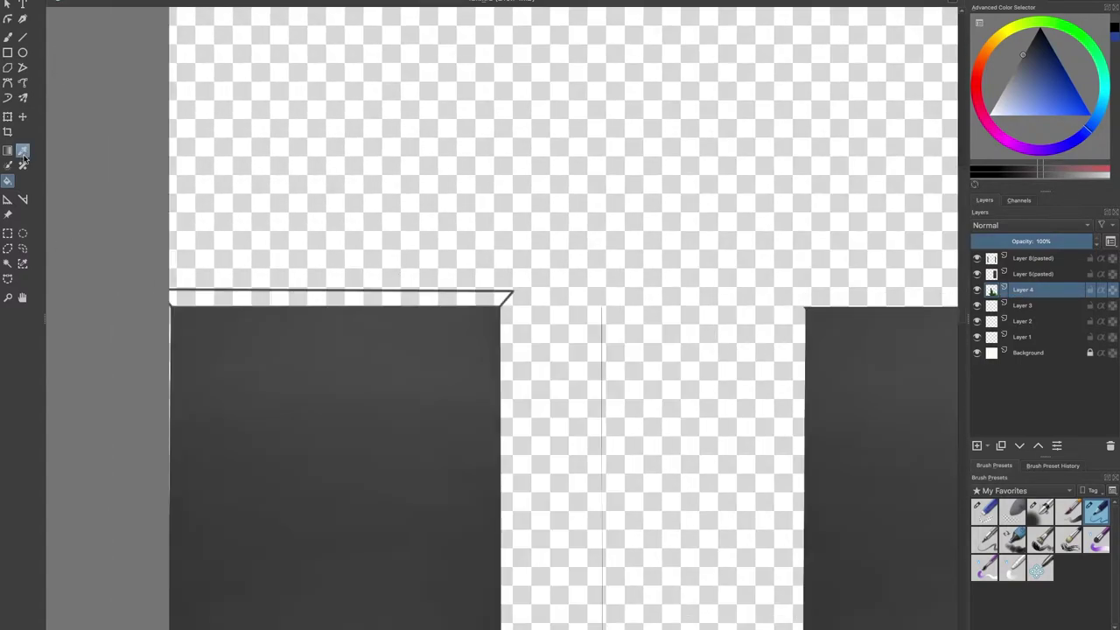
Step: Close the left end of the ledge outline and fill the ledge with dark gray
{"action": "left_click", "coordinate": [23, 36]}
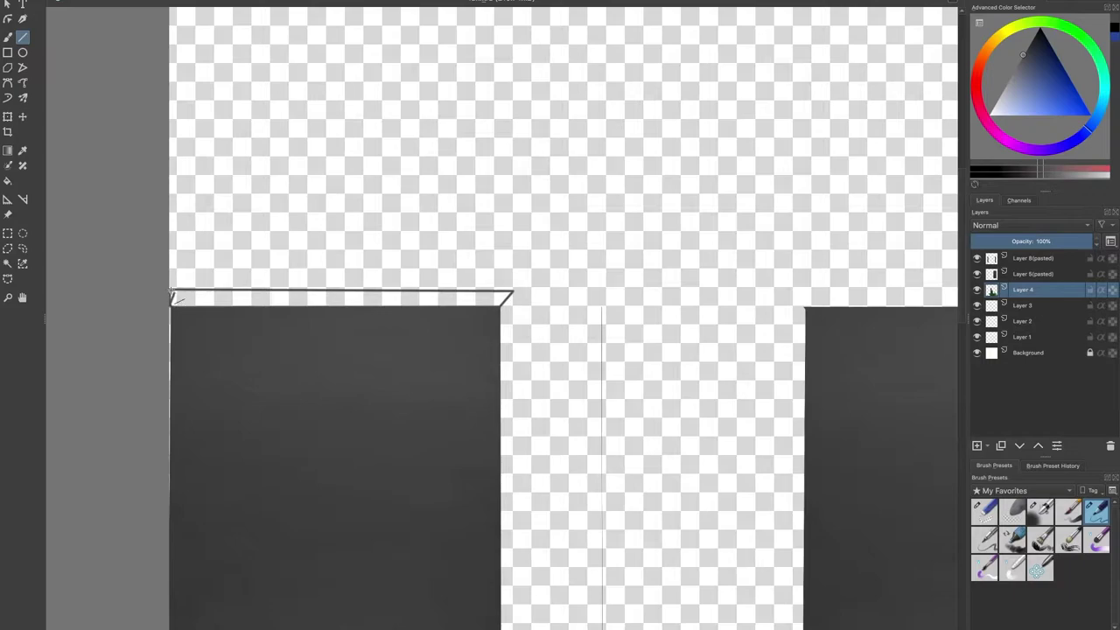
{"action": "left_click_drag", "start_coordinate": [266, 297], "coordinate": [320, 300]}
{"action": "left_click_drag", "start_coordinate": [326, 299], "coordinate": [391, 299]}
{"action": "left_click", "coordinate": [7, 181]}
{"action": "left_click", "coordinate": [407, 297]}
{"action": "left_click", "coordinate": [267, 299]}
Step: Cover the remaining white gaps inside the left tower's ledge with dark gray line strokes
{"action": "scroll", "coordinate": [210, 311], "scroll_direction": "up", "scroll_amount": 3}
{"action": "left_click", "coordinate": [23, 37]}
{"action": "mouse_move", "coordinate": [140, 286]}
{"action": "left_mouse_down"}
{"action": "mouse_move", "coordinate": [865, 293]}
{"action": "mouse_move", "coordinate": [145, 319]}
{"action": "mouse_move", "coordinate": [836, 317]}
{"action": "left_mouse_up"}
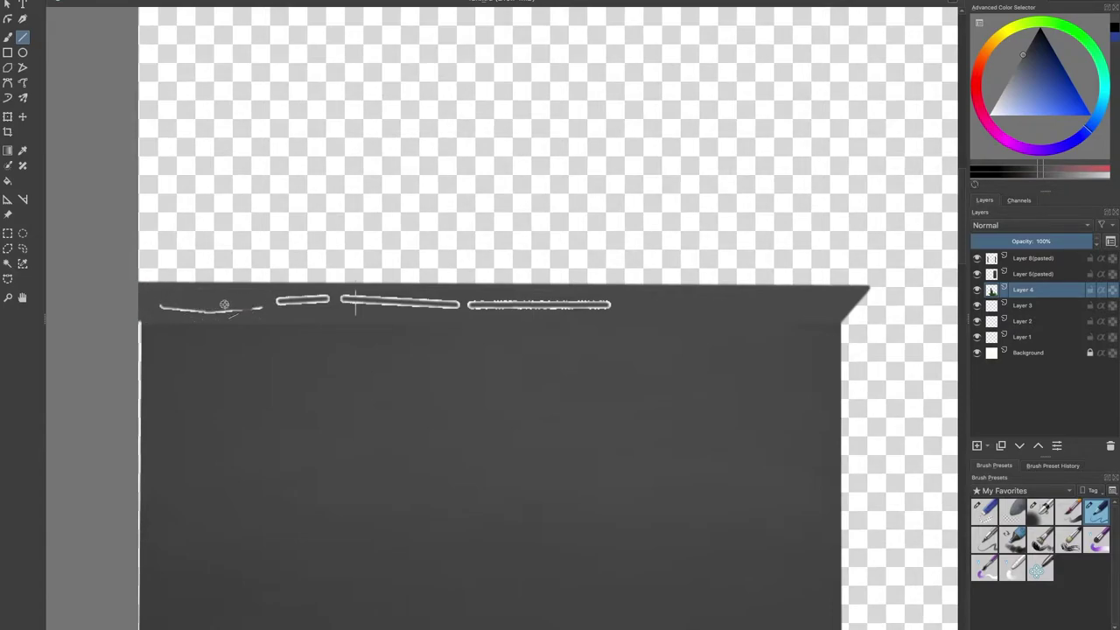
{"action": "left_click_drag", "start_coordinate": [142, 313], "coordinate": [204, 317]}
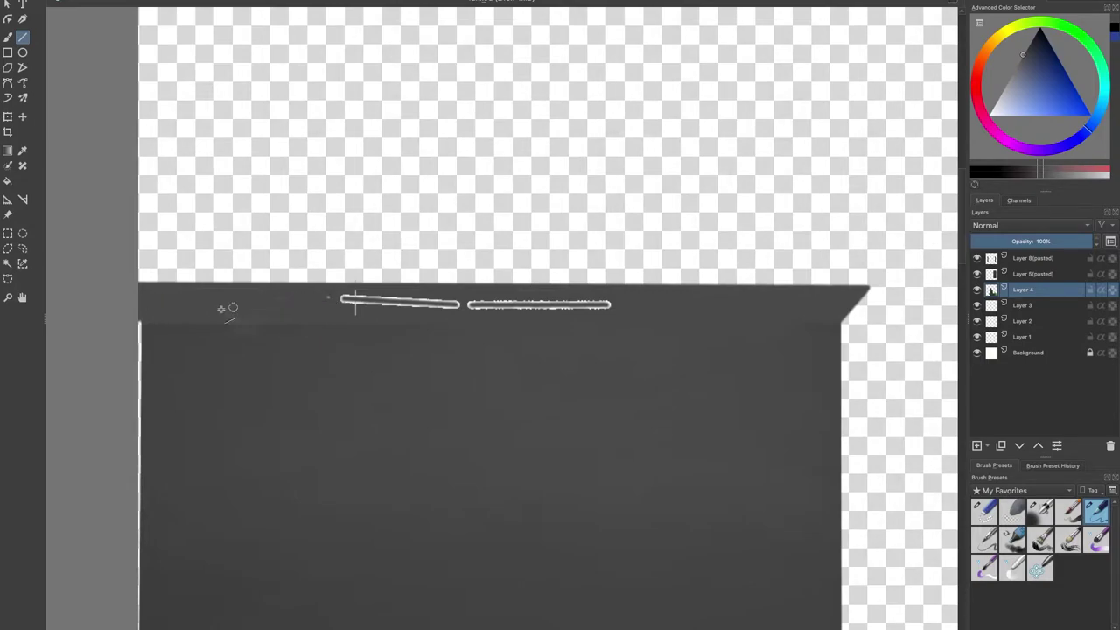
{"action": "left_click_drag", "start_coordinate": [453, 303], "coordinate": [457, 311]}
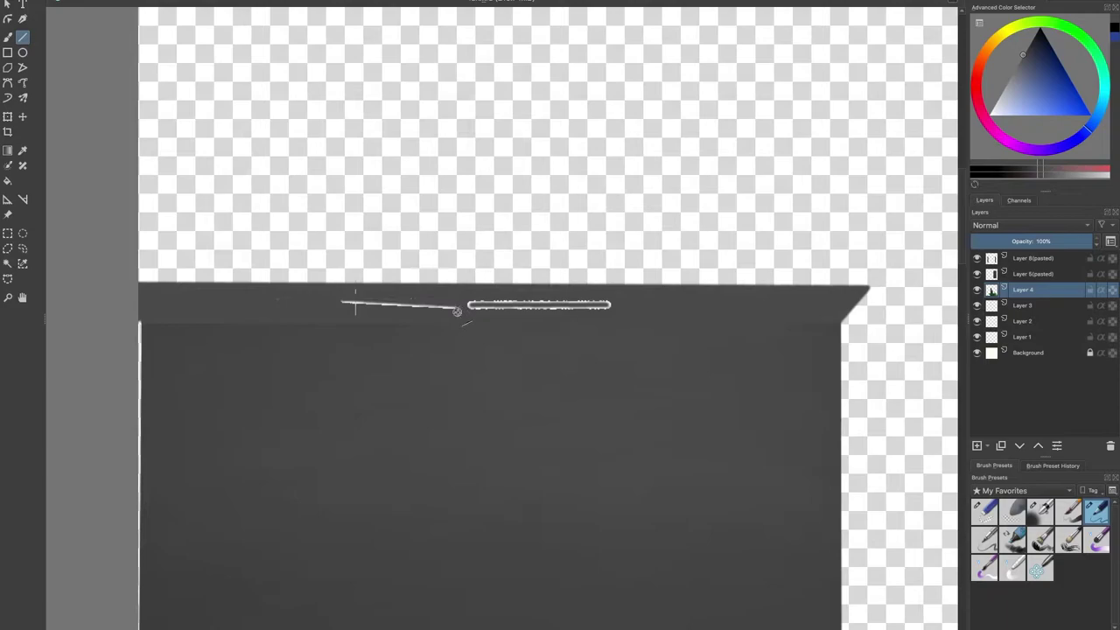
{"action": "key", "text": "ctrl+z"}
{"action": "left_click_drag", "start_coordinate": [447, 305], "coordinate": [622, 309]}
{"action": "left_click_drag", "start_coordinate": [446, 306], "coordinate": [617, 303]}
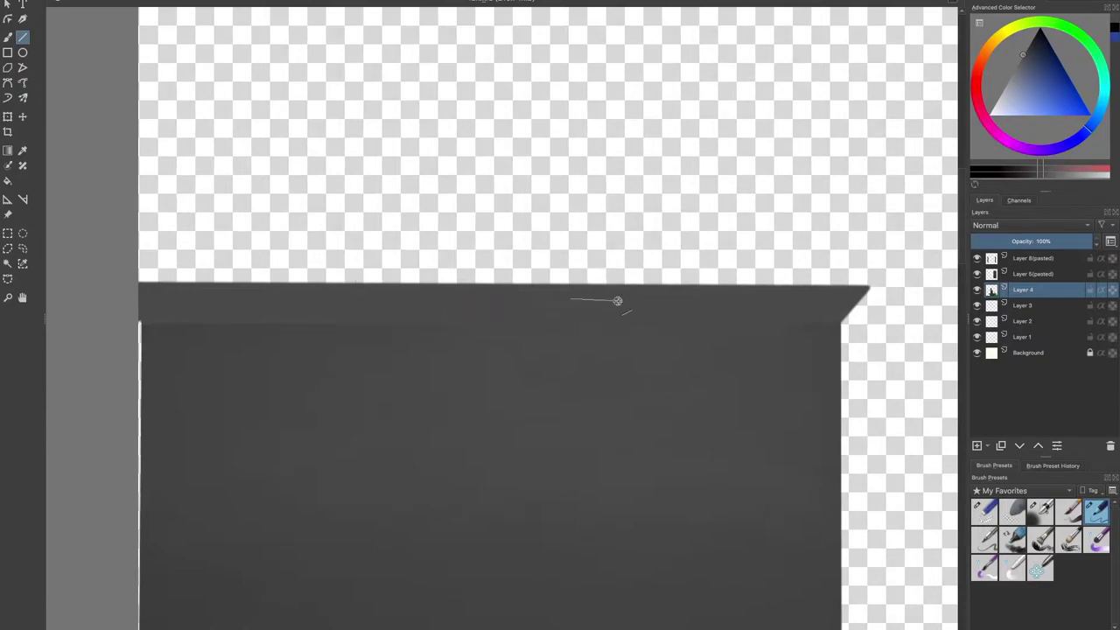
{"action": "left_click_drag", "start_coordinate": [496, 307], "coordinate": [619, 307]}
{"action": "left_click_drag", "start_coordinate": [311, 292], "coordinate": [791, 292]}
{"action": "left_click_drag", "start_coordinate": [524, 318], "coordinate": [209, 286]}
{"action": "scroll", "coordinate": [753, 358], "scroll_direction": "down", "scroll_amount": 5}
{"action": "left_click_drag", "start_coordinate": [753, 382], "coordinate": [397, 354]}
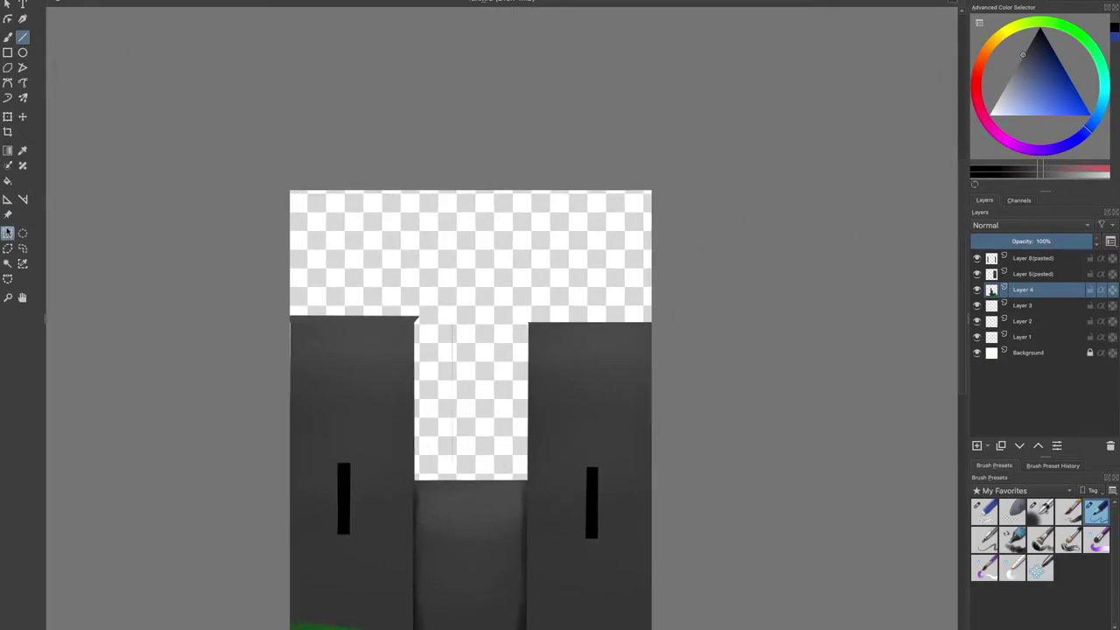
Step: Try to copy the strip containing the left tower's ledge and paste it
{"action": "scroll", "coordinate": [282, 306], "scroll_direction": "up", "scroll_amount": 2}
{"action": "left_click_drag", "start_coordinate": [282, 303], "coordinate": [735, 329]}
{"action": "key", "text": "ctrl+c"}
{"action": "key", "text": "ctrl+v"}
{"action": "left_click_drag", "start_coordinate": [289, 320], "coordinate": [572, 333]}
{"action": "mouse_move", "coordinate": [278, 308]}
{"action": "left_mouse_down"}
{"action": "mouse_move", "coordinate": [555, 338]}
{"action": "mouse_move", "coordinate": [708, 325]}
{"action": "mouse_move", "coordinate": [1001, 332]}
{"action": "left_mouse_up"}
{"action": "right_click", "coordinate": [707, 287]}
{"action": "left_click", "coordinate": [735, 308]}
{"action": "right_click", "coordinate": [1024, 290]}
{"action": "left_click", "coordinate": [1006, 386]}
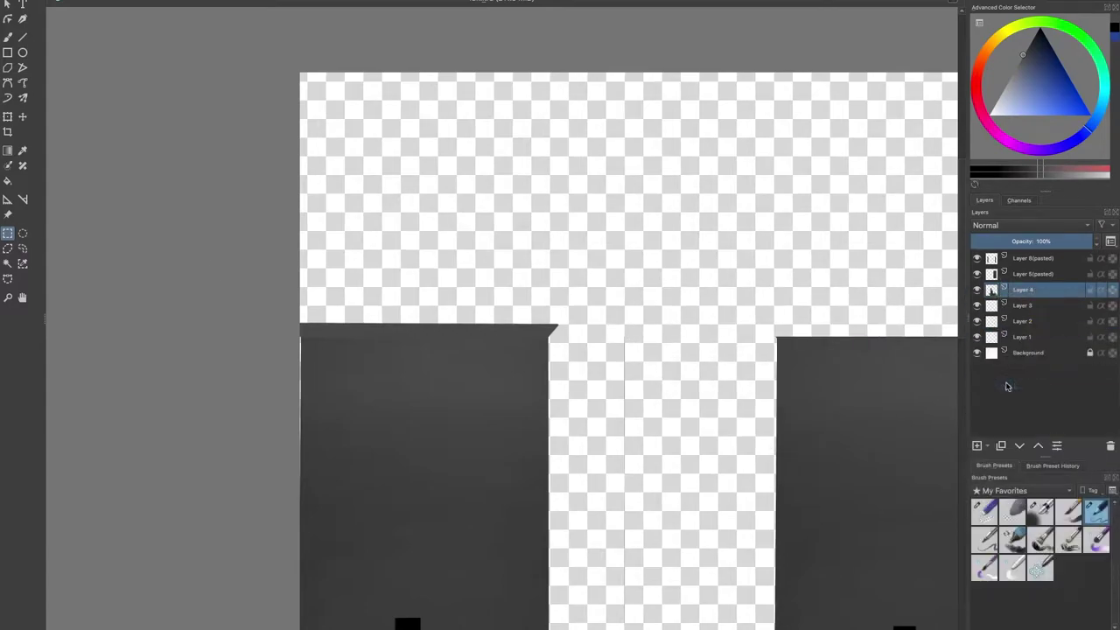
Step: Try to erase the stray vertical line in the gap between the towers, working through the layers
{"action": "left_click", "coordinate": [995, 261]}
{"action": "scroll", "coordinate": [935, 298], "scroll_direction": "down", "scroll_amount": 2}
{"action": "left_click_drag", "start_coordinate": [800, 356], "coordinate": [596, 349]}
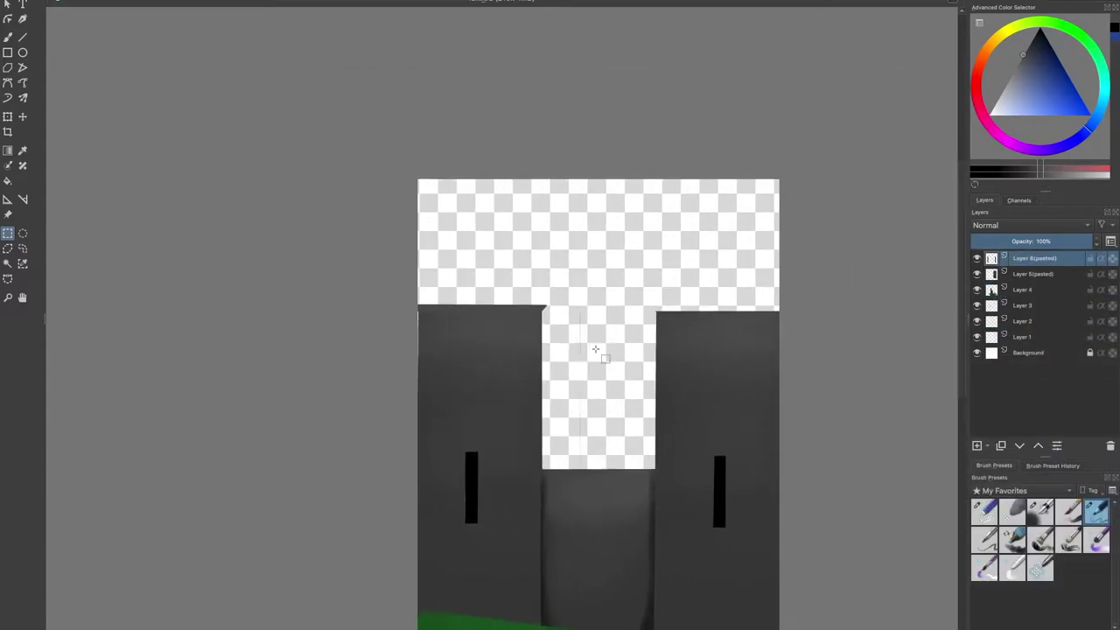
{"action": "left_click", "coordinate": [985, 512]}
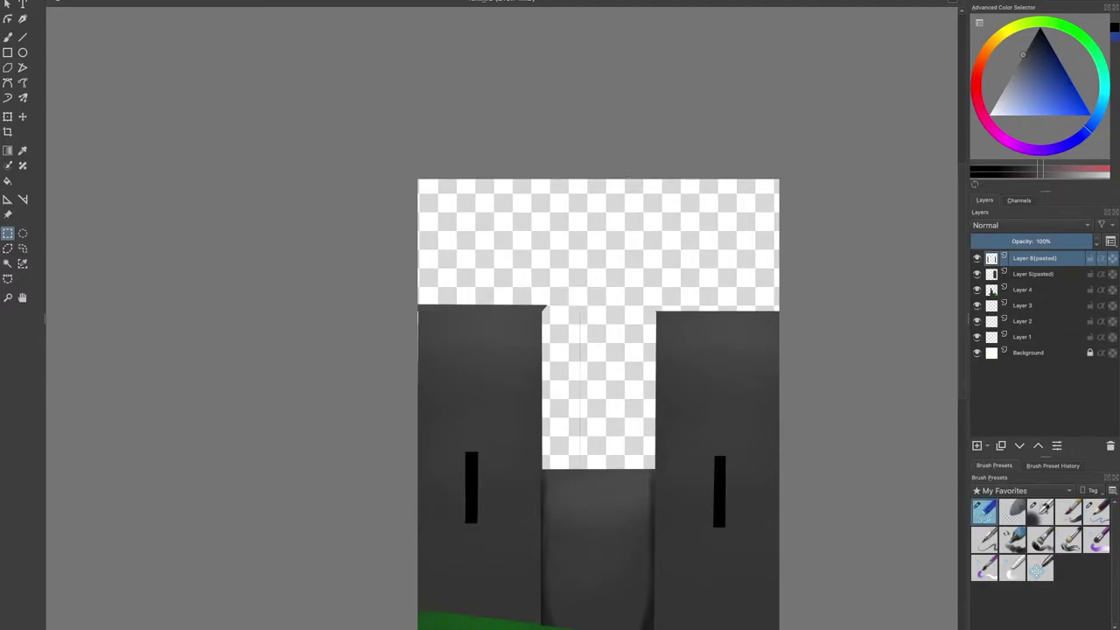
{"action": "key", "text": "b"}
{"action": "left_click", "coordinate": [1021, 292]}
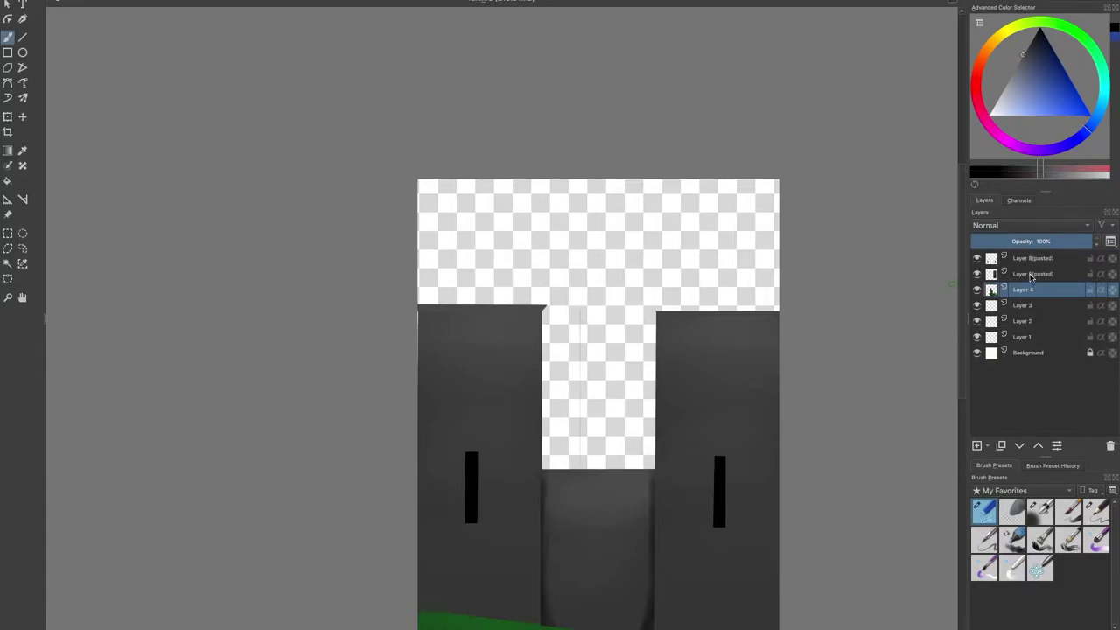
{"action": "left_click", "coordinate": [1029, 277]}
{"action": "left_click", "coordinate": [1024, 307]}
{"action": "key", "text": "Page_Down"}
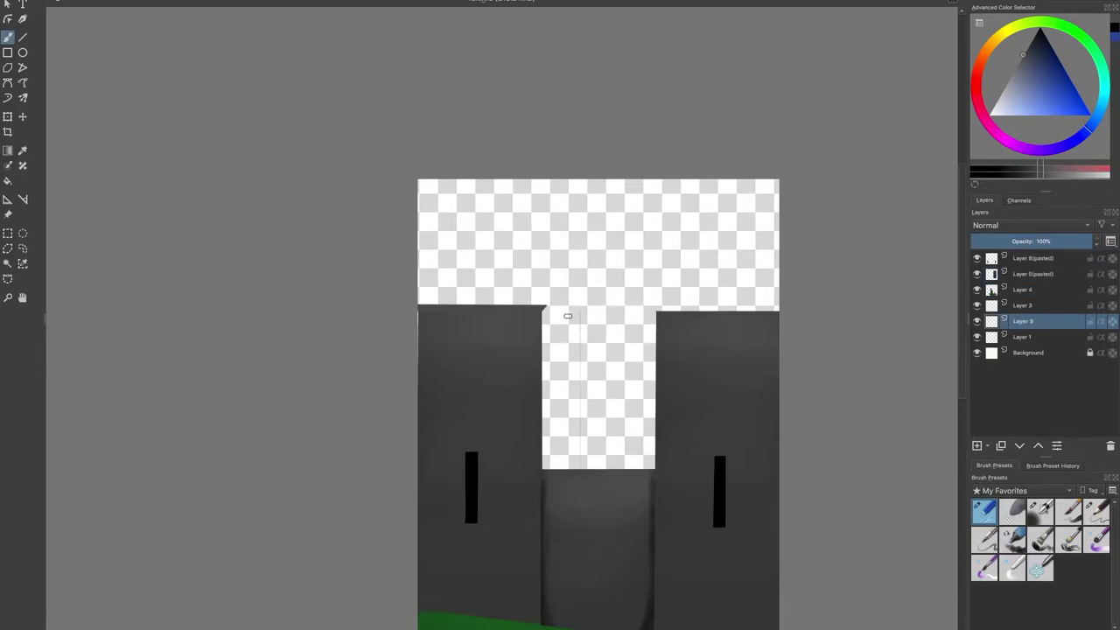
{"action": "key", "text": "Page_Down"}
{"action": "key", "text": "Page_Down"}
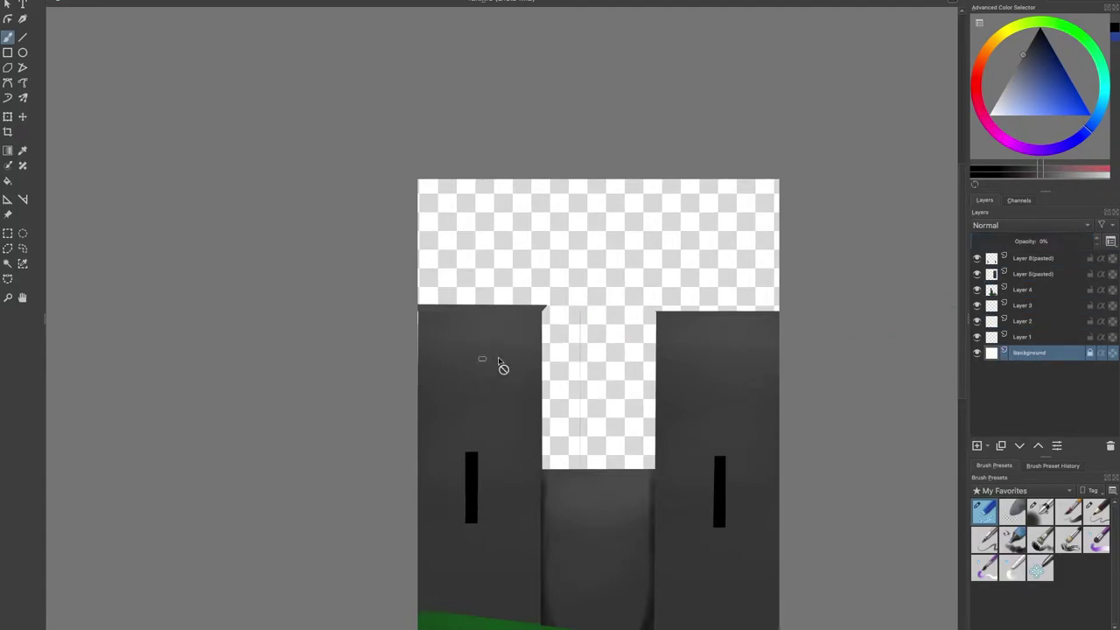
Step: Select Layer 8(pasted) and examine the stray vertical line and the tower edges up close
{"action": "left_click", "coordinate": [1019, 265]}
{"action": "scroll", "coordinate": [570, 331], "scroll_direction": "up", "scroll_amount": 12}
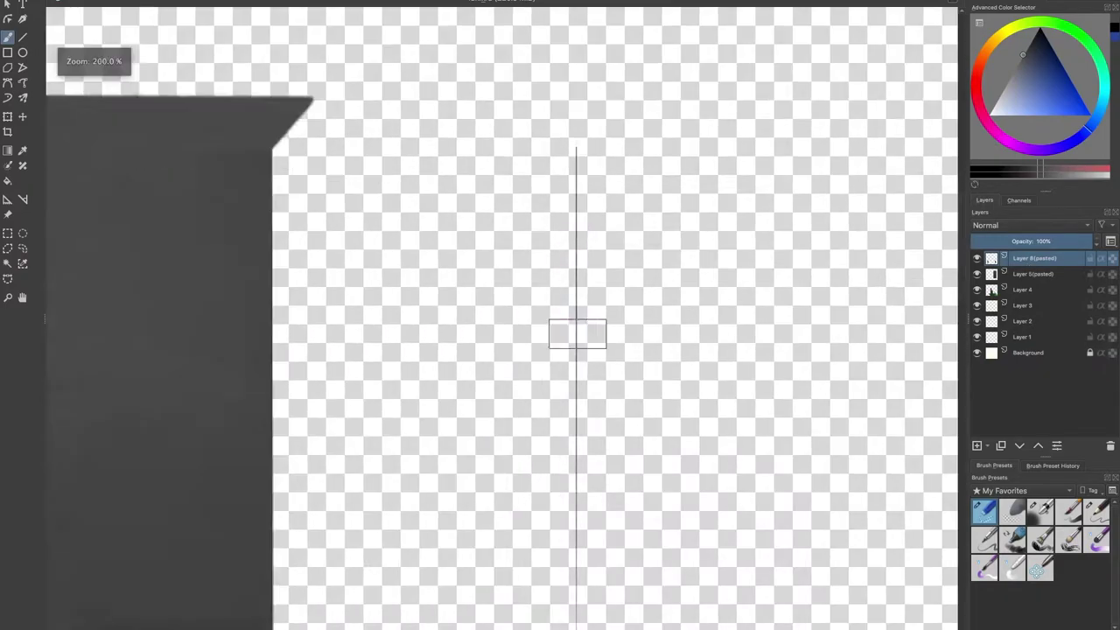
{"action": "scroll", "coordinate": [441, 339], "scroll_direction": "down", "scroll_amount": 5}
{"action": "scroll", "coordinate": [435, 341], "scroll_direction": "down", "scroll_amount": 9}
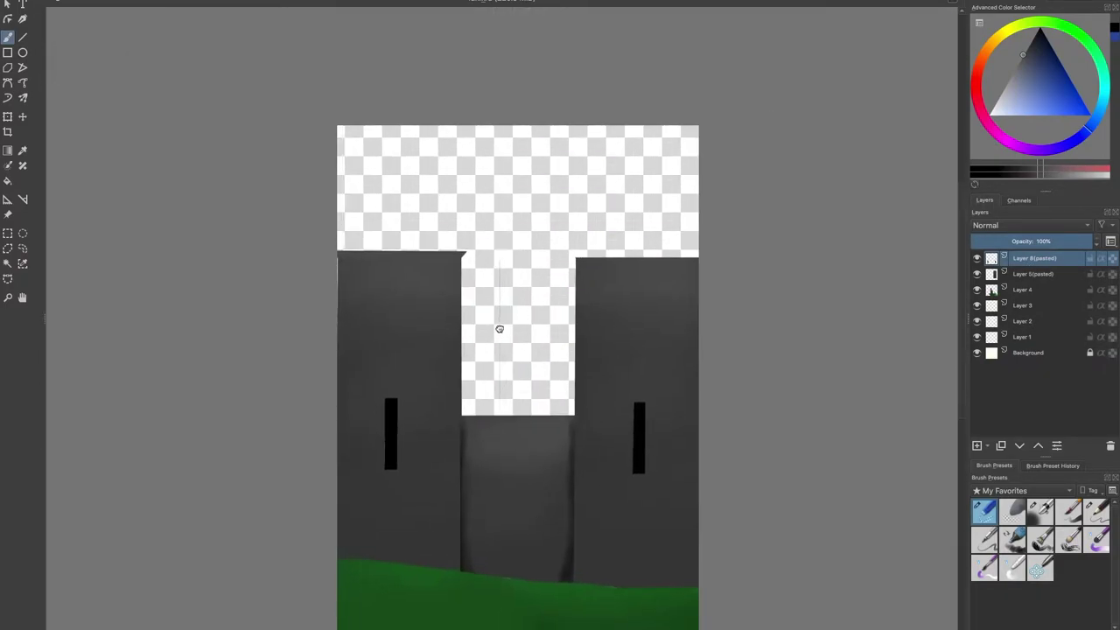
{"action": "scroll", "coordinate": [500, 328], "scroll_direction": "up", "scroll_amount": 13}
{"action": "scroll", "coordinate": [561, 344], "scroll_direction": "down", "scroll_amount": 15}
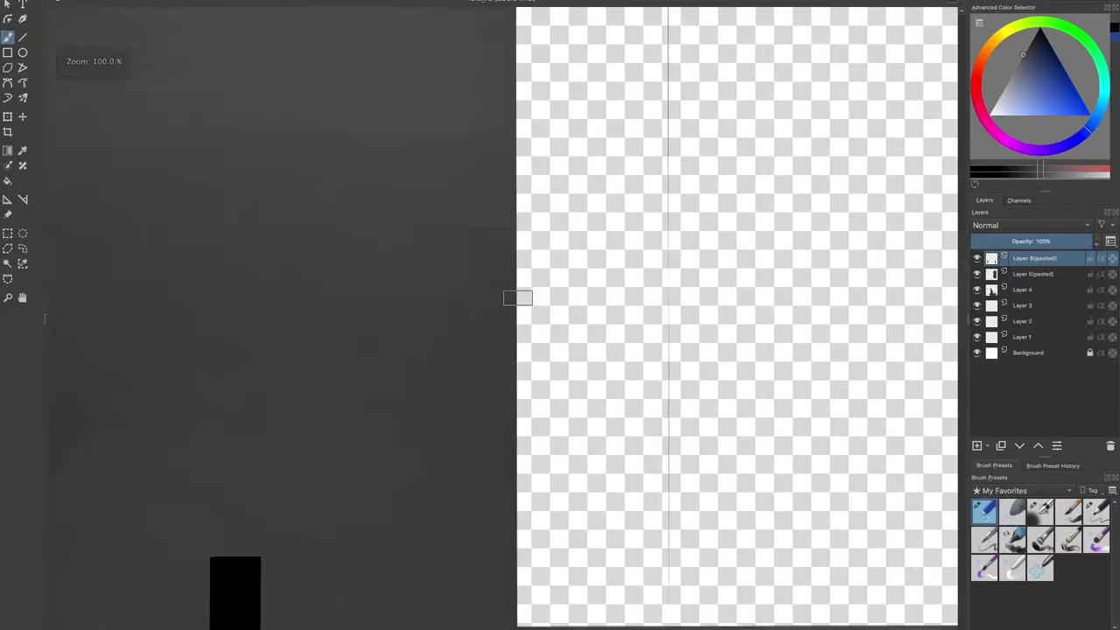
{"action": "scroll", "coordinate": [512, 309], "scroll_direction": "up", "scroll_amount": 3}
{"action": "scroll", "coordinate": [513, 308], "scroll_direction": "down", "scroll_amount": 1}
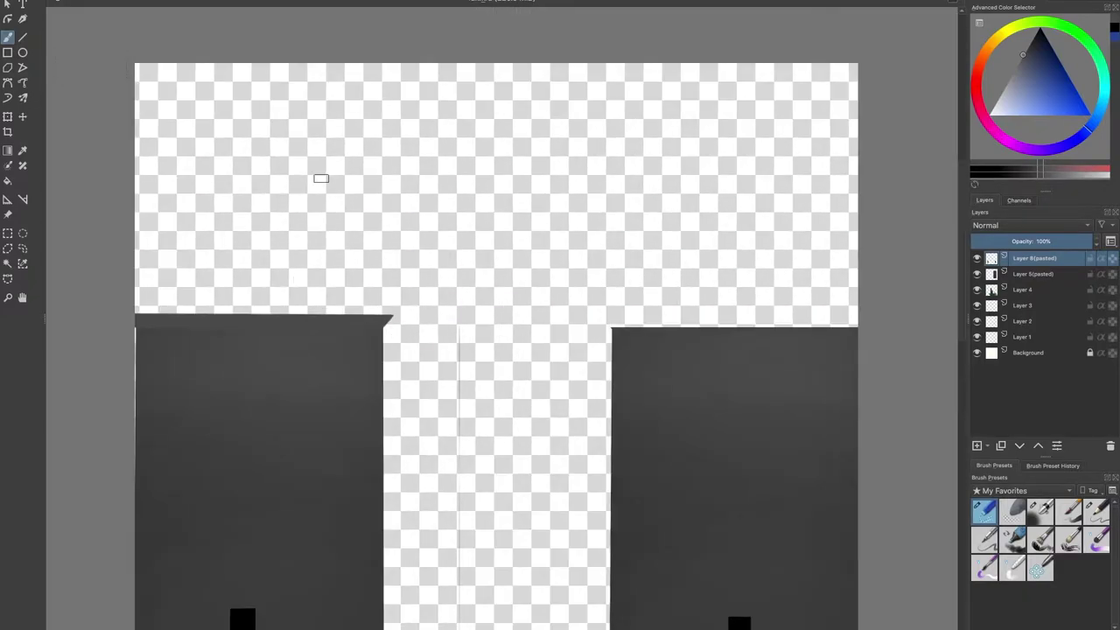
Step: Select the strip containing the left tower's ledge and copy it to a new layer
{"action": "left_click", "coordinate": [7, 233]}
{"action": "left_click_drag", "start_coordinate": [111, 292], "coordinate": [399, 326]}
{"action": "right_click", "coordinate": [386, 322]}
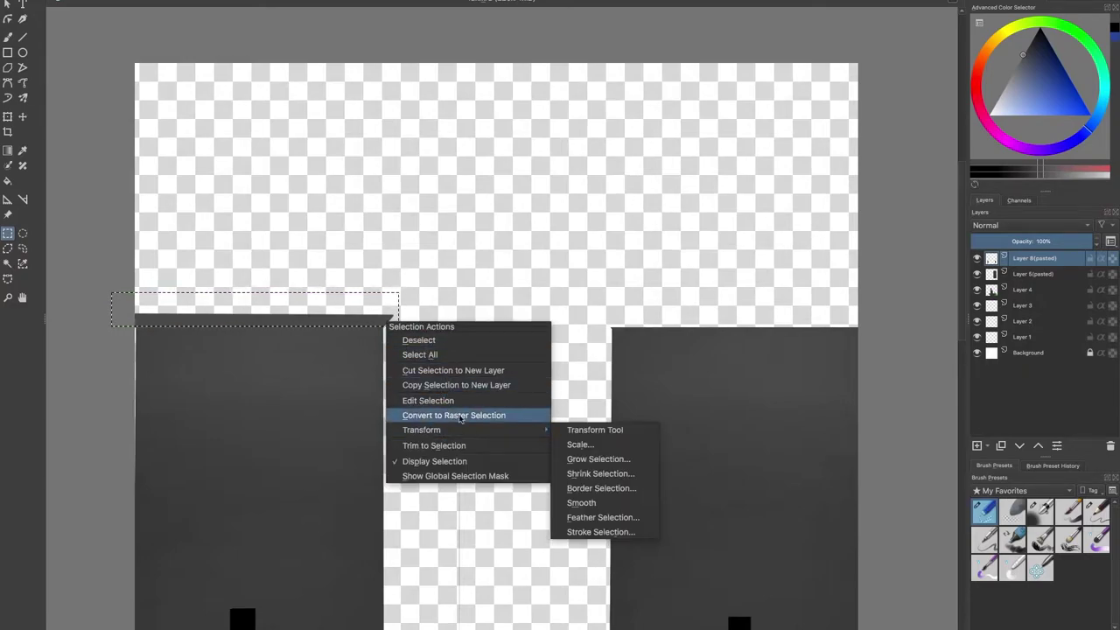
{"action": "left_click", "coordinate": [468, 386]}
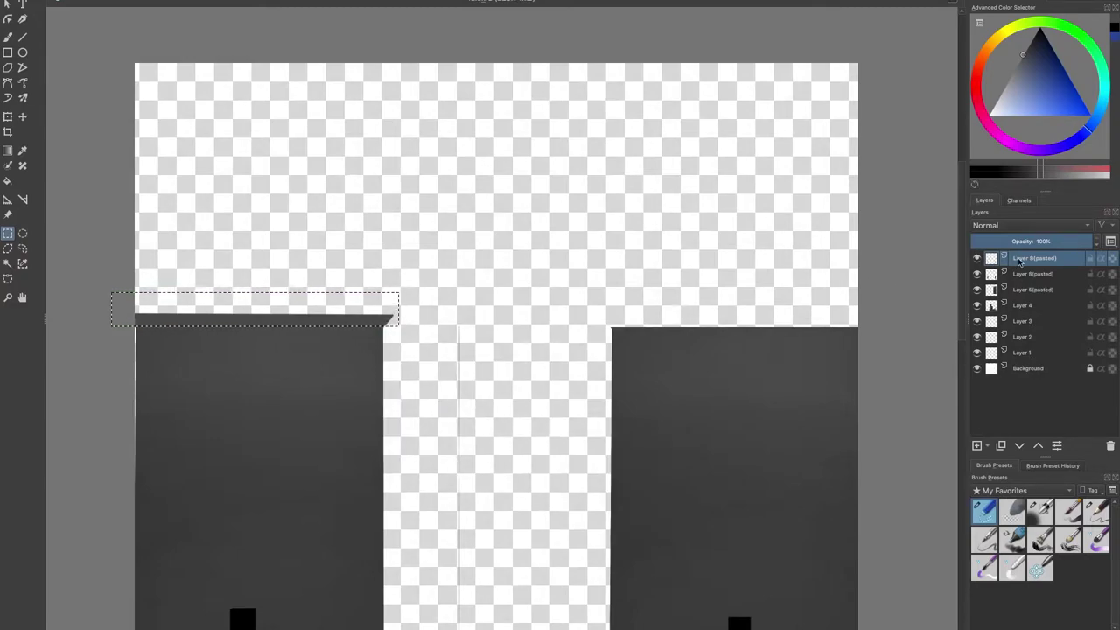
Step: Try to move the copied ledge strip toward the right tower, reselecting the area and clearing the selection
{"action": "mouse_move", "coordinate": [295, 299]}
{"action": "left_mouse_down"}
{"action": "mouse_move", "coordinate": [385, 289]}
{"action": "mouse_move", "coordinate": [525, 231]}
{"action": "left_mouse_up"}
{"action": "right_click", "coordinate": [523, 225]}
{"action": "left_click", "coordinate": [548, 245]}
{"action": "left_click_drag", "start_coordinate": [102, 297], "coordinate": [449, 326]}
{"action": "key", "text": "t"}
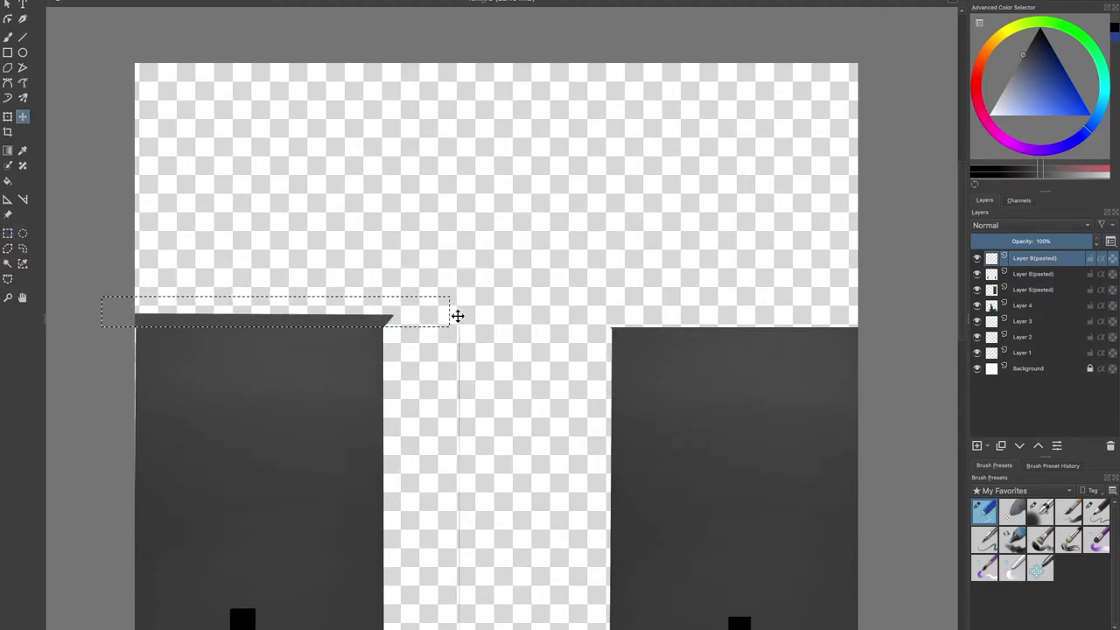
{"action": "left_click", "coordinate": [7, 233]}
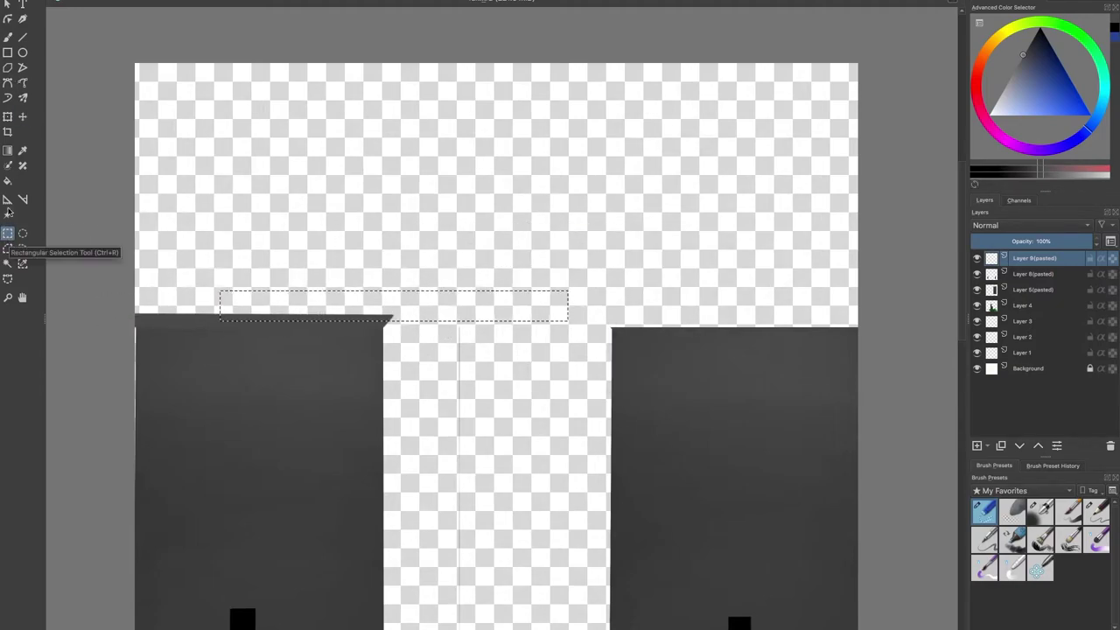
{"action": "left_click", "coordinate": [551, 2]}
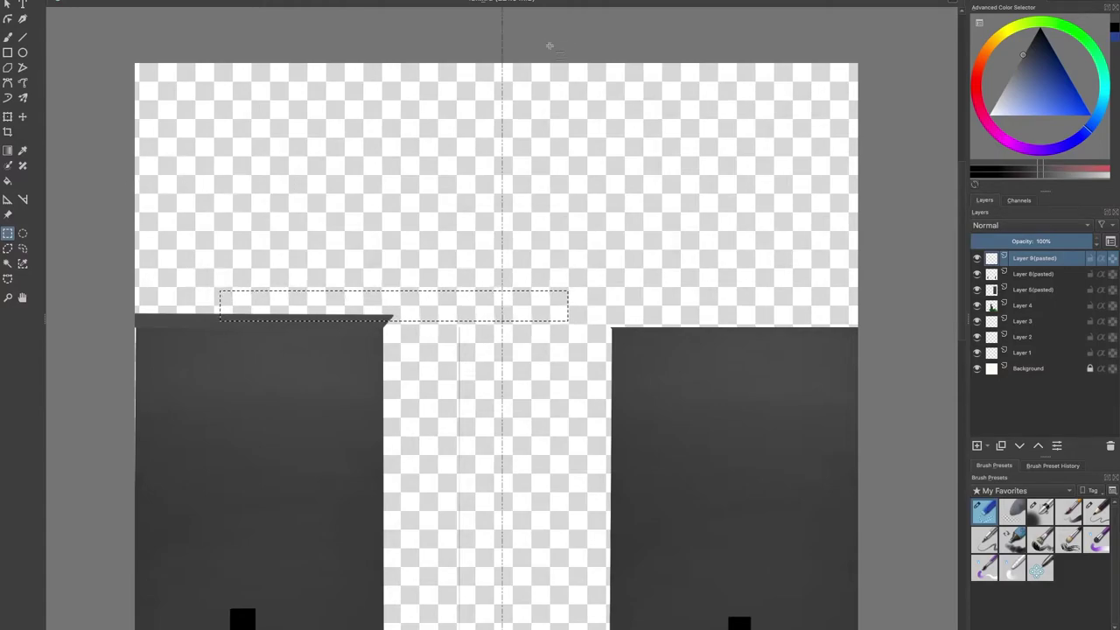
{"action": "scroll", "coordinate": [462, 290], "scroll_direction": "down", "scroll_amount": 1}
{"action": "scroll", "coordinate": [265, 295], "scroll_direction": "up", "scroll_amount": 1}
{"action": "right_click", "coordinate": [234, 262]}
{"action": "left_click", "coordinate": [263, 280]}
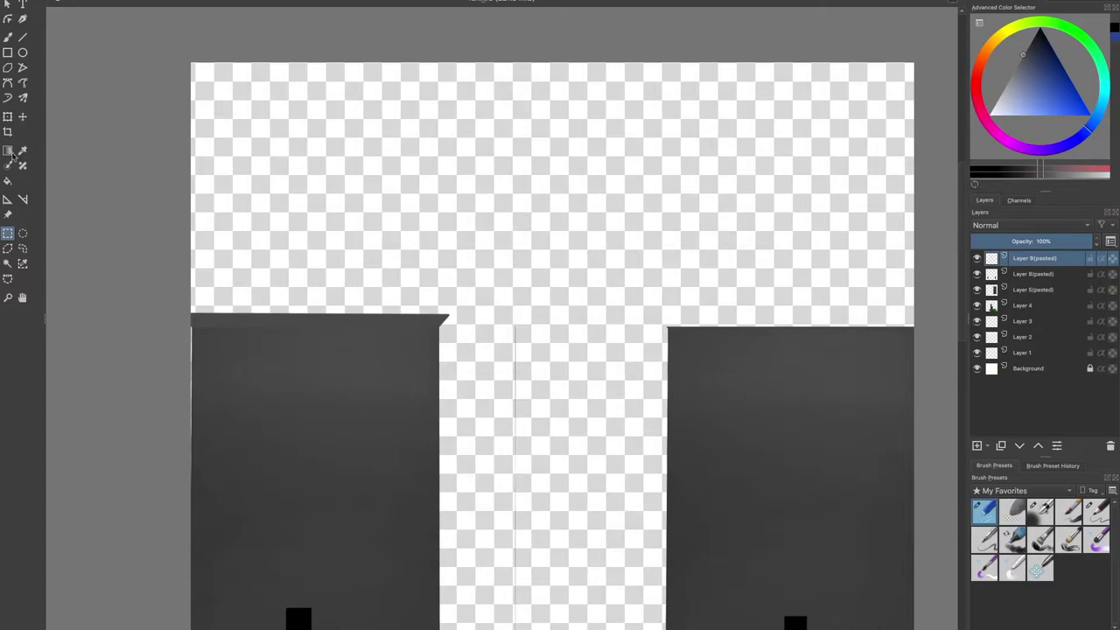
Step: Outline a ledge along the right tower's top edge with a polygonal selection that flares outward at the inner corner
{"action": "left_click", "coordinate": [23, 37]}
{"action": "left_click_drag", "start_coordinate": [784, 378], "coordinate": [603, 366]}
{"action": "left_click", "coordinate": [8, 249]}
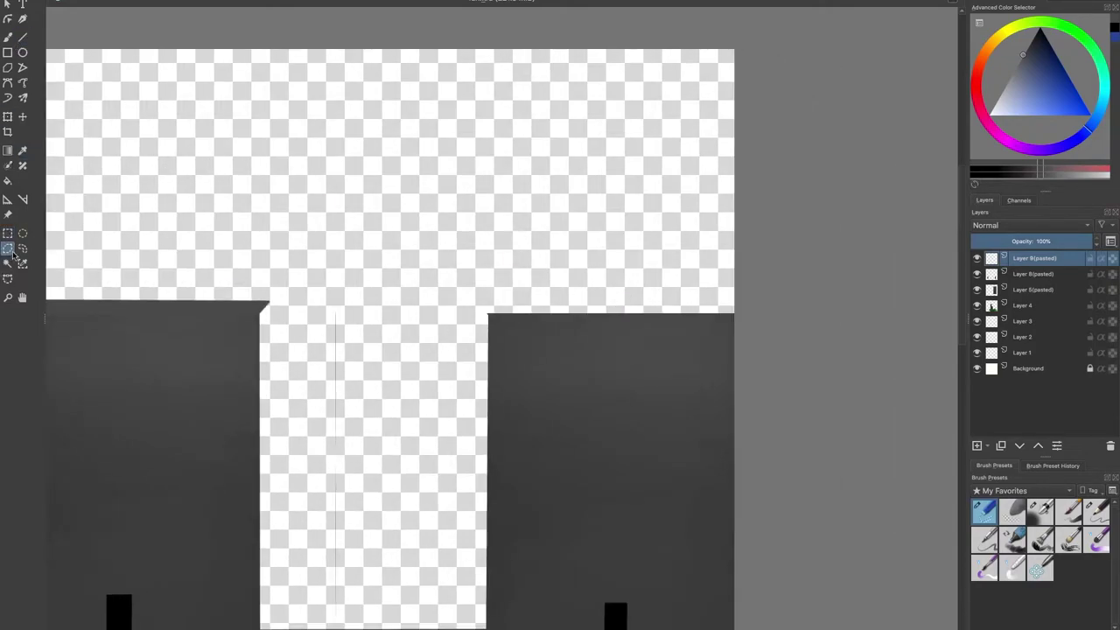
{"action": "scroll", "coordinate": [487, 307], "scroll_direction": "up", "scroll_amount": 2}
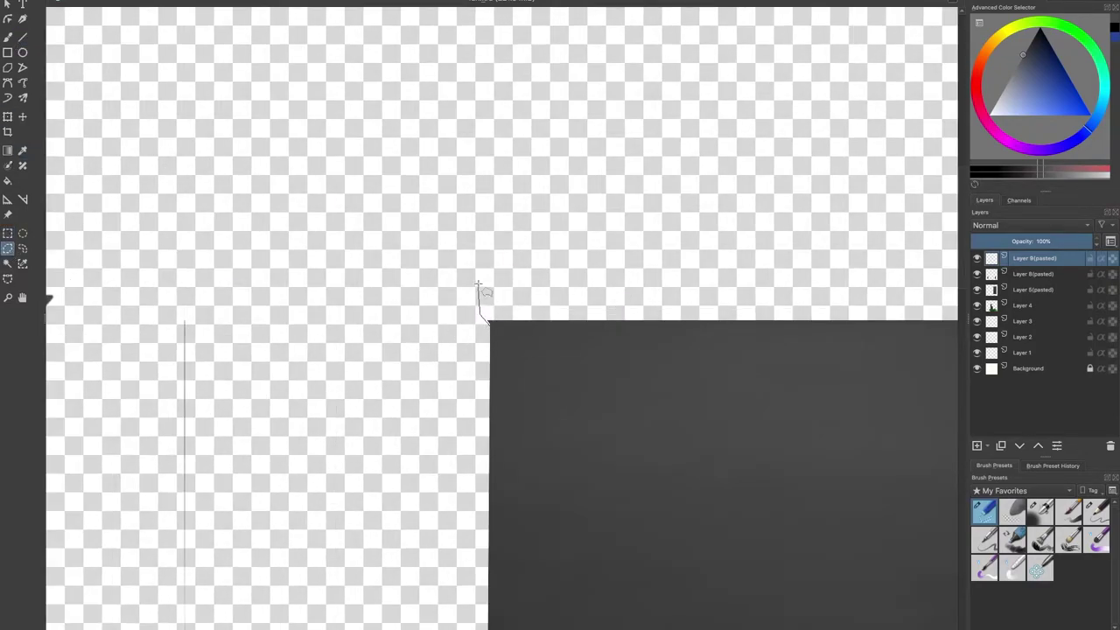
{"action": "left_click_drag", "start_coordinate": [719, 280], "coordinate": [280, 265]}
{"action": "left_click", "coordinate": [561, 261]}
{"action": "left_click", "coordinate": [541, 304]}
{"action": "left_click_drag", "start_coordinate": [313, 302], "coordinate": [745, 307]}
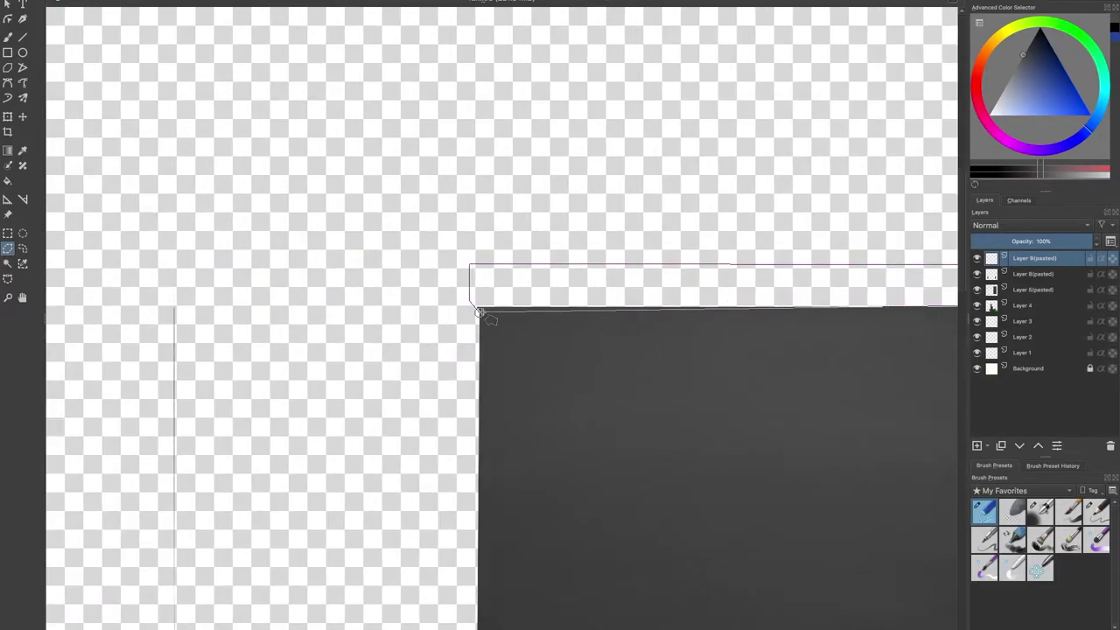
{"action": "left_click", "coordinate": [480, 312]}
Step: Paint the right tower's ledge selection dark gray on Layer 4 and clear the selection
{"action": "scroll", "coordinate": [398, 355], "scroll_direction": "down", "scroll_amount": 1}
{"action": "left_click", "coordinate": [1011, 509]}
{"action": "left_click", "coordinate": [1040, 510]}
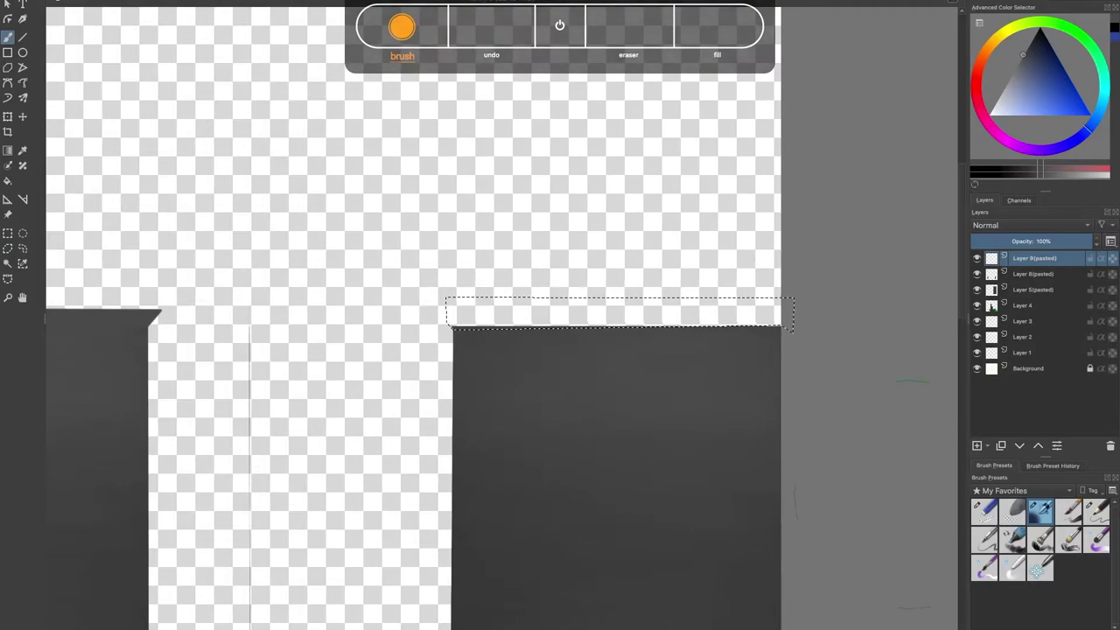
{"action": "left_click", "coordinate": [1022, 305]}
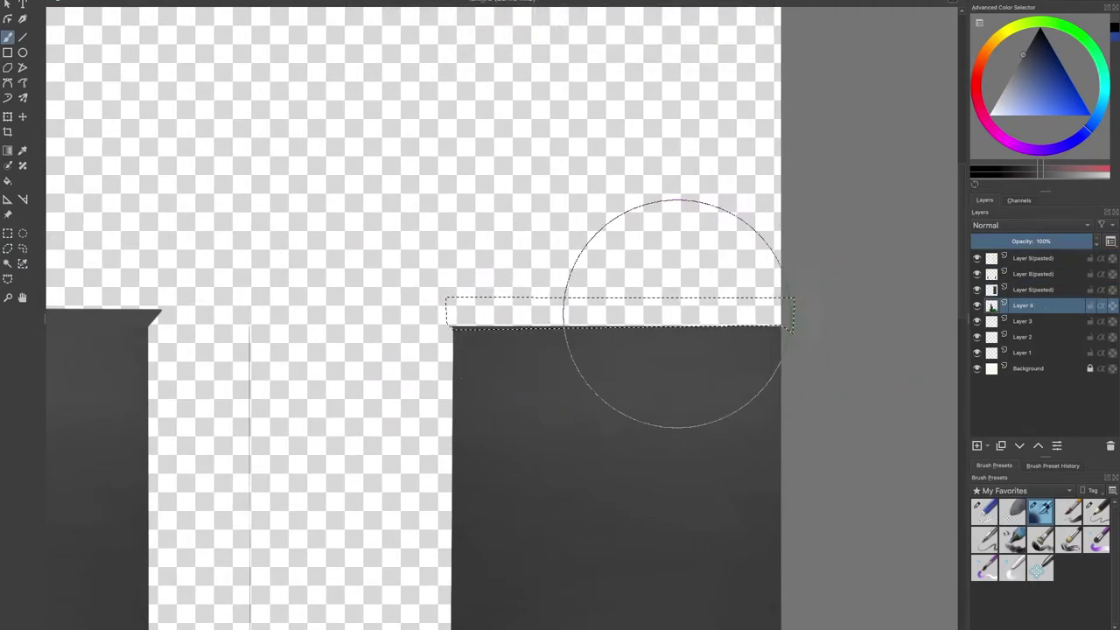
{"action": "mouse_move", "coordinate": [520, 272]}
{"action": "left_mouse_down"}
{"action": "mouse_move", "coordinate": [707, 290]}
{"action": "mouse_move", "coordinate": [2, 322]}
{"action": "mouse_move", "coordinate": [634, 339]}
{"action": "left_mouse_up"}
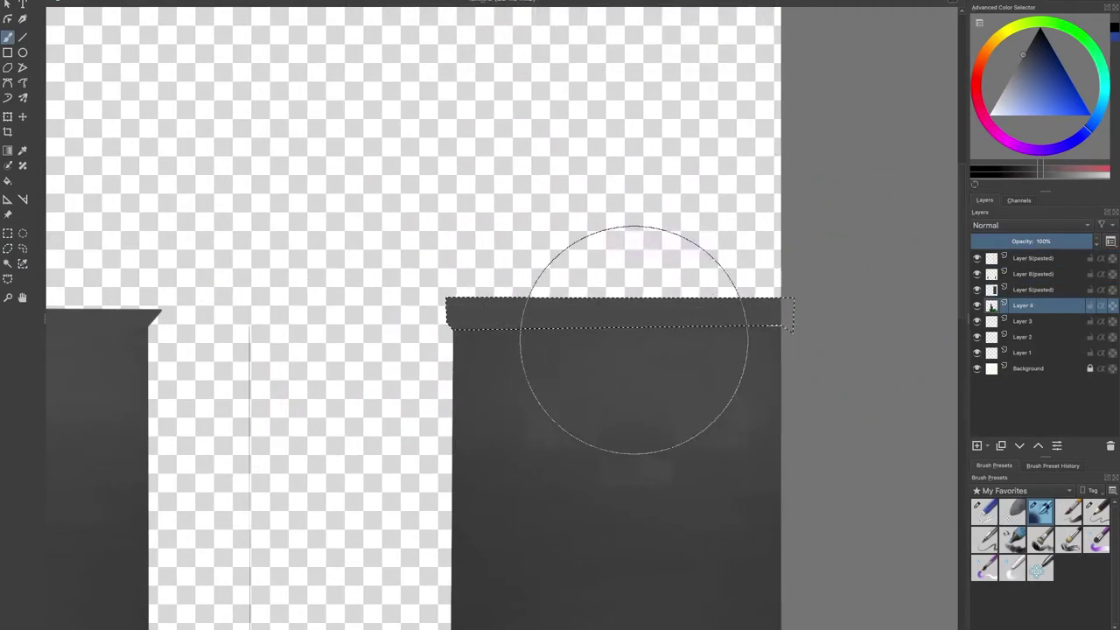
{"action": "left_click", "coordinate": [984, 511]}
{"action": "key", "text": "ctrl+r"}
{"action": "right_click", "coordinate": [247, 289]}
{"action": "left_click", "coordinate": [271, 311]}
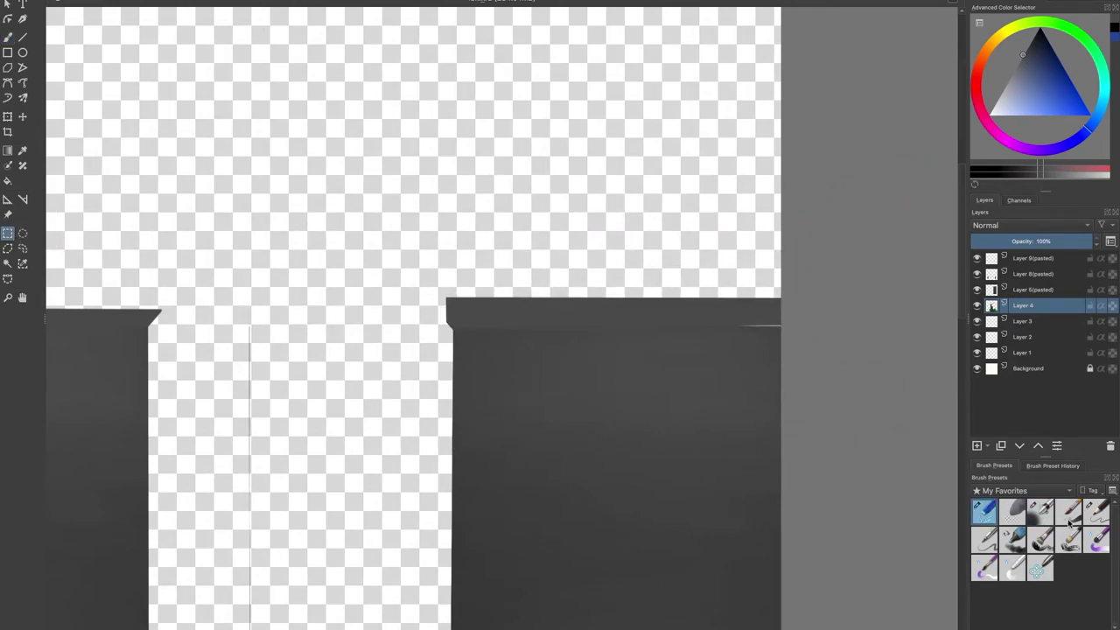
Step: Cover the white line under the outer end of the right tower's ledge with a dark gray brush stroke
{"action": "left_click", "coordinate": [1040, 510]}
{"action": "scroll", "coordinate": [757, 341], "scroll_direction": "up", "scroll_amount": 4}
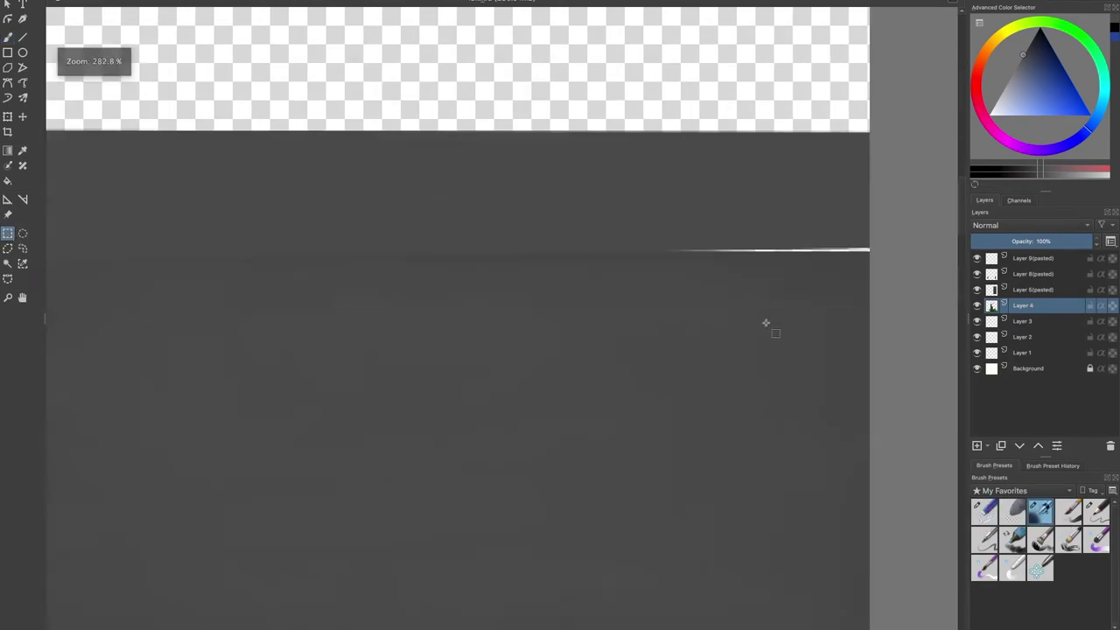
{"action": "left_click_drag", "start_coordinate": [764, 323], "coordinate": [500, 434]}
{"action": "key", "text": "b"}
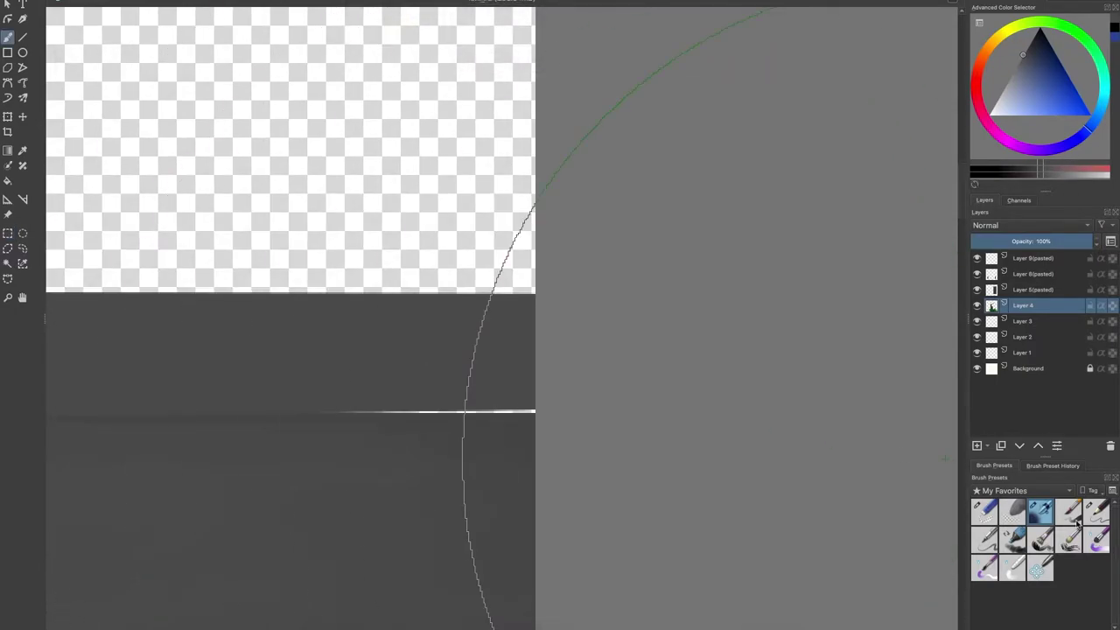
{"action": "left_click", "coordinate": [1096, 511]}
{"action": "mouse_move", "coordinate": [335, 411]}
{"action": "left_mouse_down"}
{"action": "mouse_move", "coordinate": [524, 411]}
{"action": "mouse_move", "coordinate": [325, 410]}
{"action": "mouse_move", "coordinate": [478, 410]}
{"action": "left_mouse_up"}
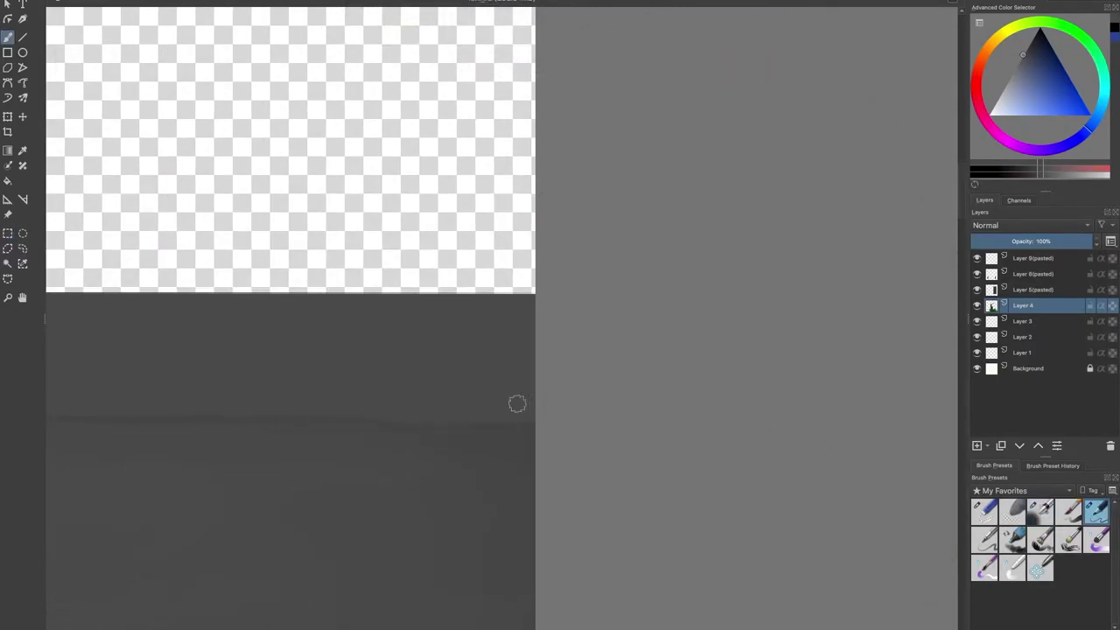
Step: Select a narrow vertical strip above the inner end of the right tower's ledge and paint it brown as a post
{"action": "scroll", "coordinate": [445, 375], "scroll_direction": "down", "scroll_amount": 3}
{"action": "left_click_drag", "start_coordinate": [445, 376], "coordinate": [950, 484]}
{"action": "left_click", "coordinate": [7, 235]}
{"action": "left_click_drag", "start_coordinate": [473, 368], "coordinate": [486, 121]}
{"action": "scroll", "coordinate": [715, 334], "scroll_direction": "down", "scroll_amount": 1}
{"action": "left_click", "coordinate": [1040, 511]}
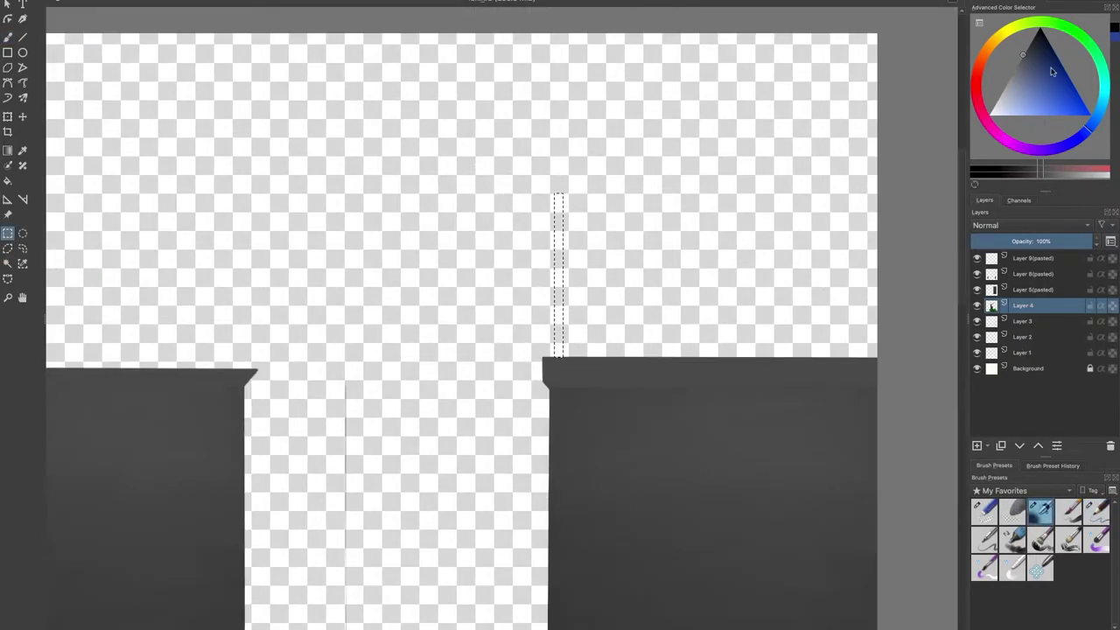
{"action": "key", "text": "e"}
{"action": "left_click", "coordinate": [992, 55]}
{"action": "mouse_move", "coordinate": [1036, 60]}
{"action": "left_mouse_down"}
{"action": "mouse_move", "coordinate": [1054, 87]}
{"action": "mouse_move", "coordinate": [1050, 65]}
{"action": "left_mouse_up"}
{"action": "key", "text": "b"}
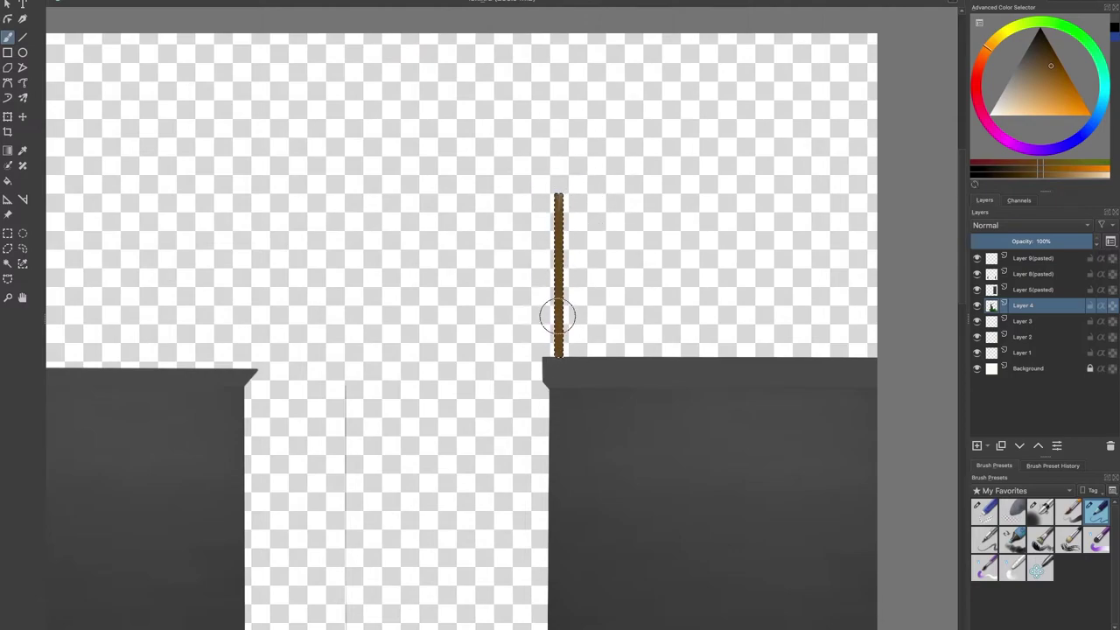
Step: Shade the post with lighter and darker browns and clear the selection
{"action": "scroll", "coordinate": [538, 239], "scroll_direction": "up", "scroll_amount": 1}
{"action": "left_click", "coordinate": [1050, 71]}
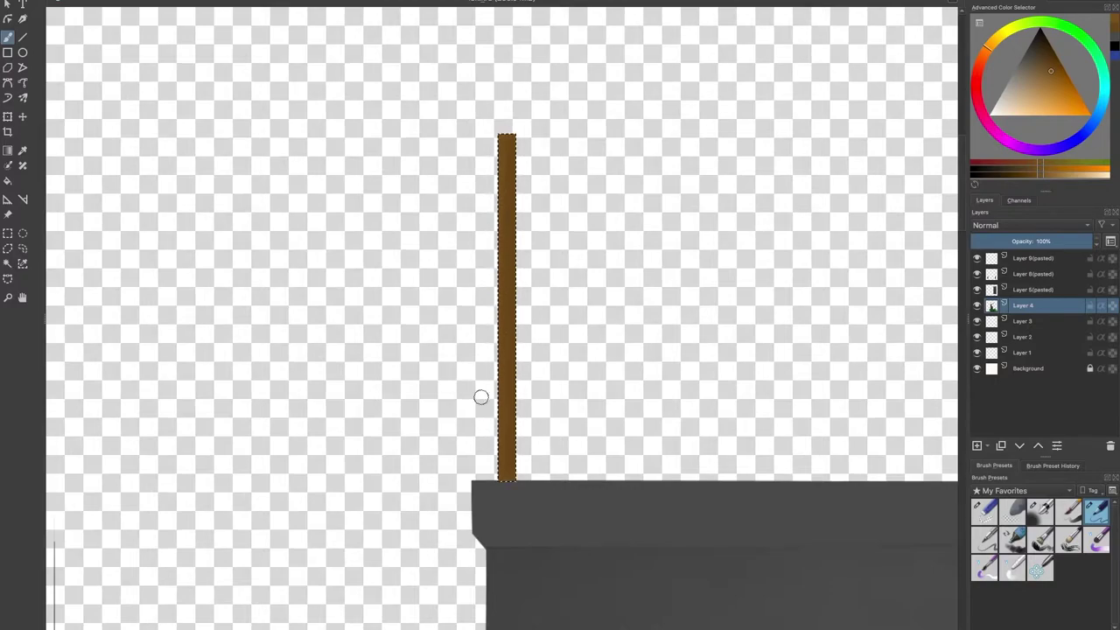
{"action": "left_click", "coordinate": [1043, 61]}
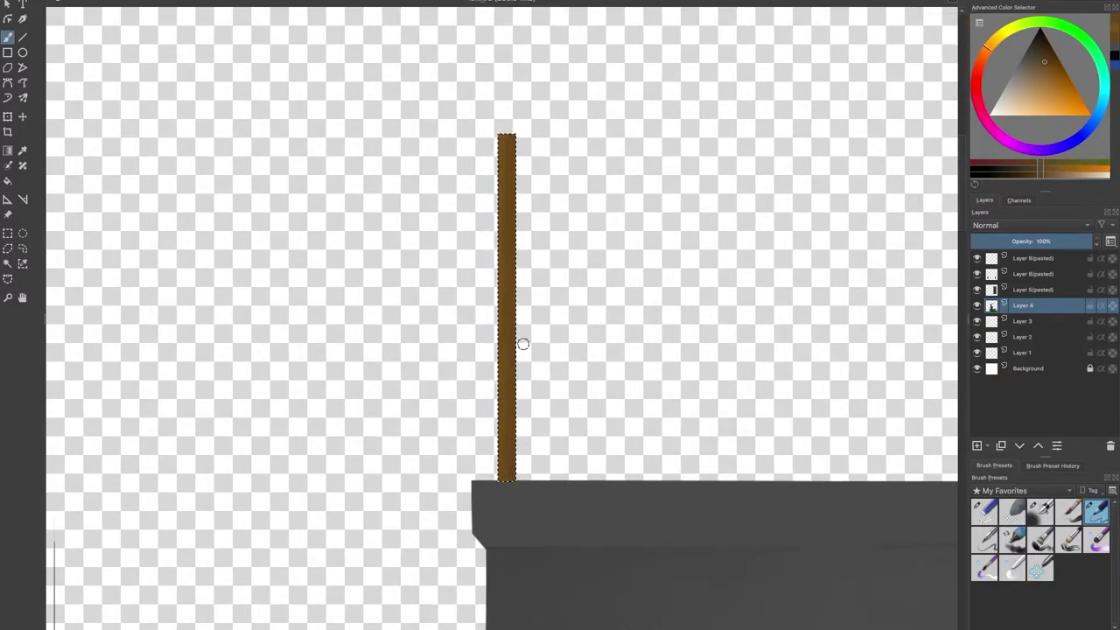
{"action": "right_click", "coordinate": [678, 393]}
{"action": "key", "text": "ctrl+r"}
{"action": "right_click", "coordinate": [374, 380]}
{"action": "left_click", "coordinate": [405, 395]}
Step: Copy the brown post, paste it as a new layer and move the copy to the outer end of the right tower's ledge
{"action": "scroll", "coordinate": [528, 376], "scroll_direction": "up", "scroll_amount": 3}
{"action": "scroll", "coordinate": [492, 340], "scroll_direction": "down", "scroll_amount": 5}
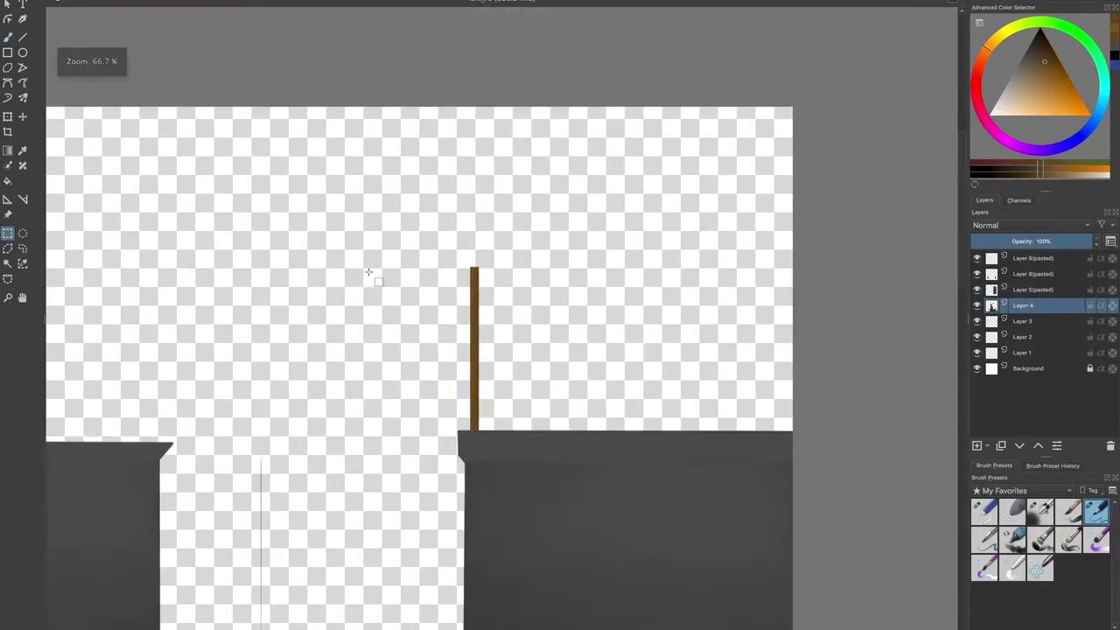
{"action": "left_click_drag", "start_coordinate": [423, 255], "coordinate": [560, 431]}
{"action": "key", "text": "ctrl+c"}
{"action": "key", "text": "ctrl+v"}
{"action": "left_click_drag", "start_coordinate": [560, 342], "coordinate": [908, 323]}
{"action": "key", "text": "t"}
{"action": "left_click_drag", "start_coordinate": [800, 306], "coordinate": [797, 304]}
{"action": "left_click_drag", "start_coordinate": [615, 323], "coordinate": [612, 321]}
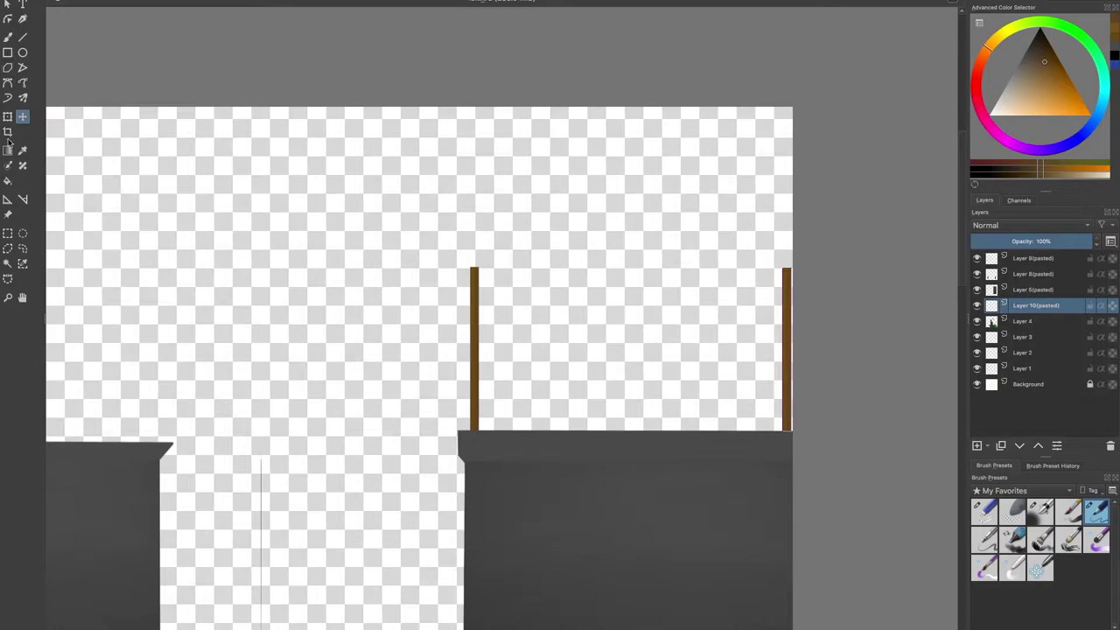
{"action": "left_click", "coordinate": [23, 248]}
{"action": "right_click", "coordinate": [224, 312]}
{"action": "left_click", "coordinate": [257, 331]}
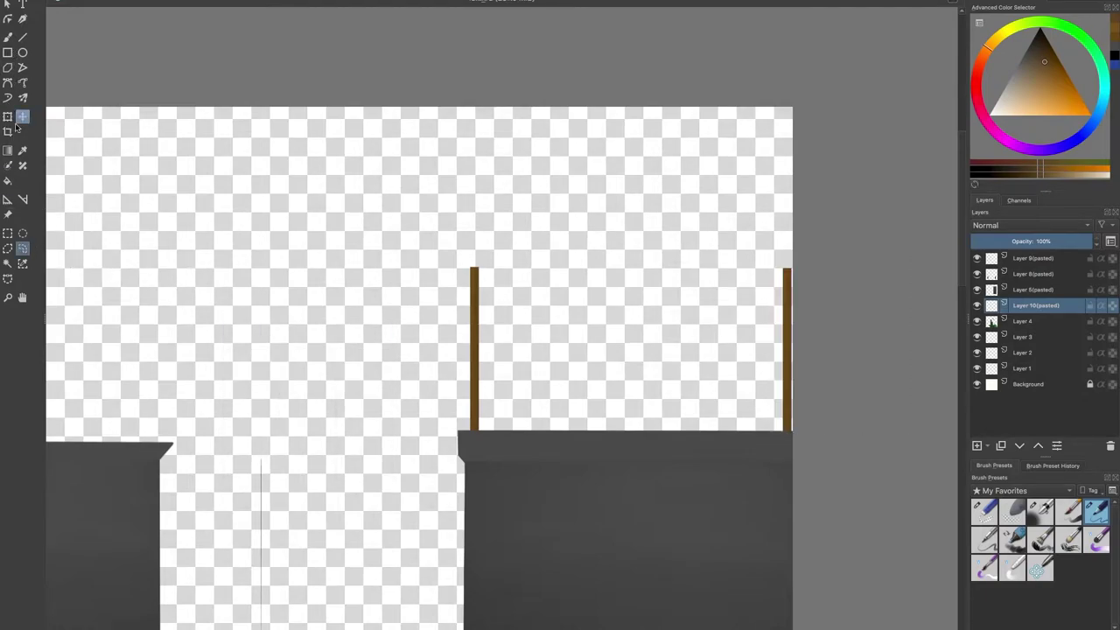
Step: Try to outline a tall trapezoidal roof above the two posts with a polygonal selection
{"action": "left_click", "coordinate": [7, 248]}
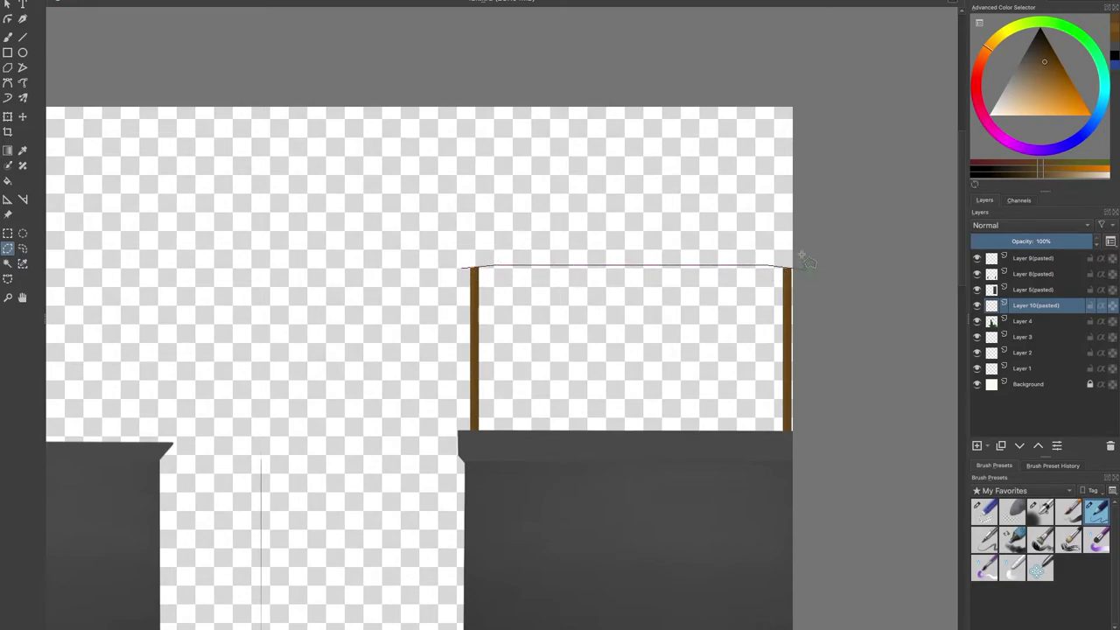
{"action": "left_click", "coordinate": [765, 175]}
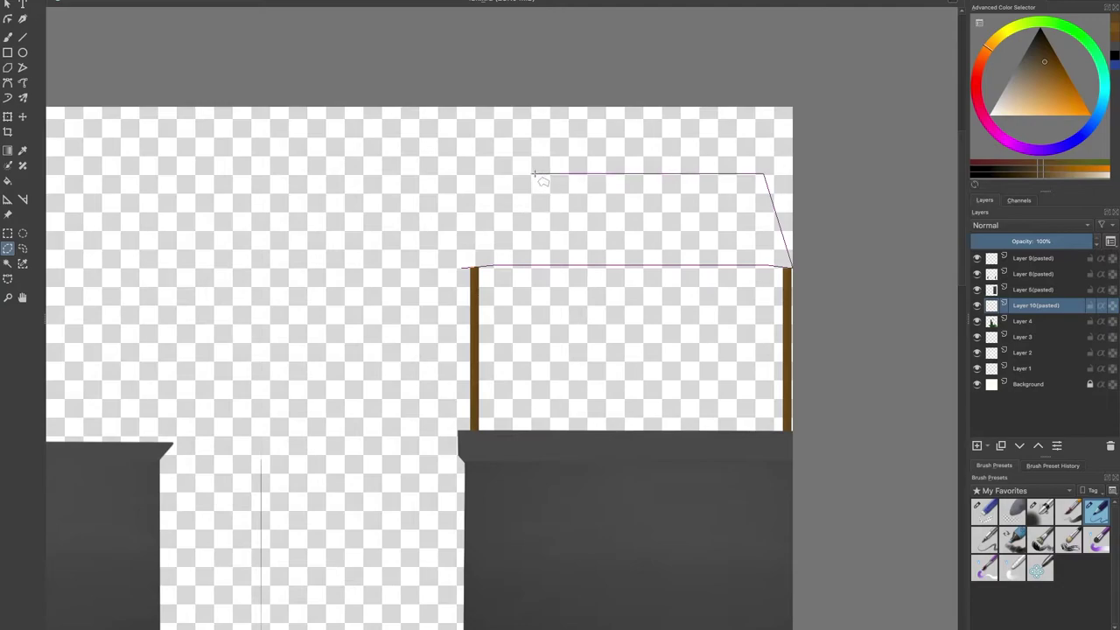
{"action": "left_click", "coordinate": [461, 268]}
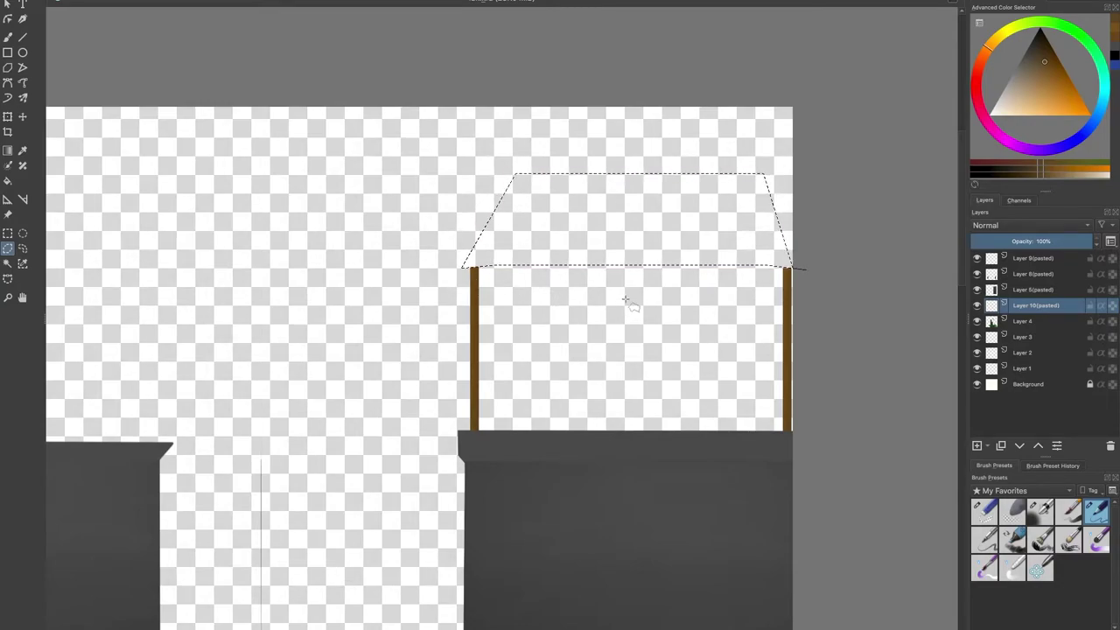
{"action": "left_click", "coordinate": [23, 116]}
{"action": "right_click", "coordinate": [28, 120]}
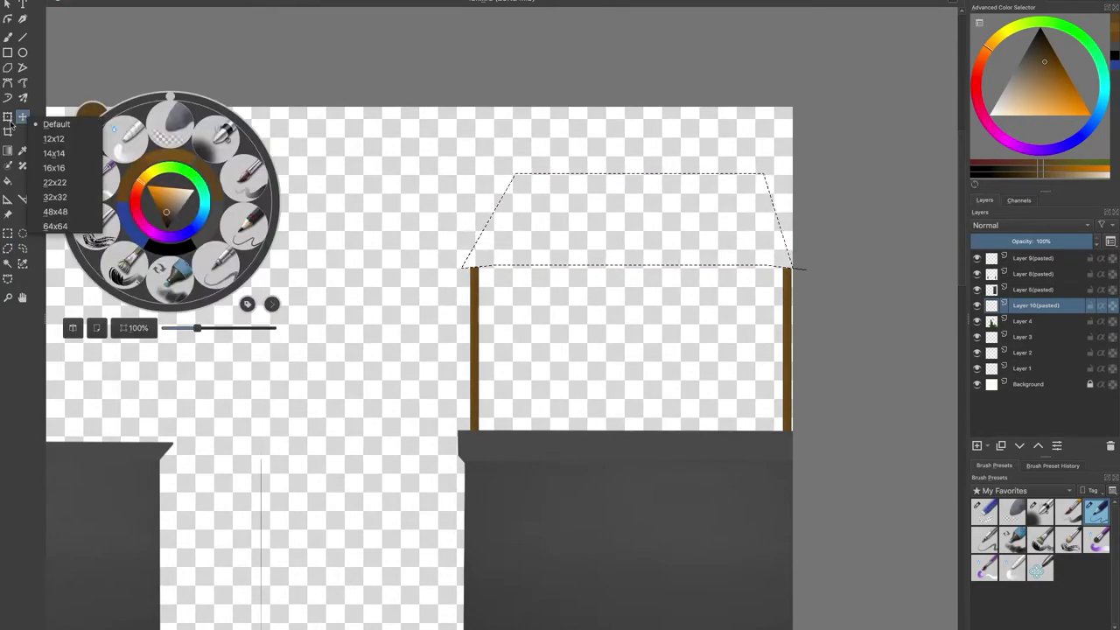
{"action": "left_click", "coordinate": [8, 117]}
{"action": "left_click", "coordinate": [598, 235]}
{"action": "left_click", "coordinate": [7, 248]}
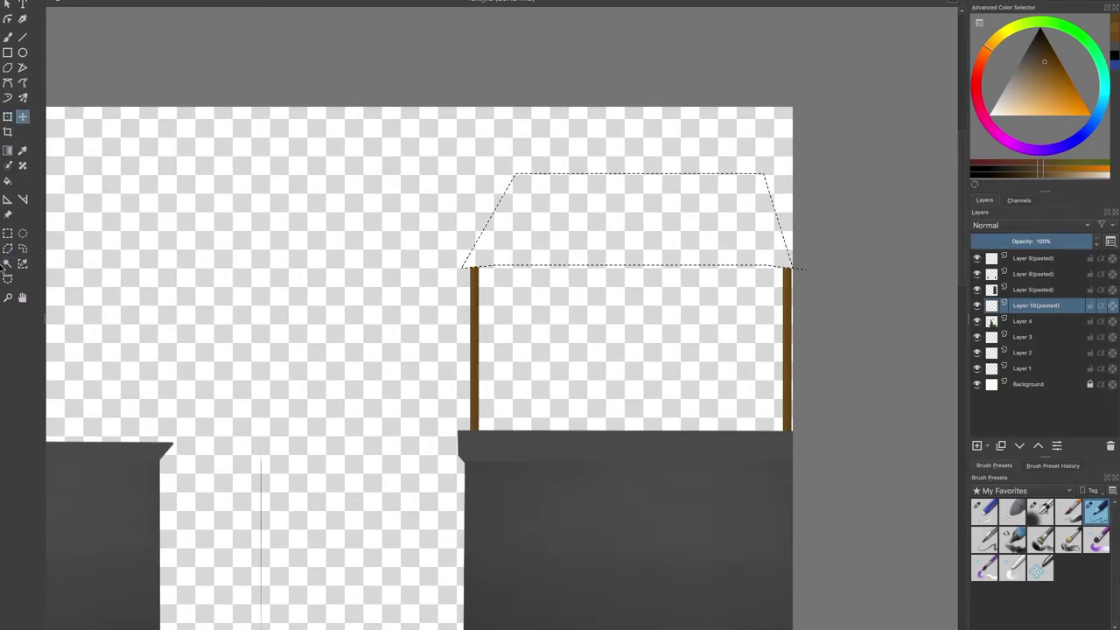
{"action": "left_click", "coordinate": [438, 285]}
{"action": "left_click", "coordinate": [218, 260]}
{"action": "left_click", "coordinate": [279, 315]}
{"action": "double_click", "coordinate": [435, 295]}
Step: Outline a low trapezoidal roof spanning the tops of the two brown posts with a polygonal selection
{"action": "left_click", "coordinate": [469, 267]}
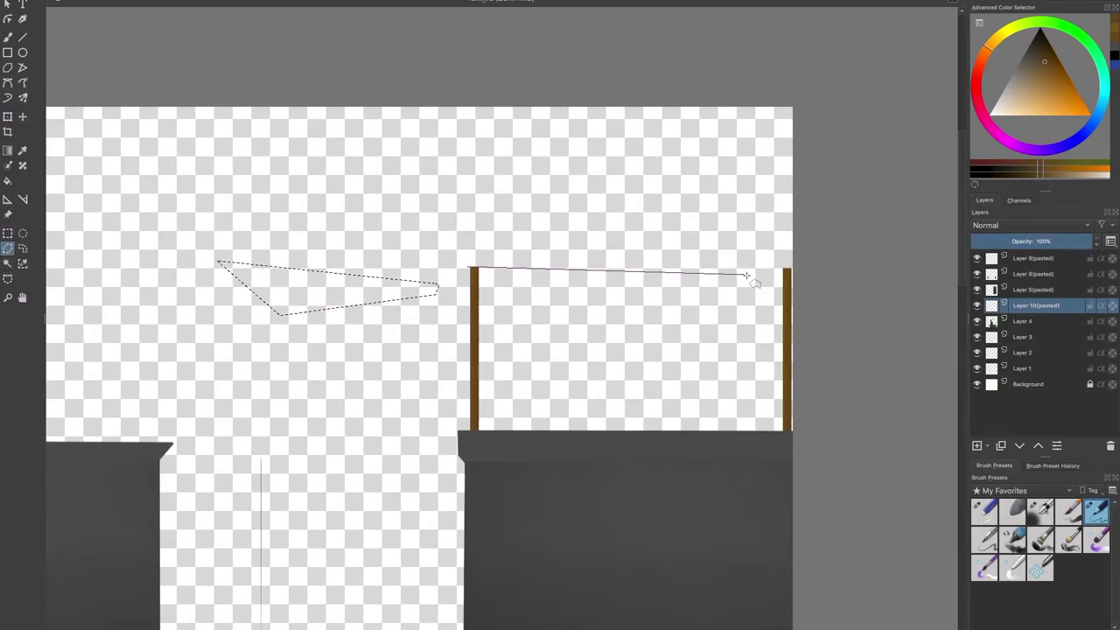
{"action": "left_click", "coordinate": [792, 266]}
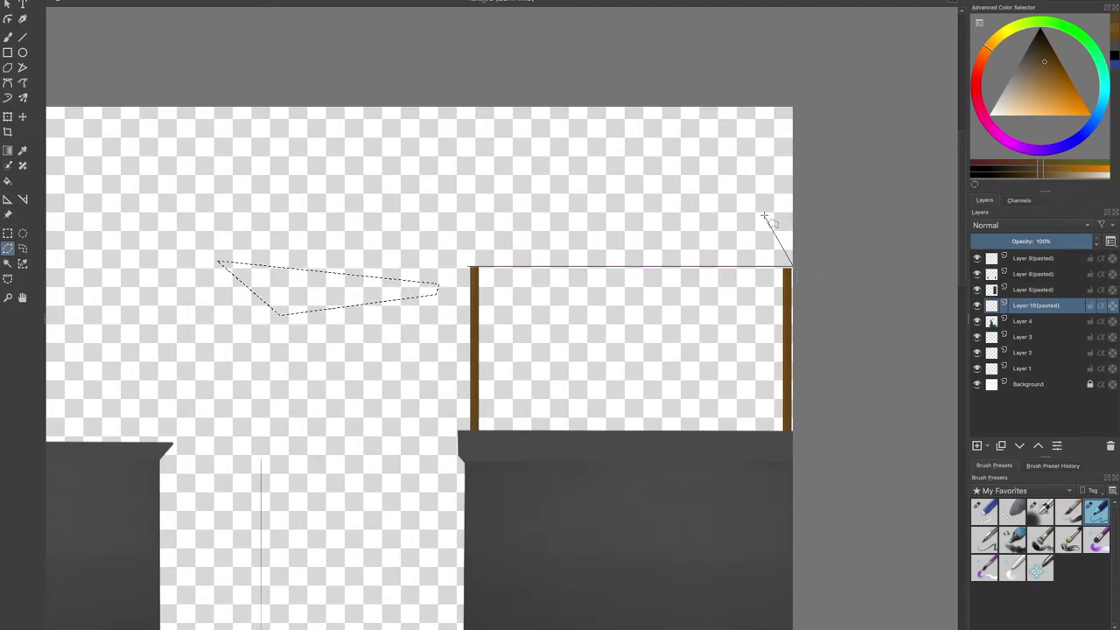
{"action": "left_click", "coordinate": [774, 235]}
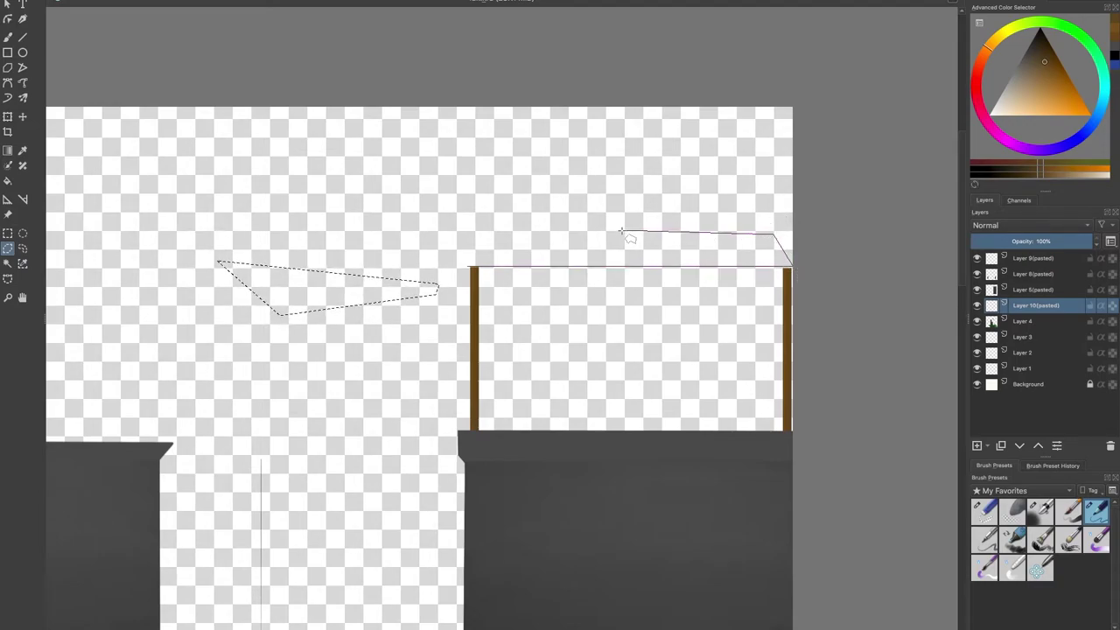
{"action": "left_click", "coordinate": [487, 233]}
{"action": "left_click", "coordinate": [468, 268]}
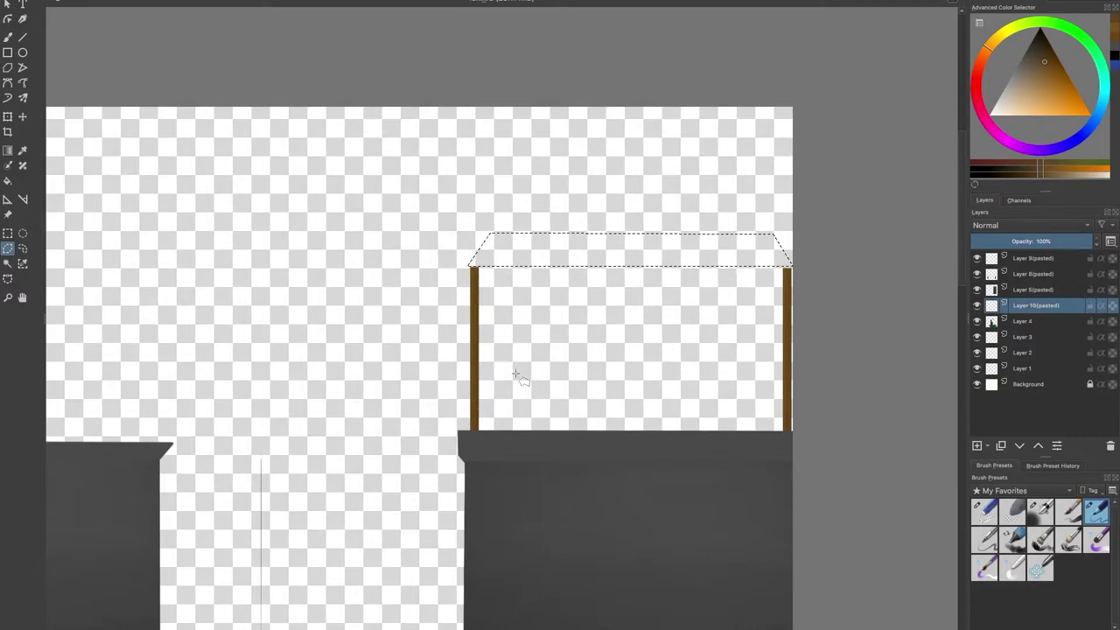
Step: Paint the roof selection brown on Layer 10(pasted) and clear the selection
{"action": "left_click", "coordinate": [1051, 67]}
{"action": "left_click", "coordinate": [1039, 511]}
{"action": "key", "text": "b"}
{"action": "mouse_move", "coordinate": [665, 280]}
{"action": "left_mouse_down"}
{"action": "mouse_move", "coordinate": [472, 289]}
{"action": "mouse_move", "coordinate": [1015, 326]}
{"action": "left_mouse_up"}
{"action": "key", "text": "t"}
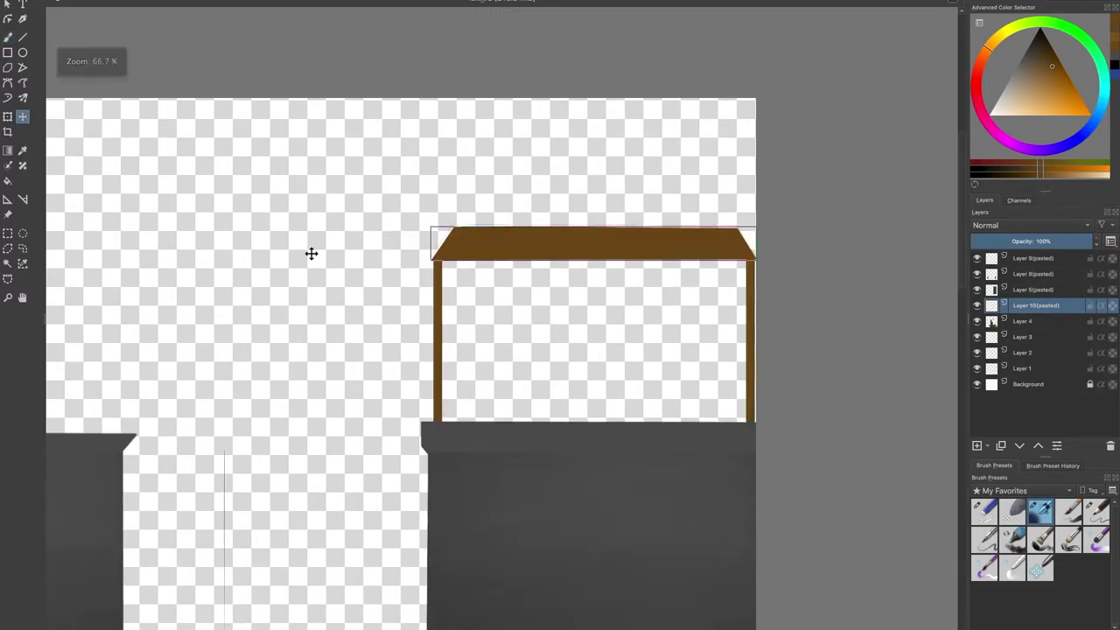
{"action": "key", "text": "ctrl+r"}
{"action": "right_click", "coordinate": [443, 308]}
{"action": "left_click", "coordinate": [472, 322]}
Step: Outline a narrower trapezoidal tier on top of the brown roof, paint it brown and clear the selection
{"action": "scroll", "coordinate": [550, 314], "scroll_direction": "up", "scroll_amount": 2}
{"action": "left_click", "coordinate": [8, 248]}
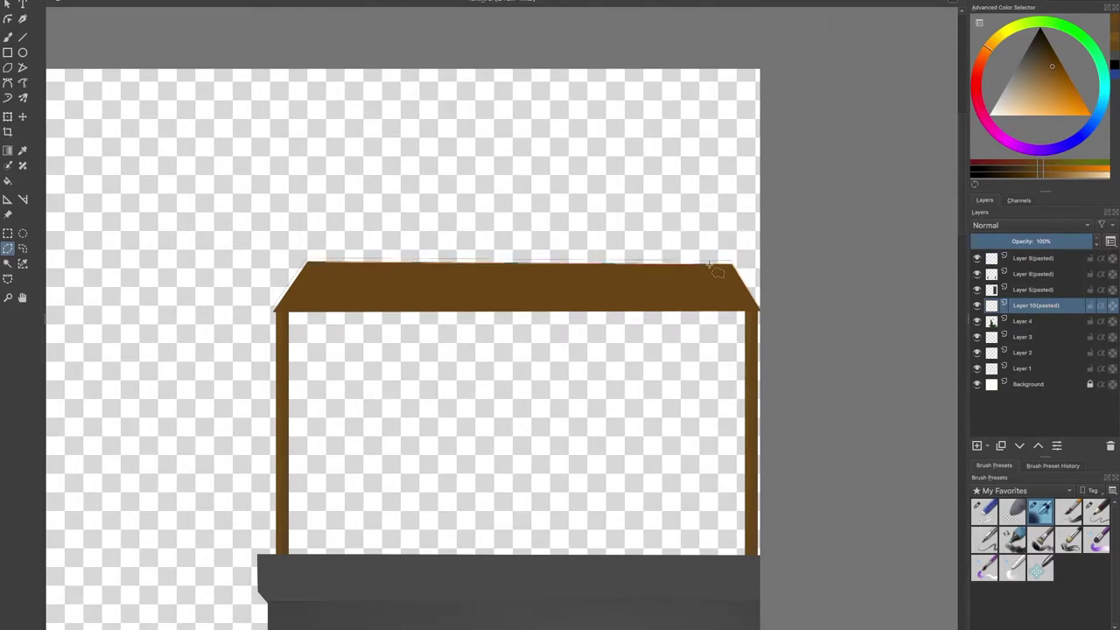
{"action": "left_click", "coordinate": [687, 226]}
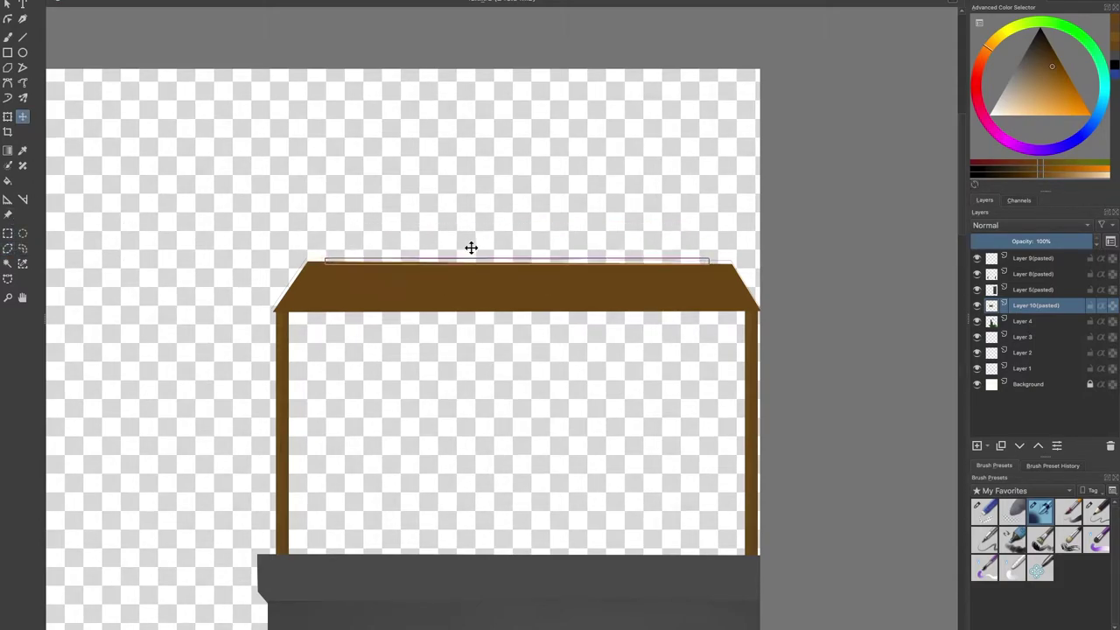
{"action": "left_click", "coordinate": [8, 37]}
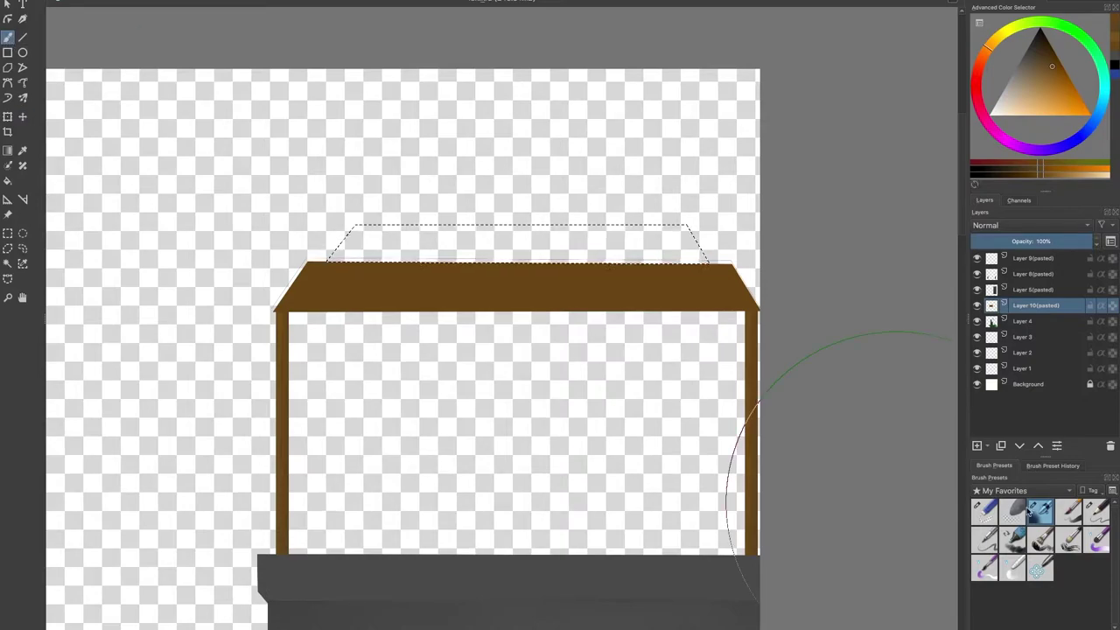
{"action": "left_click_drag", "start_coordinate": [437, 319], "coordinate": [565, 273]}
{"action": "left_click", "coordinate": [1054, 68]}
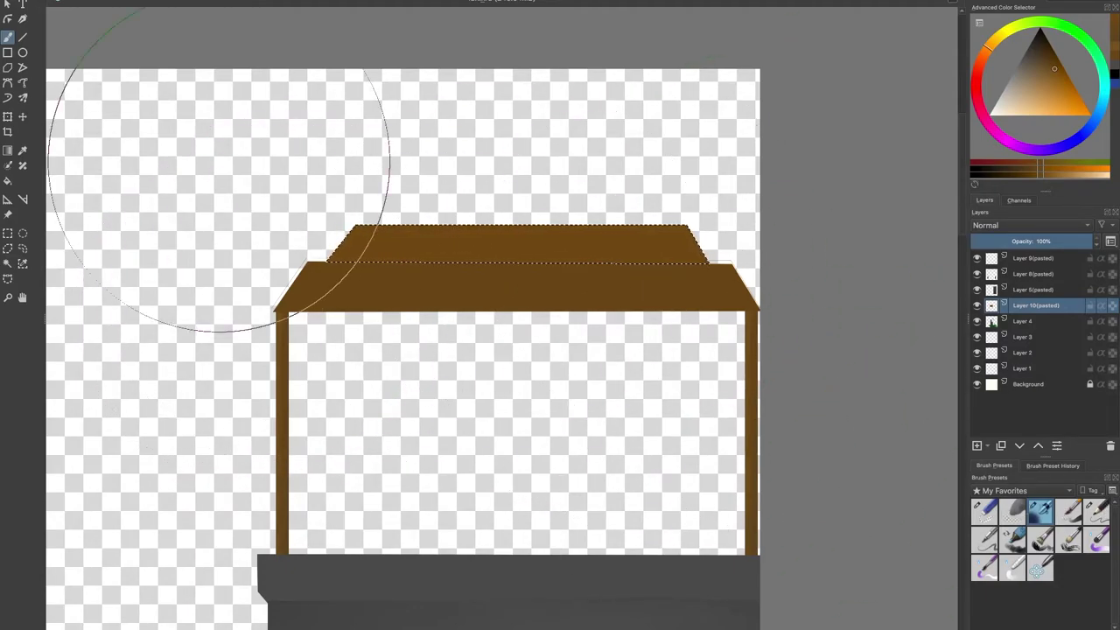
{"action": "left_click", "coordinate": [7, 248]}
{"action": "right_click", "coordinate": [476, 253]}
{"action": "left_click", "coordinate": [503, 267]}
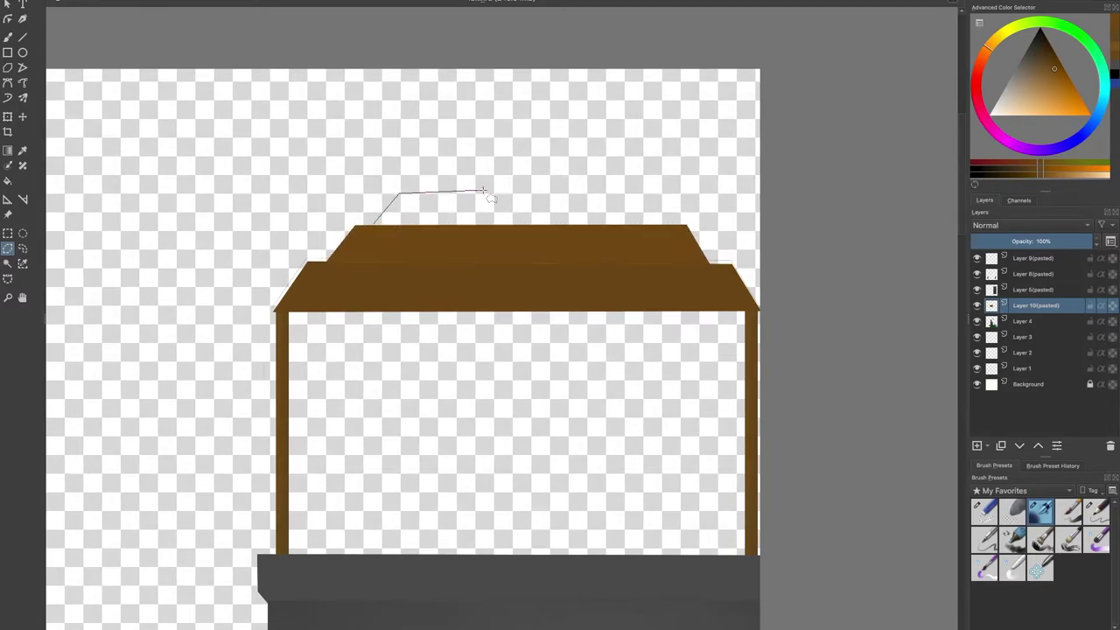
Step: Outline a third, still narrower roof tier with a polygonal selection, paint it a slightly lighter brown and clear the selection
{"action": "double_click", "coordinate": [666, 225]}
{"action": "key", "text": "b"}
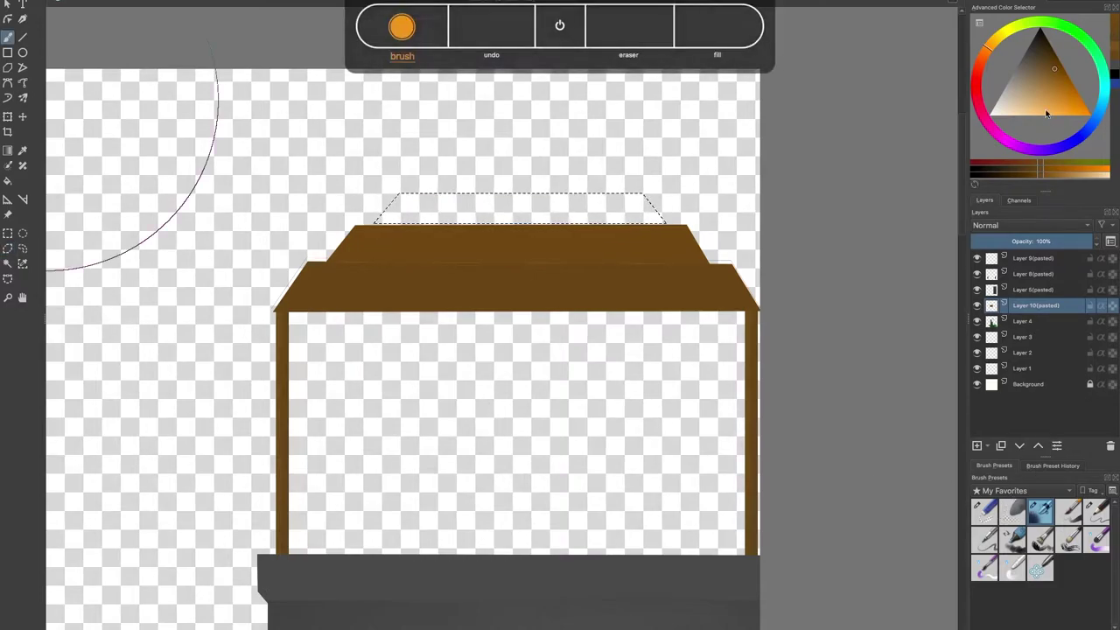
{"action": "key", "text": "shift+BackSpace"}
{"action": "key", "text": "t"}
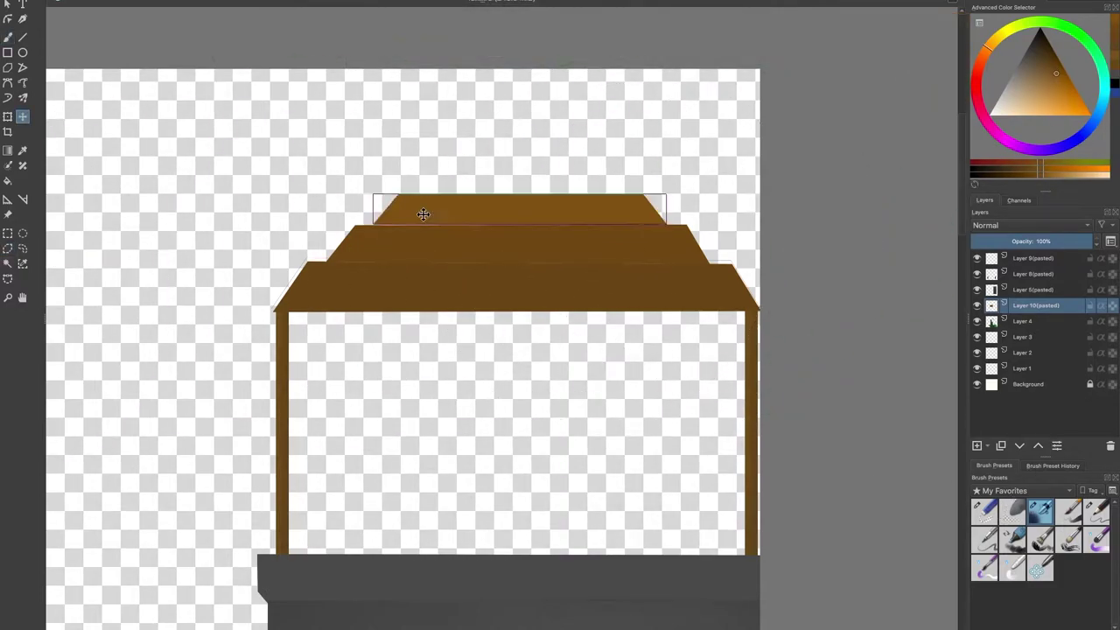
{"action": "scroll", "coordinate": [278, 235], "scroll_direction": "down", "scroll_amount": 6}
{"action": "left_click_drag", "start_coordinate": [279, 281], "coordinate": [275, 297]}
{"action": "scroll", "coordinate": [329, 278], "scroll_direction": "up", "scroll_amount": 1}
{"action": "right_click", "coordinate": [602, 242]}
{"action": "left_click", "coordinate": [23, 248]}
{"action": "right_click", "coordinate": [337, 272]}
{"action": "left_click", "coordinate": [52, 254]}
Step: Draw mirrored thin dark gray flagpoles slanting up from the inner walls of both towers with the Line tool
{"action": "left_click", "coordinate": [1095, 509]}
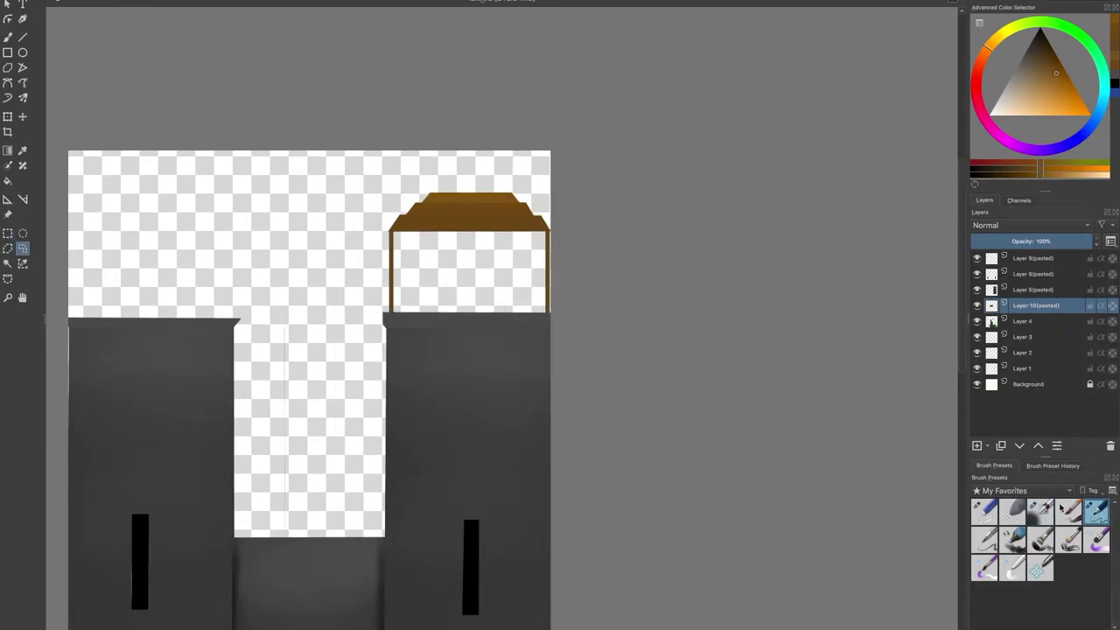
{"action": "scroll", "coordinate": [422, 287], "scroll_direction": "up", "scroll_amount": 4}
{"action": "key", "text": "b"}
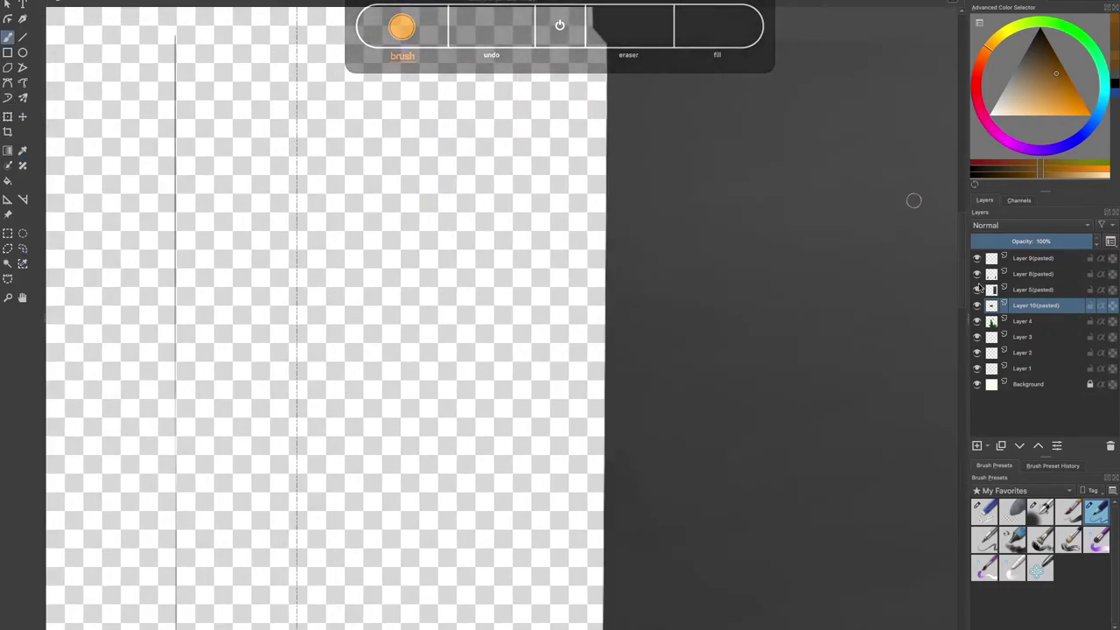
{"action": "left_click", "coordinate": [21, 39]}
{"action": "left_click_drag", "start_coordinate": [1057, 75], "coordinate": [999, 48]}
{"action": "scroll", "coordinate": [560, 358], "scroll_direction": "down", "scroll_amount": 2}
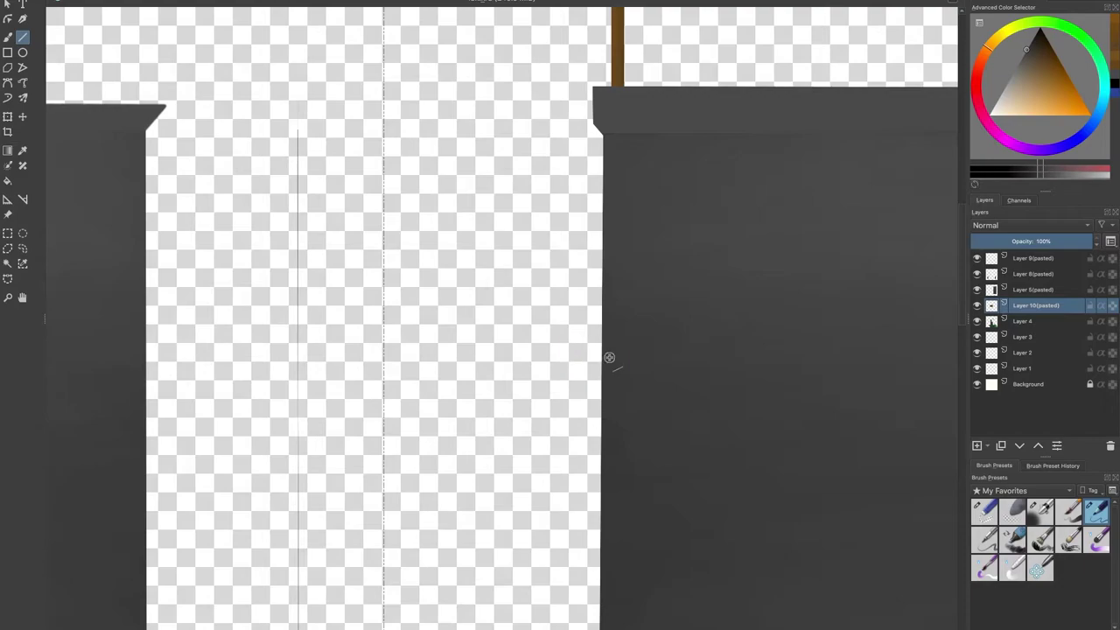
{"action": "left_click_drag", "start_coordinate": [596, 349], "coordinate": [536, 303]}
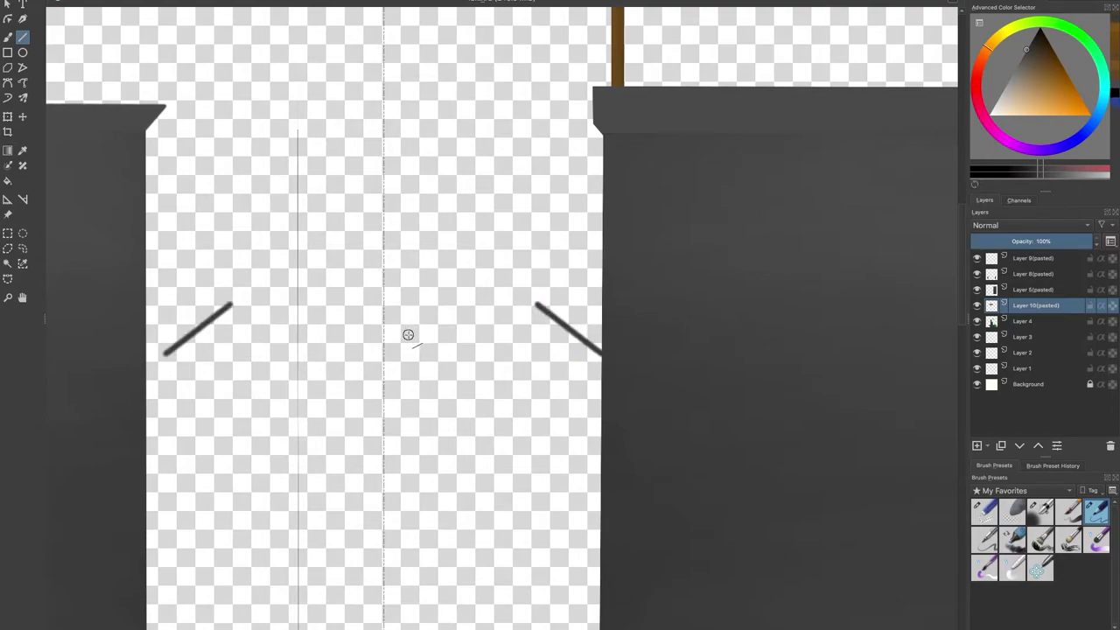
{"action": "key", "text": "ctrl+z"}
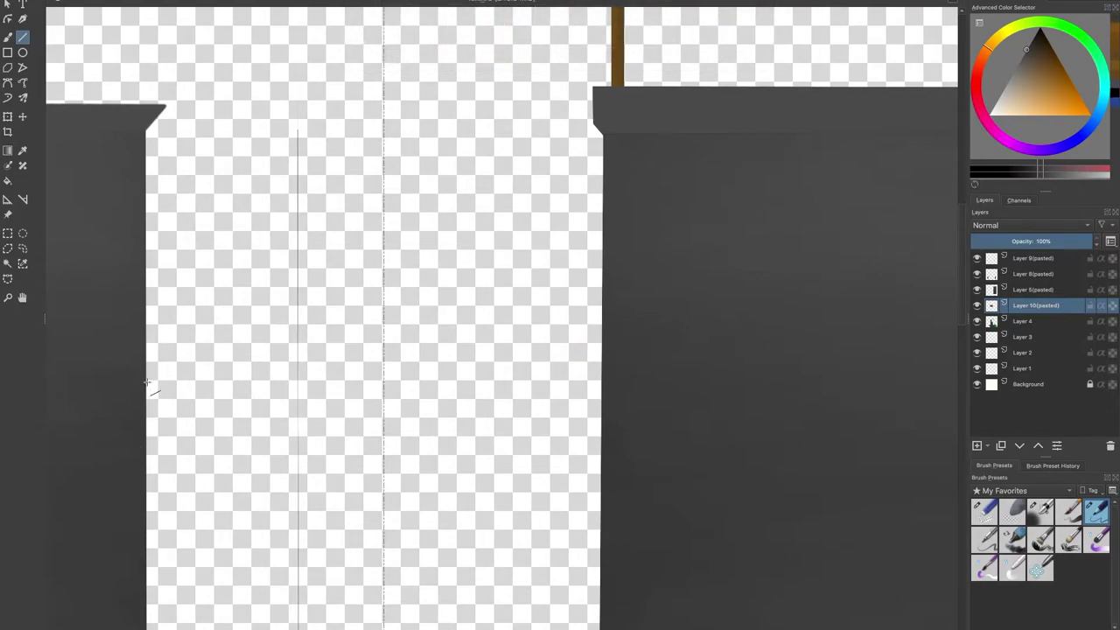
{"action": "key", "text": "ctrl+z"}
{"action": "left_click_drag", "start_coordinate": [223, 287], "coordinate": [251, 253]}
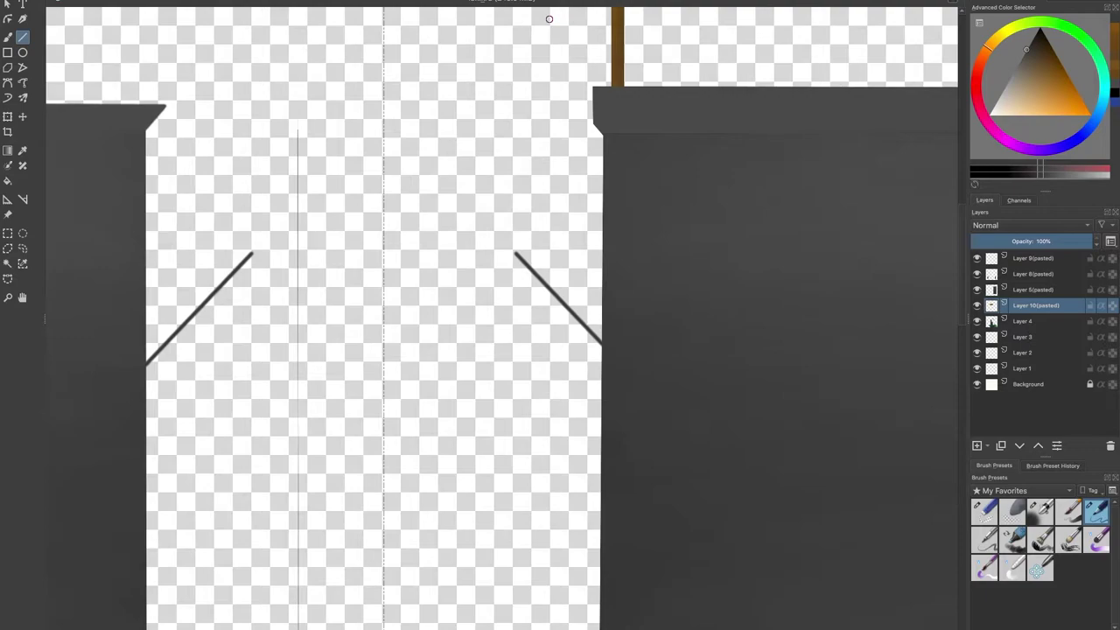
{"action": "left_click", "coordinate": [9, 36]}
{"action": "left_click_drag", "start_coordinate": [256, 272], "coordinate": [258, 341]}
{"action": "left_click_drag", "start_coordinate": [195, 369], "coordinate": [202, 333]}
{"action": "left_click_drag", "start_coordinate": [200, 338], "coordinate": [204, 309]}
{"action": "key", "text": "ctrl+z"}
{"action": "key", "text": "ctrl+z"}
{"action": "key", "text": "ctrl+z"}
{"action": "key", "text": "ctrl+z"}
{"action": "key", "text": "ctrl+z"}
Step: Sketch mirrored red flag outlines with wavy sides and slanted lower edges hanging from the two flagpoles
{"action": "left_click", "coordinate": [1015, 93]}
{"action": "left_click", "coordinate": [979, 81]}
{"action": "left_click_drag", "start_coordinate": [1084, 110], "coordinate": [1067, 86]}
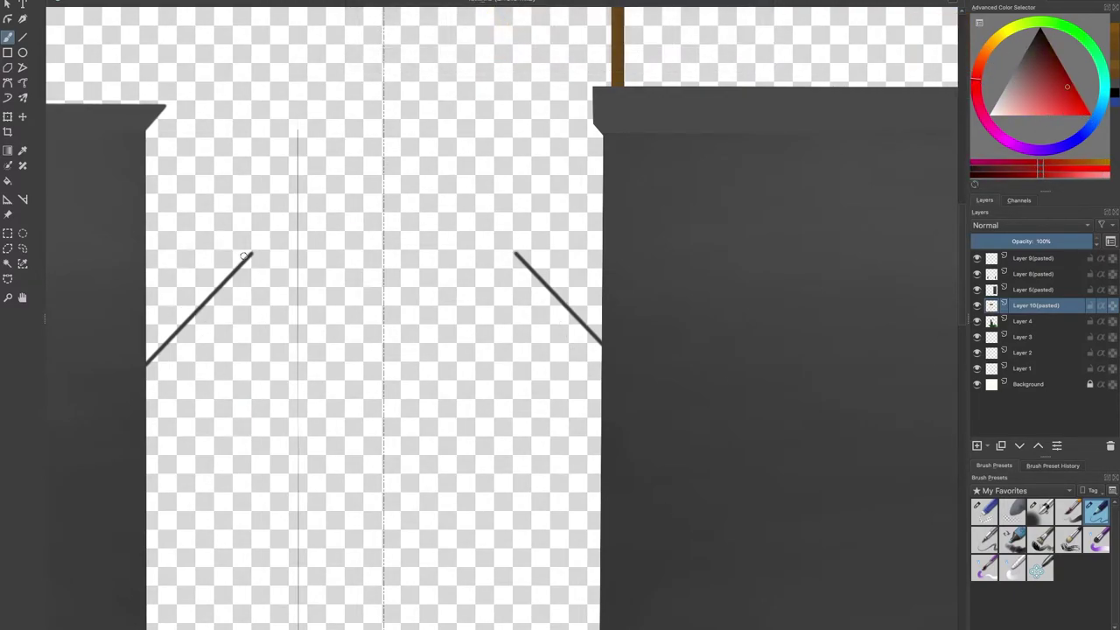
{"action": "mouse_move", "coordinate": [253, 272]}
{"action": "left_mouse_down"}
{"action": "mouse_move", "coordinate": [255, 329]}
{"action": "mouse_move", "coordinate": [227, 370]}
{"action": "mouse_move", "coordinate": [193, 354]}
{"action": "left_mouse_up"}
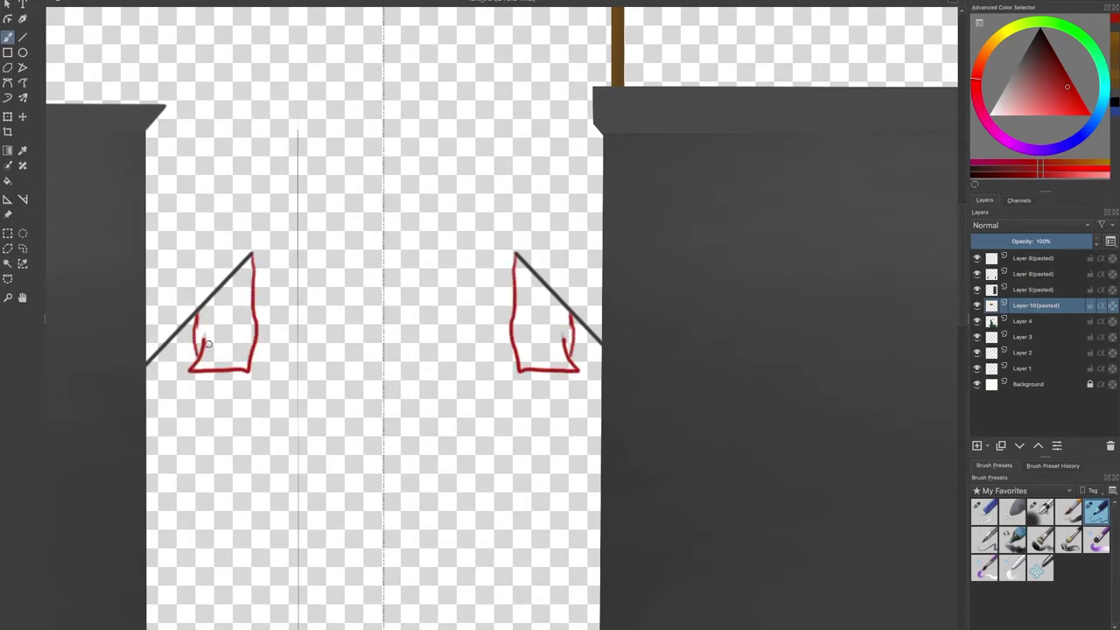
{"action": "key", "text": "ctrl+z"}
{"action": "left_click_drag", "start_coordinate": [252, 256], "coordinate": [250, 332]}
{"action": "mouse_move", "coordinate": [200, 359]}
{"action": "left_mouse_down"}
{"action": "mouse_move", "coordinate": [249, 340]}
{"action": "mouse_move", "coordinate": [203, 377]}
{"action": "mouse_move", "coordinate": [196, 332]}
{"action": "mouse_move", "coordinate": [233, 351]}
{"action": "mouse_move", "coordinate": [251, 324]}
{"action": "mouse_move", "coordinate": [251, 257]}
{"action": "left_mouse_up"}
{"action": "key", "text": "ctrl+z"}
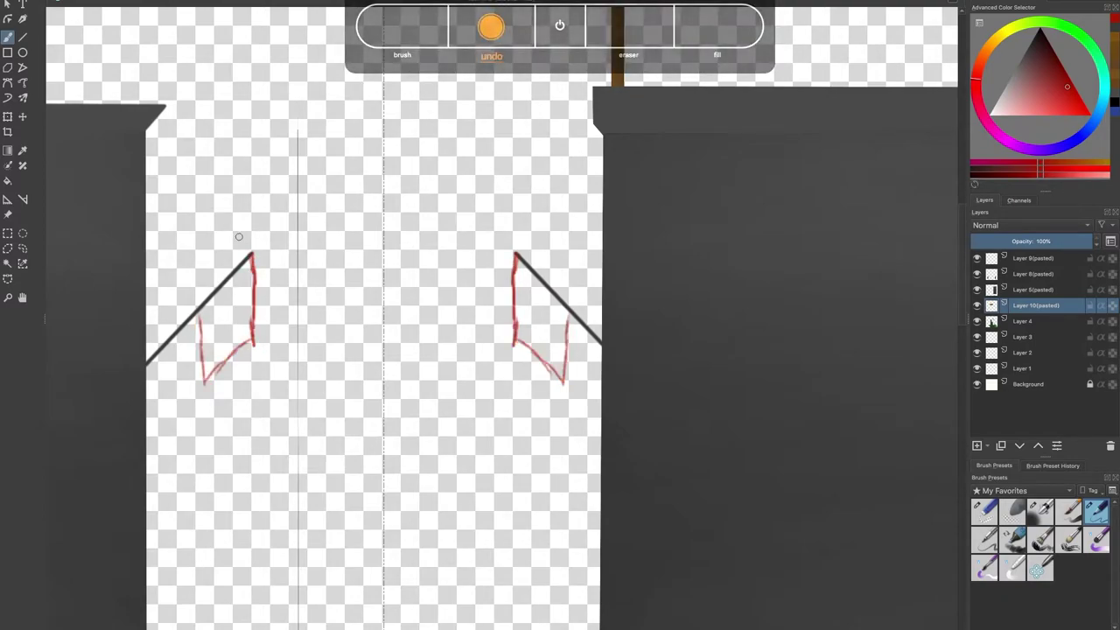
{"action": "mouse_move", "coordinate": [198, 317]}
{"action": "left_mouse_down"}
{"action": "mouse_move", "coordinate": [207, 378]}
{"action": "mouse_move", "coordinate": [251, 344]}
{"action": "left_mouse_up"}
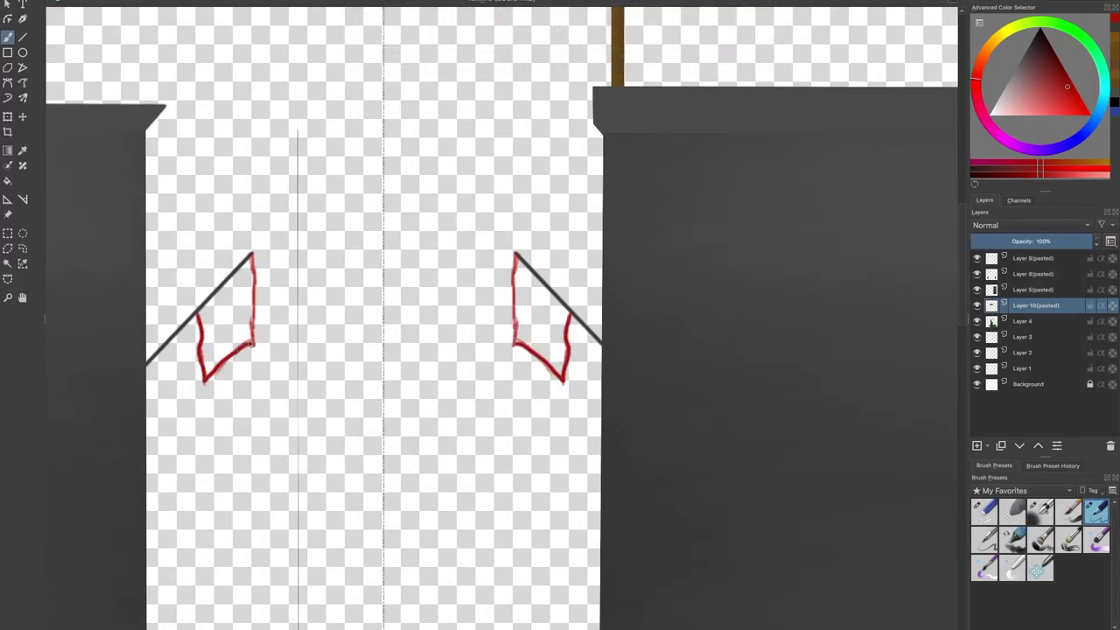
Step: Trace the left flag's outer outline, including the edge along its pole, with a closed polygonal selection
{"action": "left_click", "coordinate": [7, 247]}
{"action": "scroll", "coordinate": [216, 292], "scroll_direction": "up", "scroll_amount": 8}
{"action": "left_click_drag", "start_coordinate": [163, 353], "coordinate": [354, 100]}
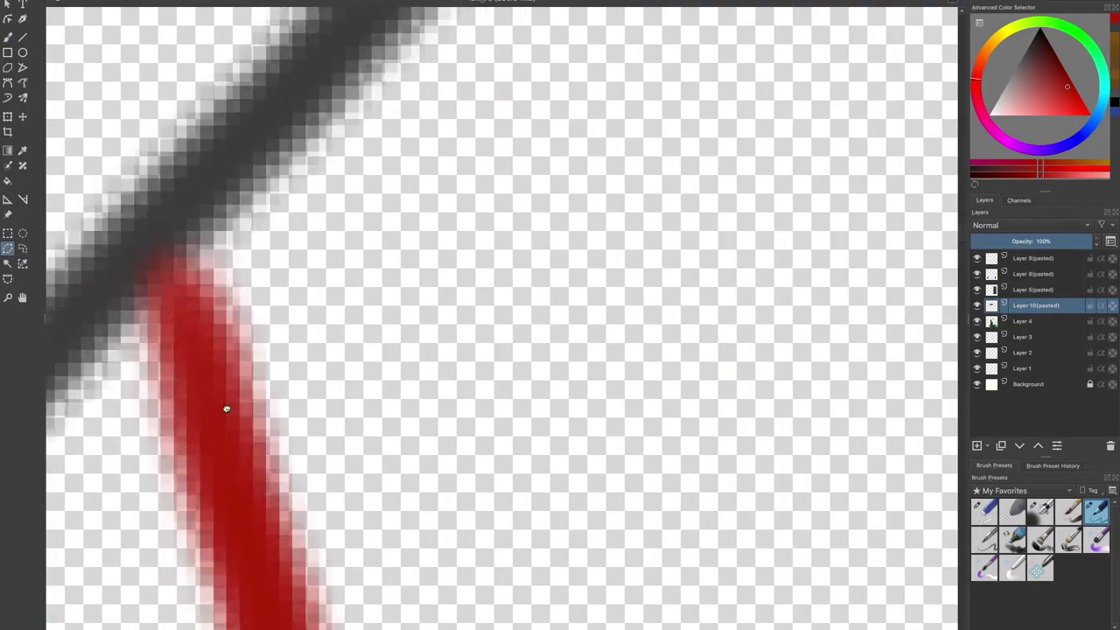
{"action": "left_click_drag", "start_coordinate": [225, 408], "coordinate": [292, 282]}
{"action": "left_click", "coordinate": [215, 188]}
{"action": "left_click_drag", "start_coordinate": [280, 380], "coordinate": [251, 214]}
{"action": "left_click", "coordinate": [251, 214]}
{"action": "left_click", "coordinate": [260, 472]}
{"action": "left_click_drag", "start_coordinate": [261, 476], "coordinate": [486, 5]}
{"action": "left_click", "coordinate": [414, 162]}
{"action": "left_click", "coordinate": [409, 449]}
{"action": "left_click_drag", "start_coordinate": [533, 516], "coordinate": [385, 3]}
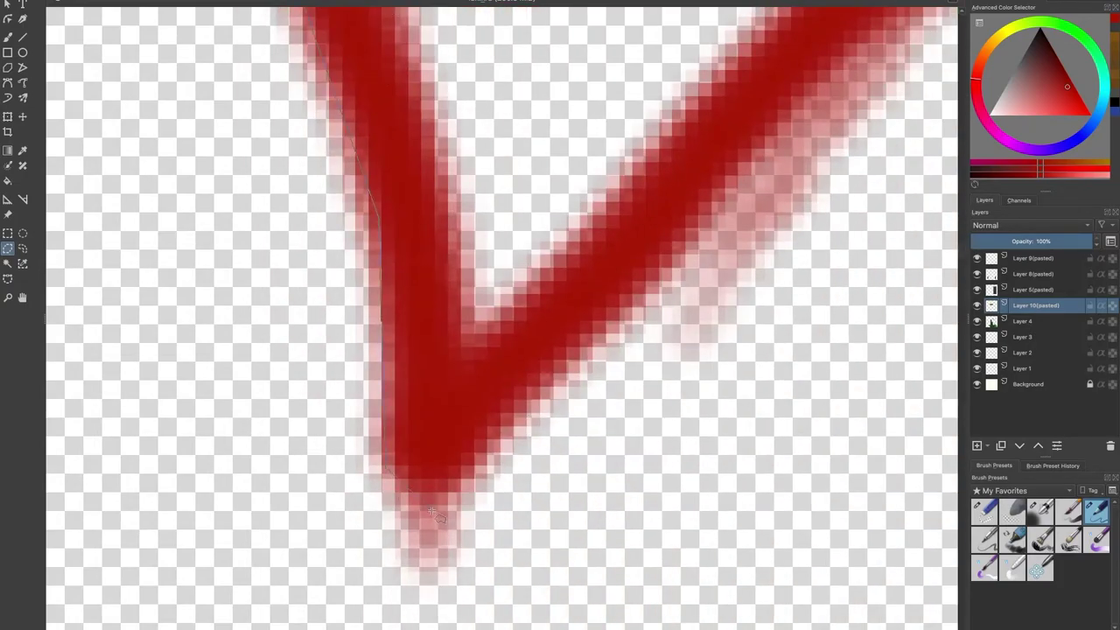
{"action": "left_click", "coordinate": [477, 472]}
{"action": "left_click_drag", "start_coordinate": [814, 83], "coordinate": [274, 342]}
{"action": "left_click", "coordinate": [341, 278]}
{"action": "left_click_drag", "start_coordinate": [450, 223], "coordinate": [234, 466]}
{"action": "left_click", "coordinate": [648, 120]}
{"action": "left_click", "coordinate": [840, 152]}
{"action": "left_click_drag", "start_coordinate": [837, 150], "coordinate": [582, 461]}
{"action": "left_click", "coordinate": [574, 35]}
{"action": "mouse_move", "coordinate": [599, 114]}
{"action": "left_mouse_down"}
{"action": "mouse_move", "coordinate": [602, 464]}
{"action": "mouse_move", "coordinate": [586, 585]}
{"action": "left_mouse_up"}
{"action": "left_click_drag", "start_coordinate": [571, 152], "coordinate": [516, 569]}
{"action": "left_click", "coordinate": [510, 195]}
{"action": "left_click", "coordinate": [568, 40]}
{"action": "mouse_move", "coordinate": [568, 41]}
{"action": "left_mouse_down"}
{"action": "mouse_move", "coordinate": [525, 425]}
{"action": "mouse_move", "coordinate": [514, 418]}
{"action": "left_mouse_up"}
{"action": "left_click", "coordinate": [526, 255]}
{"action": "scroll", "coordinate": [503, 210], "scroll_direction": "left", "scroll_amount": 2}
{"action": "scroll", "coordinate": [535, 330], "scroll_direction": "up", "scroll_amount": 6}
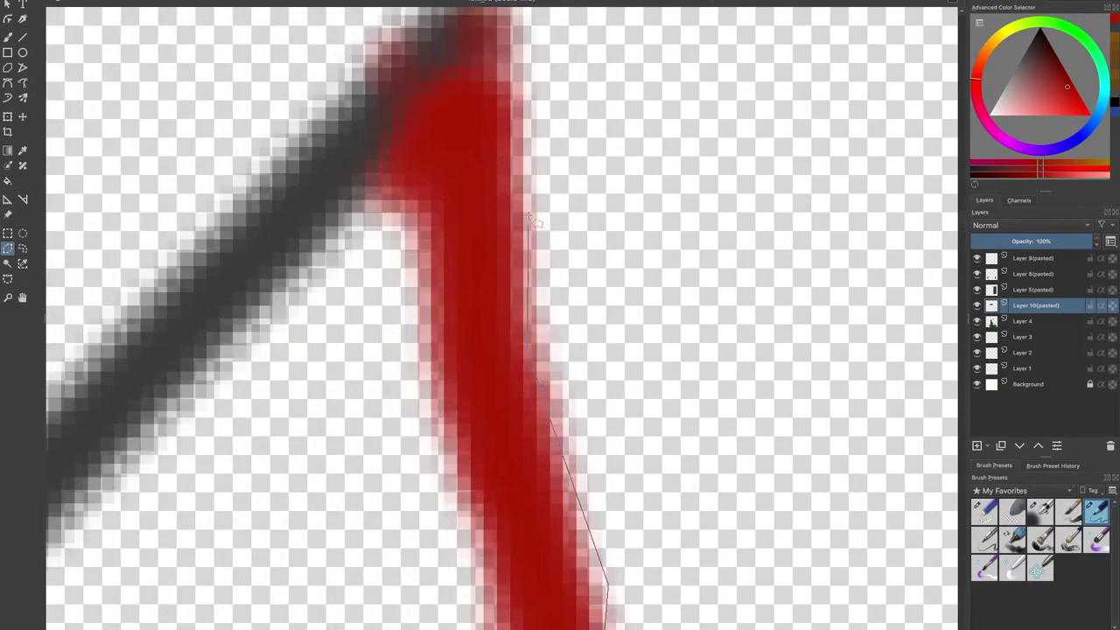
{"action": "left_click_drag", "start_coordinate": [265, 347], "coordinate": [490, 113]}
{"action": "scroll", "coordinate": [489, 114], "scroll_direction": "down", "scroll_amount": 1}
{"action": "left_click_drag", "start_coordinate": [96, 534], "coordinate": [374, 258]}
{"action": "left_click", "coordinate": [154, 355]}
{"action": "left_click", "coordinate": [160, 359]}
{"action": "scroll", "coordinate": [394, 355], "scroll_direction": "down", "scroll_amount": 6}
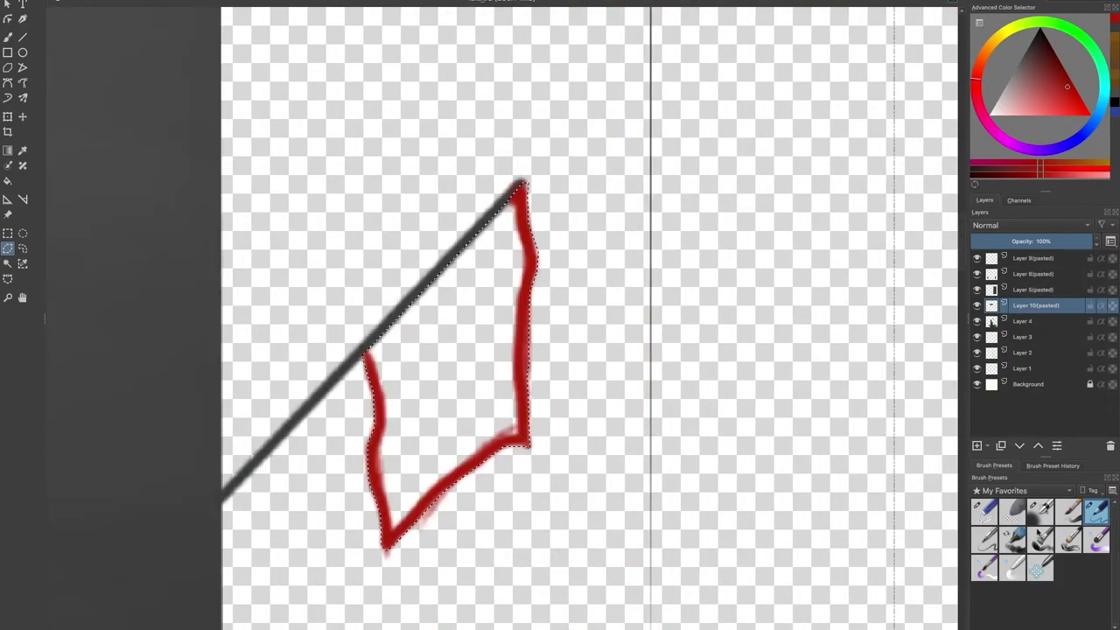
Step: Paint the selected left flag solid red with the soft brush preset
{"action": "left_click", "coordinate": [1040, 514]}
{"action": "key", "text": "b"}
{"action": "left_click_drag", "start_coordinate": [450, 367], "coordinate": [511, 277]}
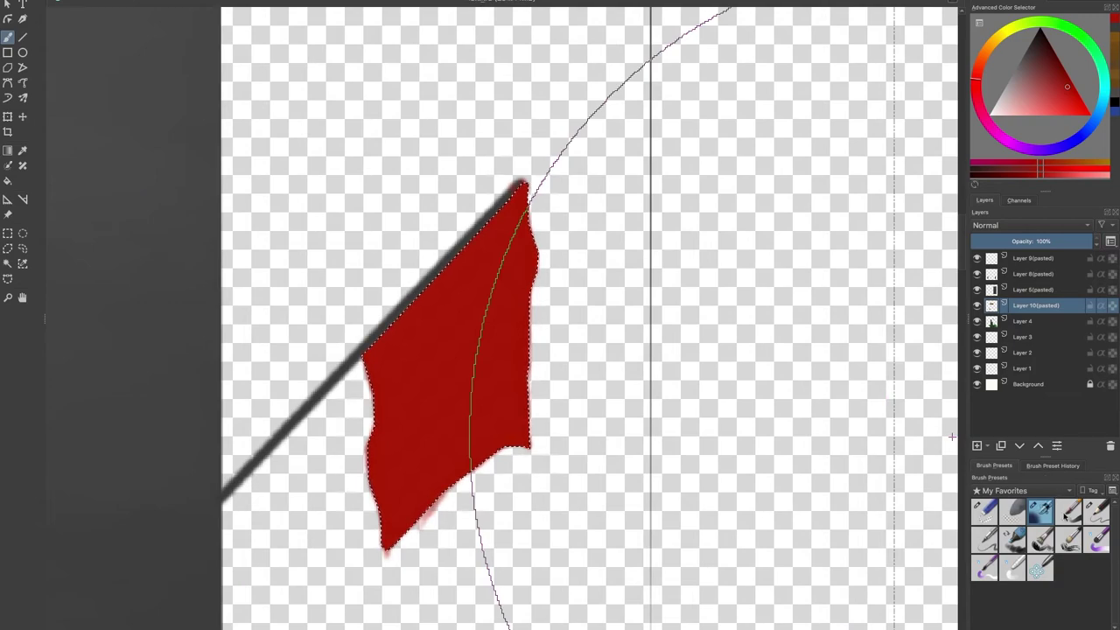
Step: Shade the upper part of the left flag in darker red with a smaller soft brush
{"action": "left_click", "coordinate": [1095, 512]}
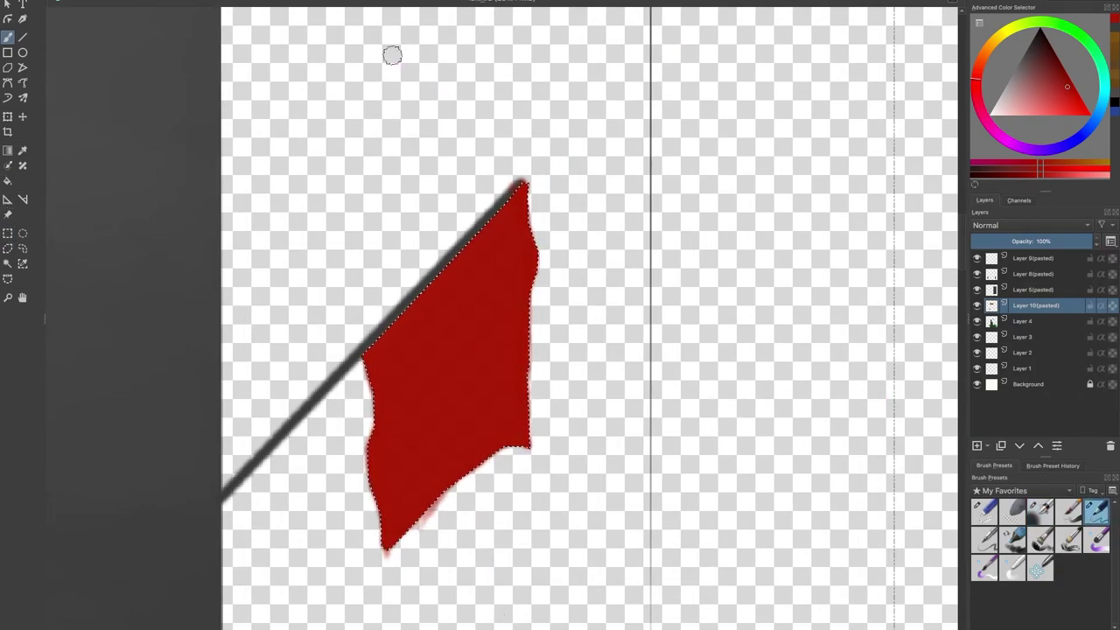
{"action": "left_click", "coordinate": [448, 469], "text": "ctrl"}
{"action": "key", "text": "slash"}
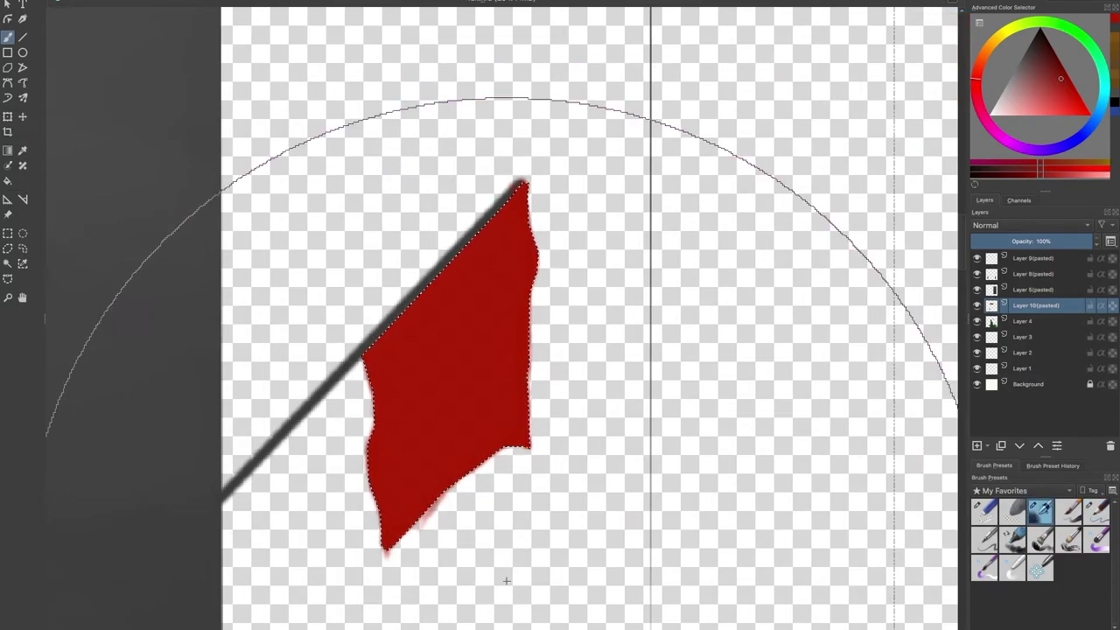
{"action": "scroll", "coordinate": [477, 259], "scroll_direction": "down", "scroll_amount": 3}
{"action": "key", "text": "bracketleft"}
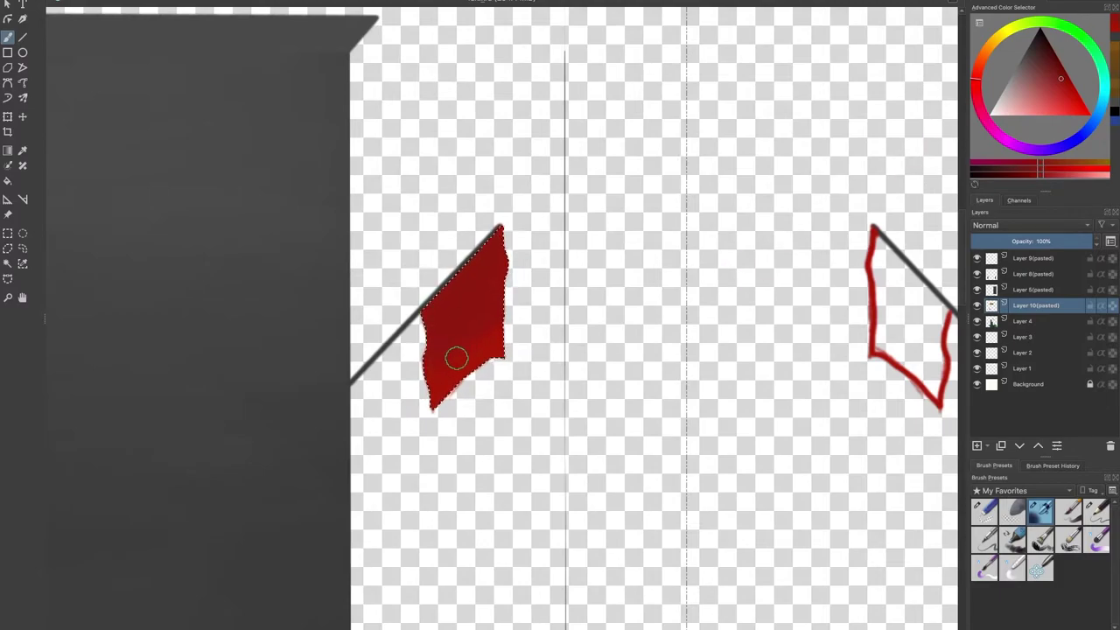
{"action": "left_click_drag", "start_coordinate": [1060, 96], "coordinate": [1056, 79]}
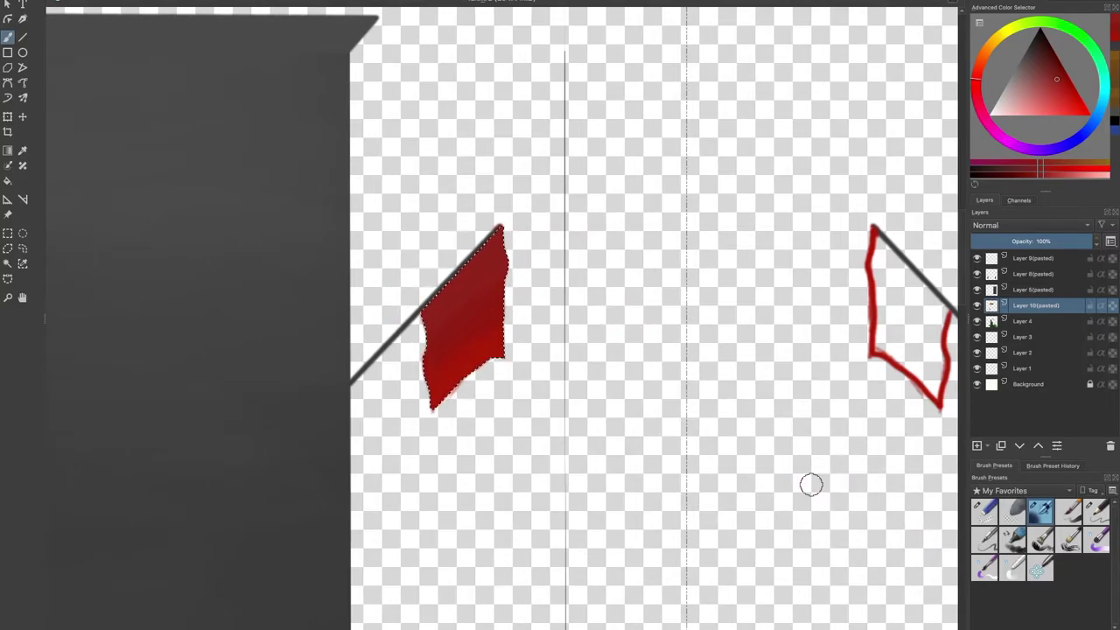
{"action": "left_click", "coordinate": [1096, 515]}
{"action": "scroll", "coordinate": [469, 376], "scroll_direction": "up", "scroll_amount": 4}
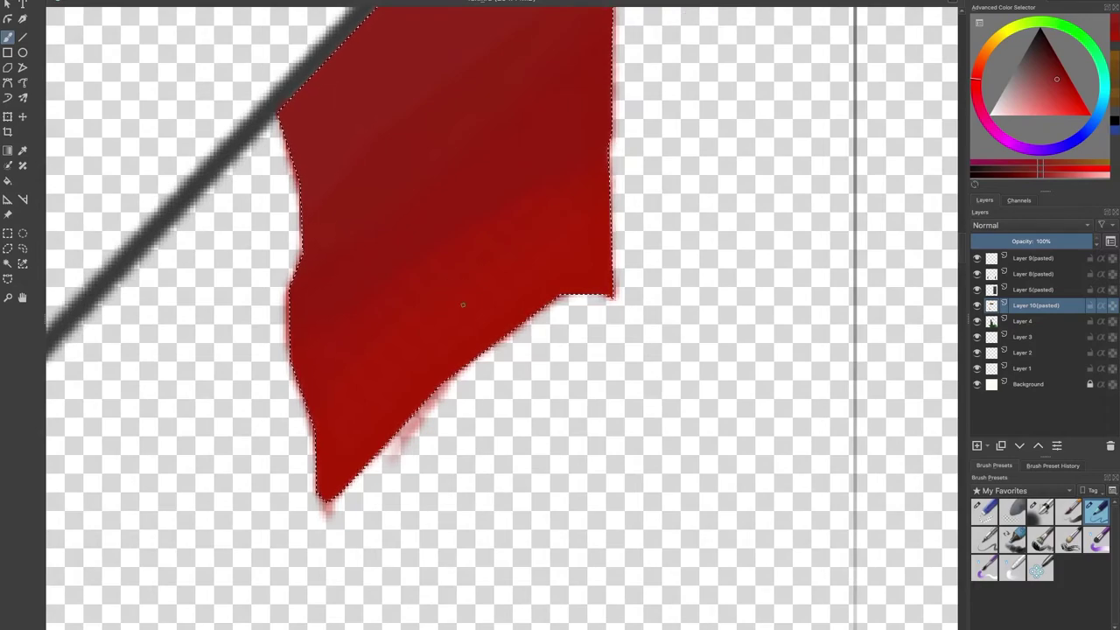
{"action": "left_click", "coordinate": [1052, 57]}
{"action": "mouse_move", "coordinate": [474, 355]}
{"action": "left_mouse_down"}
{"action": "mouse_move", "coordinate": [450, 192]}
{"action": "mouse_move", "coordinate": [445, 332]}
{"action": "left_mouse_up"}
{"action": "key", "text": "ctrl+z"}
{"action": "key", "text": "ctrl+z"}
{"action": "key", "text": "ctrl+z"}
{"action": "key", "text": "ctrl+z"}
{"action": "key", "text": "ctrl+z"}
{"action": "key", "text": "ctrl+z"}
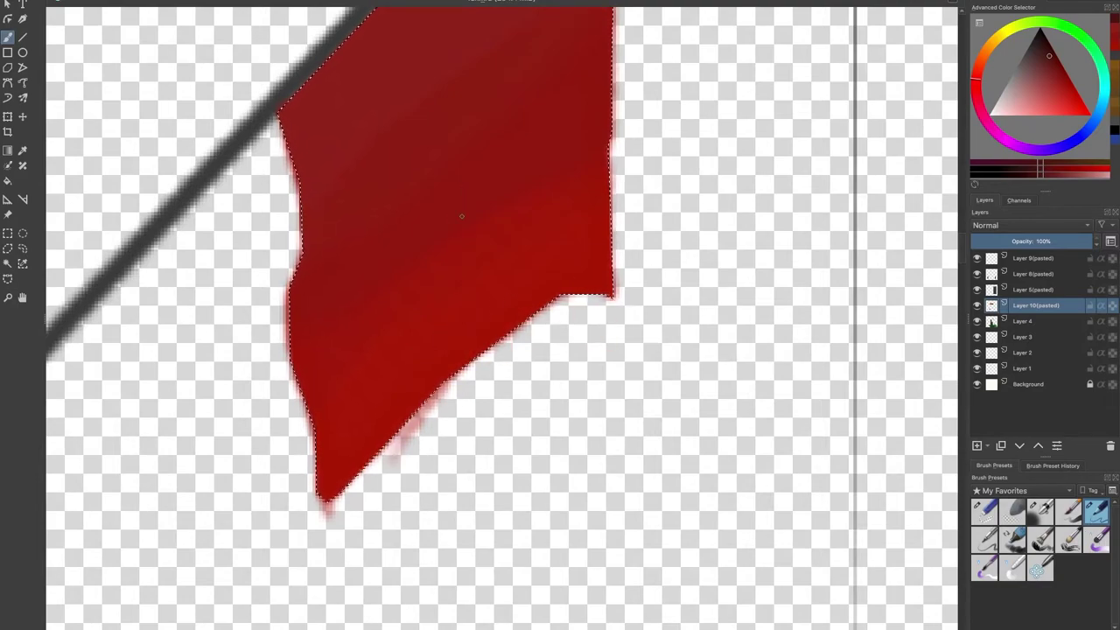
Step: Clear the left flag's selection and trace the right flag's outline with a polygonal selection
{"action": "scroll", "coordinate": [587, 237], "scroll_direction": "down", "scroll_amount": 7}
{"action": "scroll", "coordinate": [440, 304], "scroll_direction": "up", "scroll_amount": 4}
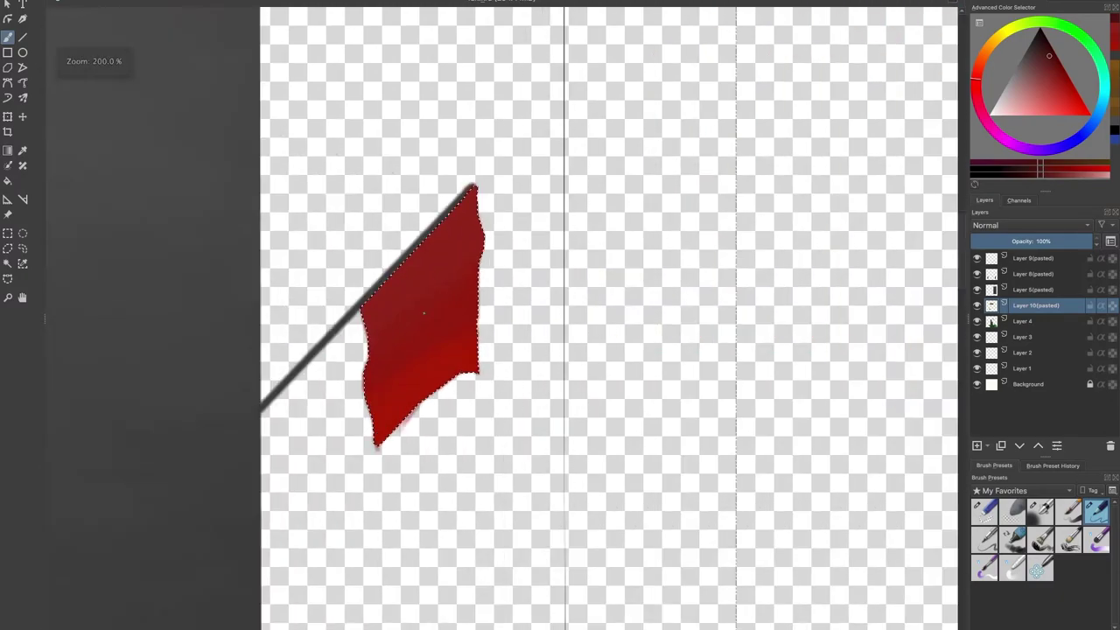
{"action": "scroll", "coordinate": [424, 314], "scroll_direction": "right", "scroll_amount": 1}
{"action": "right_click", "coordinate": [382, 310]}
{"action": "left_click", "coordinate": [411, 327]}
{"action": "left_click", "coordinate": [8, 247]}
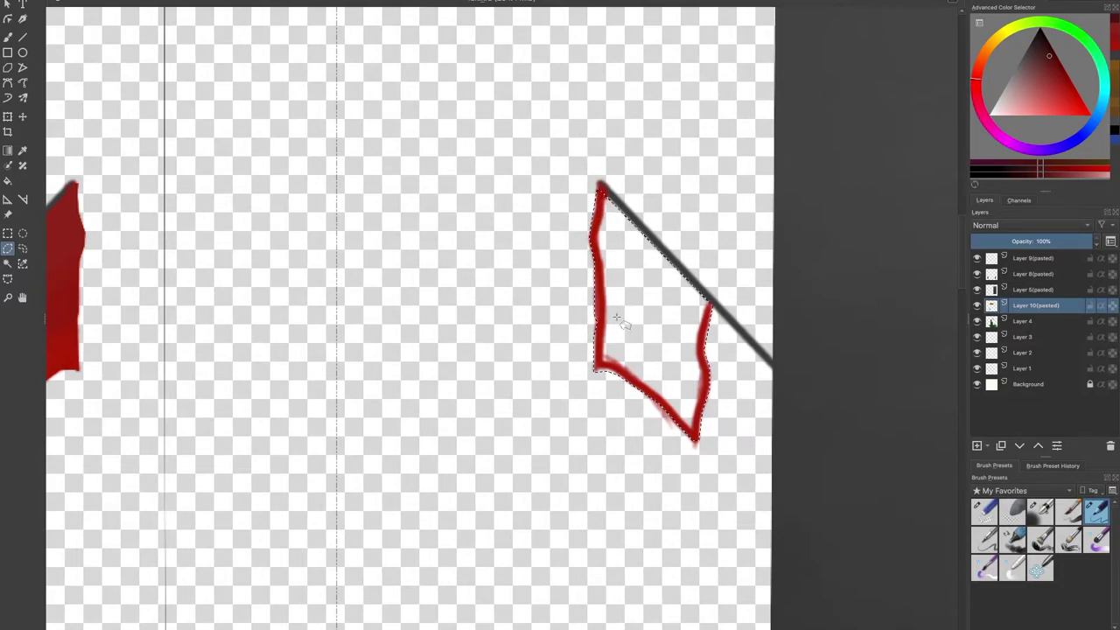
Step: Sample the bright red from the left flag's lower part and paint the selected right flag with it
{"action": "left_click", "coordinate": [1039, 513]}
{"action": "left_click", "coordinate": [22, 150]}
{"action": "left_click", "coordinate": [77, 357]}
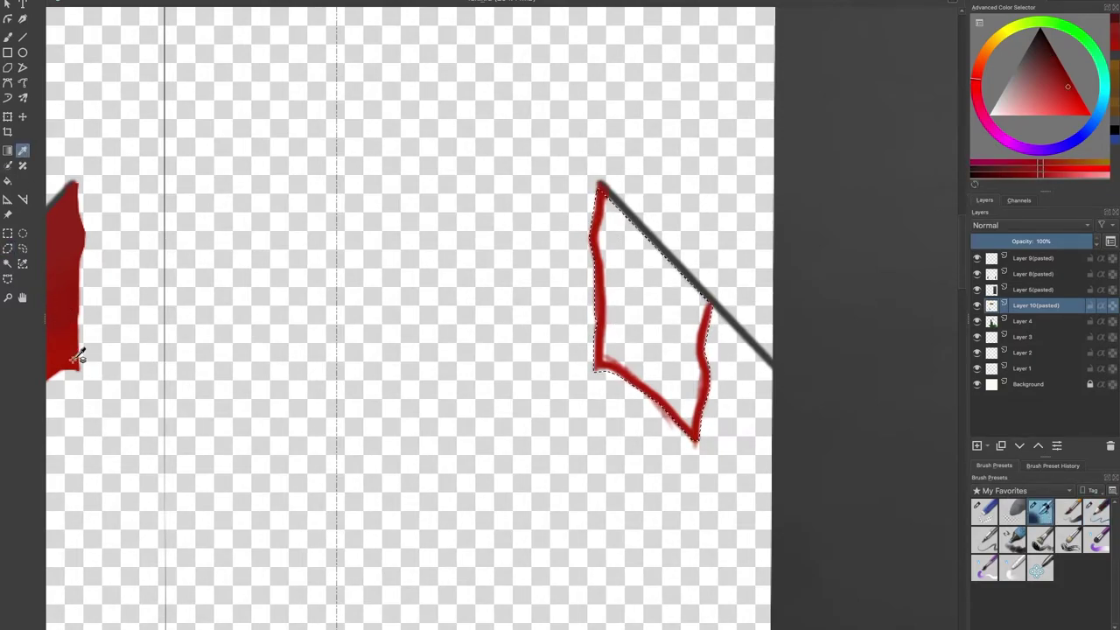
{"action": "key", "text": "b"}
{"action": "mouse_move", "coordinate": [670, 385]}
{"action": "left_mouse_down"}
{"action": "mouse_move", "coordinate": [610, 312]}
{"action": "mouse_move", "coordinate": [573, 433]}
{"action": "left_mouse_up"}
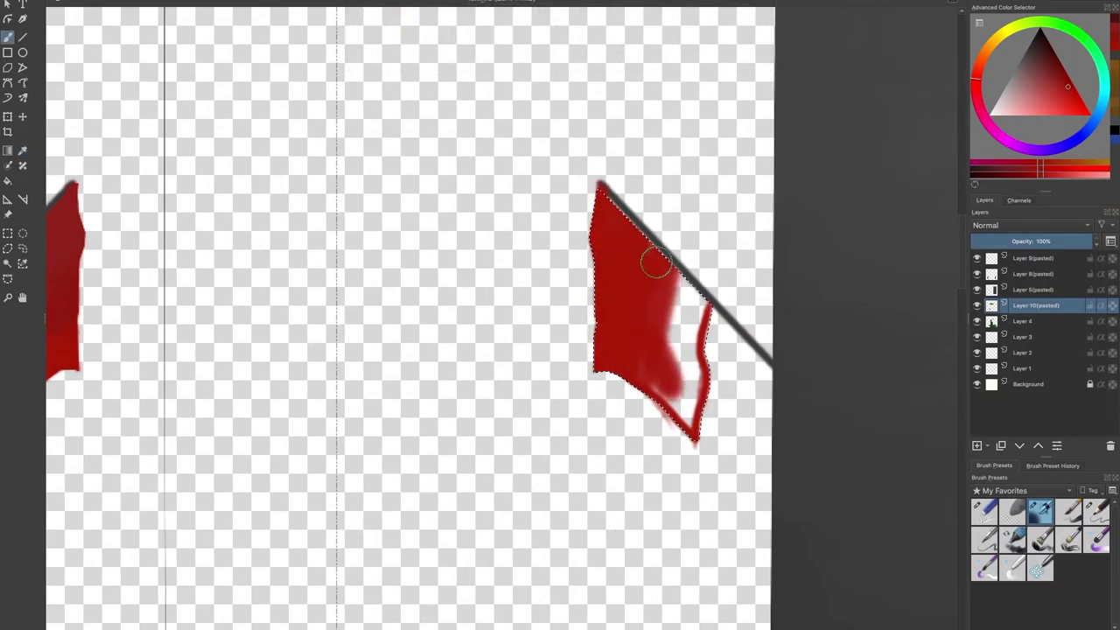
Step: Shade the middle and upper parts of the right flag with darker reds sampled from the left flag, and clear the selection
{"action": "left_click", "coordinate": [22, 151]}
{"action": "left_click", "coordinate": [68, 311]}
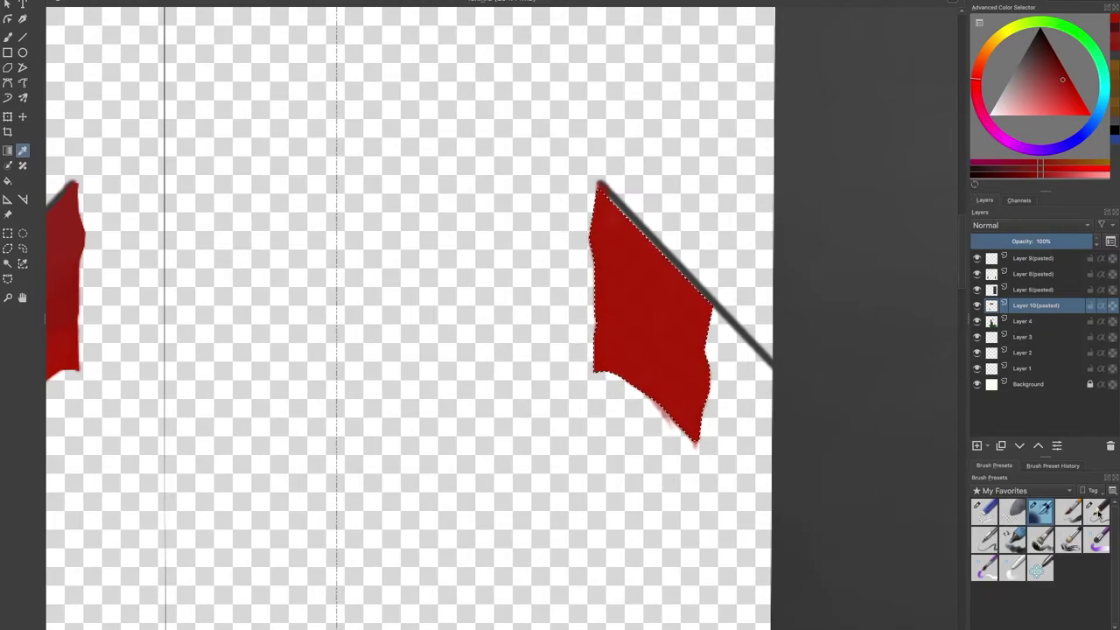
{"action": "key", "text": "b"}
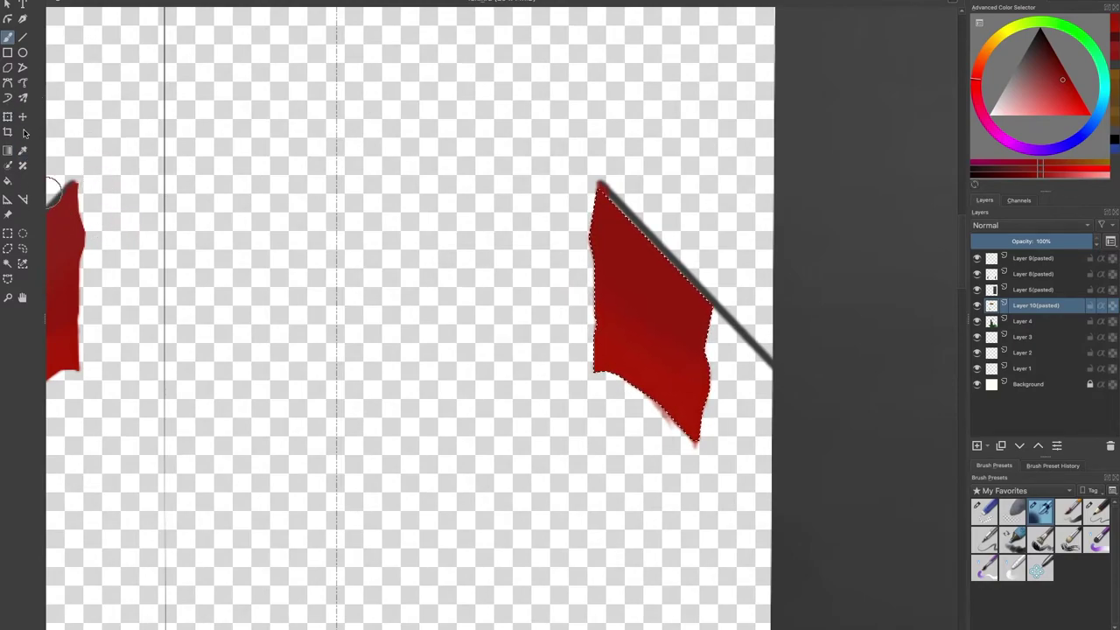
{"action": "key", "text": "p"}
{"action": "left_click", "coordinate": [73, 237]}
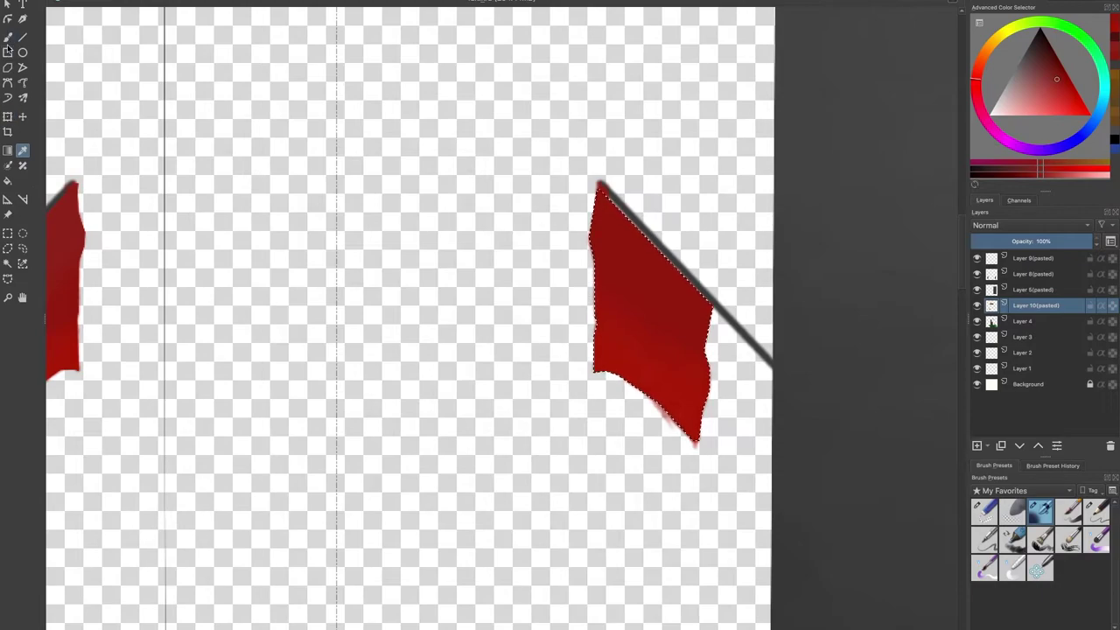
{"action": "key", "text": "b"}
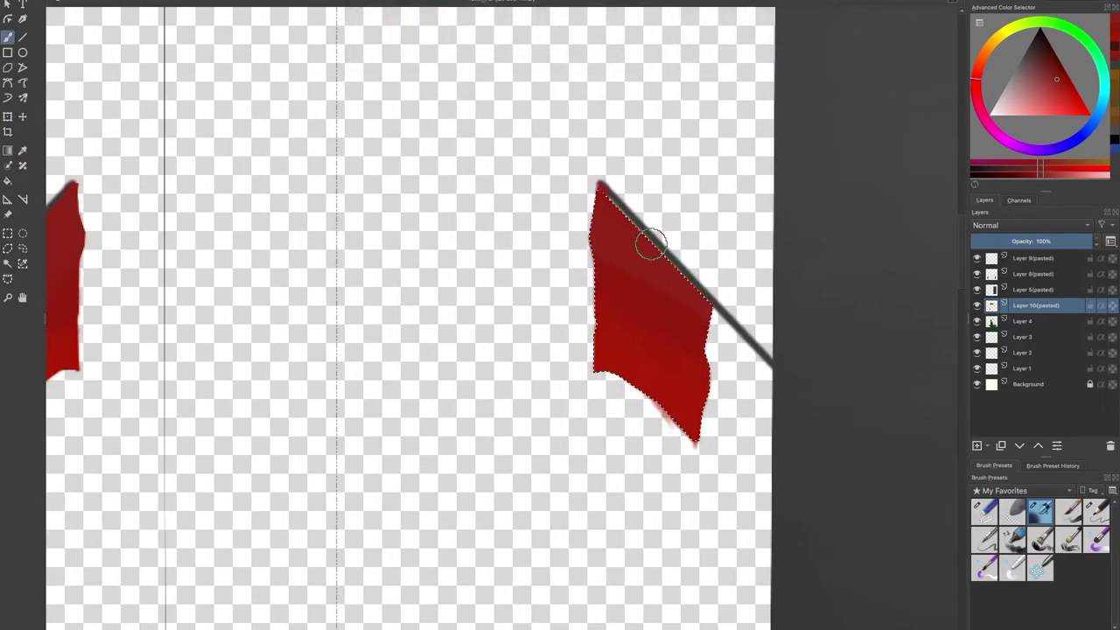
{"action": "left_click", "coordinate": [21, 234]}
{"action": "right_click", "coordinate": [294, 265]}
{"action": "left_click", "coordinate": [350, 285]}
Step: Set up the Line tool with a small hard-edged brush preset and a bright yellow color
{"action": "scroll", "coordinate": [475, 311], "scroll_direction": "down", "scroll_amount": 6}
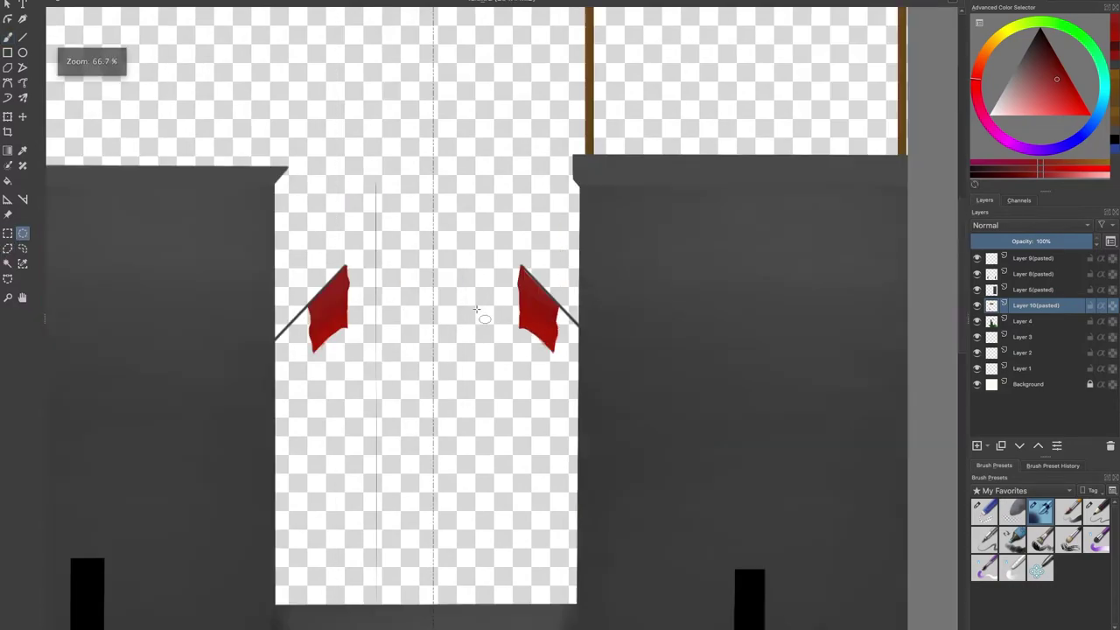
{"action": "left_click_drag", "start_coordinate": [425, 350], "coordinate": [427, 335]}
{"action": "scroll", "coordinate": [427, 335], "scroll_direction": "up", "scroll_amount": 8}
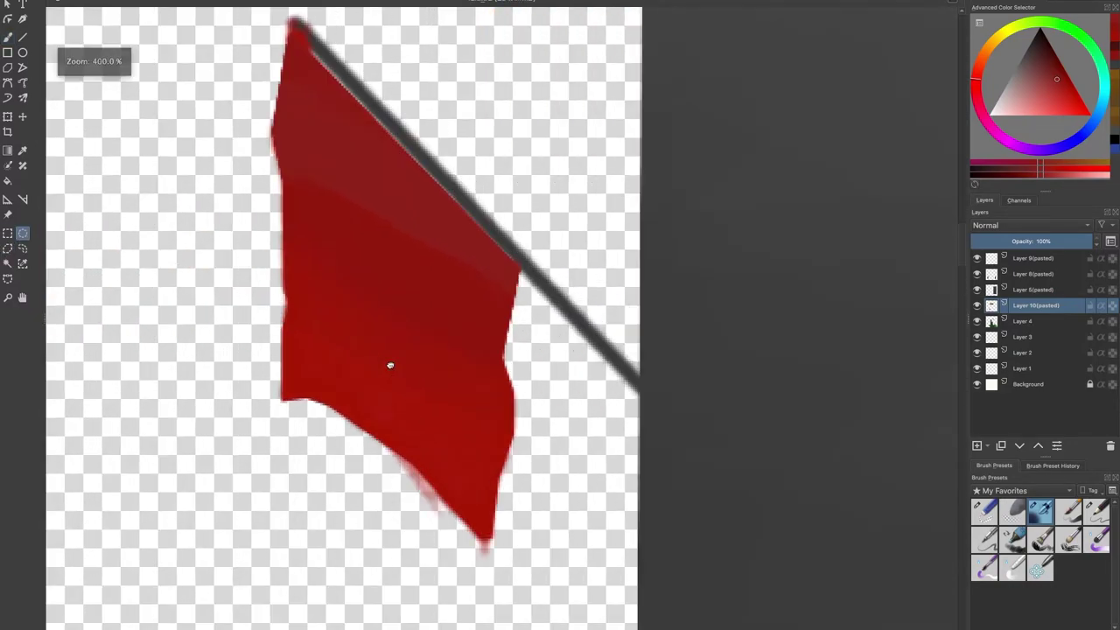
{"action": "scroll", "coordinate": [390, 365], "scroll_direction": "down", "scroll_amount": 5}
{"action": "scroll", "coordinate": [349, 306], "scroll_direction": "up", "scroll_amount": 4}
{"action": "right_click", "coordinate": [452, 388]}
{"action": "left_click", "coordinate": [8, 37]}
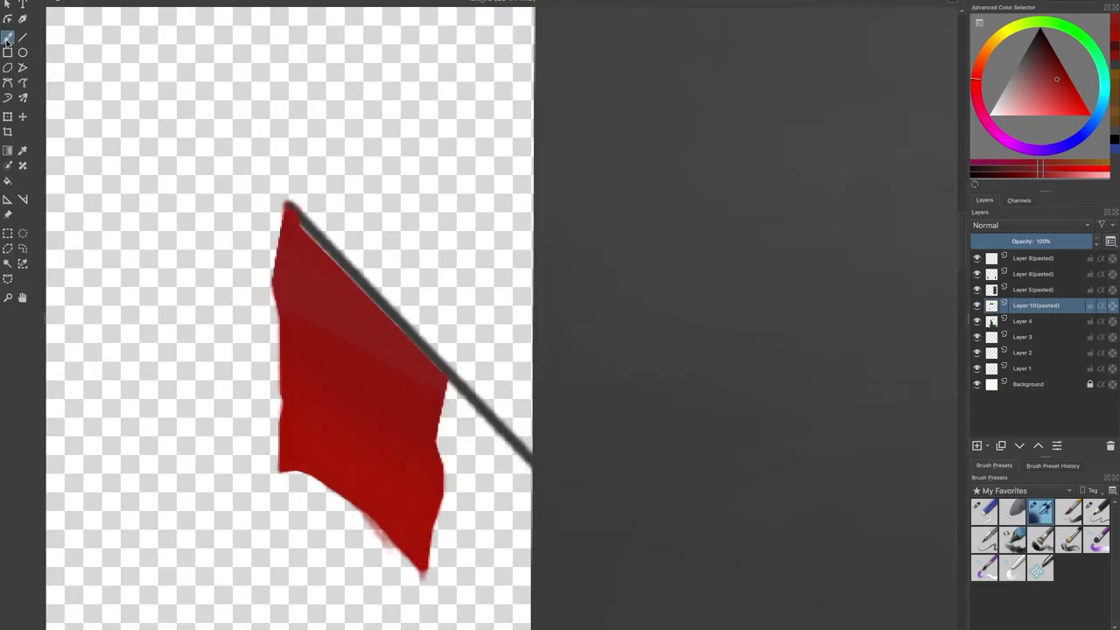
{"action": "scroll", "coordinate": [269, 405], "scroll_direction": "up", "scroll_amount": 2}
{"action": "left_click", "coordinate": [1096, 512]}
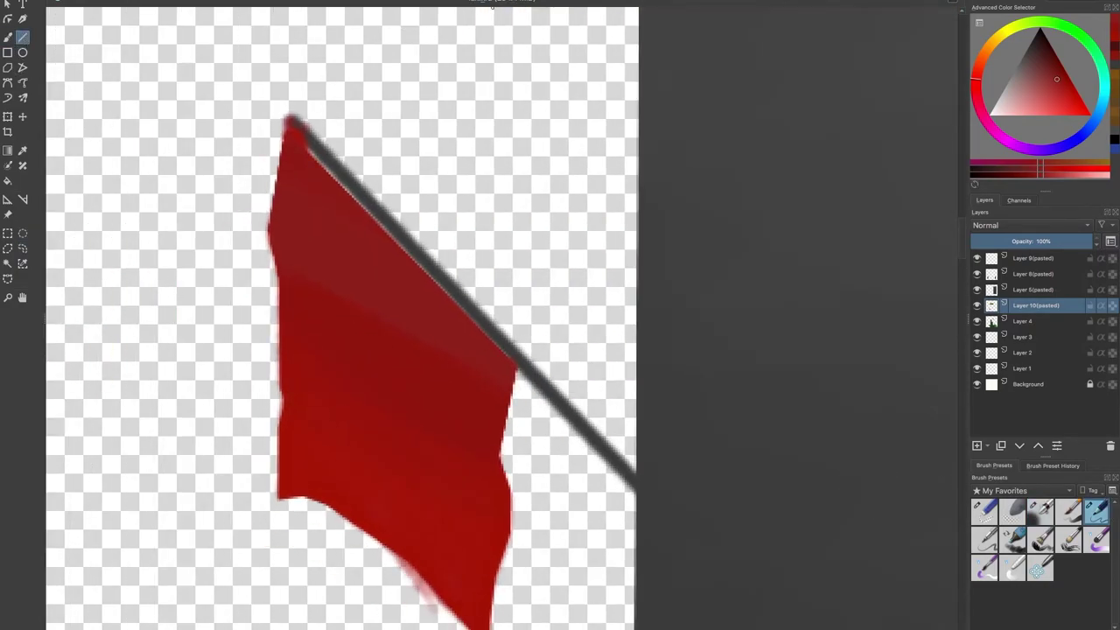
{"action": "scroll", "coordinate": [338, 285], "scroll_direction": "up", "scroll_amount": 2}
{"action": "left_click", "coordinate": [1004, 33]}
{"action": "left_click", "coordinate": [1060, 83]}
{"action": "left_click_drag", "start_coordinate": [1061, 84], "coordinate": [1067, 101]}
{"action": "scroll", "coordinate": [354, 303], "scroll_direction": "down", "scroll_amount": 2}
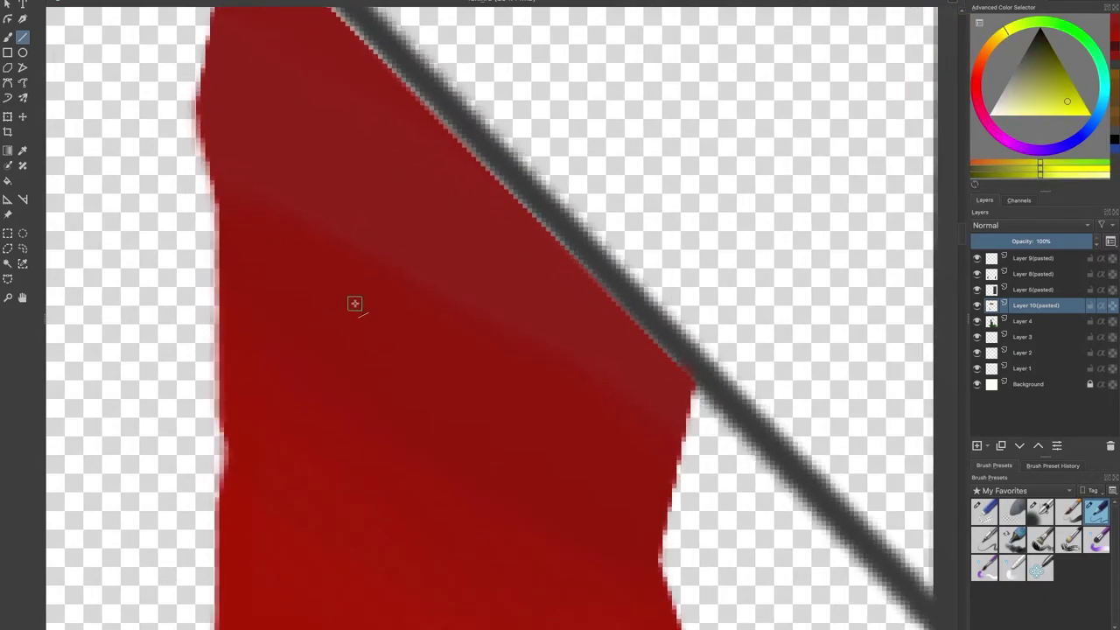
Step: Draw a closed yellow crown outline with a zigzag top and flat base in the middle of the right flag
{"action": "left_click", "coordinate": [355, 392], "text": "shift"}
{"action": "left_click", "coordinate": [379, 342], "text": "shift"}
{"action": "left_click", "coordinate": [408, 307], "text": "shift"}
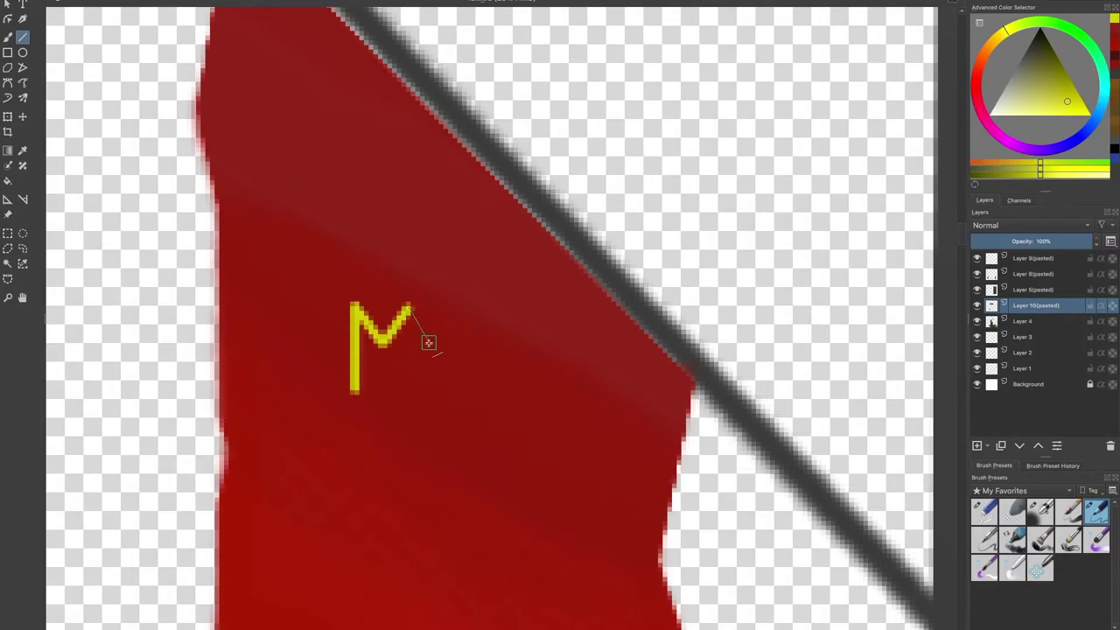
{"action": "left_click", "coordinate": [425, 344], "text": "shift"}
{"action": "left_click", "coordinate": [441, 308], "text": "shift"}
{"action": "left_click", "coordinate": [458, 343], "text": "shift"}
{"action": "left_click", "coordinate": [474, 307], "text": "shift"}
{"action": "left_click", "coordinate": [490, 345], "text": "shift"}
{"action": "left_click", "coordinate": [505, 312], "text": "shift"}
{"action": "left_click", "coordinate": [506, 391], "text": "shift"}
{"action": "left_click", "coordinate": [355, 392], "text": "shift"}
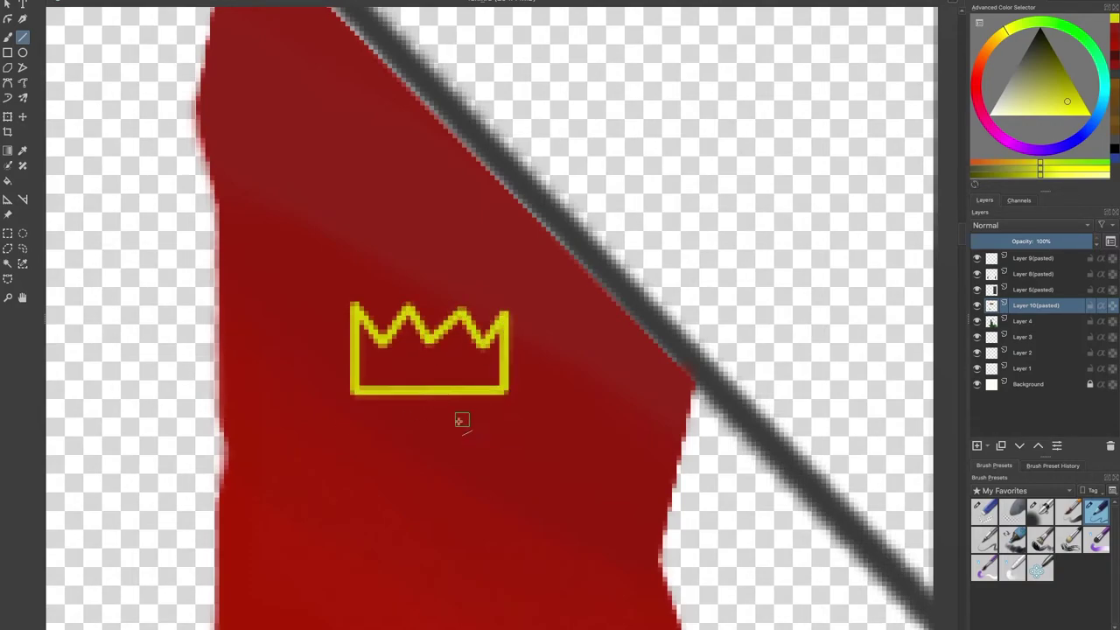
{"action": "key", "text": "1"}
{"action": "scroll", "coordinate": [380, 400], "scroll_direction": "up", "scroll_amount": 10}
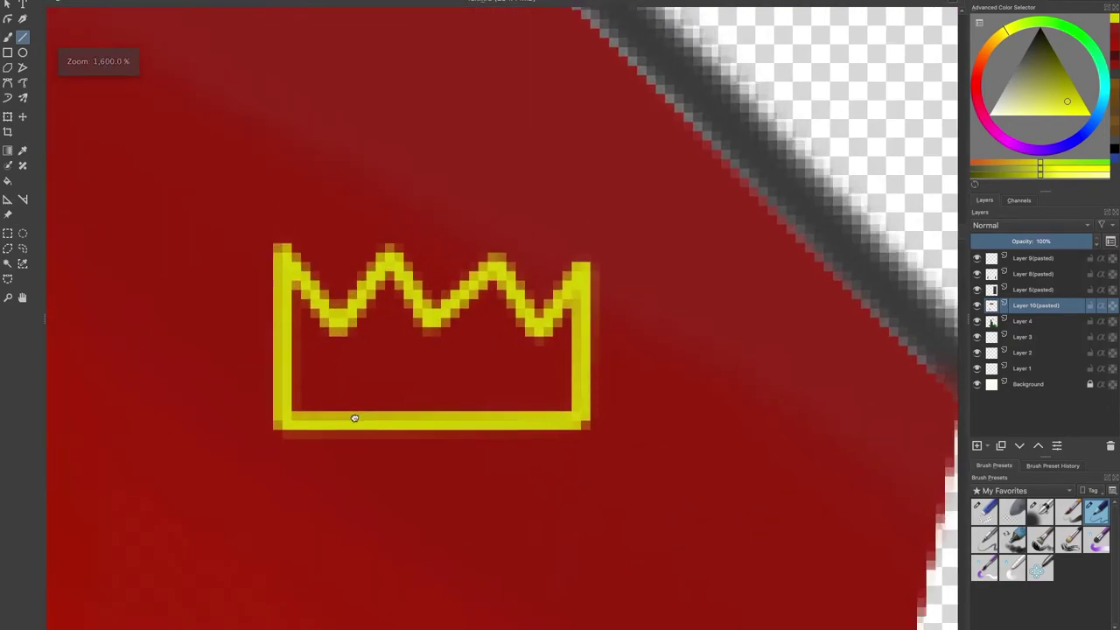
{"action": "left_click", "coordinate": [975, 89]}
{"action": "left_click", "coordinate": [1086, 131]}
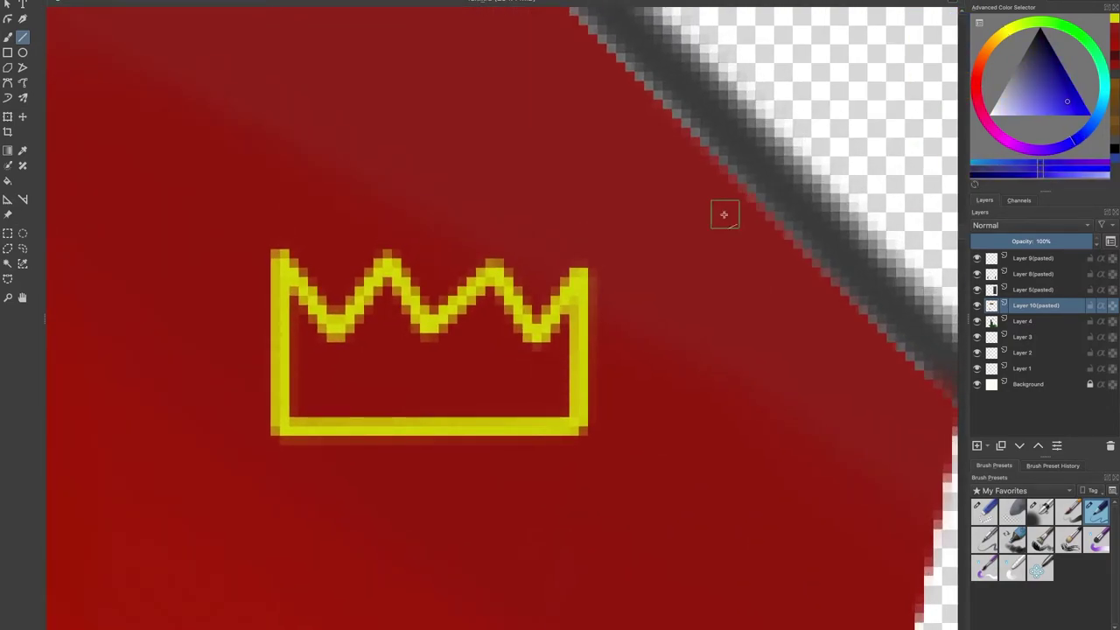
{"action": "left_click", "coordinate": [1004, 35]}
{"action": "key", "text": "p"}
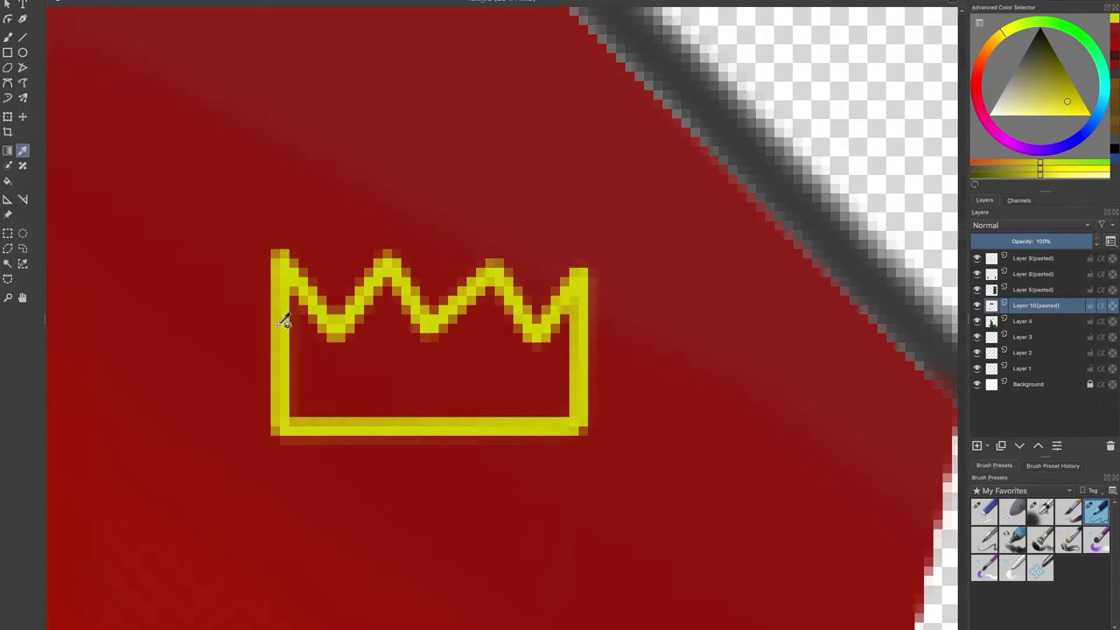
Step: Fill the inside of the crown outline on the right flag with solid yellow strokes
{"action": "left_click", "coordinate": [23, 36]}
{"action": "left_click_drag", "start_coordinate": [285, 287], "coordinate": [566, 407]}
{"action": "left_click_drag", "start_coordinate": [567, 408], "coordinate": [573, 315]}
{"action": "left_click_drag", "start_coordinate": [561, 322], "coordinate": [519, 348]}
{"action": "left_click_drag", "start_coordinate": [519, 348], "coordinate": [491, 294]}
{"action": "left_click_drag", "start_coordinate": [492, 294], "coordinate": [444, 336]}
{"action": "mouse_move", "coordinate": [560, 327]}
{"action": "left_mouse_down"}
{"action": "mouse_move", "coordinate": [385, 359]}
{"action": "mouse_move", "coordinate": [477, 327]}
{"action": "mouse_move", "coordinate": [556, 348]}
{"action": "left_mouse_up"}
{"action": "left_click_drag", "start_coordinate": [579, 291], "coordinate": [532, 385]}
{"action": "mouse_move", "coordinate": [288, 401]}
{"action": "left_mouse_down"}
{"action": "mouse_move", "coordinate": [550, 392]}
{"action": "mouse_move", "coordinate": [291, 375]}
{"action": "mouse_move", "coordinate": [537, 350]}
{"action": "mouse_move", "coordinate": [346, 330]}
{"action": "mouse_move", "coordinate": [545, 392]}
{"action": "mouse_move", "coordinate": [291, 375]}
{"action": "left_mouse_up"}
{"action": "left_click_drag", "start_coordinate": [569, 342], "coordinate": [565, 403]}
{"action": "left_click_drag", "start_coordinate": [457, 340], "coordinate": [312, 337]}
{"action": "mouse_move", "coordinate": [281, 291]}
{"action": "left_mouse_down"}
{"action": "mouse_move", "coordinate": [326, 334]}
{"action": "mouse_move", "coordinate": [400, 298]}
{"action": "left_mouse_up"}
{"action": "mouse_move", "coordinate": [349, 327]}
{"action": "left_mouse_down"}
{"action": "mouse_move", "coordinate": [408, 321]}
{"action": "mouse_move", "coordinate": [386, 292]}
{"action": "mouse_move", "coordinate": [381, 334]}
{"action": "left_mouse_up"}
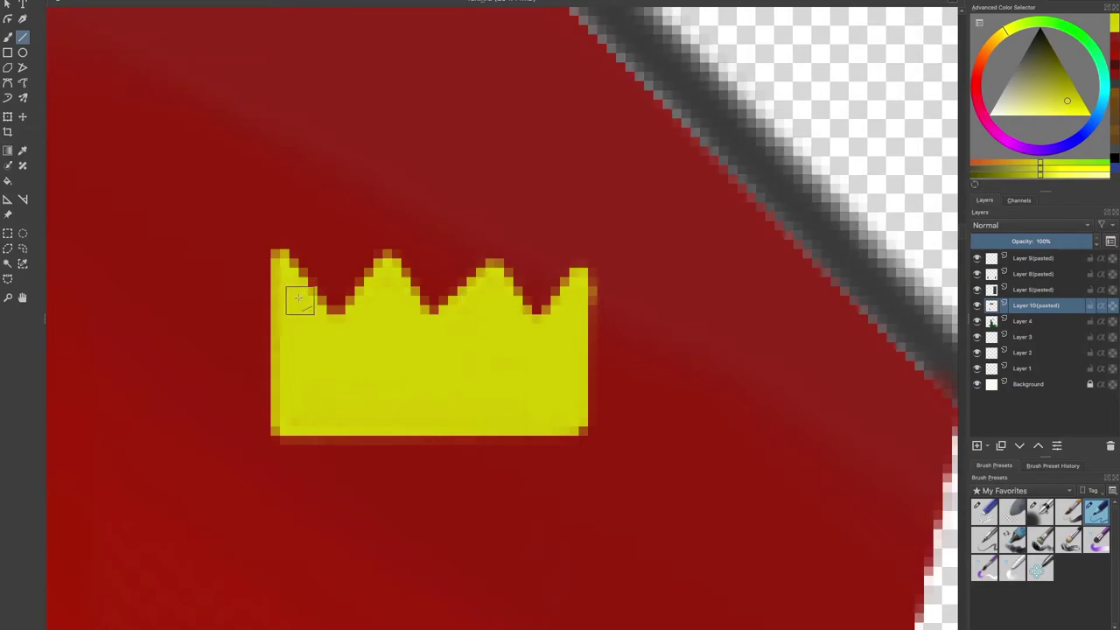
Step: Add a blue gem to the crown's left inner peak and a bright green gem to its right inner peak
{"action": "left_click", "coordinate": [1078, 142]}
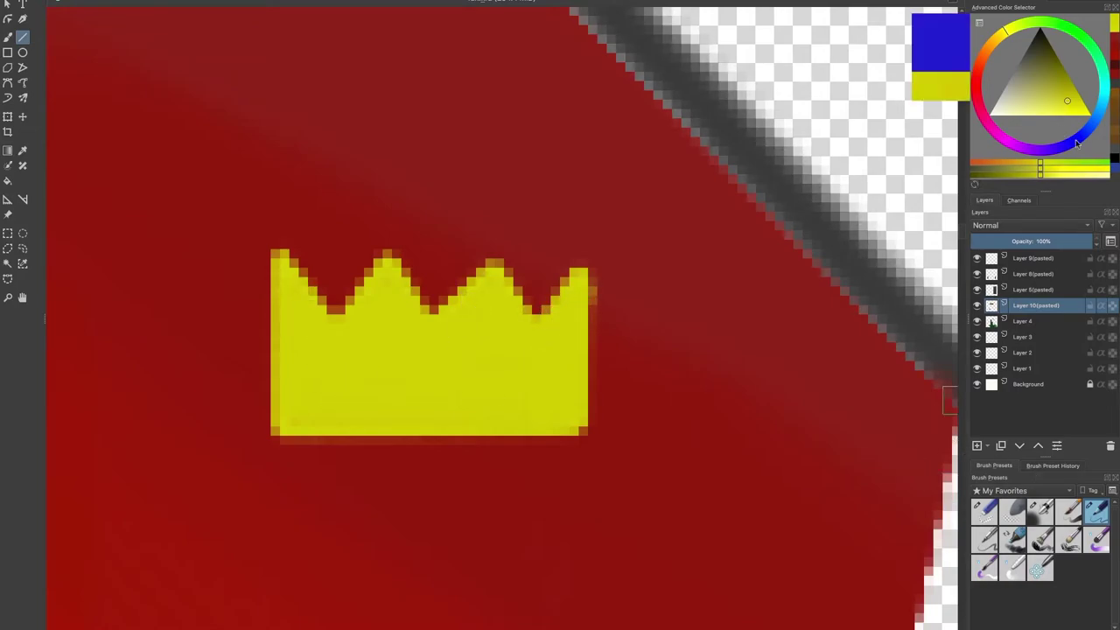
{"action": "scroll", "coordinate": [386, 308], "scroll_direction": "up", "scroll_amount": 1}
{"action": "left_click", "coordinate": [377, 289]}
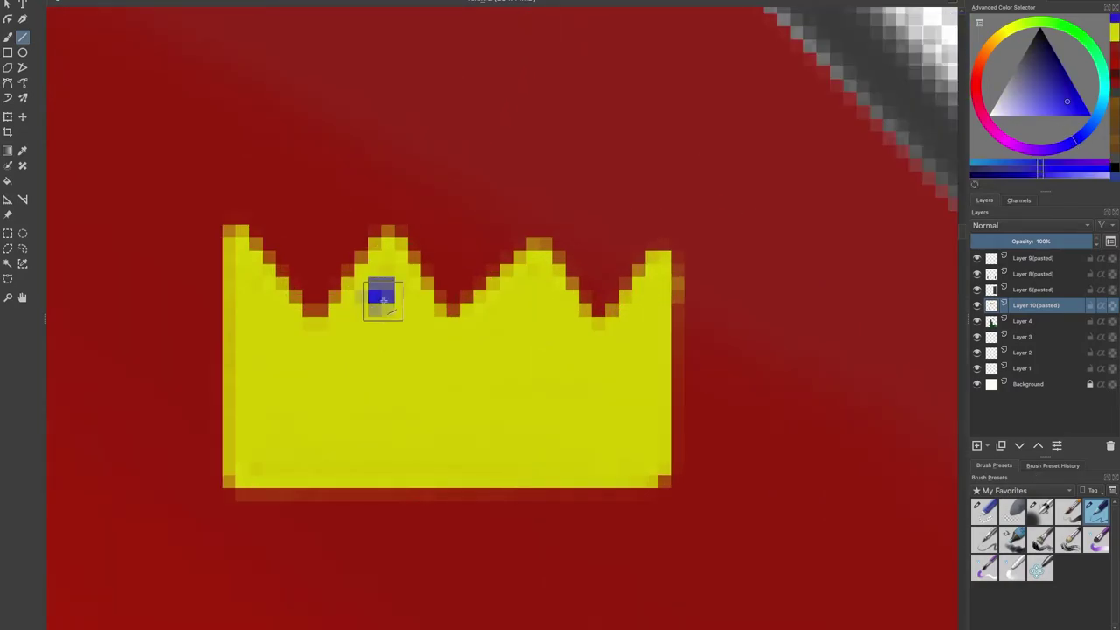
{"action": "left_click", "coordinate": [1081, 36]}
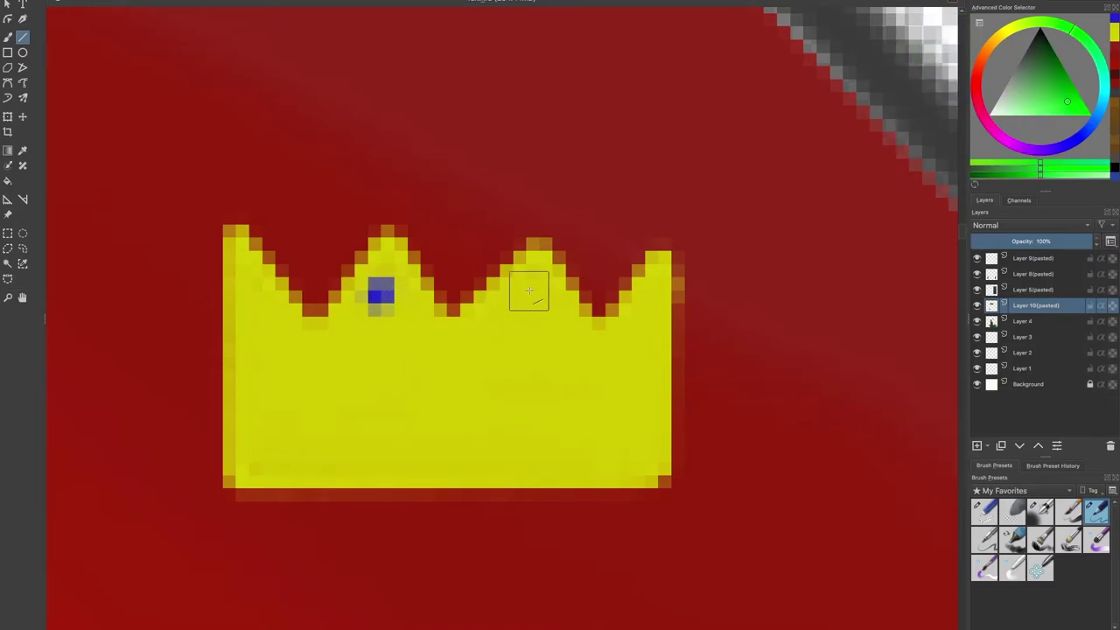
{"action": "left_click", "coordinate": [527, 295]}
{"action": "scroll", "coordinate": [517, 403], "scroll_direction": "down", "scroll_amount": 1}
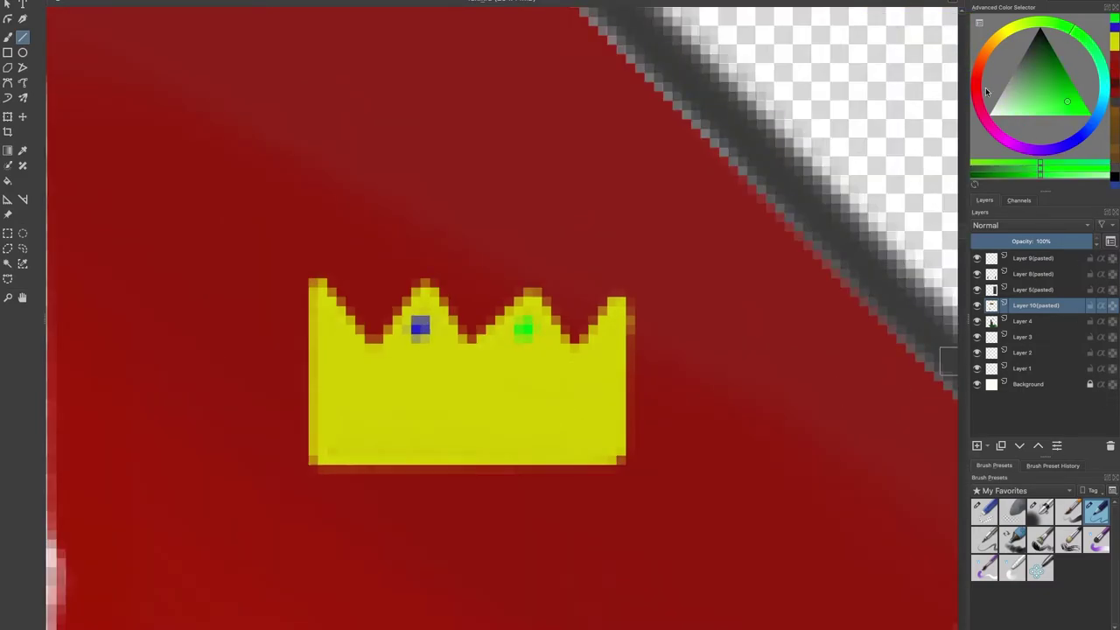
Step: Draw dark purple lines along the crown's base and sides, plus diagonals from the sides toward the base's middle
{"action": "left_click", "coordinate": [1004, 140]}
{"action": "left_click_drag", "start_coordinate": [338, 435], "coordinate": [597, 436]}
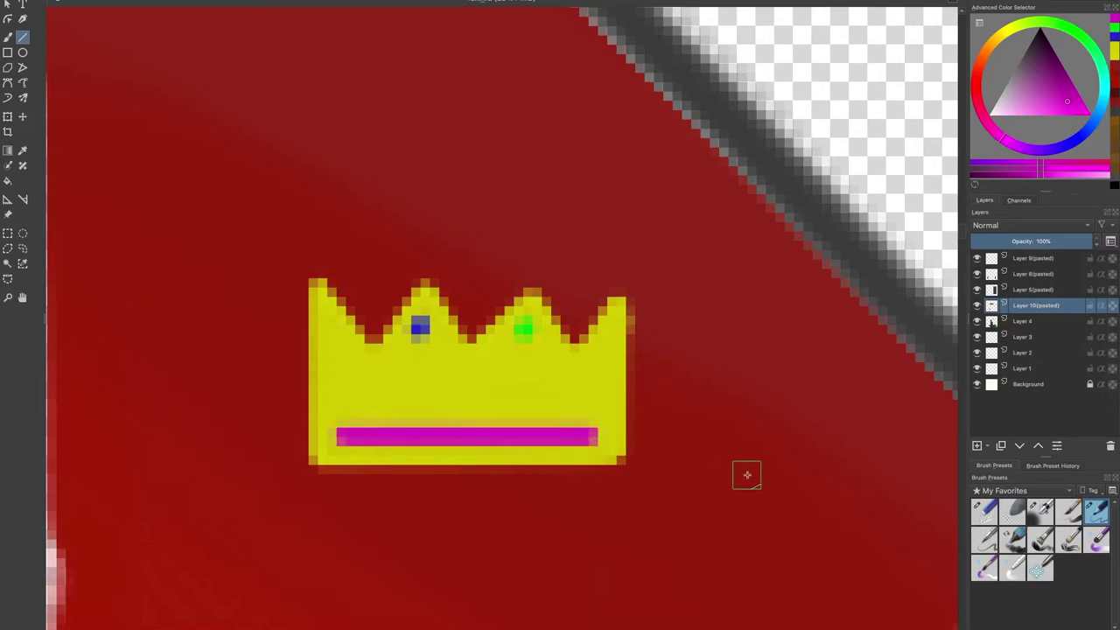
{"action": "key", "text": "ctrl+z"}
{"action": "left_click_drag", "start_coordinate": [1057, 70], "coordinate": [1043, 73]}
{"action": "left_click_drag", "start_coordinate": [327, 450], "coordinate": [597, 449]}
{"action": "left_click_drag", "start_coordinate": [332, 338], "coordinate": [332, 443]}
{"action": "left_click_drag", "start_coordinate": [597, 448], "coordinate": [598, 339]}
{"action": "left_click_drag", "start_coordinate": [340, 372], "coordinate": [455, 437]}
{"action": "left_click_drag", "start_coordinate": [593, 393], "coordinate": [467, 443]}
{"action": "scroll", "coordinate": [490, 461], "scroll_direction": "down", "scroll_amount": 9}
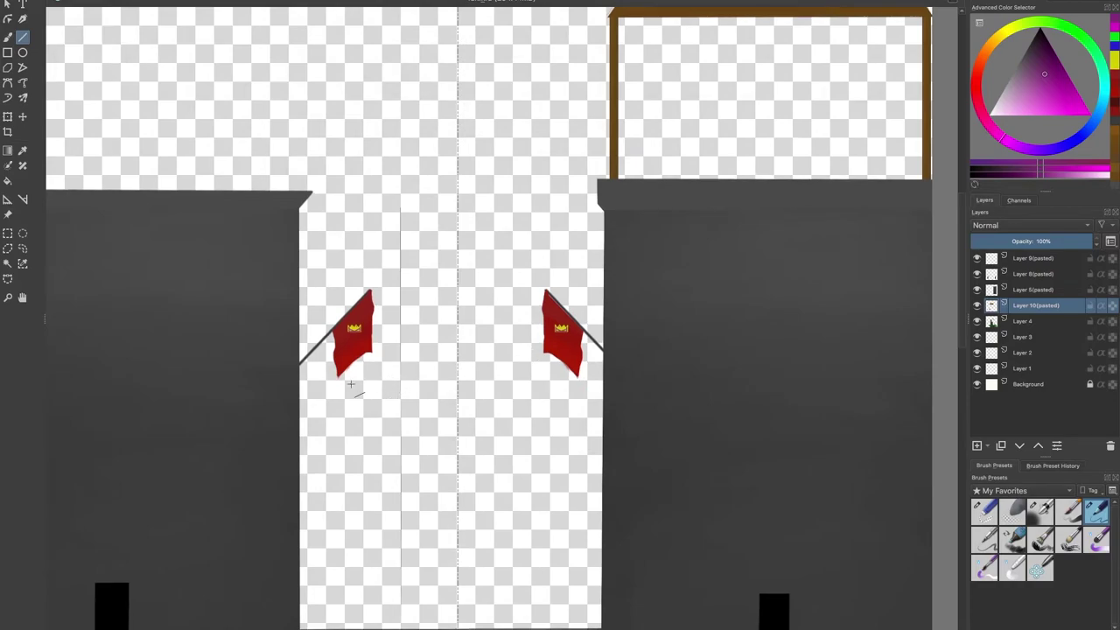
{"action": "scroll", "coordinate": [414, 427], "scroll_direction": "down", "scroll_amount": 3}
{"action": "left_click_drag", "start_coordinate": [420, 425], "coordinate": [445, 347]}
{"action": "scroll", "coordinate": [578, 202], "scroll_direction": "up", "scroll_amount": 2}
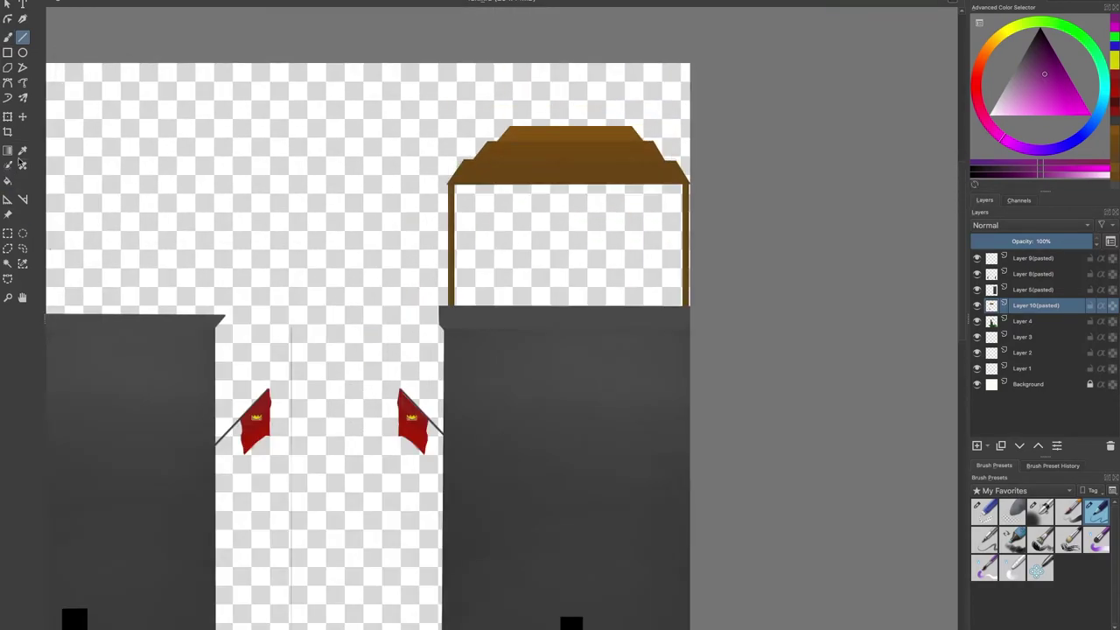
{"action": "left_click", "coordinate": [8, 52]}
{"action": "left_click_drag", "start_coordinate": [362, 343], "coordinate": [442, 483]}
{"action": "key", "text": "ctrl"}
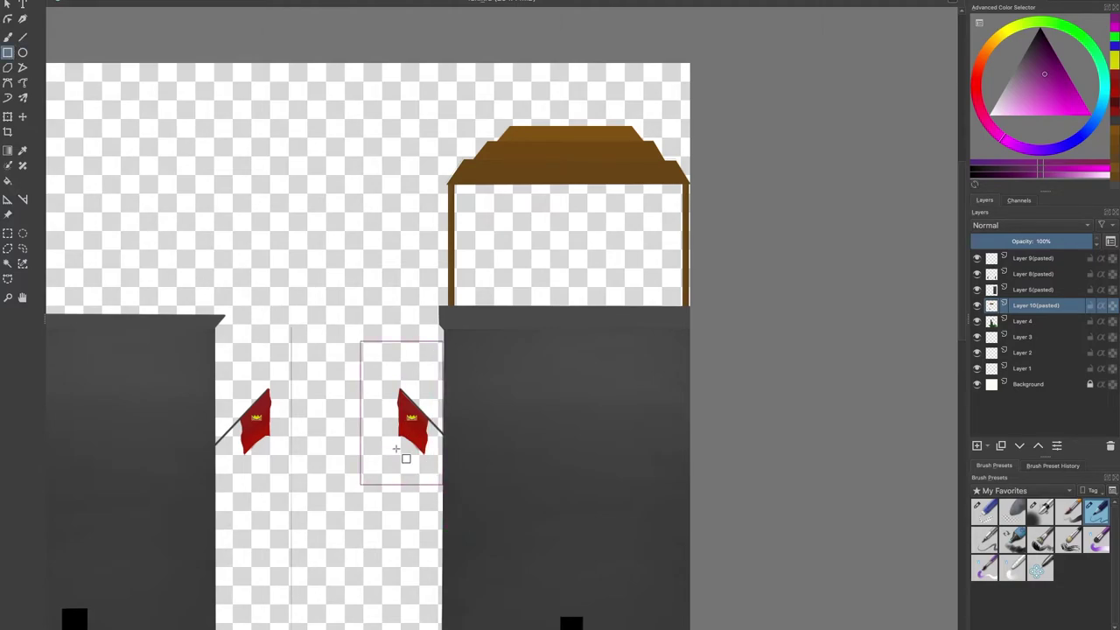
{"action": "key", "text": "ctrl+z"}
Step: Copy the right tower's flag into a new layer and move the copy up beside the roof's left post
{"action": "left_click_drag", "start_coordinate": [394, 371], "coordinate": [442, 482]}
{"action": "key", "text": "ctrl+c"}
{"action": "key", "text": "ctrl+v"}
{"action": "left_click", "coordinate": [23, 117]}
{"action": "left_click_drag", "start_coordinate": [410, 380], "coordinate": [414, 151]}
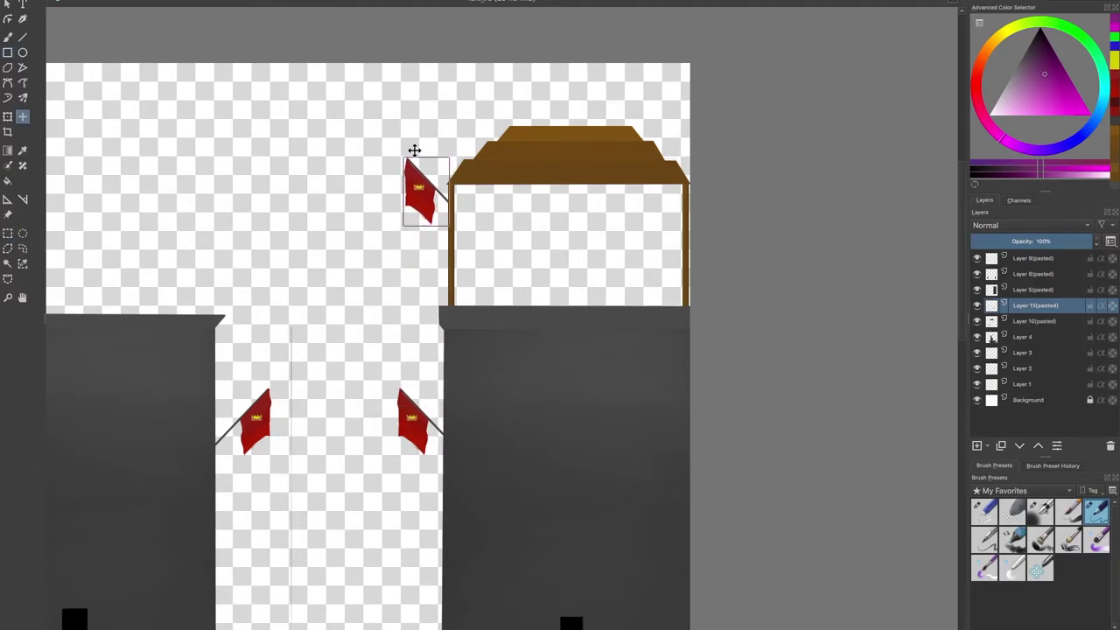
Step: Try to transform the selection around the copied flag, widening it past the roof post
{"action": "scroll", "coordinate": [467, 207], "scroll_direction": "up", "scroll_amount": 2}
{"action": "scroll", "coordinate": [386, 263], "scroll_direction": "down", "scroll_amount": 4}
{"action": "right_click", "coordinate": [382, 241]}
{"action": "left_click", "coordinate": [607, 290]}
{"action": "scroll", "coordinate": [387, 250], "scroll_direction": "up", "scroll_amount": 2}
{"action": "key", "text": "f"}
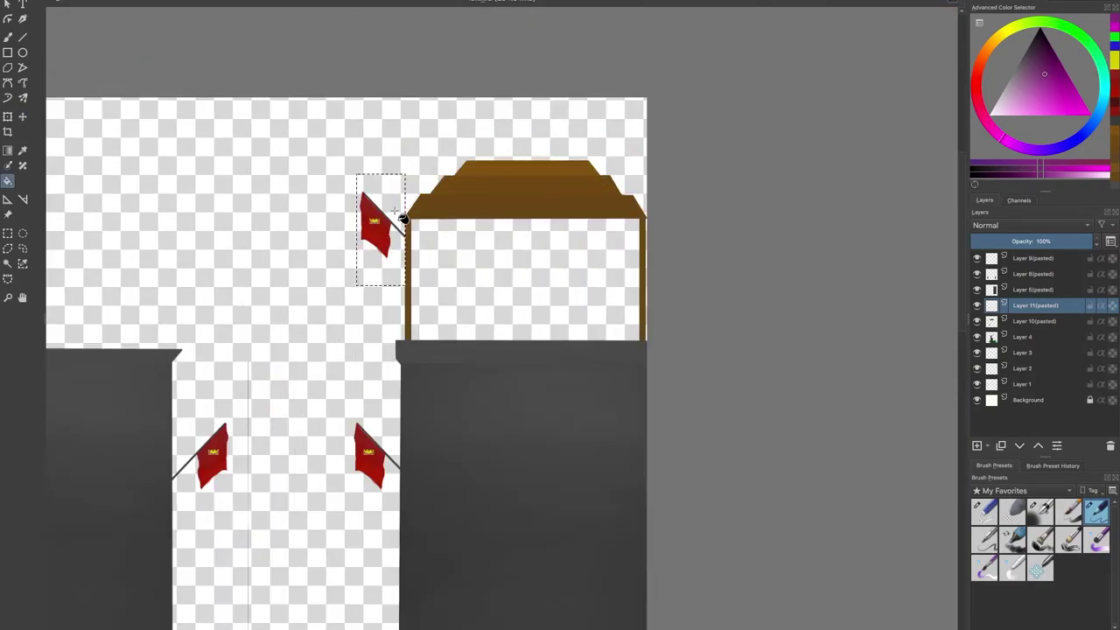
{"action": "key", "text": "ctrl+r"}
{"action": "right_click", "coordinate": [390, 268]}
{"action": "left_click", "coordinate": [423, 311]}
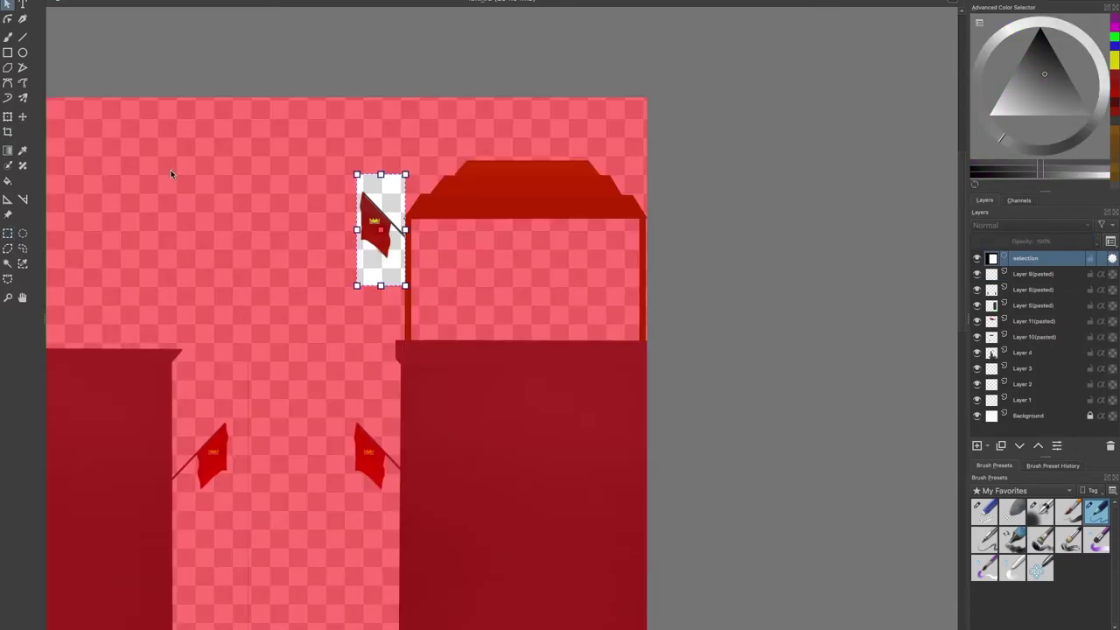
{"action": "left_click", "coordinate": [8, 119]}
{"action": "right_click", "coordinate": [365, 219]}
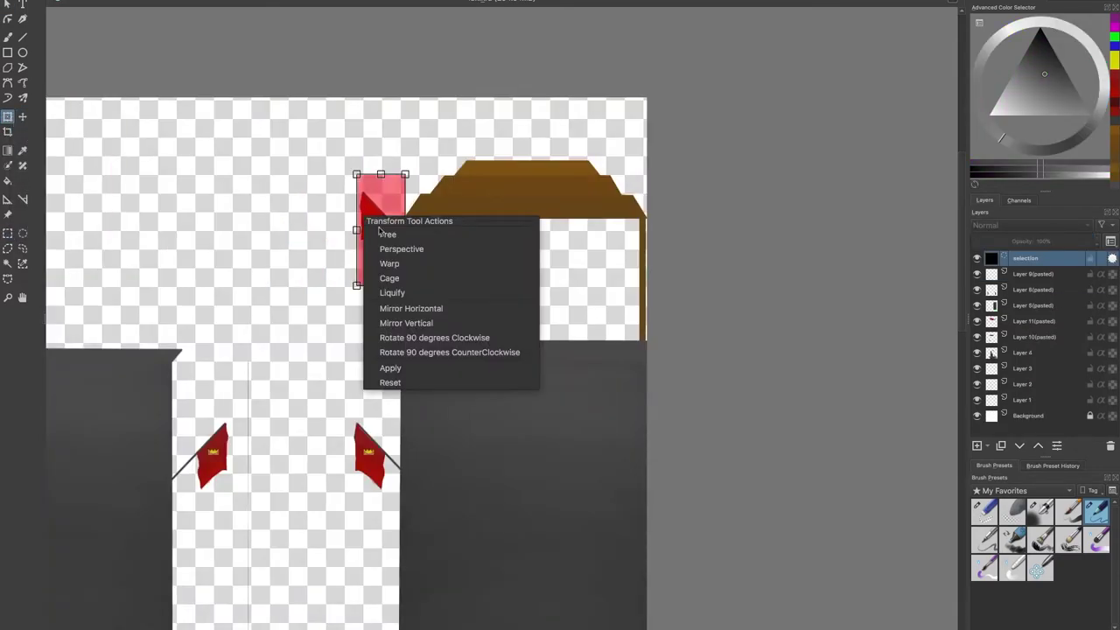
{"action": "left_click", "coordinate": [405, 292]}
{"action": "right_click", "coordinate": [381, 252]}
{"action": "left_click", "coordinate": [422, 357]}
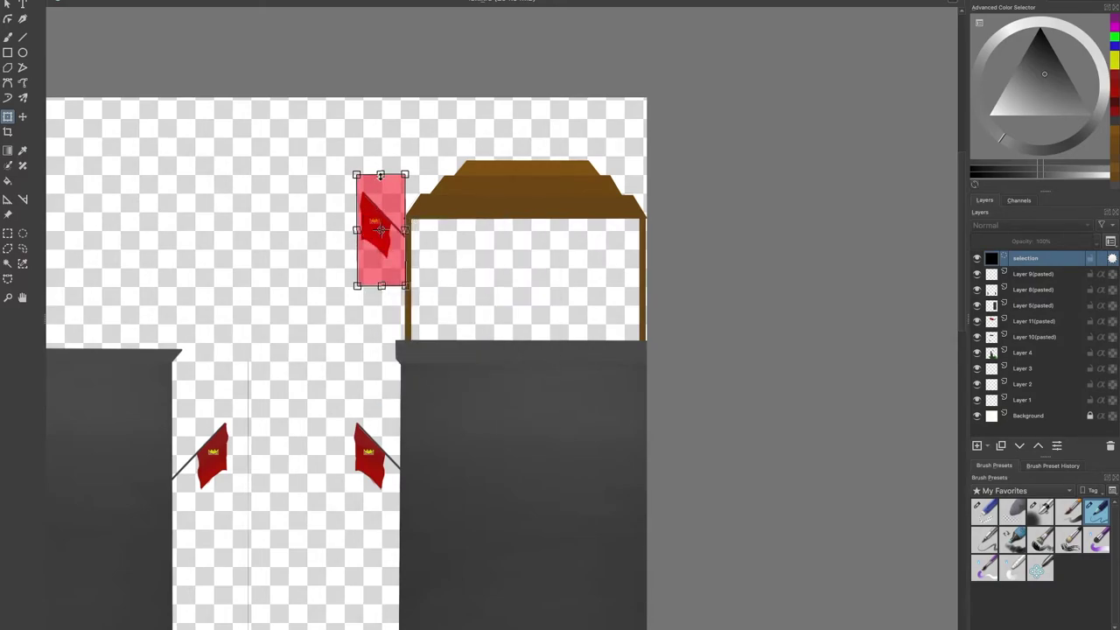
{"action": "left_click_drag", "start_coordinate": [405, 230], "coordinate": [342, 231]}
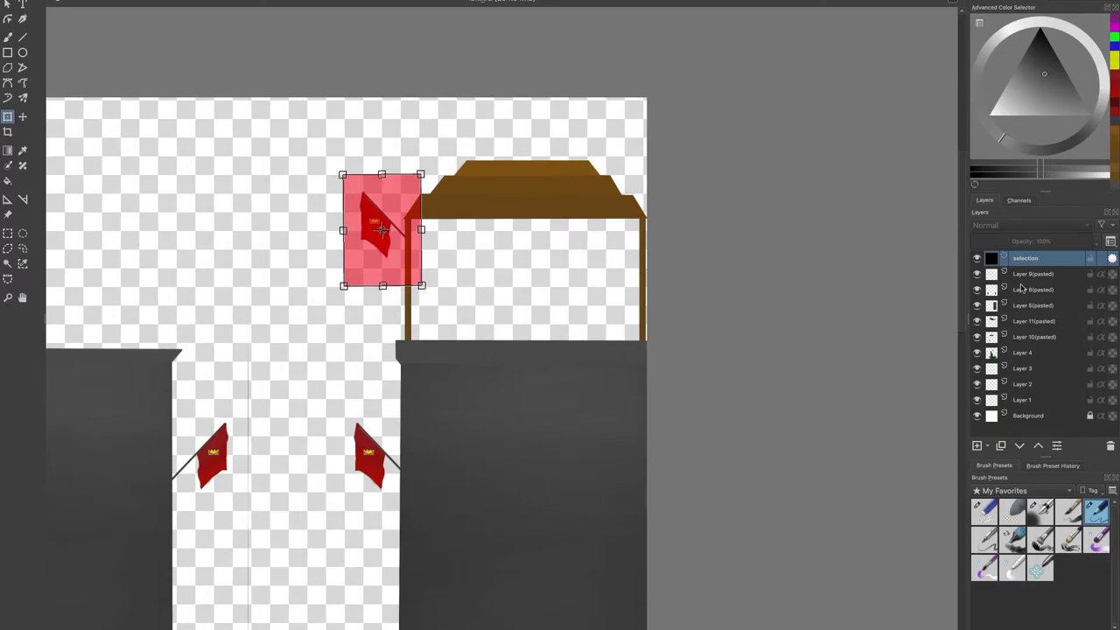
Step: Trace a polygonal selection around the copied flag and its pole on Layer 11(pasted)
{"action": "left_click", "coordinate": [1021, 322]}
{"action": "left_click", "coordinate": [7, 234]}
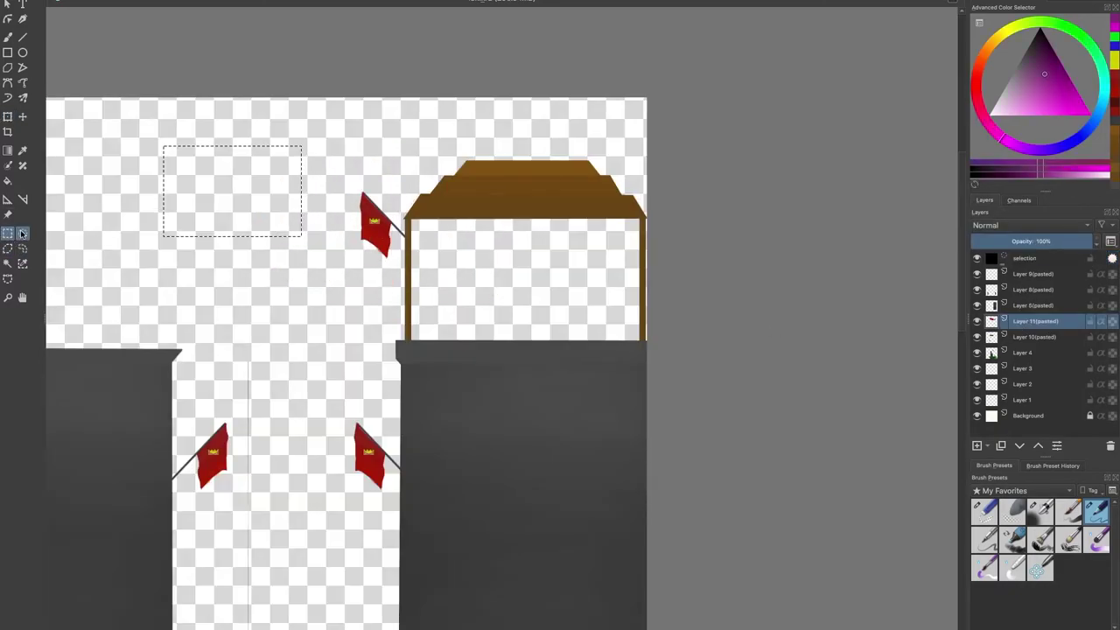
{"action": "left_click", "coordinate": [7, 249]}
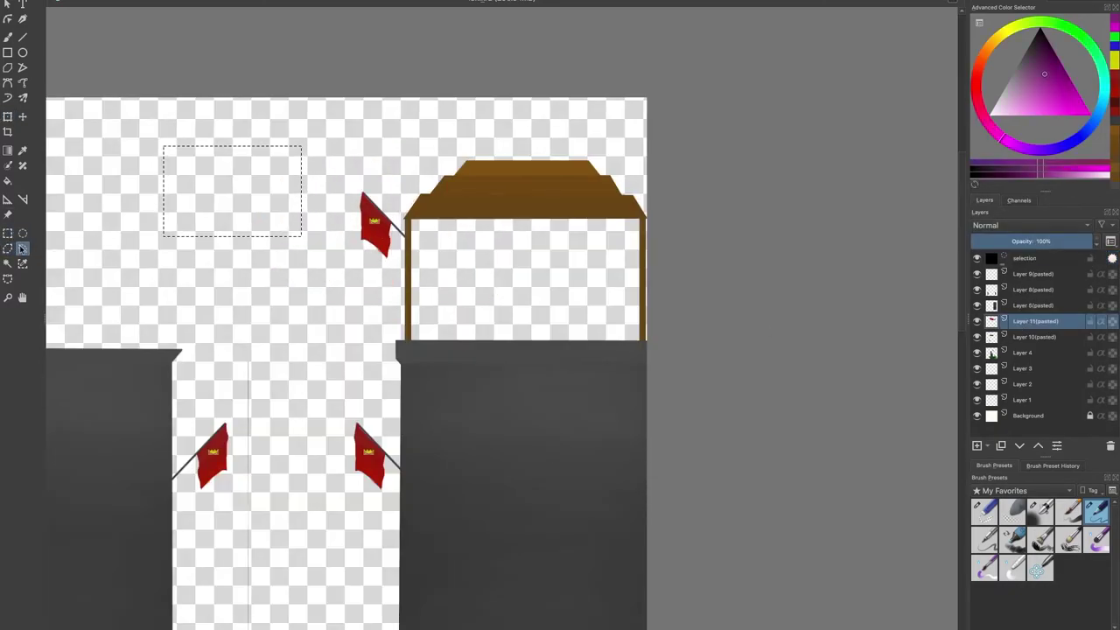
{"action": "scroll", "coordinate": [398, 227], "scroll_direction": "up", "scroll_amount": 4}
{"action": "left_click", "coordinate": [420, 198]}
{"action": "left_click", "coordinate": [352, 354]}
{"action": "left_click", "coordinate": [274, 388]}
{"action": "left_click", "coordinate": [163, 320]}
{"action": "left_click", "coordinate": [185, 140]}
{"action": "left_click", "coordinate": [219, 48]}
{"action": "left_click", "coordinate": [348, 61]}
{"action": "left_click", "coordinate": [398, 196]}
{"action": "left_click", "coordinate": [420, 198]}
Step: Start a free transform on the selected flag and slightly adjust its edges
{"action": "left_click", "coordinate": [8, 116]}
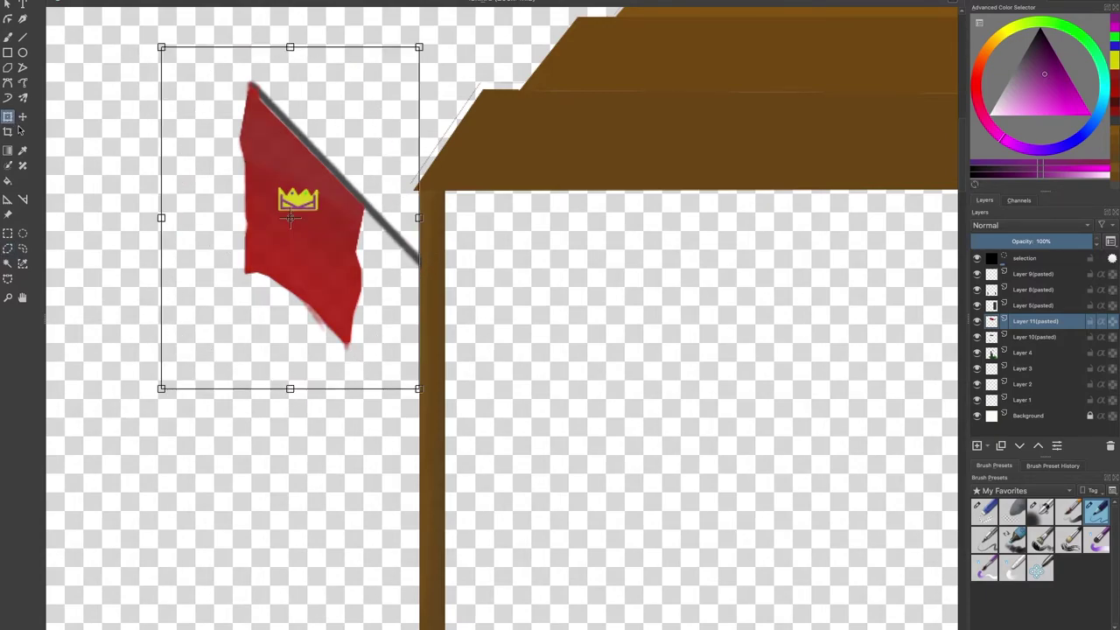
{"action": "left_click_drag", "start_coordinate": [417, 218], "coordinate": [419, 217]}
{"action": "scroll", "coordinate": [357, 193], "scroll_direction": "down", "scroll_amount": 1}
{"action": "left_click_drag", "start_coordinate": [310, 332], "coordinate": [311, 353]}
{"action": "left_click_drag", "start_coordinate": [218, 221], "coordinate": [209, 221]}
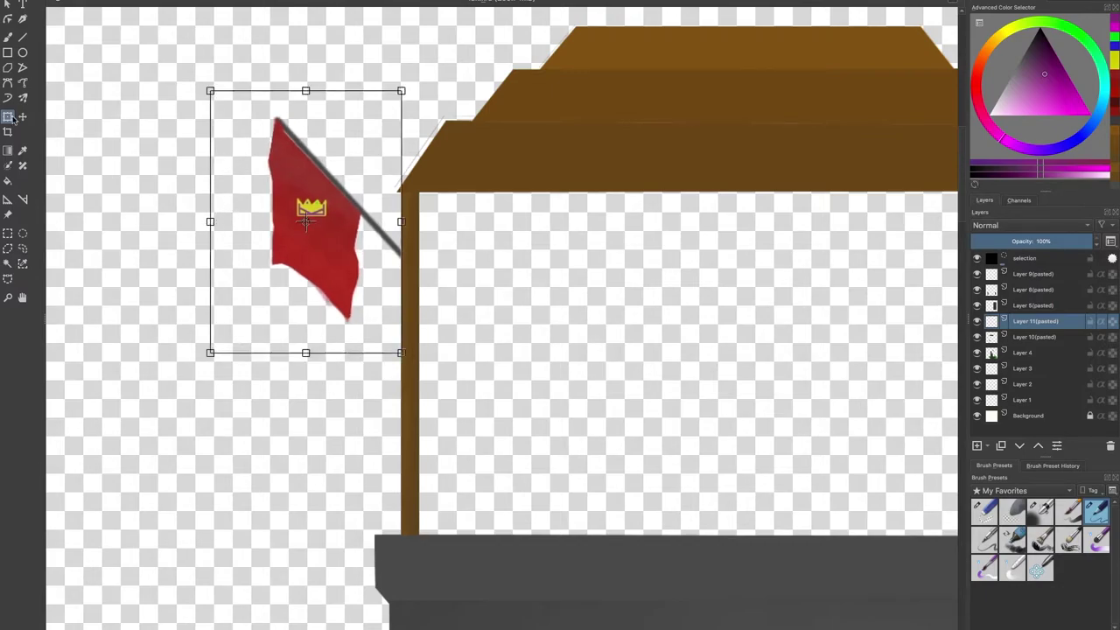
{"action": "right_click", "coordinate": [553, 410]}
{"action": "left_click", "coordinate": [605, 516]}
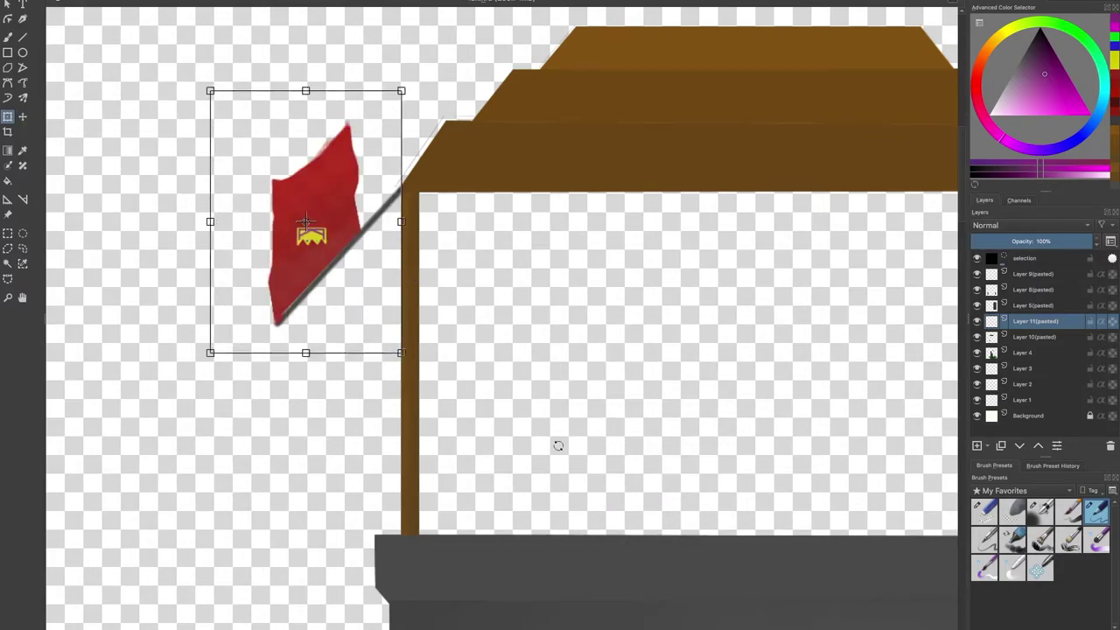
{"action": "right_click", "coordinate": [551, 429]}
{"action": "left_click", "coordinate": [589, 530]}
Step: Mirror the copied flag horizontally and move it so its pole attaches to the inner side of the roof's left post
{"action": "right_click", "coordinate": [578, 458]}
{"action": "left_click", "coordinate": [595, 547]}
{"action": "left_click_drag", "start_coordinate": [345, 230], "coordinate": [559, 310]}
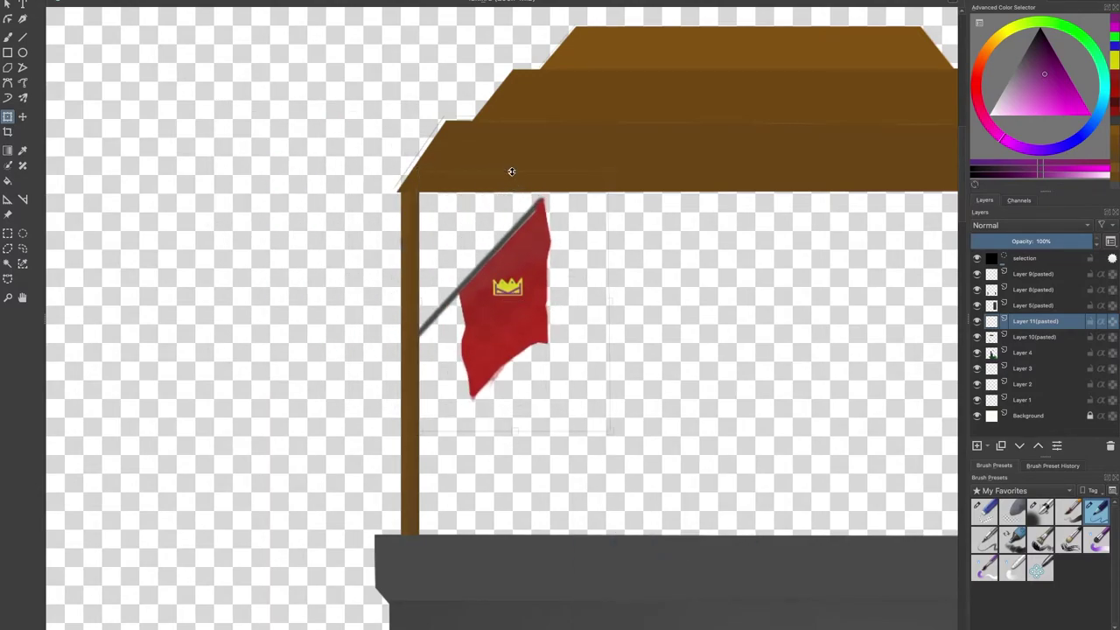
Step: Finish transforming the copied flag at the roof post and clear its selection
{"action": "scroll", "coordinate": [535, 370], "scroll_direction": "down", "scroll_amount": 4}
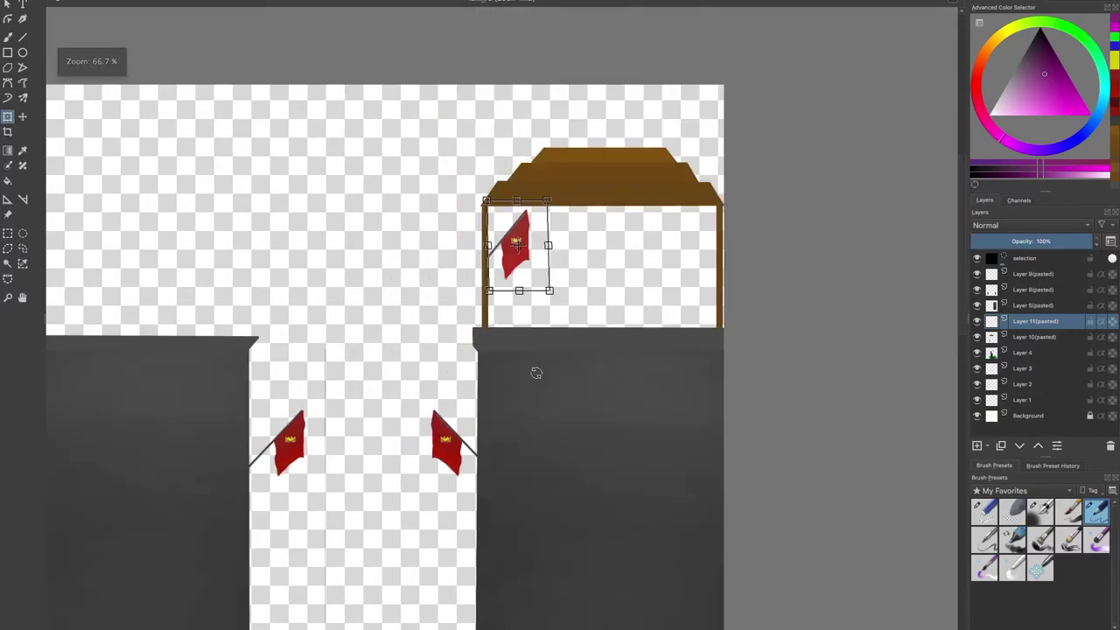
{"action": "scroll", "coordinate": [517, 368], "scroll_direction": "down", "scroll_amount": 4}
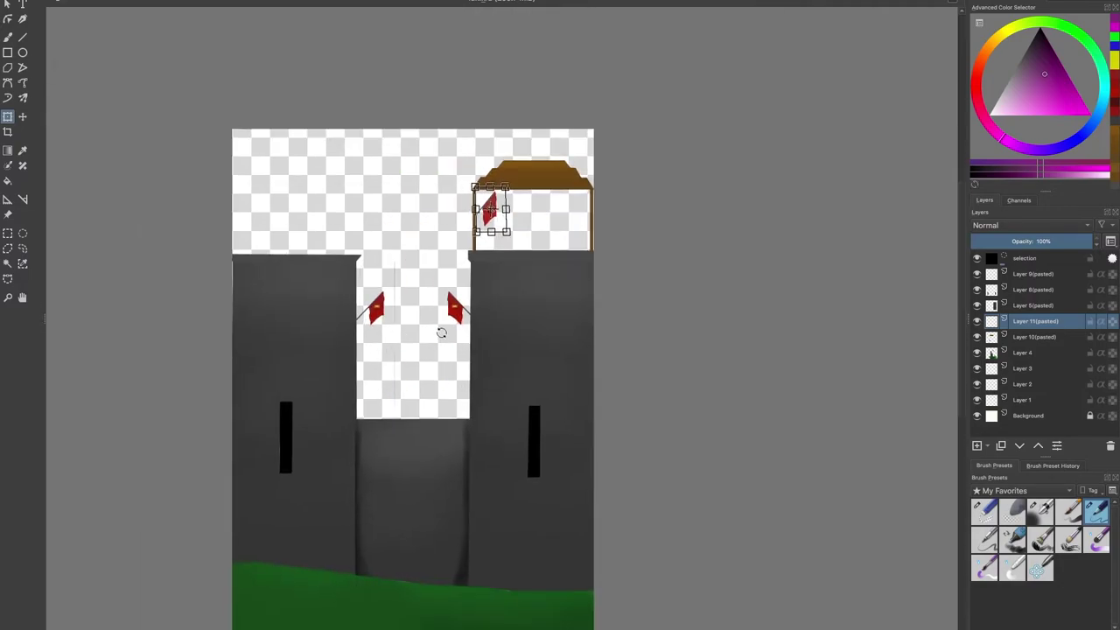
{"action": "scroll", "coordinate": [406, 350], "scroll_direction": "down", "scroll_amount": 3}
{"action": "right_click", "coordinate": [320, 259]}
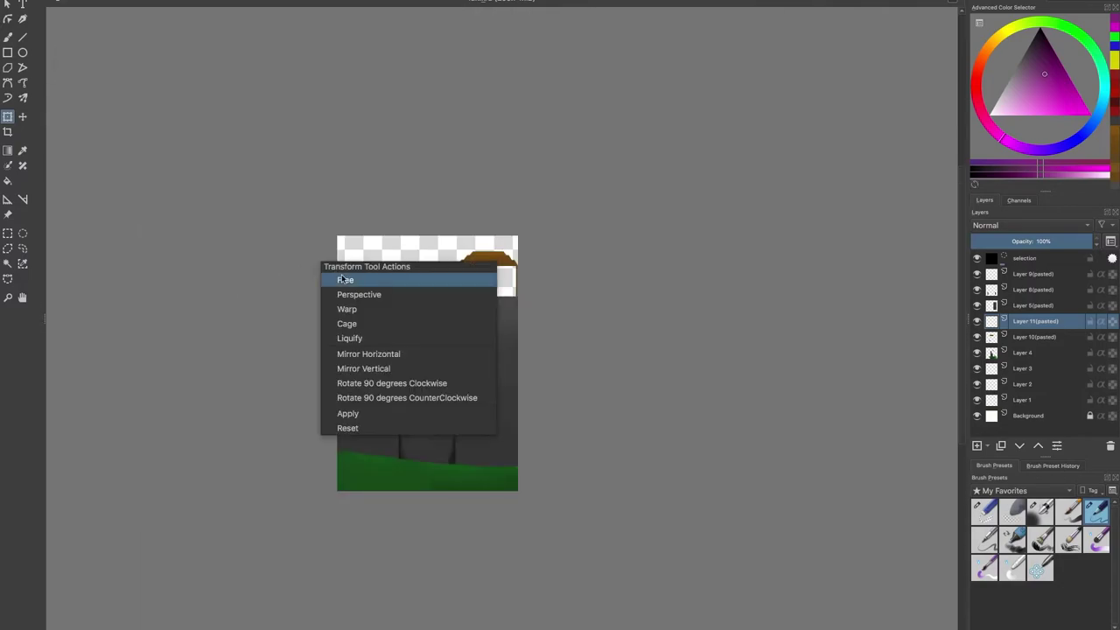
{"action": "key", "text": "Escape"}
{"action": "left_click", "coordinate": [8, 234]}
{"action": "right_click", "coordinate": [236, 299]}
{"action": "left_click", "coordinate": [262, 317]}
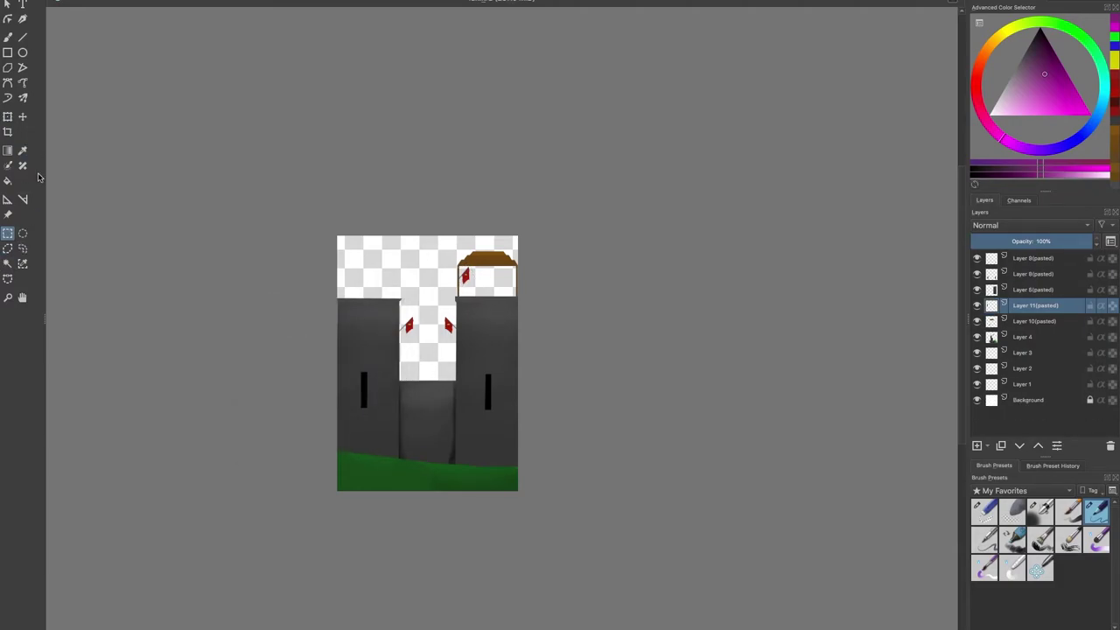
Step: Trace a polygonal selection for a door with angled upper corners on the middle wall, with its base following the grass edge
{"action": "left_click", "coordinate": [22, 36]}
{"action": "left_click", "coordinate": [7, 248]}
{"action": "scroll", "coordinate": [370, 419], "scroll_direction": "up", "scroll_amount": 5}
{"action": "left_click", "coordinate": [237, 449]}
{"action": "left_click", "coordinate": [236, 186]}
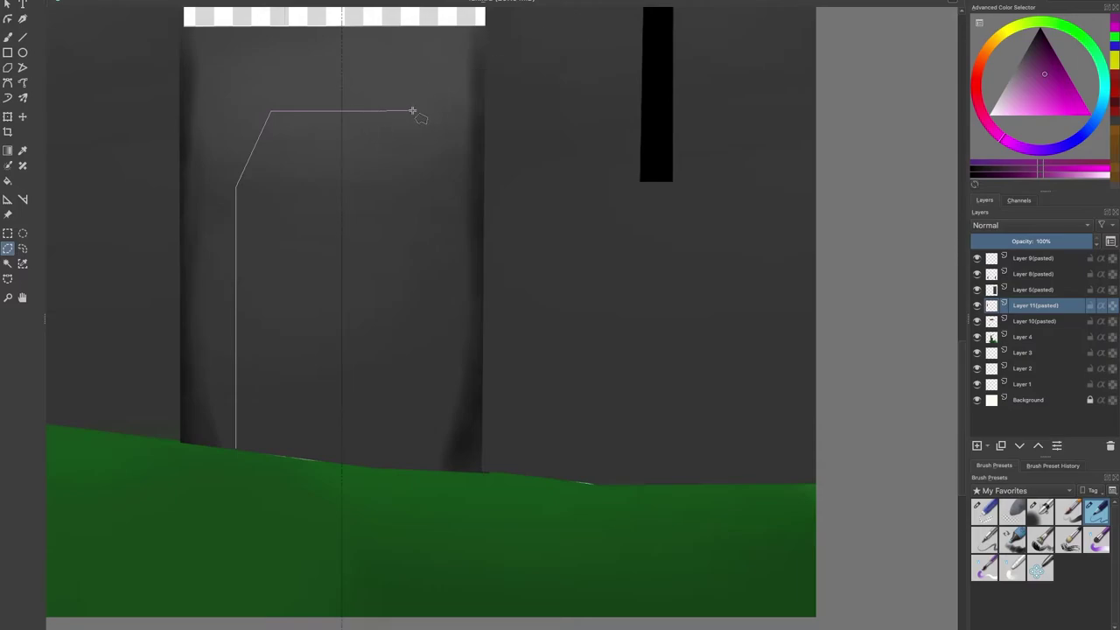
{"action": "left_click", "coordinate": [457, 175]}
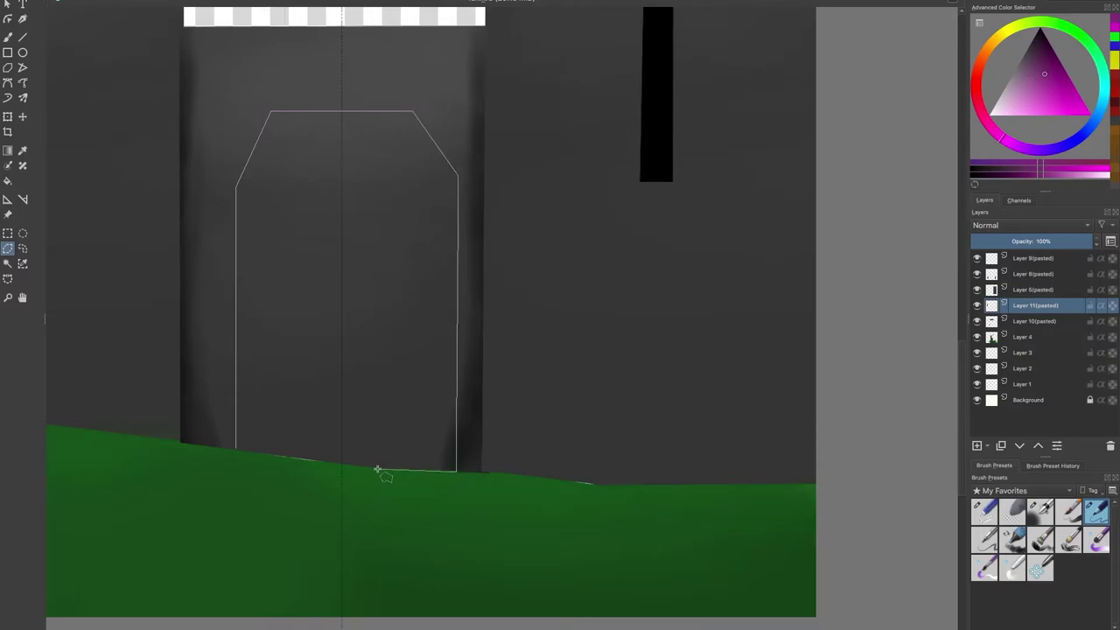
{"action": "scroll", "coordinate": [318, 463], "scroll_direction": "up", "scroll_amount": 2}
{"action": "double_click", "coordinate": [144, 437]}
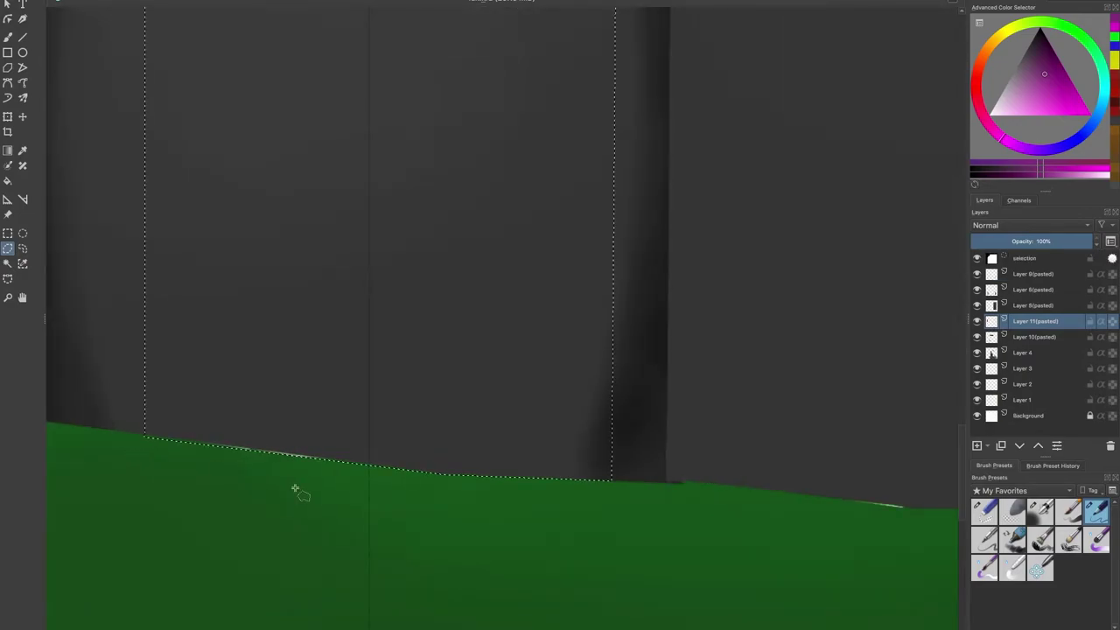
Step: Pick a dark orange-brown and fill the door-shaped selection with it on Layer 11(pasted)
{"action": "scroll", "coordinate": [295, 490], "scroll_direction": "down", "scroll_amount": 2}
{"action": "mouse_move", "coordinate": [981, 75]}
{"action": "left_mouse_down"}
{"action": "mouse_move", "coordinate": [1006, 80]}
{"action": "mouse_move", "coordinate": [983, 54]}
{"action": "left_mouse_up"}
{"action": "left_click_drag", "start_coordinate": [1069, 95], "coordinate": [1043, 71]}
{"action": "key", "text": "b"}
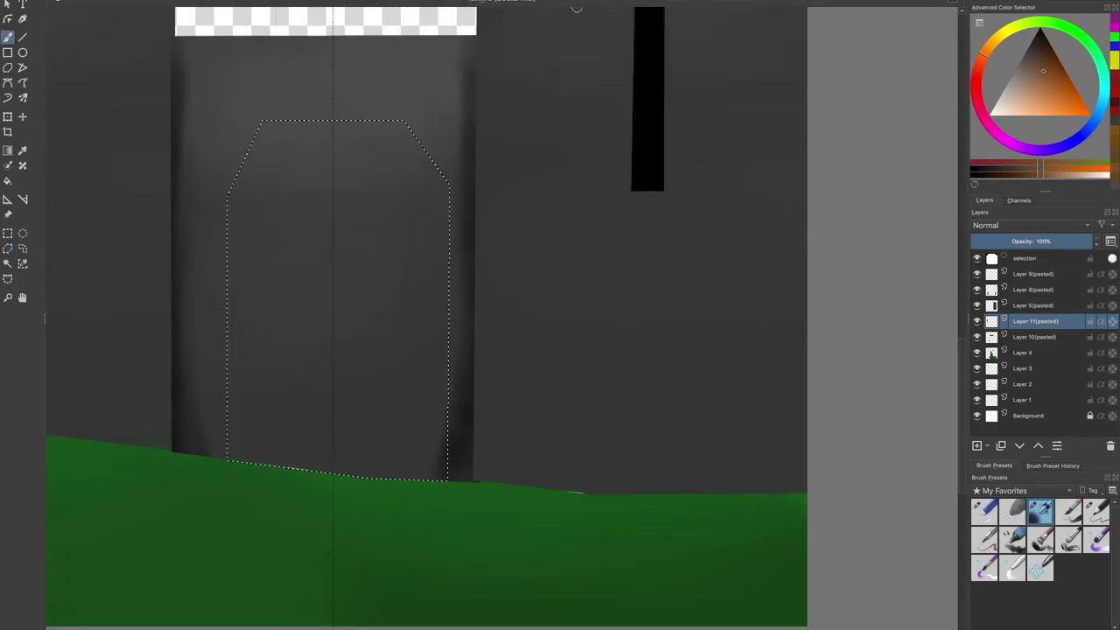
{"action": "key", "text": "shift+BackSpace"}
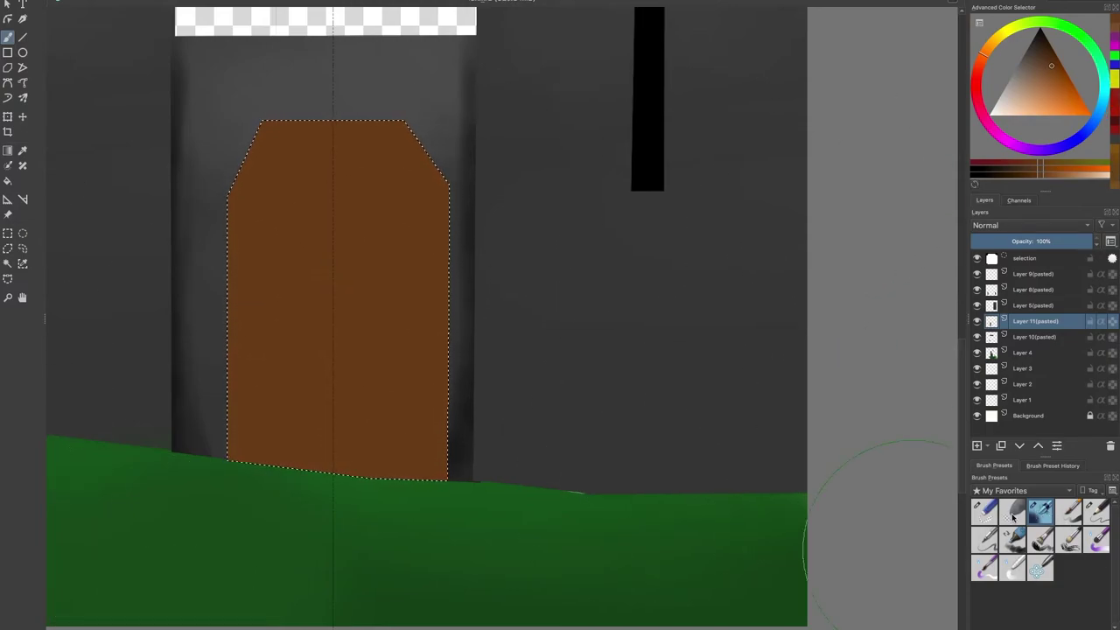
Step: Choose a fine brush and a darker brown, and try a freehand plank line along the door's side
{"action": "left_click", "coordinate": [1096, 511]}
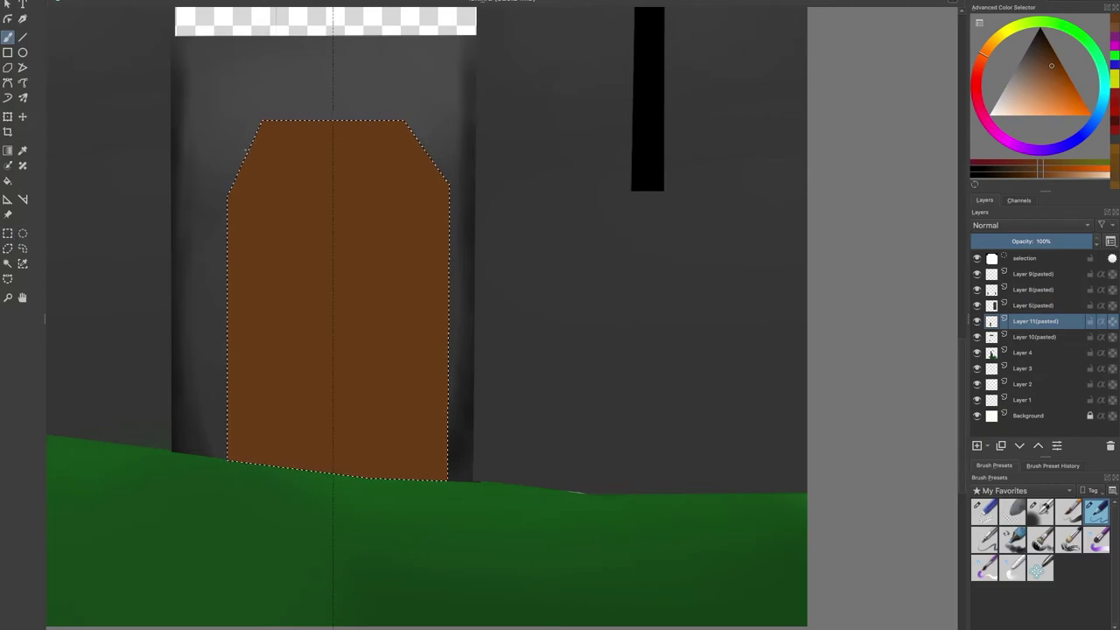
{"action": "left_click", "coordinate": [1047, 53]}
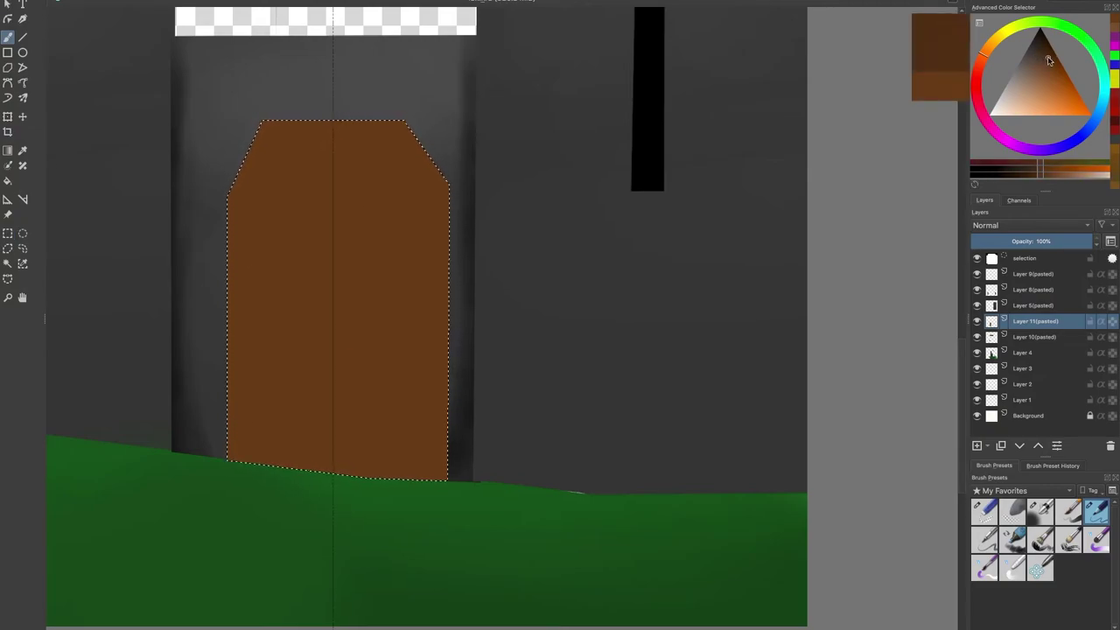
{"action": "left_click_drag", "start_coordinate": [259, 217], "coordinate": [254, 459]}
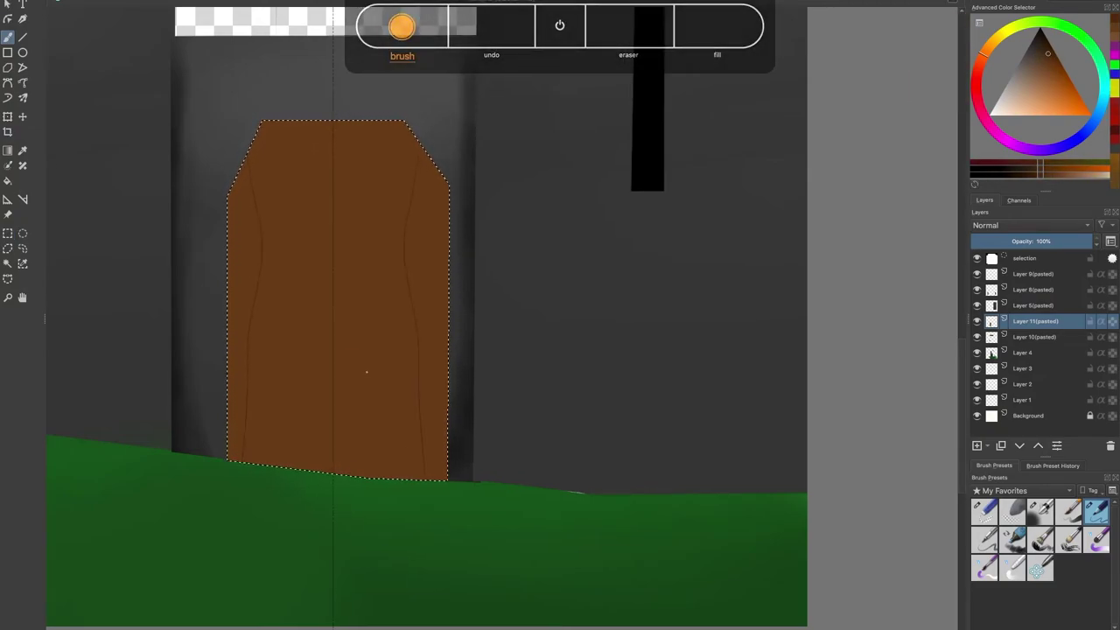
{"action": "key", "text": "ctrl+z"}
{"action": "key", "text": "ctrl+z"}
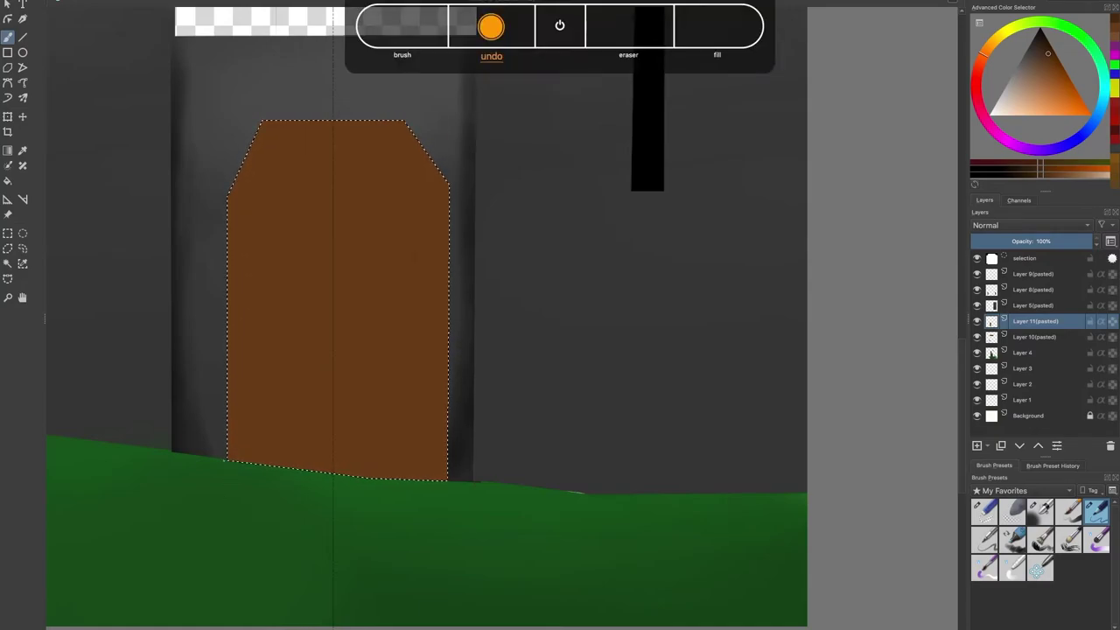
Step: Draw straight vertical dark brown plank lines across the door, including a heavier line down its centre
{"action": "left_click", "coordinate": [23, 37]}
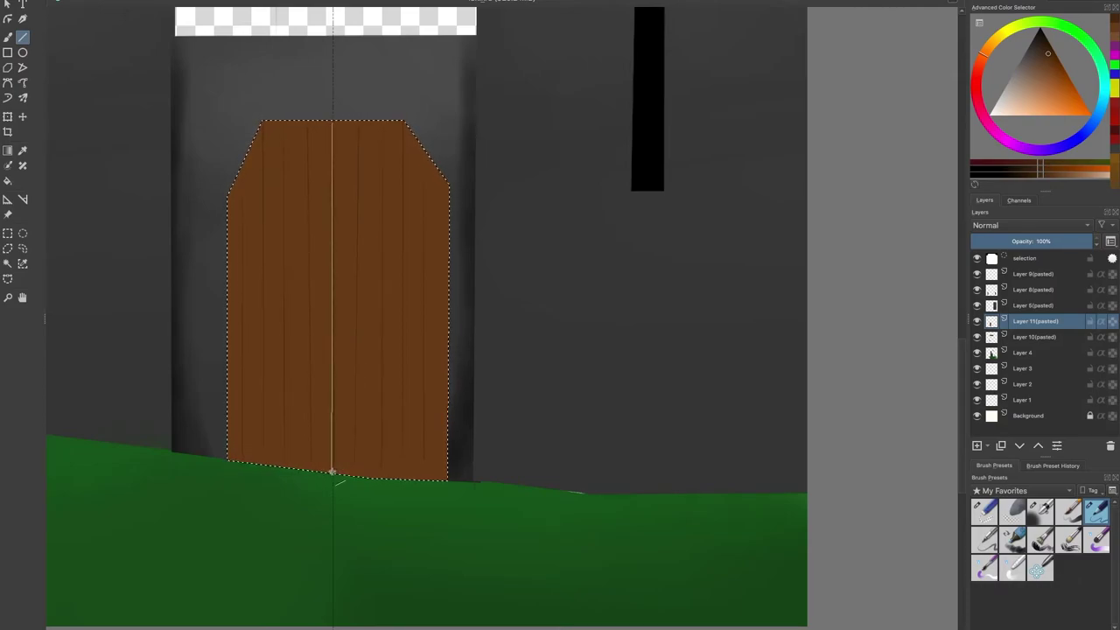
{"action": "left_click_drag", "start_coordinate": [332, 123], "coordinate": [337, 224]}
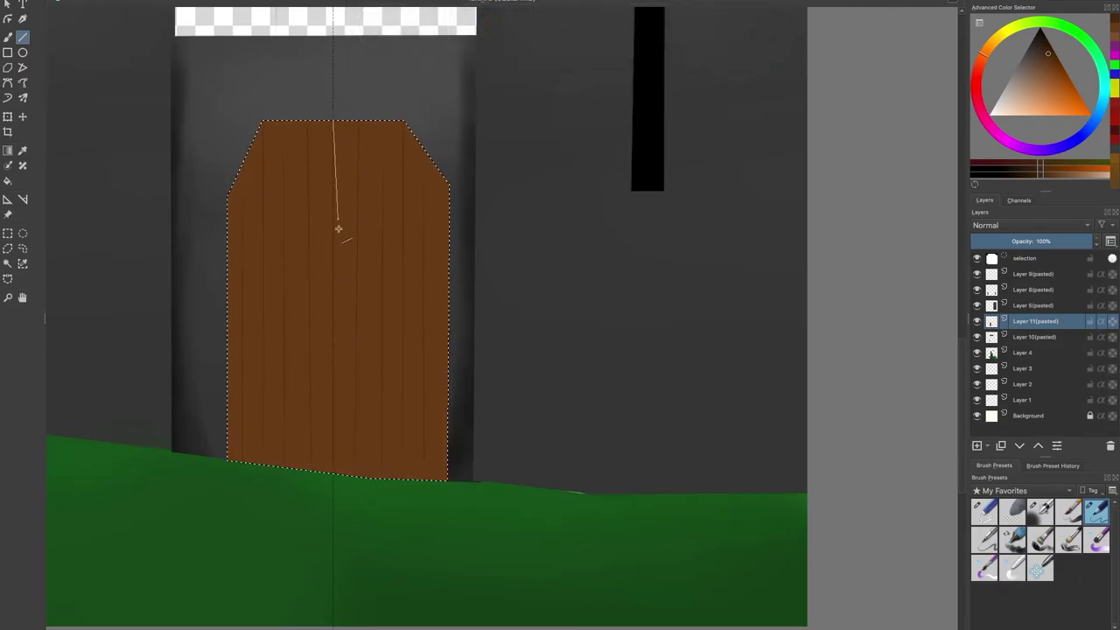
{"action": "left_click_drag", "start_coordinate": [332, 123], "coordinate": [344, 456]}
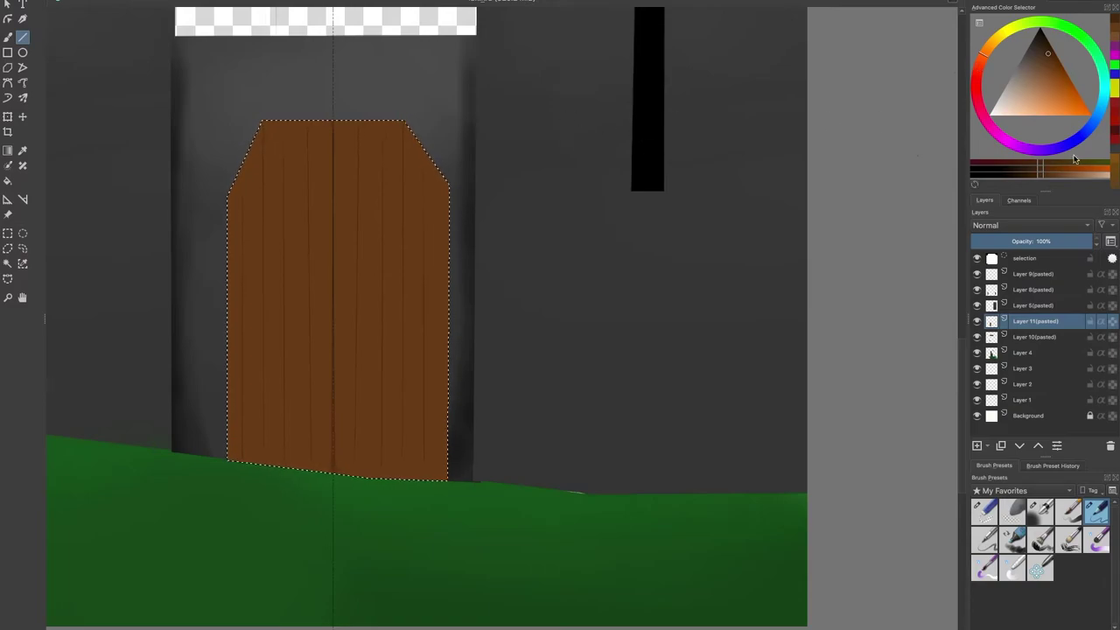
Step: Choose a slightly lighter brown and a soft brush, and trace a polygonal selection around the door's leftmost plank
{"action": "left_click", "coordinate": [1048, 62]}
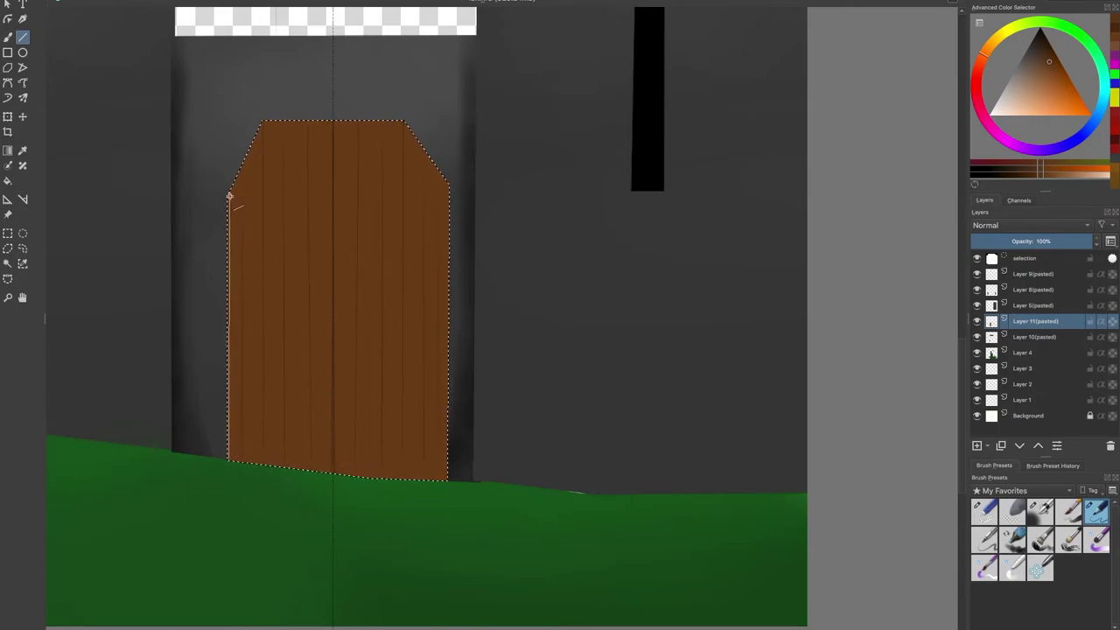
{"action": "left_click", "coordinate": [1040, 510]}
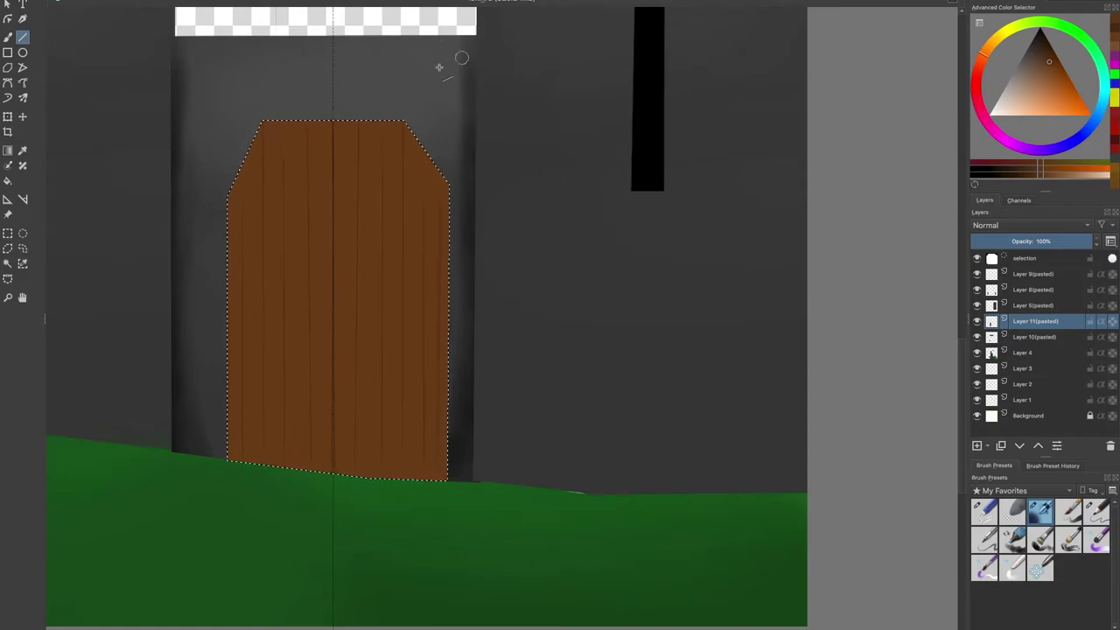
{"action": "left_click", "coordinate": [9, 67]}
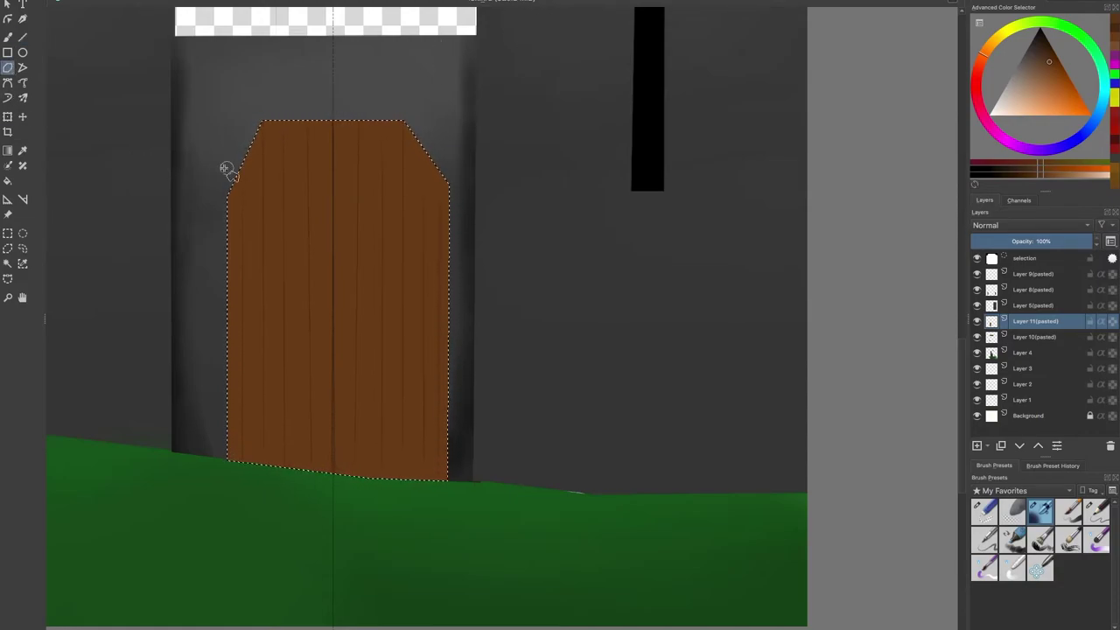
{"action": "left_click", "coordinate": [9, 248]}
{"action": "left_click", "coordinate": [208, 146]}
{"action": "left_click", "coordinate": [182, 184]}
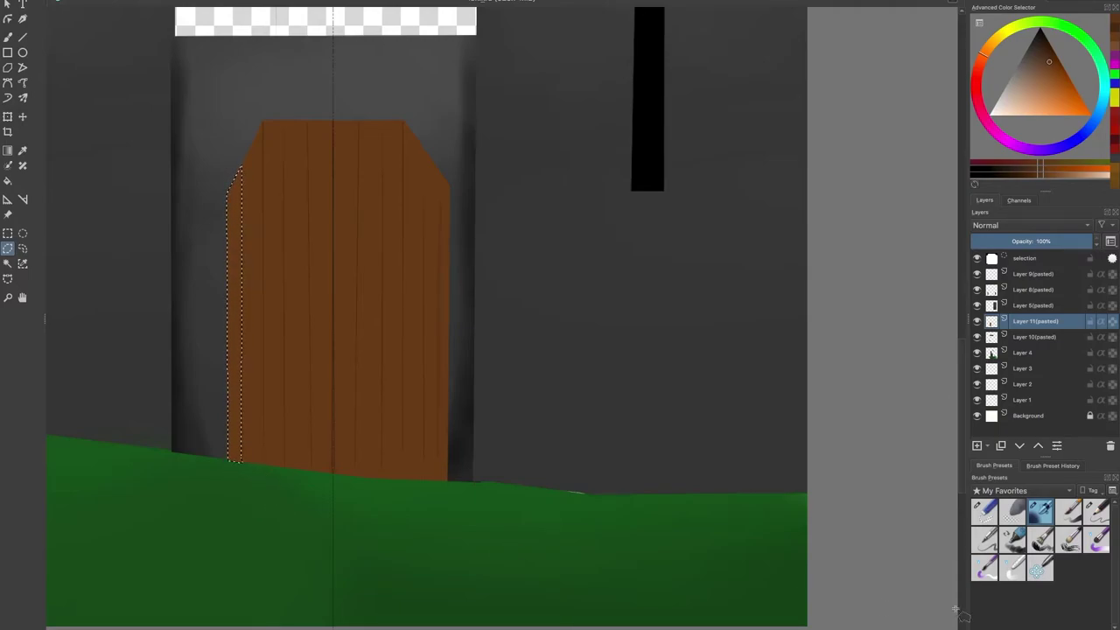
{"action": "left_click", "coordinate": [996, 510]}
Step: Trace a polygonal selection around the door's second plank from the left and shade it with soft brown strokes
{"action": "left_click", "coordinate": [8, 249]}
{"action": "left_click_drag", "start_coordinate": [242, 461], "coordinate": [192, 456]}
{"action": "left_click", "coordinate": [243, 462]}
{"action": "left_click", "coordinate": [262, 465]}
{"action": "left_click", "coordinate": [263, 123]}
{"action": "left_click", "coordinate": [241, 166]}
{"action": "left_click", "coordinate": [243, 461]}
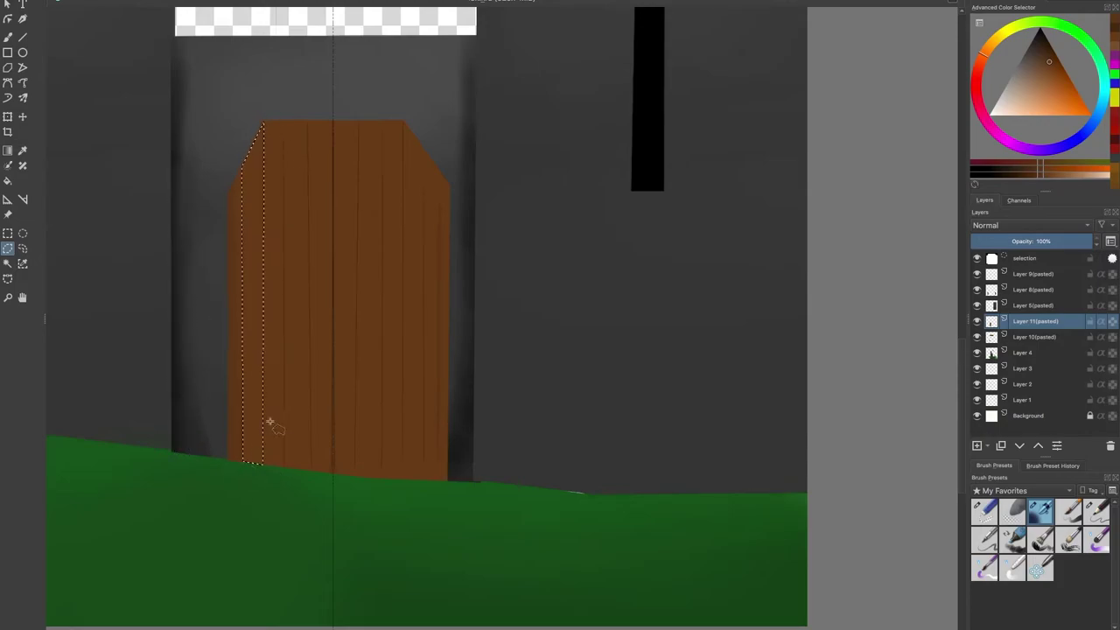
{"action": "key", "text": "b"}
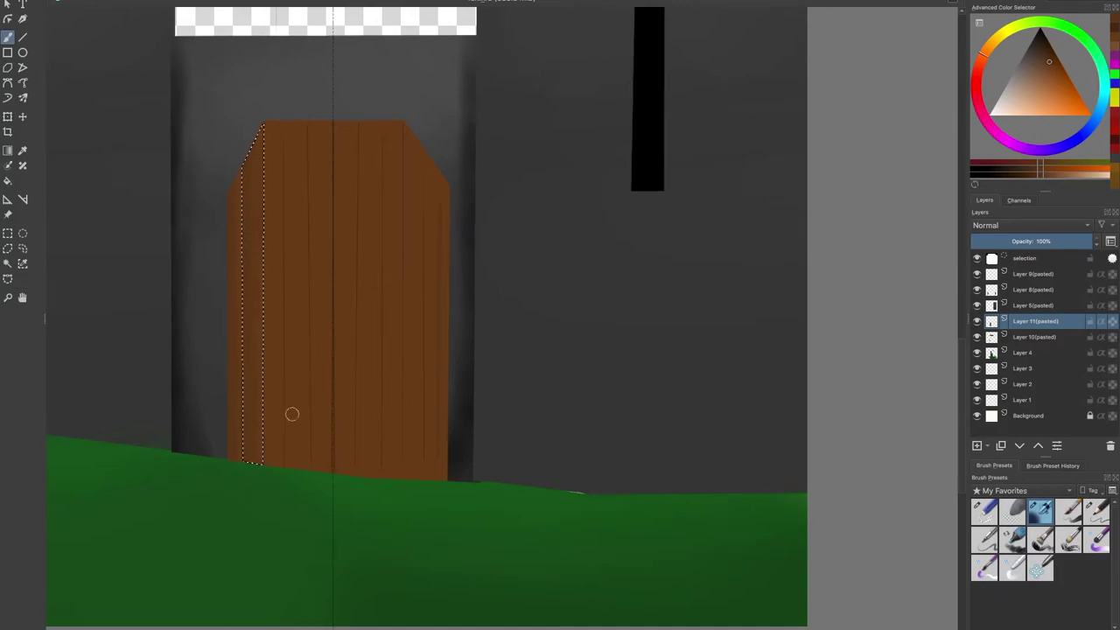
Step: Trace a polygonal selection around the door's third plank from the left and shade it with the brush
{"action": "left_click", "coordinate": [8, 248]}
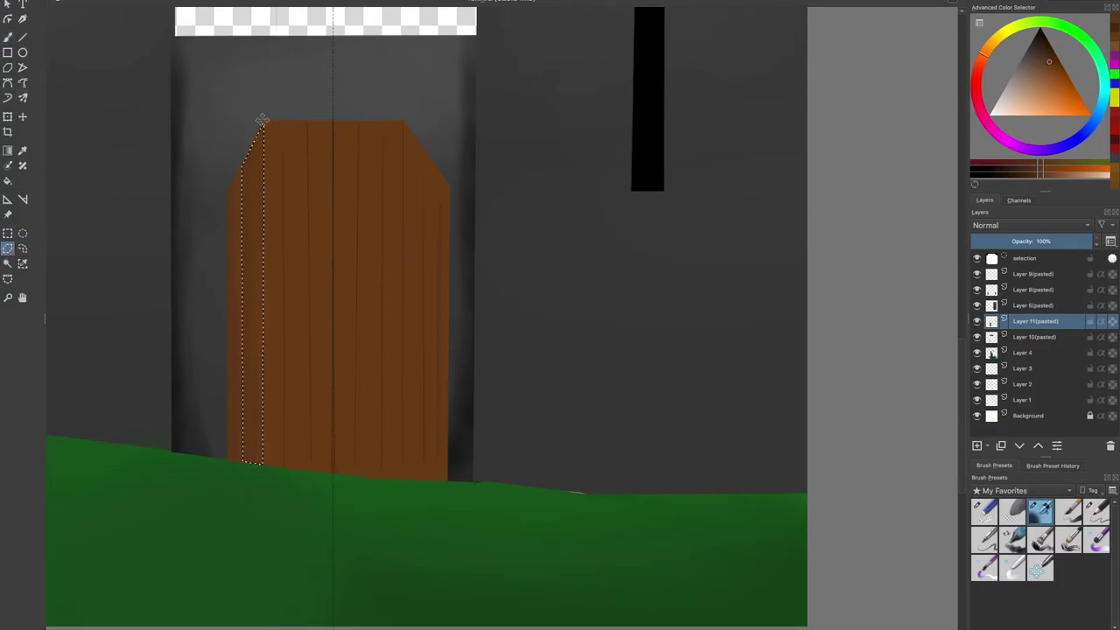
{"action": "left_click", "coordinate": [263, 122]}
{"action": "left_click", "coordinate": [283, 123]}
{"action": "left_click", "coordinate": [285, 468]}
{"action": "left_click", "coordinate": [263, 465]}
{"action": "left_click", "coordinate": [263, 123]}
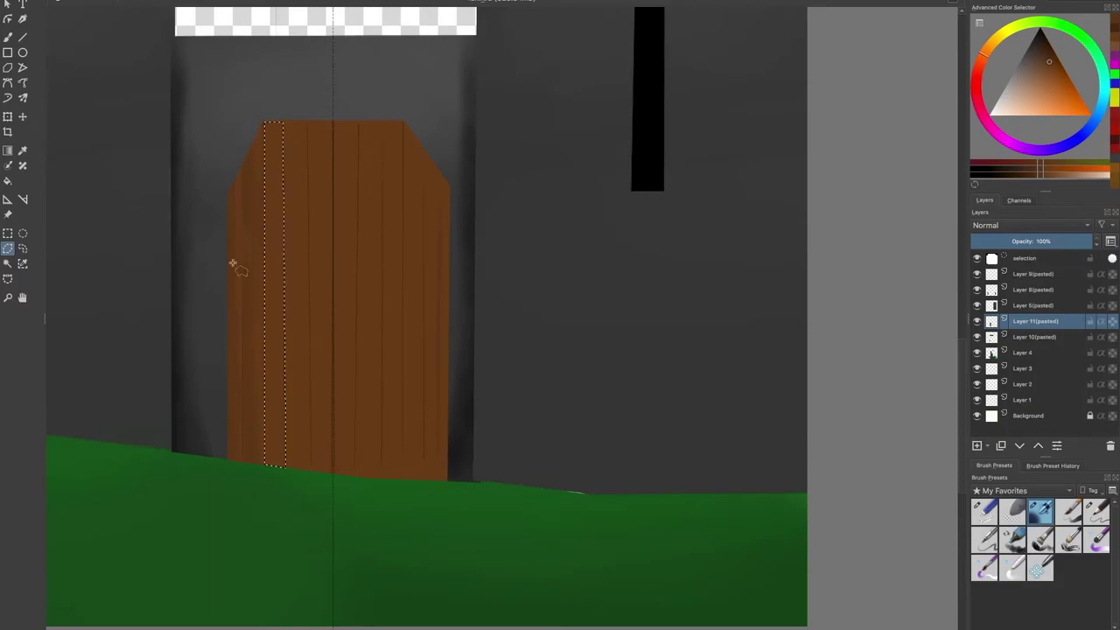
{"action": "left_click", "coordinate": [10, 36]}
{"action": "left_click", "coordinate": [8, 233]}
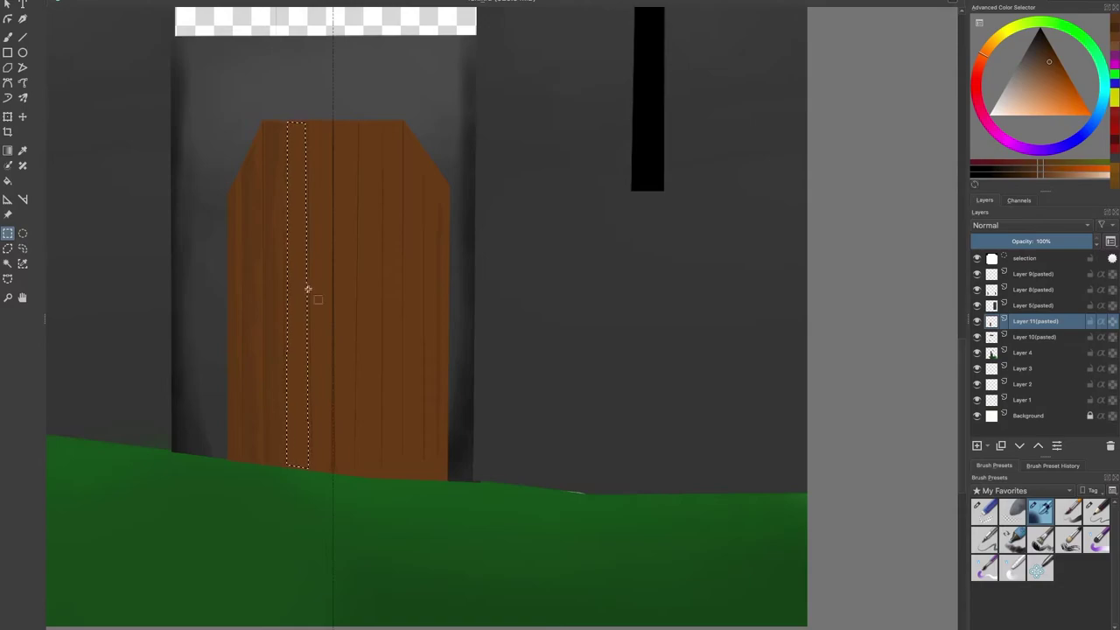
{"action": "right_click", "coordinate": [273, 276]}
{"action": "left_click", "coordinate": [297, 292]}
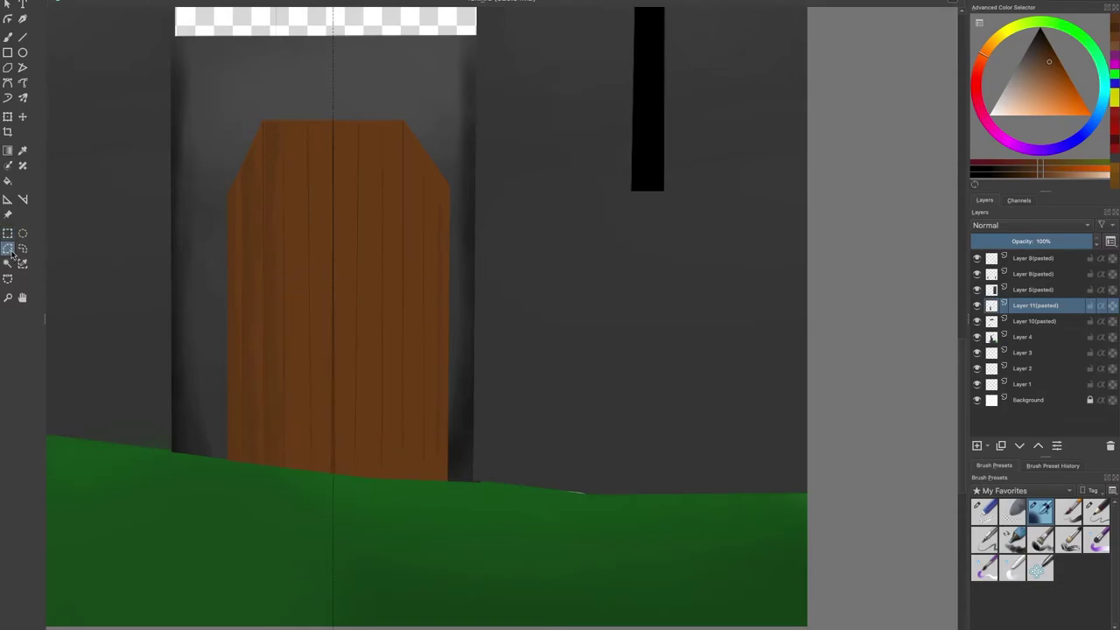
{"action": "left_click", "coordinate": [284, 120]}
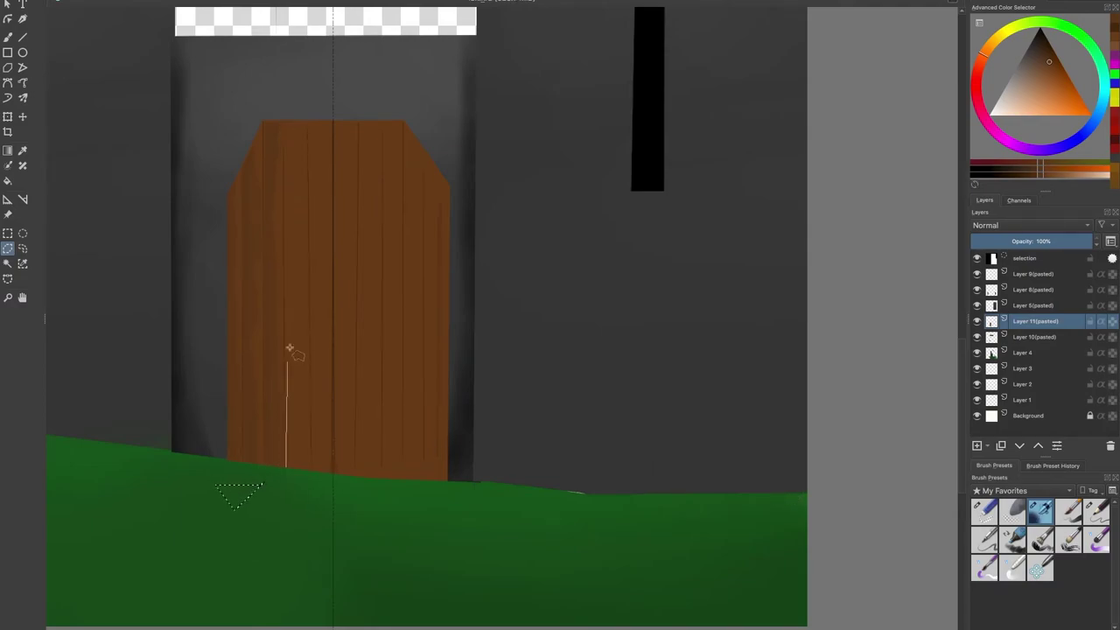
{"action": "right_click", "coordinate": [305, 125]}
{"action": "left_click", "coordinate": [333, 139]}
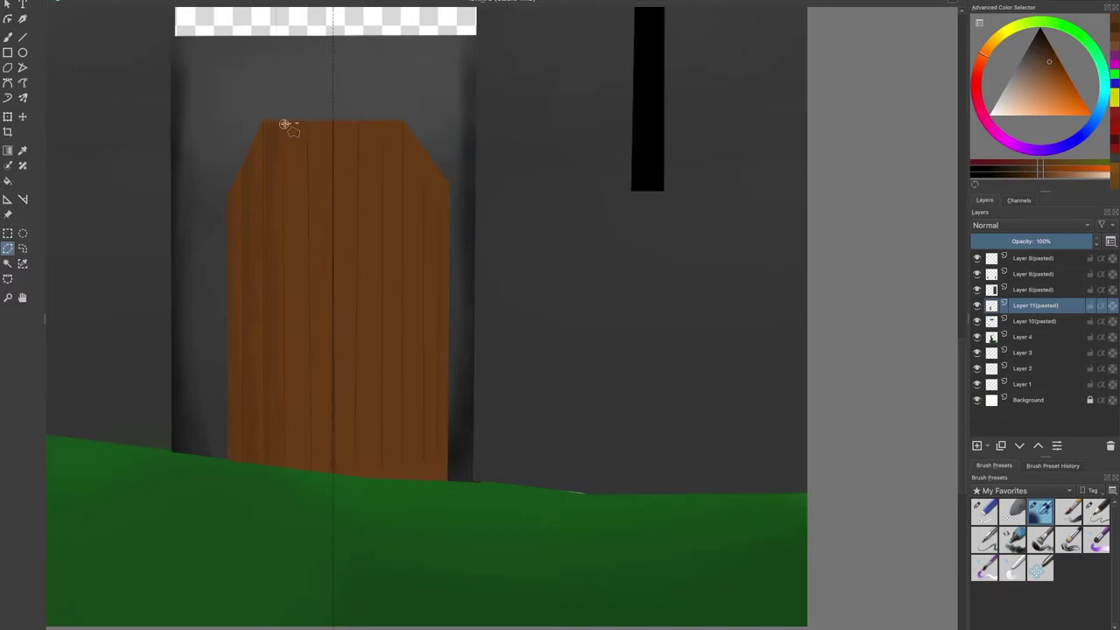
{"action": "left_click", "coordinate": [285, 125]}
{"action": "right_click", "coordinate": [270, 88]}
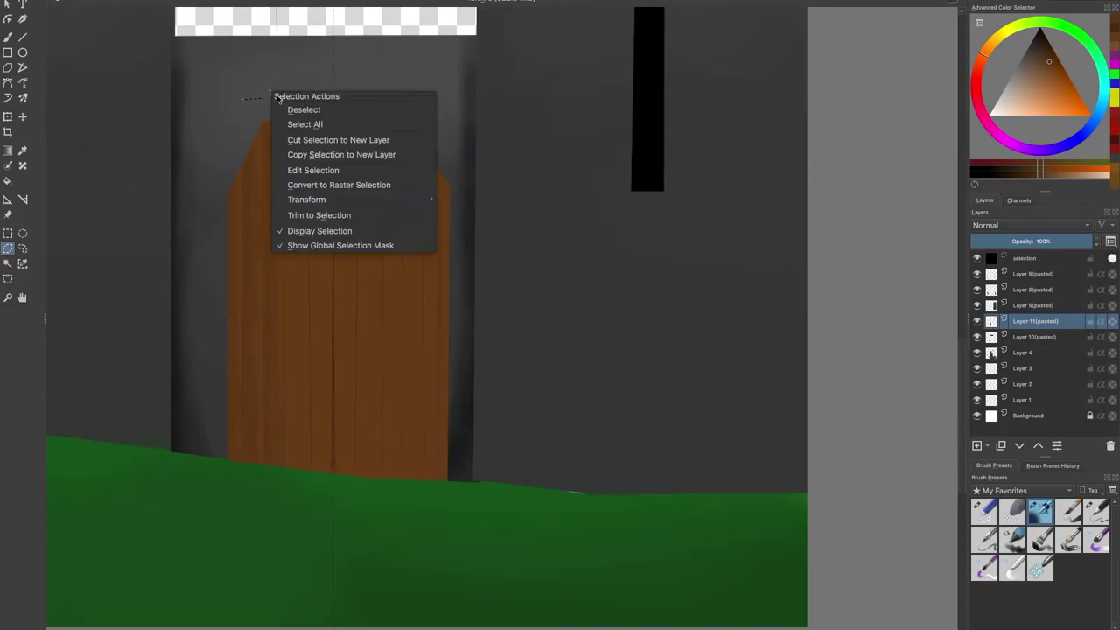
{"action": "left_click", "coordinate": [295, 108]}
Step: Trace a polygonal selection outline along the door's plank edges from the fourth plank from the left to the foot of the centre line
{"action": "left_click", "coordinate": [284, 124]}
{"action": "left_click", "coordinate": [285, 468]}
{"action": "left_click", "coordinate": [311, 468]}
{"action": "scroll", "coordinate": [306, 122], "scroll_direction": "up", "scroll_amount": 9}
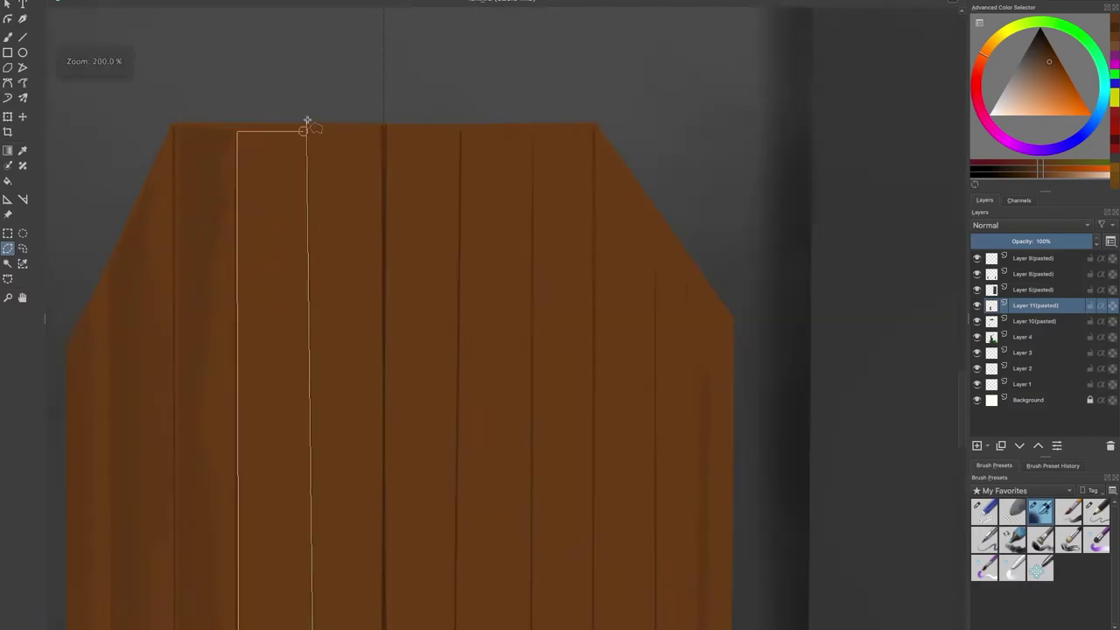
{"action": "left_click", "coordinate": [300, 100]}
{"action": "scroll", "coordinate": [341, 177], "scroll_direction": "down", "scroll_amount": 6}
{"action": "left_click", "coordinate": [442, 173]}
{"action": "scroll", "coordinate": [440, 367], "scroll_direction": "down", "scroll_amount": 4}
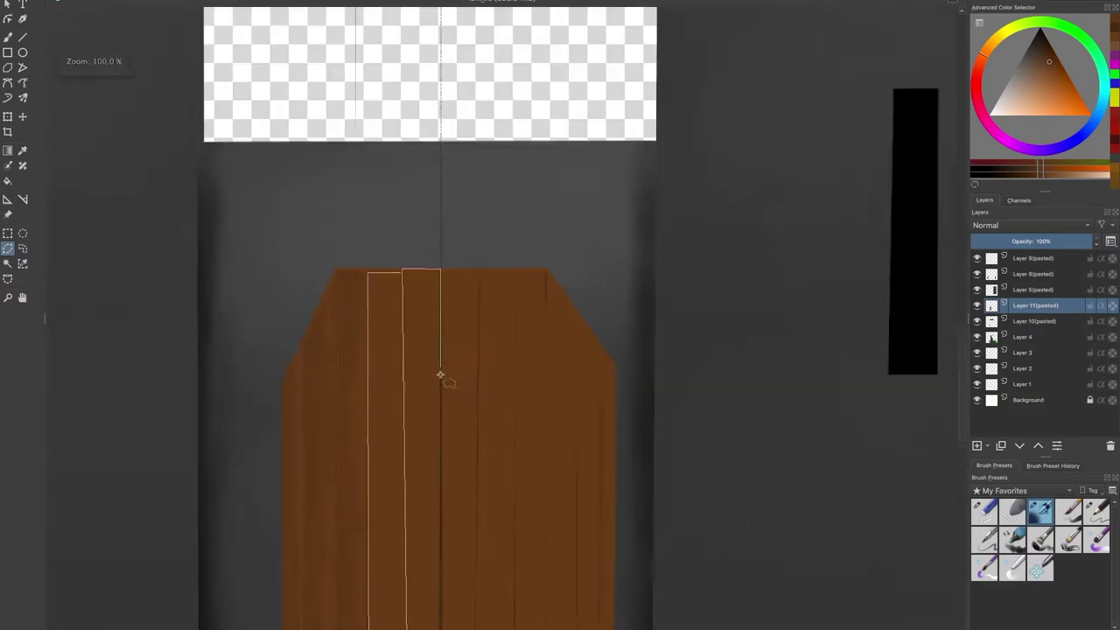
{"action": "left_click_drag", "start_coordinate": [430, 546], "coordinate": [412, 335]}
{"action": "scroll", "coordinate": [424, 382], "scroll_direction": "up", "scroll_amount": 3}
{"action": "left_click", "coordinate": [424, 385]}
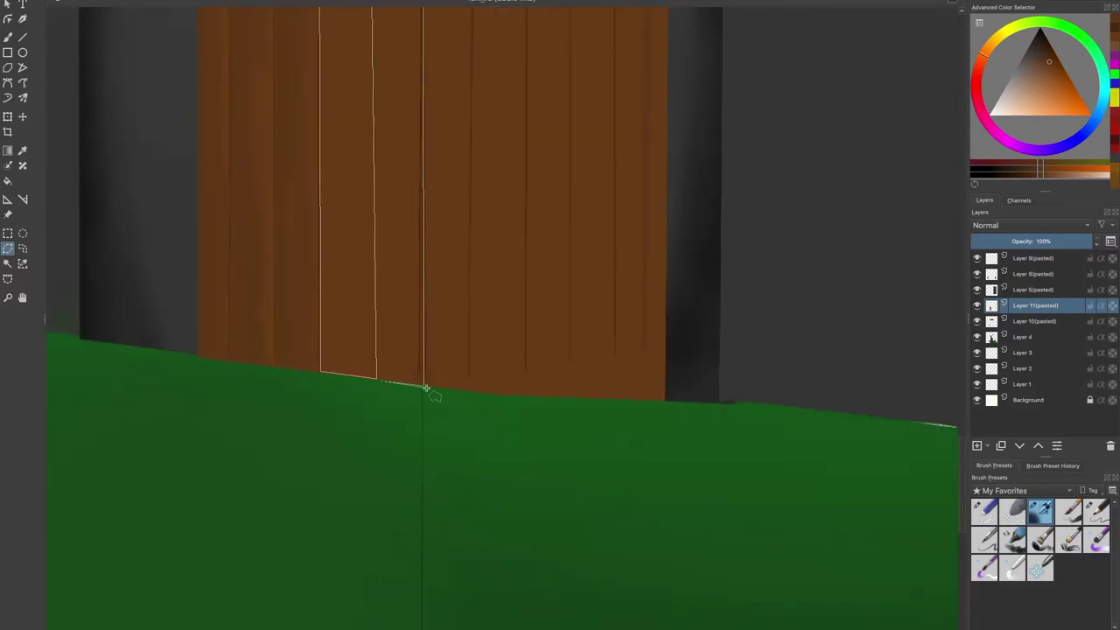
Step: Continue the polygonal selection outline along the edges of the door's sixth and seventh planks to the foot of the eighth
{"action": "scroll", "coordinate": [466, 322], "scroll_direction": "up", "scroll_amount": 4}
{"action": "left_click_drag", "start_coordinate": [466, 322], "coordinate": [347, 628]}
{"action": "left_click", "coordinate": [359, 316]}
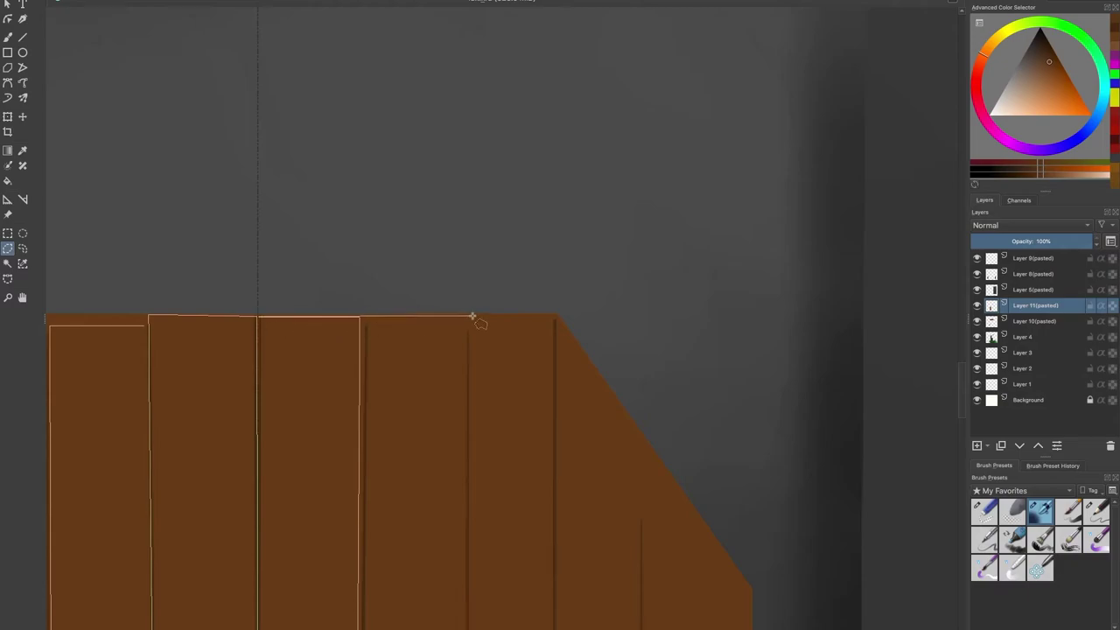
{"action": "left_click", "coordinate": [474, 315]}
{"action": "scroll", "coordinate": [477, 376], "scroll_direction": "down", "scroll_amount": 5}
{"action": "scroll", "coordinate": [480, 319], "scroll_direction": "up", "scroll_amount": 2}
{"action": "scroll", "coordinate": [480, 319], "scroll_direction": "up", "scroll_amount": 5}
{"action": "left_click", "coordinate": [430, 294]}
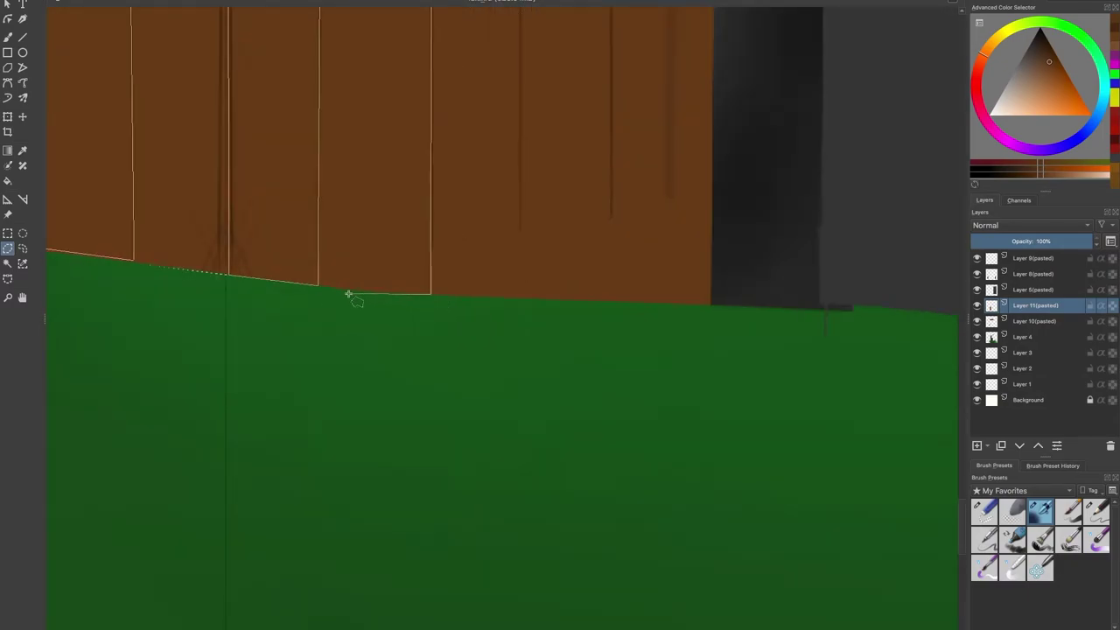
{"action": "left_click", "coordinate": [521, 298]}
Step: Trace the outline along the remaining right-hand planks and slanted corner, and close the selection at the top of the fourth plank
{"action": "left_click_drag", "start_coordinate": [522, 191], "coordinate": [464, 370]}
{"action": "scroll", "coordinate": [502, 619], "scroll_direction": "down", "scroll_amount": 1}
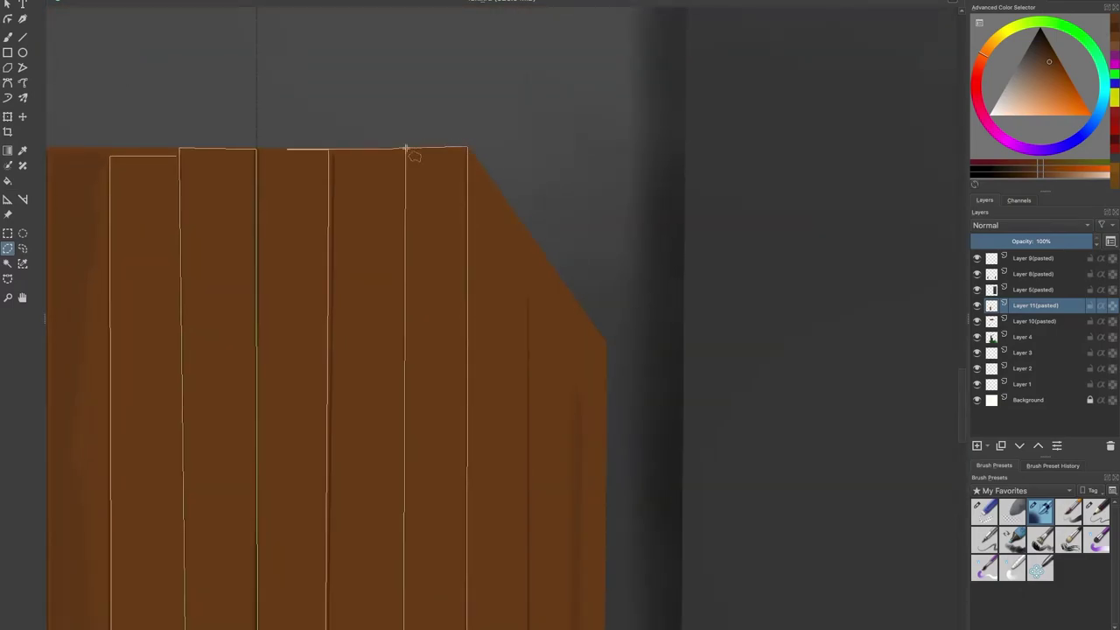
{"action": "left_click", "coordinate": [529, 237]}
{"action": "scroll", "coordinate": [507, 240], "scroll_direction": "down", "scroll_amount": 4}
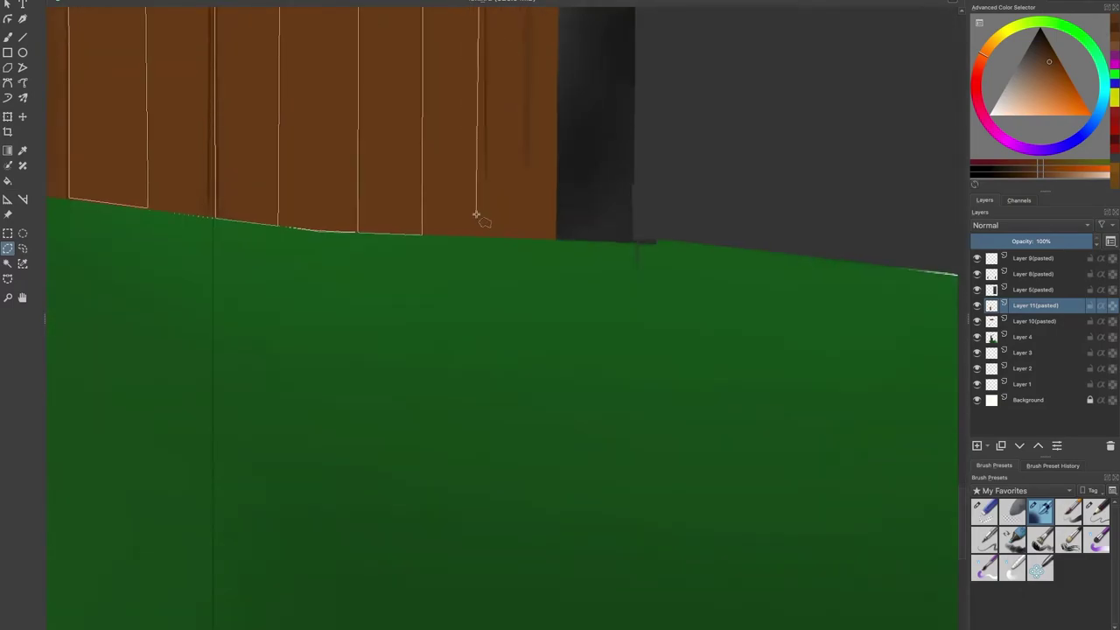
{"action": "scroll", "coordinate": [551, 112], "scroll_direction": "up", "scroll_amount": 4}
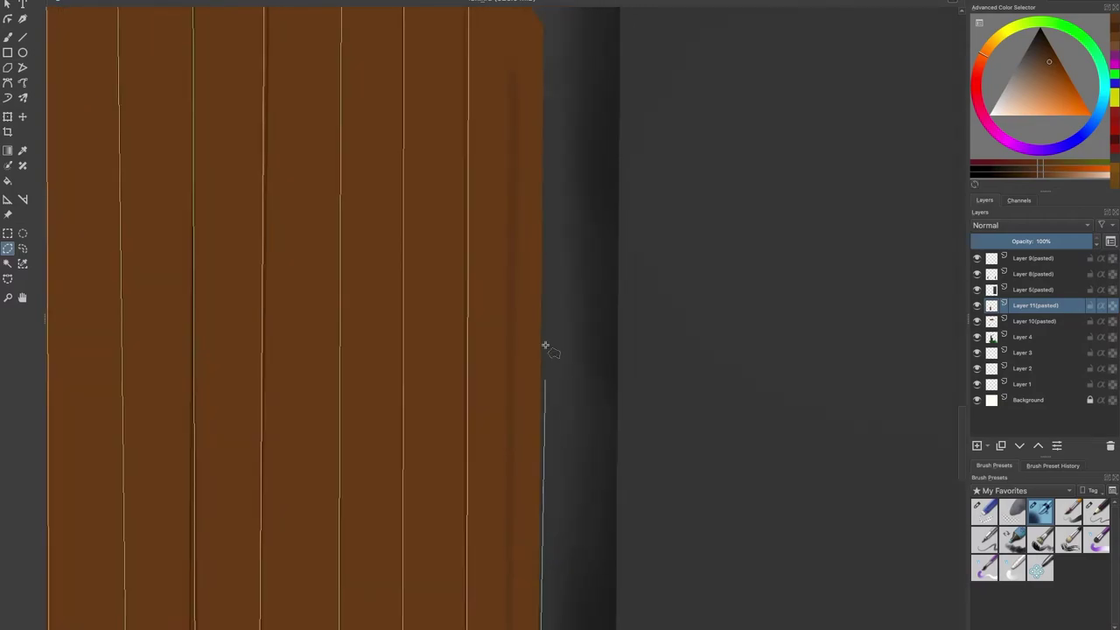
{"action": "left_click", "coordinate": [535, 443]}
{"action": "left_click", "coordinate": [397, 247]}
{"action": "scroll", "coordinate": [396, 247], "scroll_direction": "left", "scroll_amount": 5}
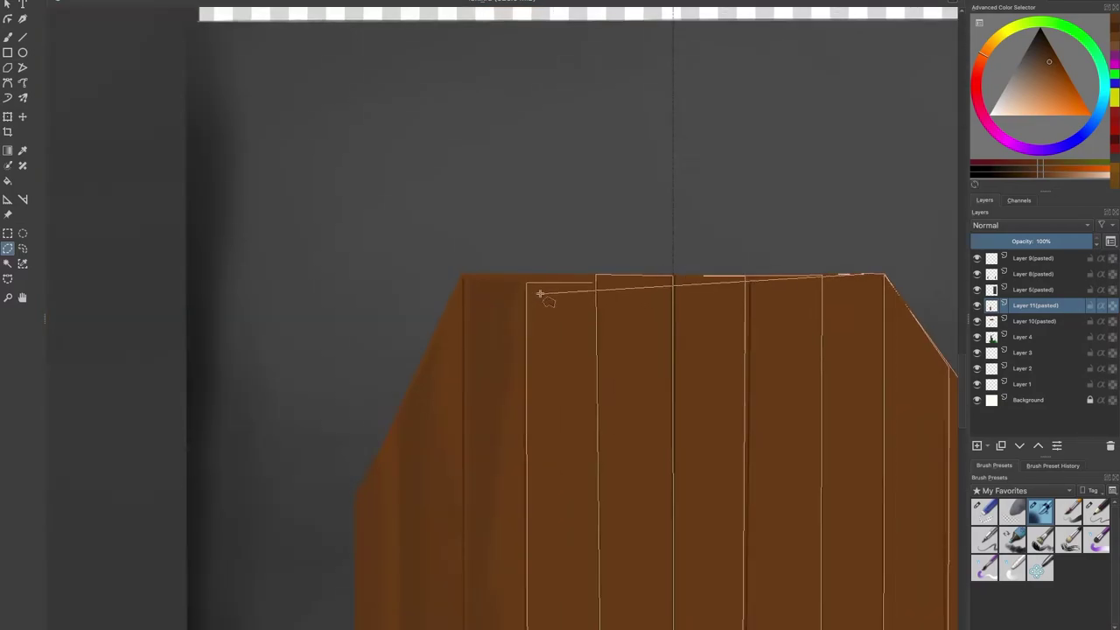
{"action": "left_click", "coordinate": [590, 282]}
Step: Try shading the selected door planks with soft brown brush strokes, and undo back past the selection
{"action": "scroll", "coordinate": [536, 336], "scroll_direction": "down", "scroll_amount": 3}
{"action": "key", "text": "b"}
{"action": "scroll", "coordinate": [469, 210], "scroll_direction": "down", "scroll_amount": 2}
{"action": "mouse_move", "coordinate": [458, 133]}
{"action": "left_mouse_down"}
{"action": "mouse_move", "coordinate": [468, 520]}
{"action": "mouse_move", "coordinate": [457, 524]}
{"action": "mouse_move", "coordinate": [605, 529]}
{"action": "left_mouse_up"}
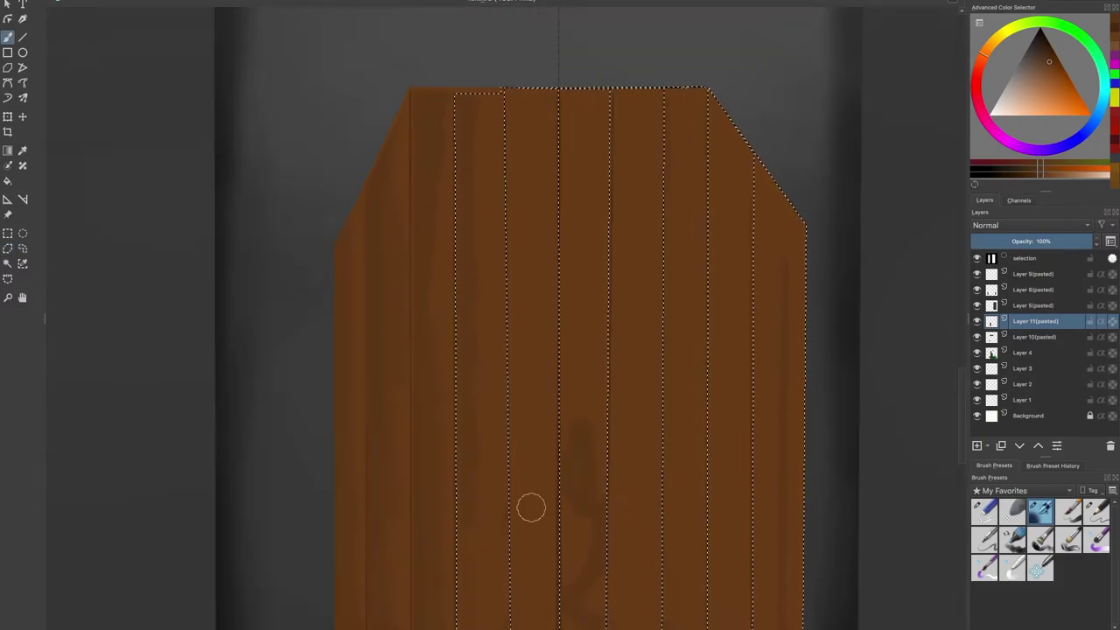
{"action": "scroll", "coordinate": [490, 463], "scroll_direction": "up", "scroll_amount": 3}
{"action": "scroll", "coordinate": [463, 308], "scroll_direction": "down", "scroll_amount": 3}
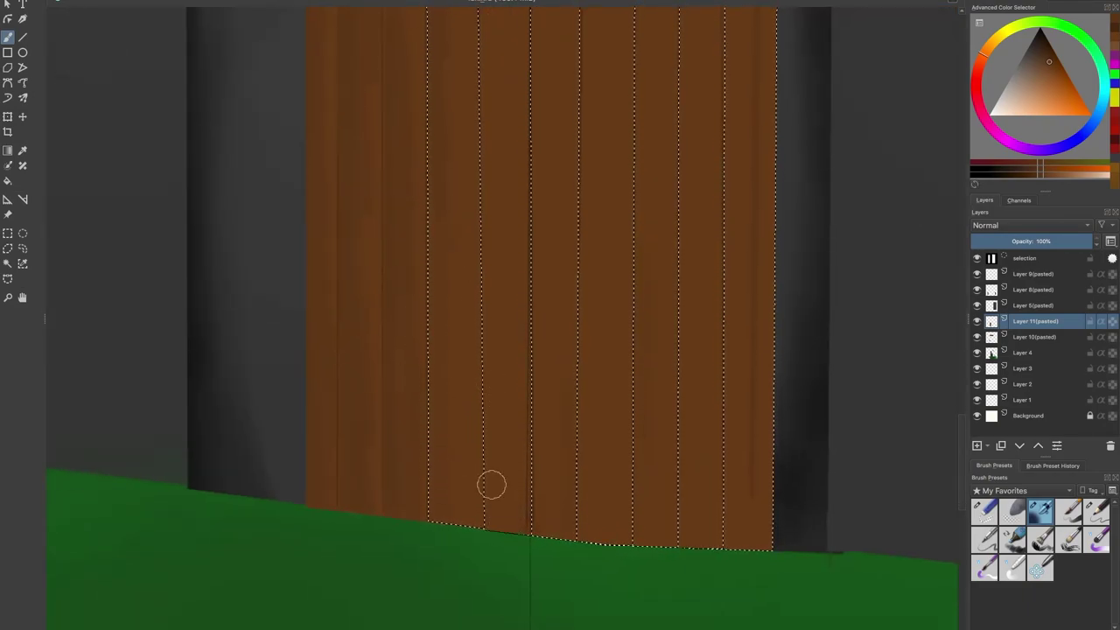
{"action": "key", "text": "ctrl+z"}
{"action": "key", "text": "ctrl+z"}
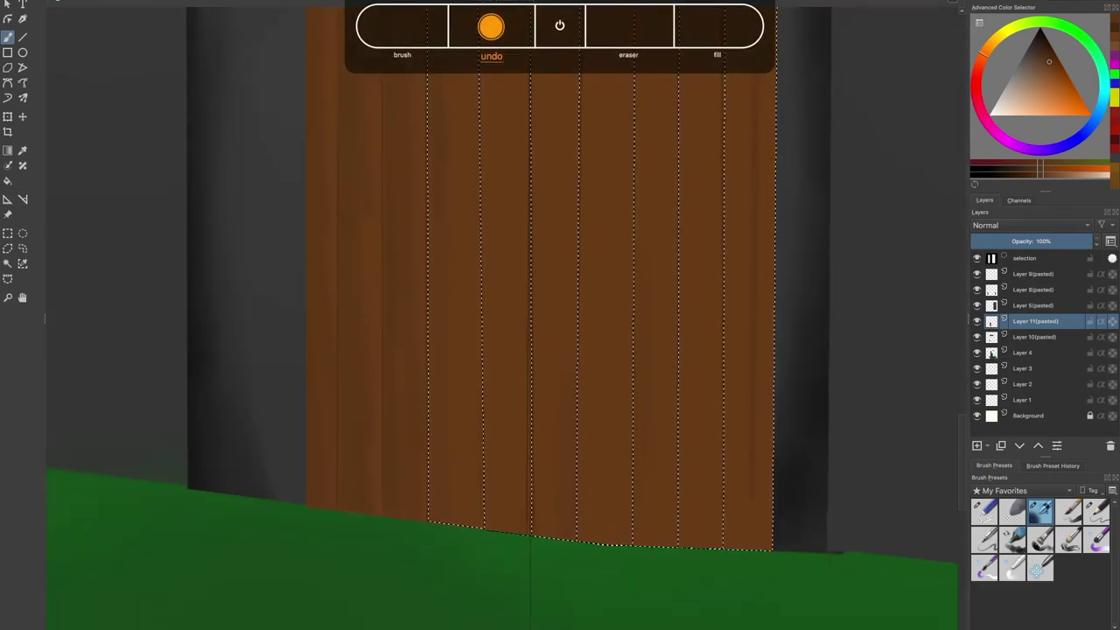
{"action": "key", "text": "ctrl+z"}
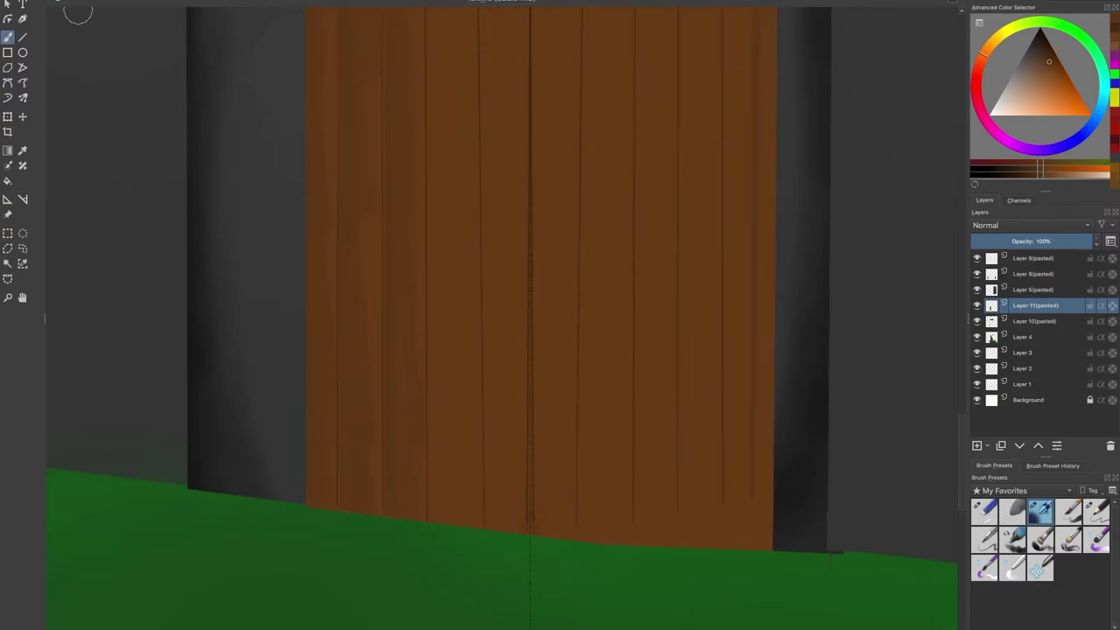
Step: Restore the plank selection and shade the door's fourth plank from the left with soft brown strokes
{"action": "key", "text": "ctrl+shift+z"}
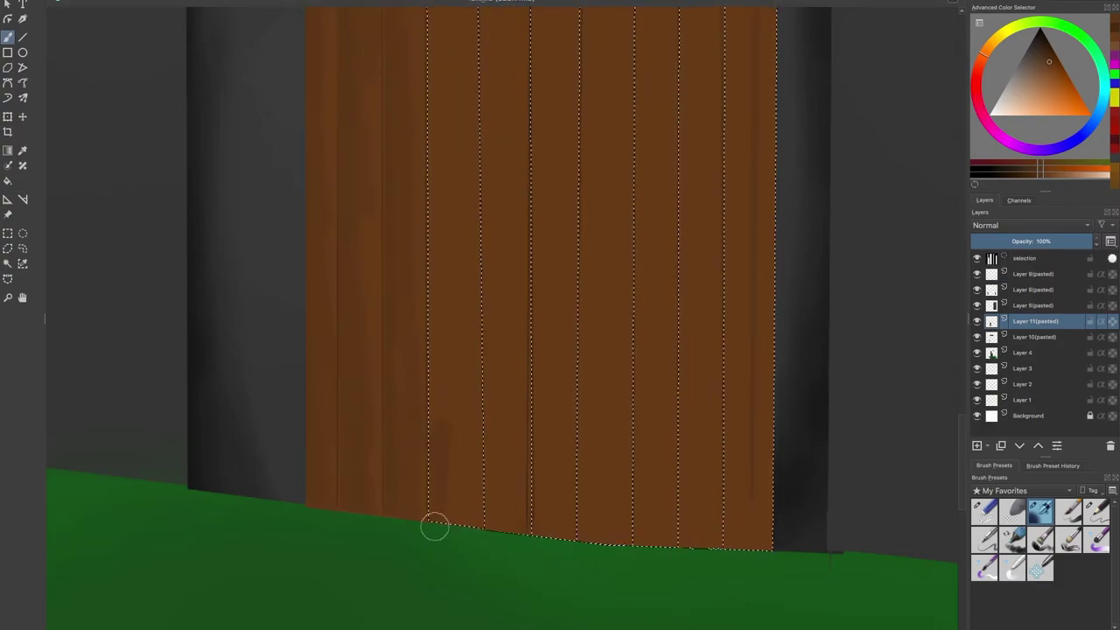
{"action": "scroll", "coordinate": [433, 315], "scroll_direction": "up", "scroll_amount": 10}
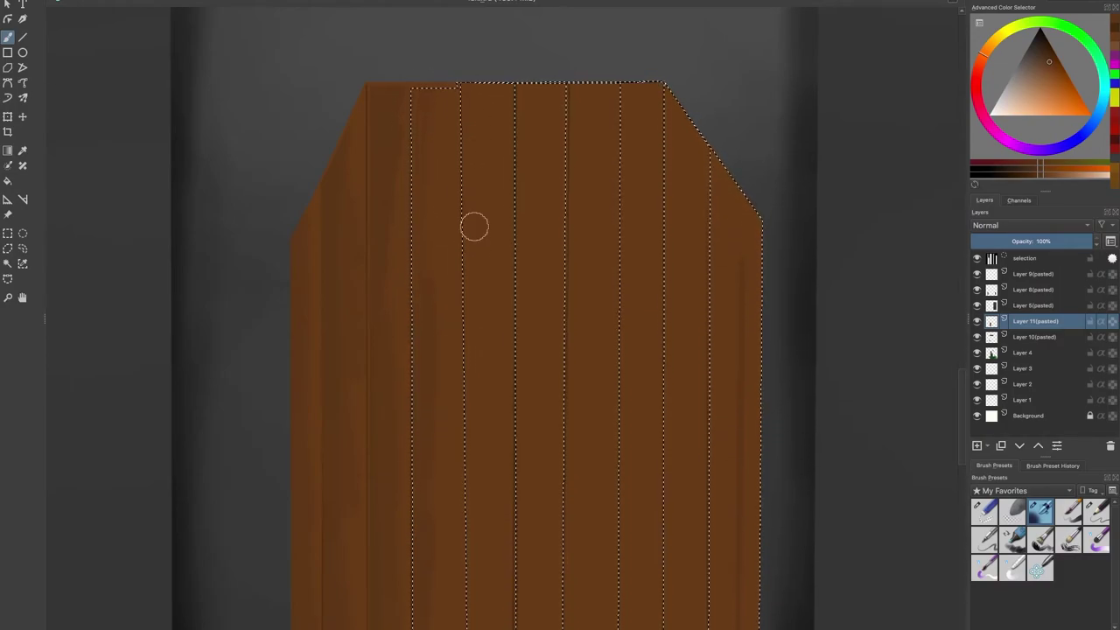
Step: Try a diagonal brush stroke across the selected door planks and undo it
{"action": "mouse_move", "coordinate": [518, 388]}
{"action": "left_mouse_down"}
{"action": "mouse_move", "coordinate": [639, 513]}
{"action": "mouse_move", "coordinate": [555, 457]}
{"action": "mouse_move", "coordinate": [639, 526]}
{"action": "mouse_move", "coordinate": [554, 462]}
{"action": "mouse_move", "coordinate": [773, 590]}
{"action": "left_mouse_up"}
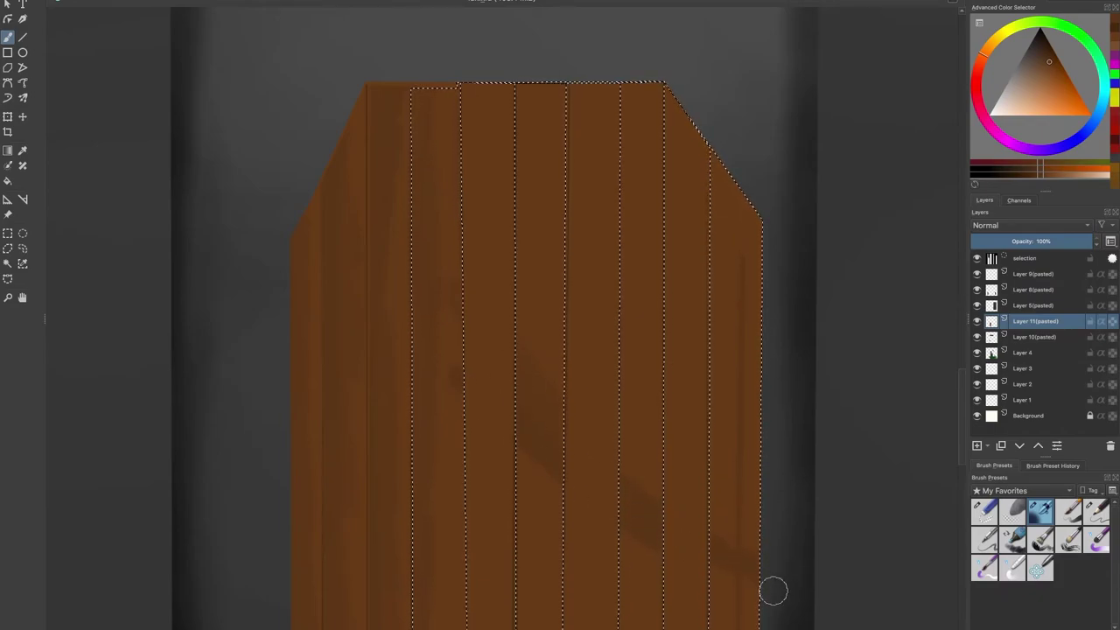
{"action": "key", "text": "ctrl+z"}
{"action": "key", "text": "ctrl+z"}
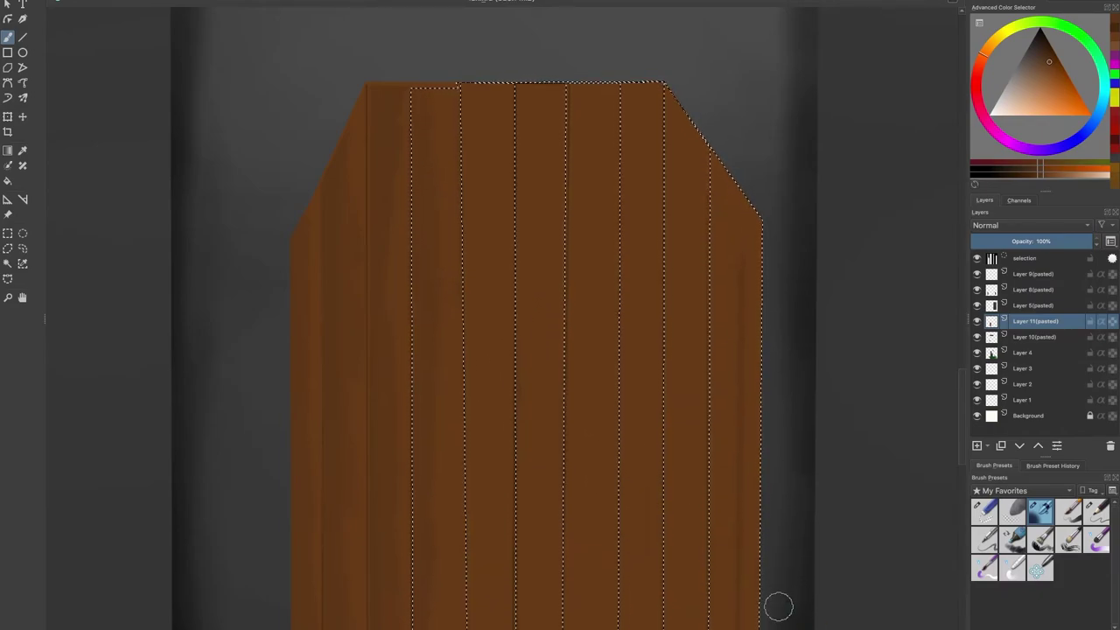
Step: Clear the selection and shade the door's fifth and sixth planks, on either side of the centre line, with freehand brush strokes
{"action": "key", "text": "ctrl+r"}
{"action": "left_click", "coordinate": [465, 179]}
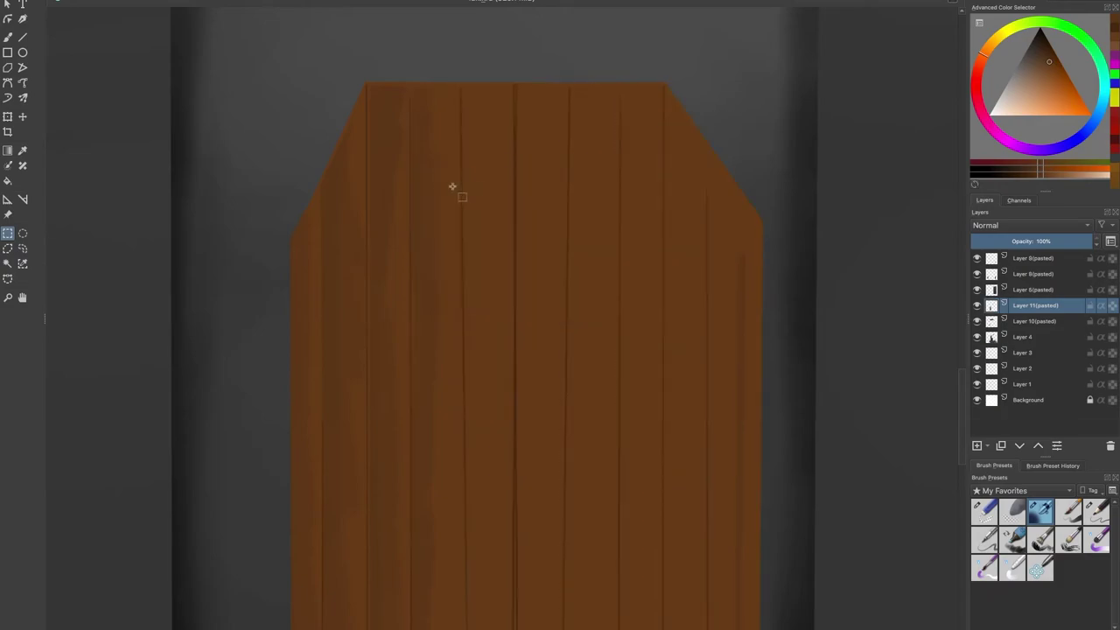
{"action": "left_click", "coordinate": [8, 37]}
{"action": "left_click_drag", "start_coordinate": [480, 136], "coordinate": [478, 432]}
{"action": "left_click_drag", "start_coordinate": [524, 538], "coordinate": [437, 105]}
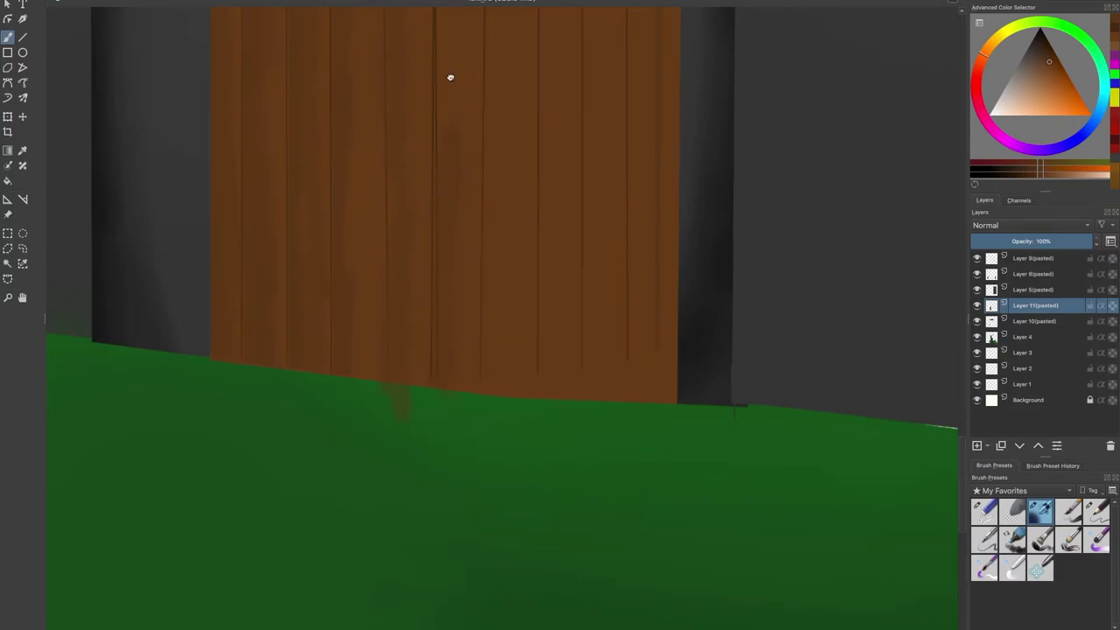
Step: Shade the door's remaining four planks from the seventh to the right edge with long vertical brush strokes
{"action": "left_click_drag", "start_coordinate": [449, 78], "coordinate": [359, 524]}
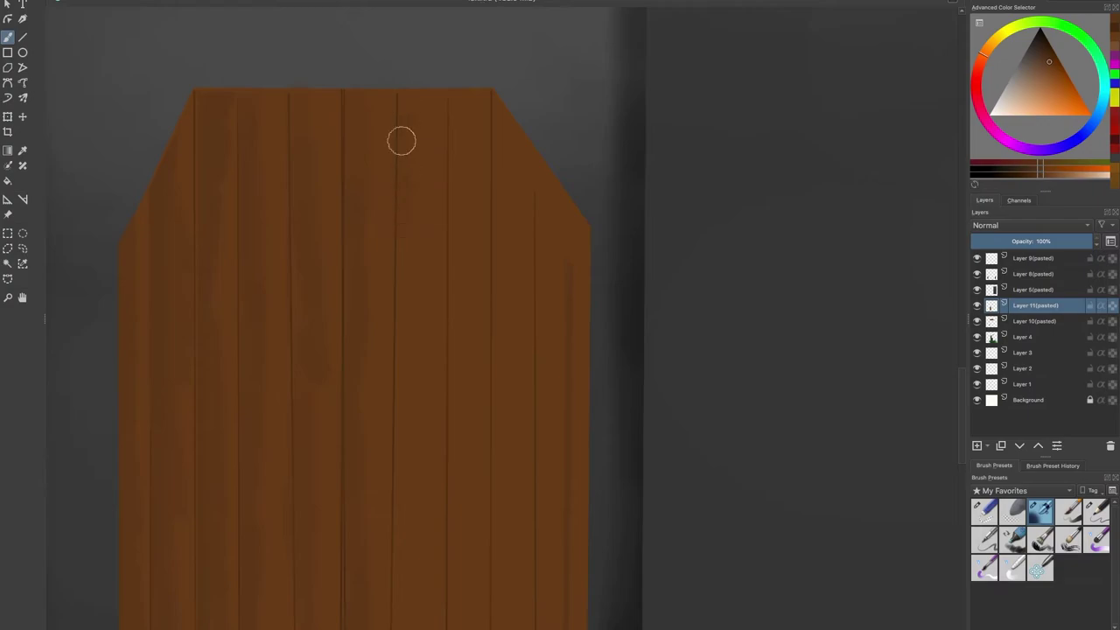
{"action": "left_click_drag", "start_coordinate": [406, 345], "coordinate": [360, 91]}
{"action": "left_click_drag", "start_coordinate": [390, 289], "coordinate": [375, 153]}
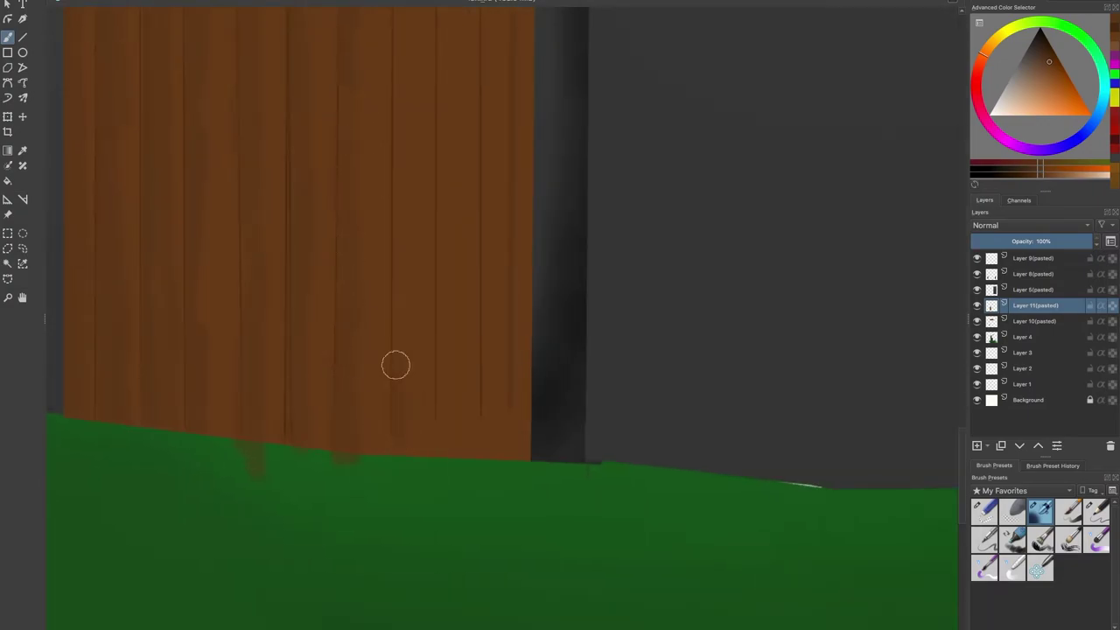
{"action": "mouse_move", "coordinate": [380, 125]}
{"action": "left_mouse_down"}
{"action": "mouse_move", "coordinate": [379, 420]}
{"action": "mouse_move", "coordinate": [387, 39]}
{"action": "mouse_move", "coordinate": [393, 204]}
{"action": "left_mouse_up"}
{"action": "left_click_drag", "start_coordinate": [429, 44], "coordinate": [434, 192]}
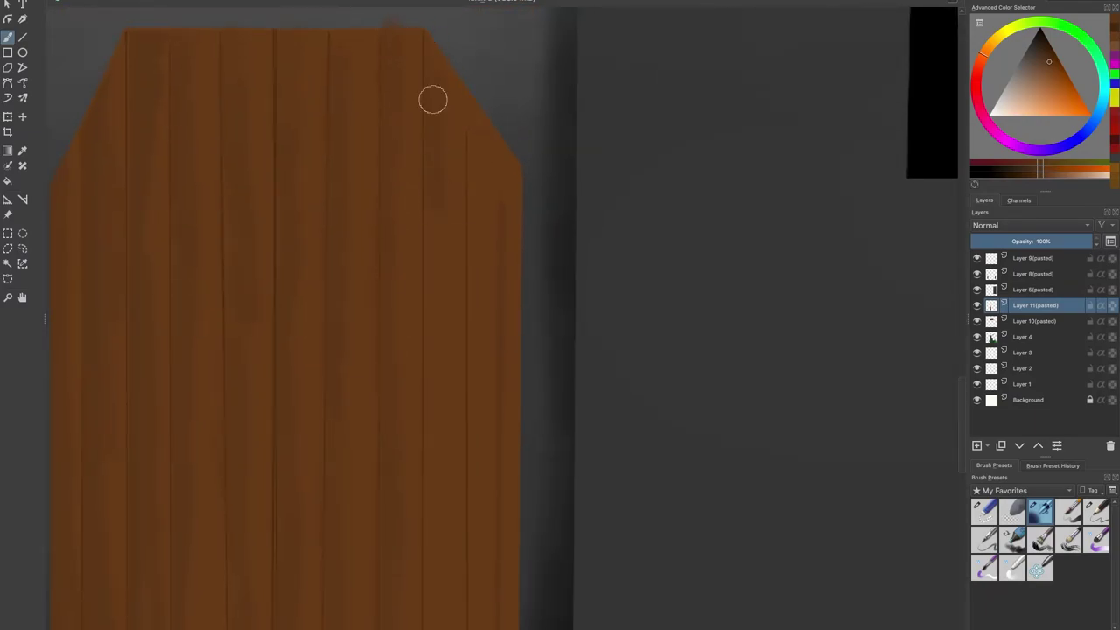
{"action": "left_click_drag", "start_coordinate": [418, 335], "coordinate": [422, 40]}
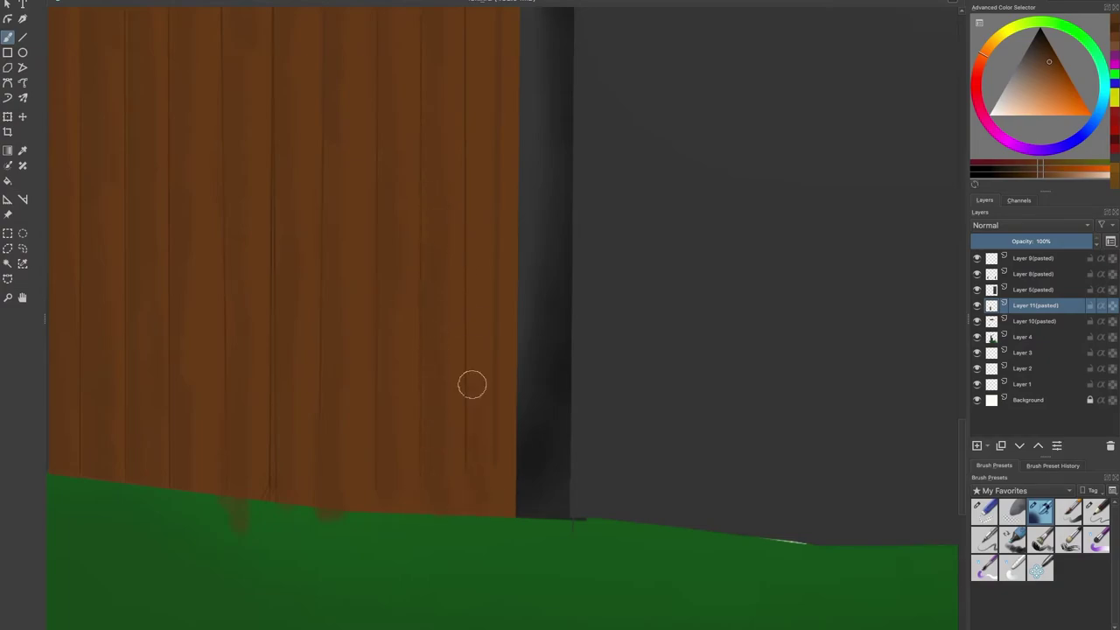
{"action": "left_click_drag", "start_coordinate": [514, 255], "coordinate": [481, 541]}
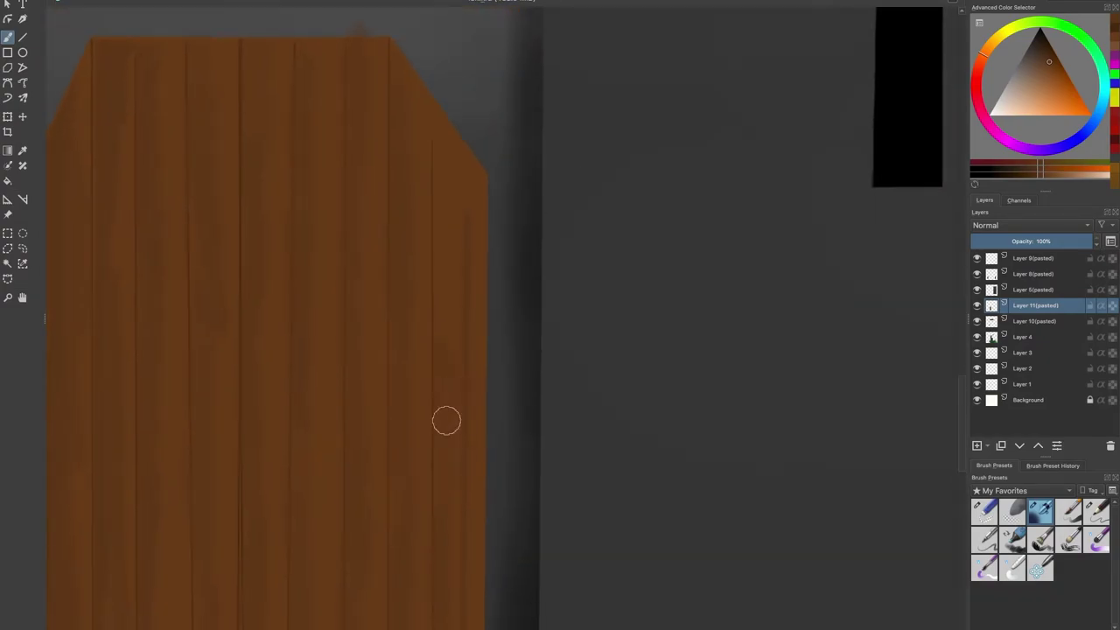
Step: Make a nearly square rectangular selection on top of the left tower's ledge, overlapping the canvas's left edge
{"action": "scroll", "coordinate": [394, 383], "scroll_direction": "down", "scroll_amount": 6}
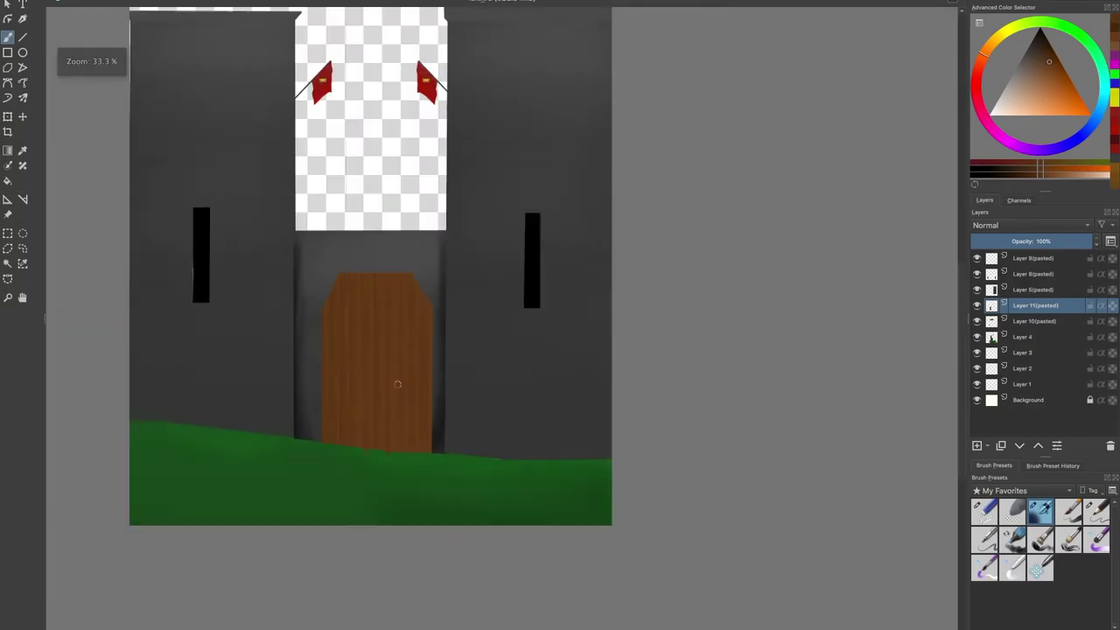
{"action": "scroll", "coordinate": [382, 411], "scroll_direction": "up", "scroll_amount": 1}
{"action": "left_click_drag", "start_coordinate": [350, 407], "coordinate": [342, 424]}
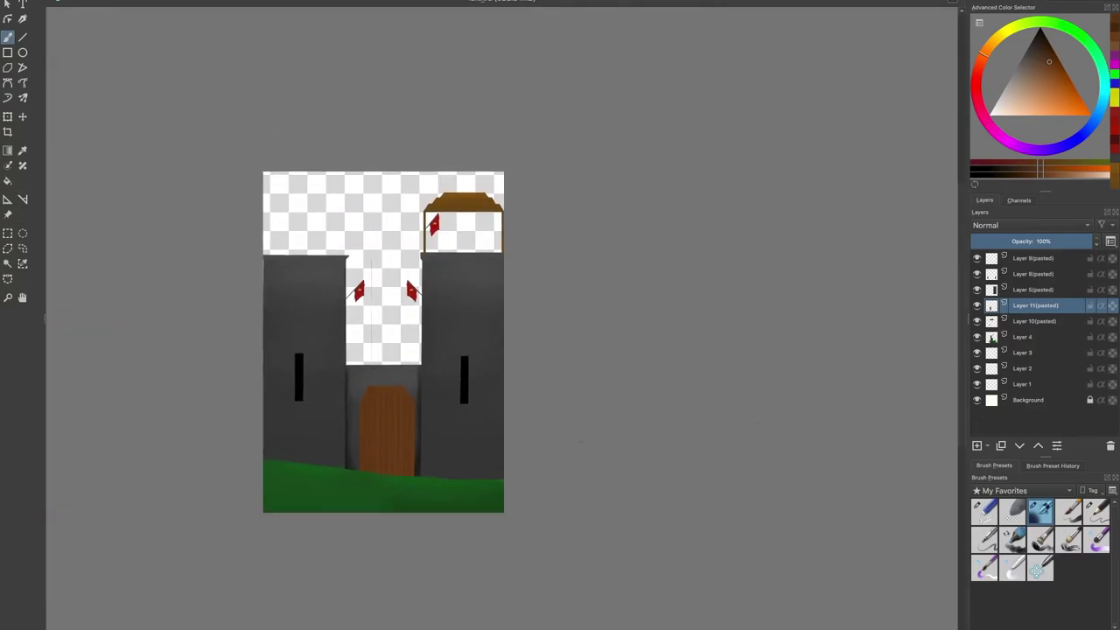
{"action": "scroll", "coordinate": [287, 266], "scroll_direction": "up", "scroll_amount": 2}
{"action": "key", "text": "ctrl+r"}
{"action": "scroll", "coordinate": [288, 267], "scroll_direction": "up", "scroll_amount": 2}
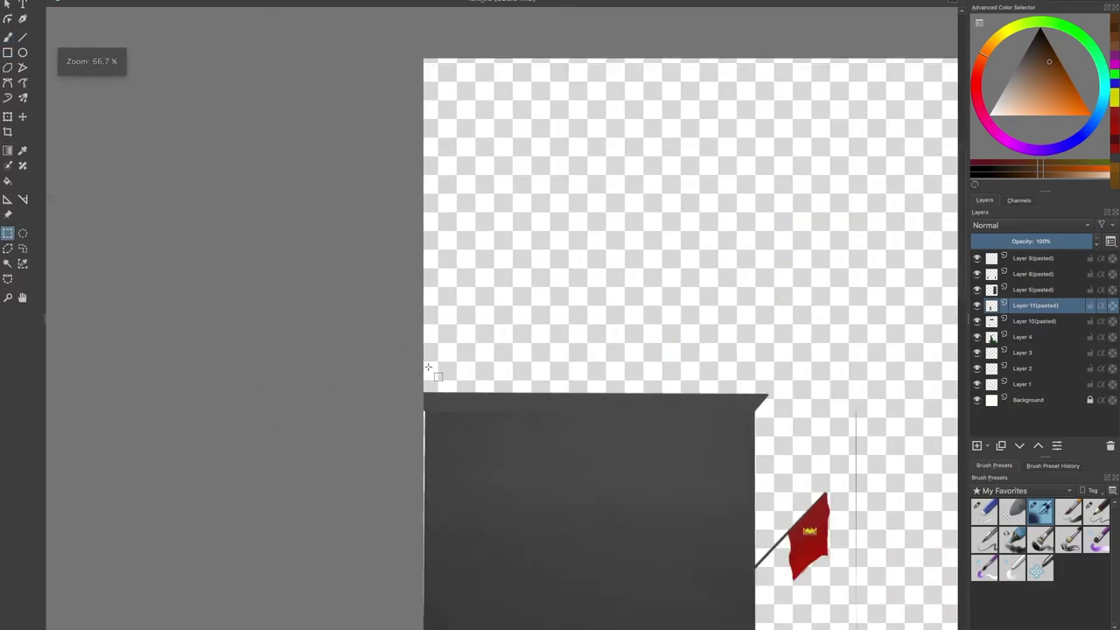
{"action": "scroll", "coordinate": [428, 367], "scroll_direction": "up", "scroll_amount": 2}
{"action": "left_click_drag", "start_coordinate": [441, 379], "coordinate": [454, 379]}
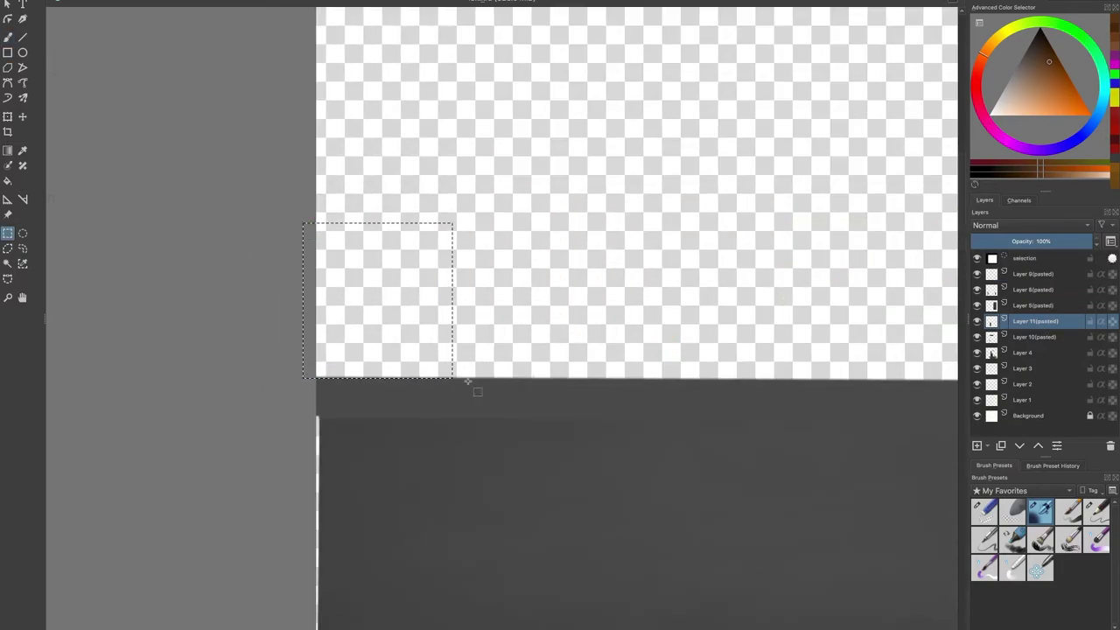
Step: Sample the gray of the tower's ledge and paint the selected area with a large brush as the first battlement
{"action": "left_click", "coordinate": [23, 151]}
{"action": "left_click", "coordinate": [7, 38]}
{"action": "left_click", "coordinate": [23, 150]}
{"action": "left_click", "coordinate": [343, 389]}
{"action": "key", "text": "b"}
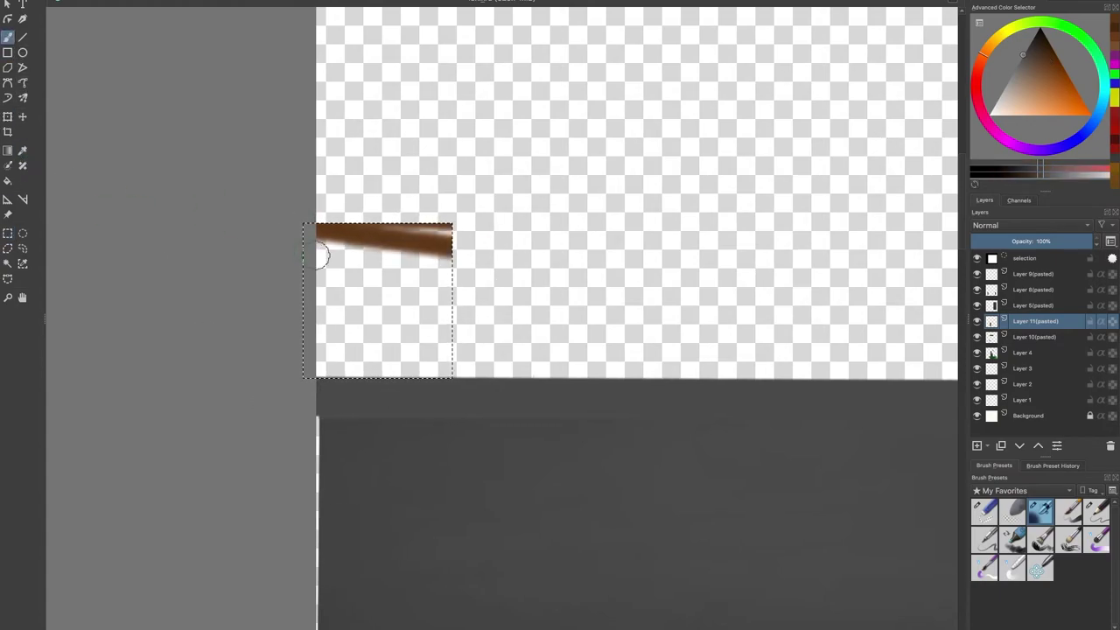
{"action": "left_click_drag", "start_coordinate": [313, 298], "coordinate": [257, 300]}
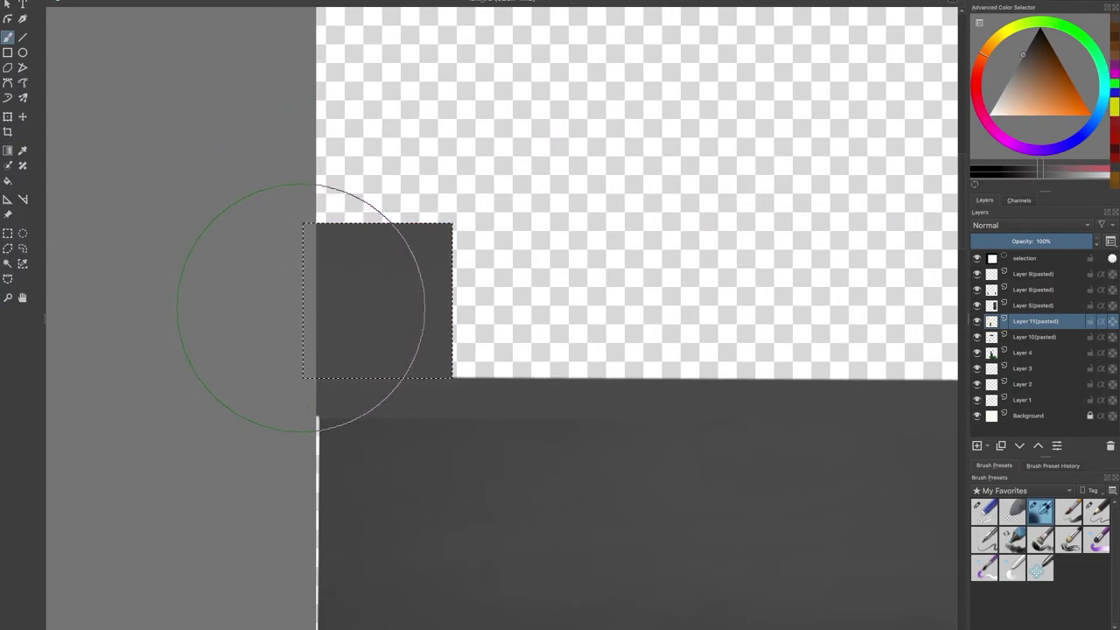
Step: Select an equal-height rectangle a short gap right of the first battlement and fill it with the same gray
{"action": "left_click", "coordinate": [8, 234]}
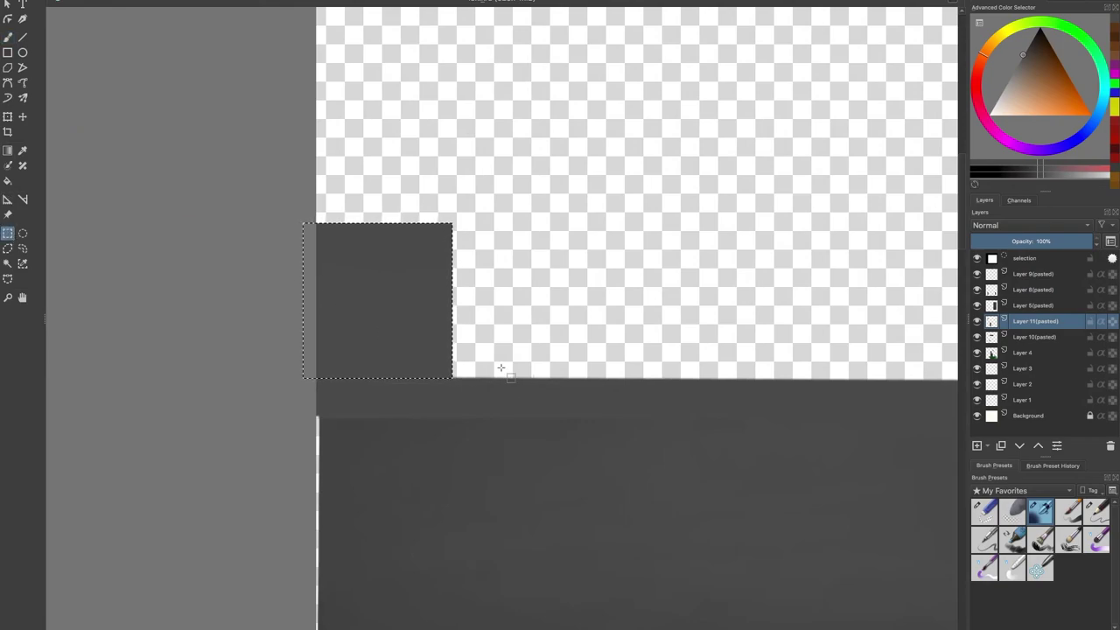
{"action": "left_click_drag", "start_coordinate": [503, 376], "coordinate": [649, 223]}
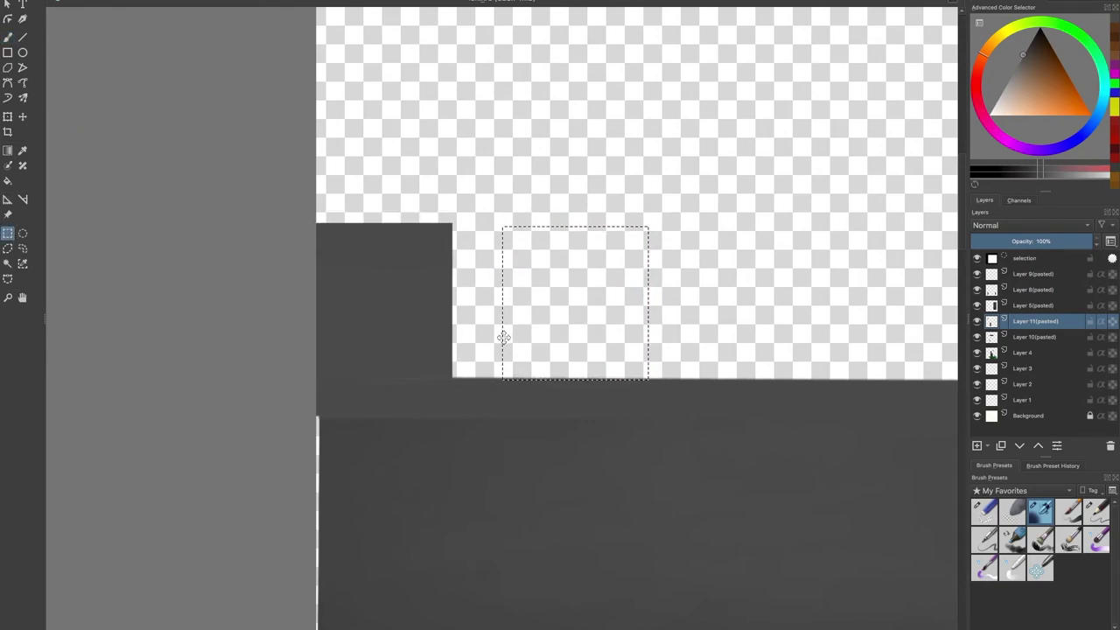
{"action": "key", "text": "b"}
{"action": "key", "text": "shift+BackSpace"}
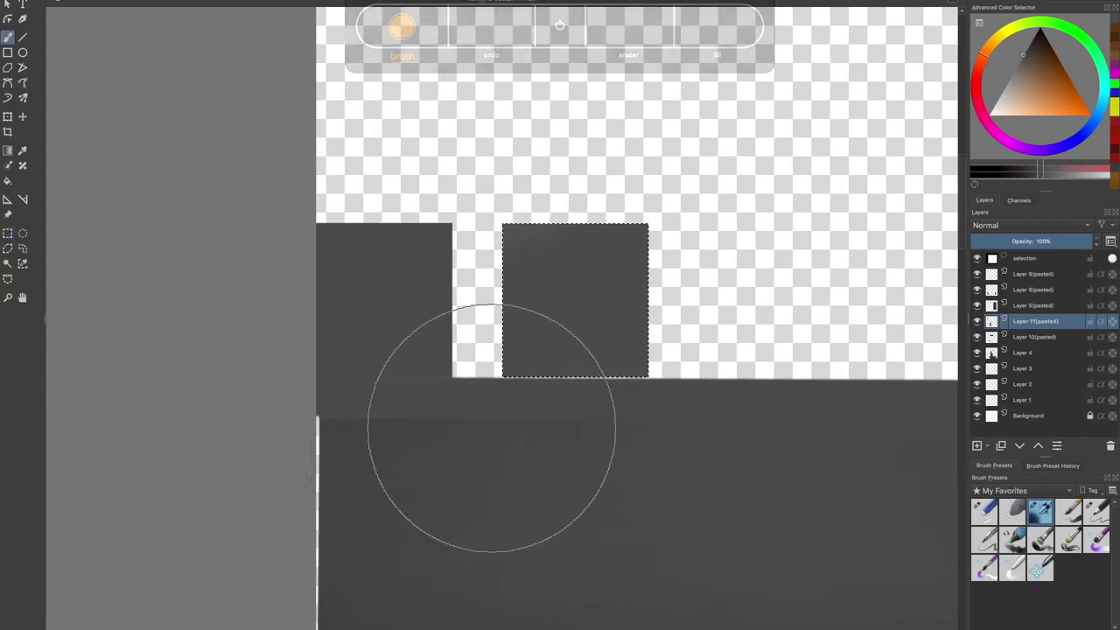
Step: Move the rectangular selection right past another gap along the ledge and paint the third gray battlement
{"action": "key", "text": "ctrl+r"}
{"action": "left_click_drag", "start_coordinate": [647, 337], "coordinate": [851, 341]}
{"action": "scroll", "coordinate": [849, 420], "scroll_direction": "right", "scroll_amount": 5}
{"action": "key", "text": "shift+BackSpace"}
{"action": "key", "text": "b"}
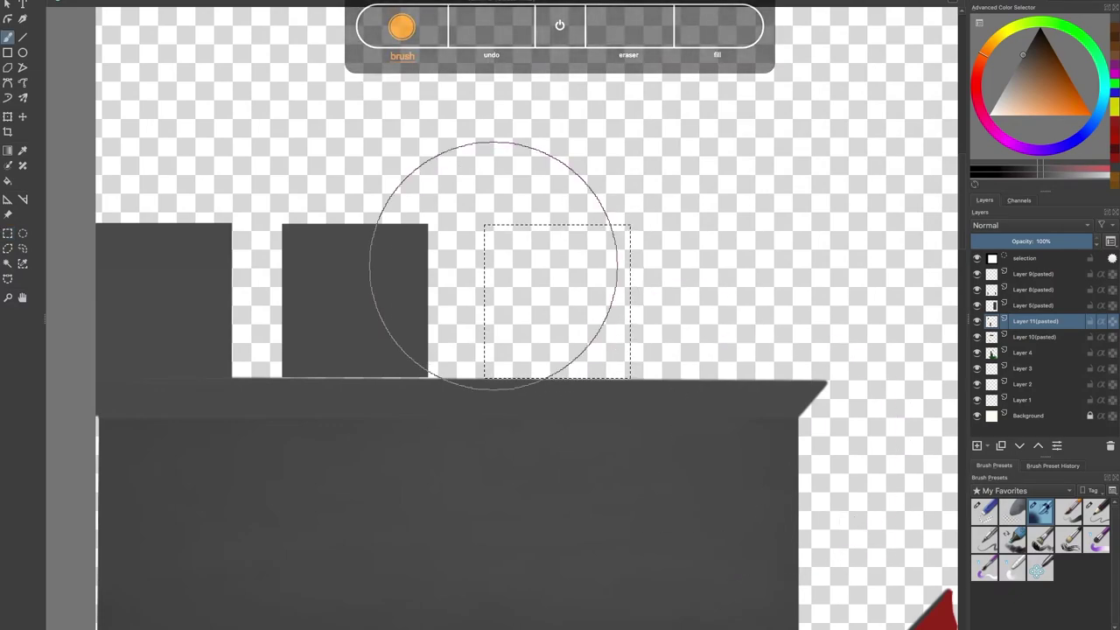
Step: Move the rectangular selection to the right end of the ledge and paint the fourth gray battlement
{"action": "key", "text": "ctrl+r"}
{"action": "left_click_drag", "start_coordinate": [630, 302], "coordinate": [826, 303]}
{"action": "key", "text": "b"}
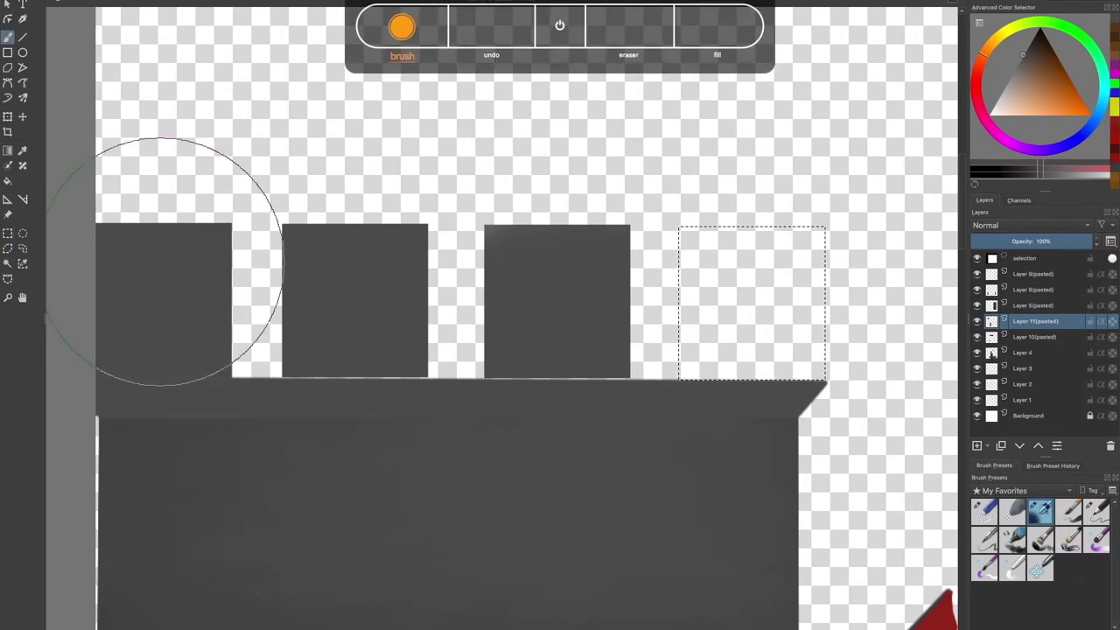
{"action": "left_click_drag", "start_coordinate": [756, 274], "coordinate": [809, 256]}
Step: Switch to a different brush, clear the selection, and cover the white seam beneath the second battlement with a straight gray line
{"action": "left_click", "coordinate": [6, 231]}
{"action": "right_click", "coordinate": [325, 272]}
{"action": "left_click", "coordinate": [348, 293]}
{"action": "scroll", "coordinate": [235, 394], "scroll_direction": "up", "scroll_amount": 3}
{"action": "left_click_drag", "start_coordinate": [373, 345], "coordinate": [535, 346]}
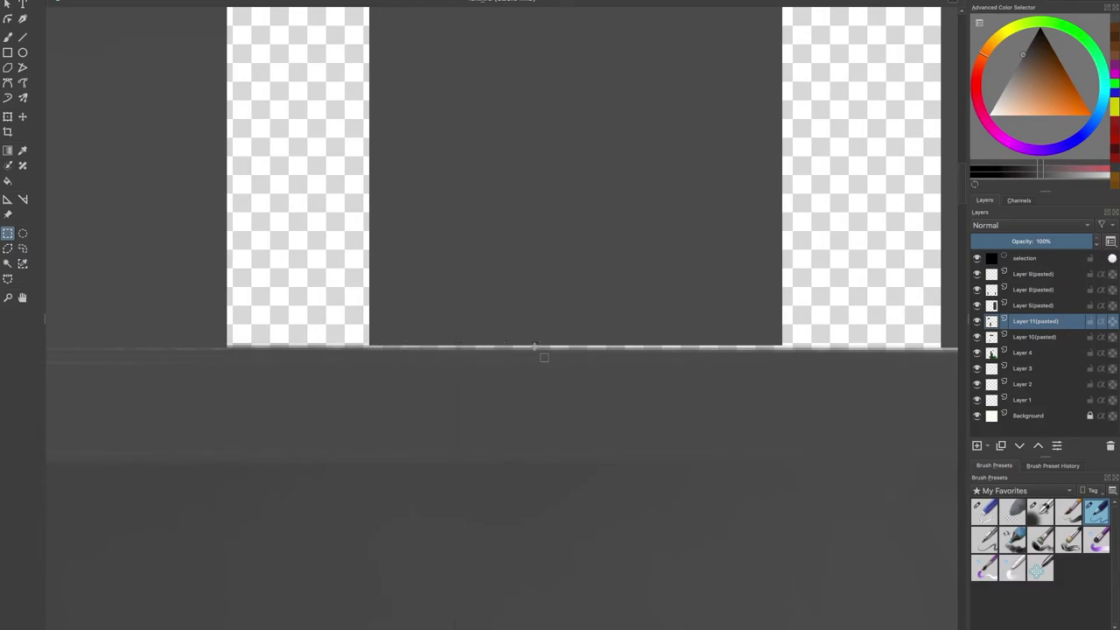
{"action": "key", "text": "b"}
{"action": "key", "text": "ctrl+shift+a"}
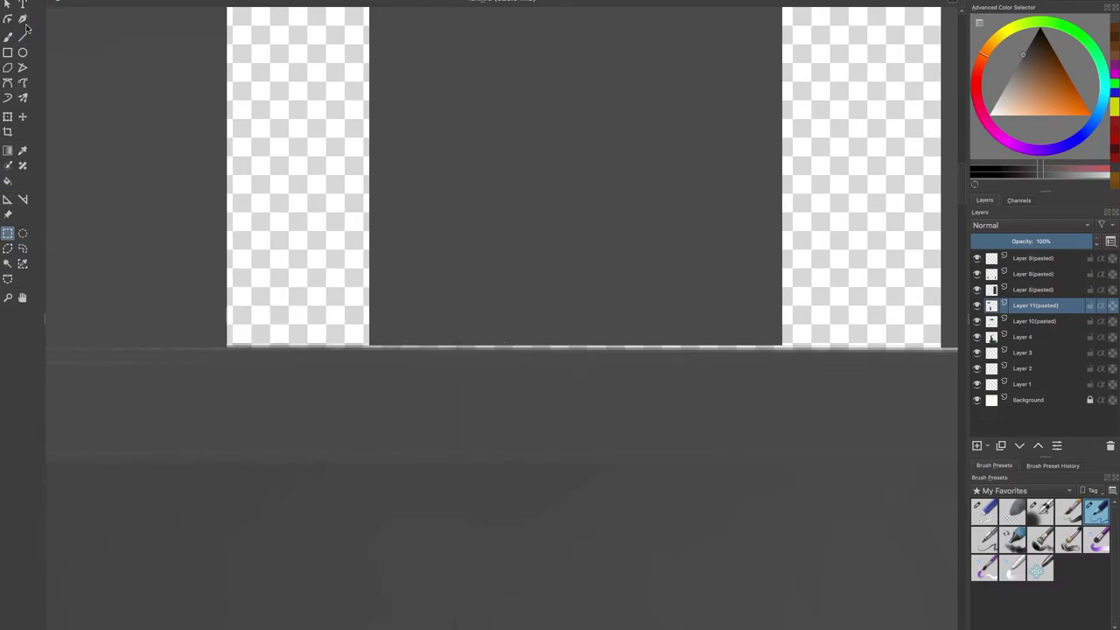
{"action": "left_click_drag", "start_coordinate": [380, 343], "coordinate": [775, 359]}
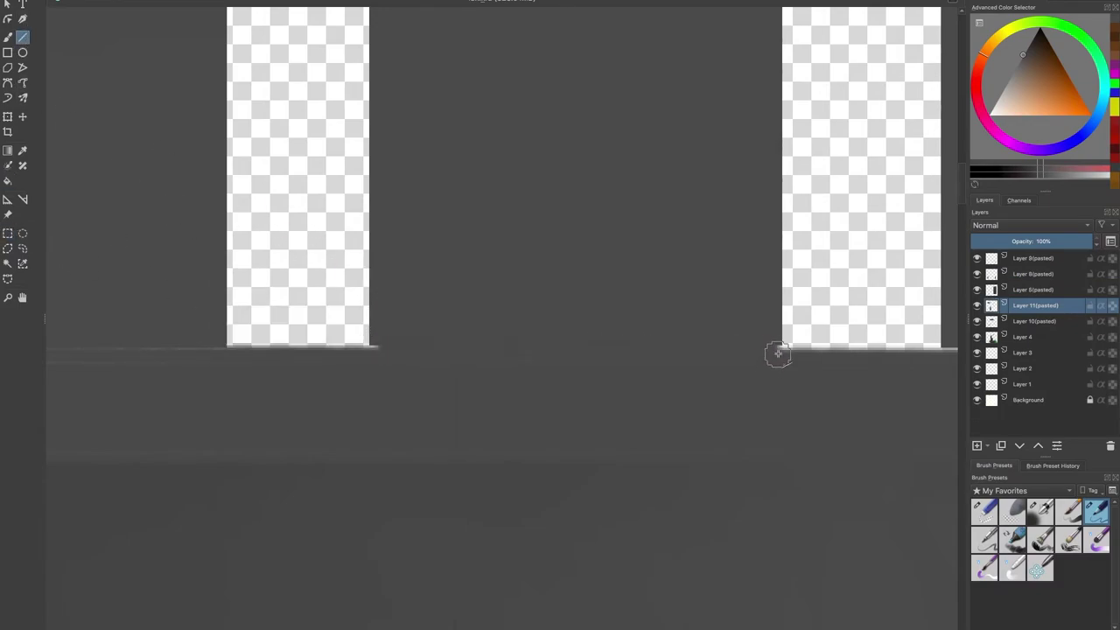
Step: Cover the remaining white seams beneath the left tower's battlements with straight gray lines along the ledge
{"action": "left_click_drag", "start_coordinate": [380, 346], "coordinate": [376, 355]}
{"action": "left_click_drag", "start_coordinate": [234, 366], "coordinate": [481, 365]}
{"action": "left_click_drag", "start_coordinate": [96, 354], "coordinate": [461, 359]}
{"action": "left_click_drag", "start_coordinate": [573, 382], "coordinate": [101, 400]}
{"action": "left_click_drag", "start_coordinate": [658, 427], "coordinate": [318, 432]}
{"action": "mouse_move", "coordinate": [387, 373]}
{"action": "left_mouse_down"}
{"action": "mouse_move", "coordinate": [458, 363]}
{"action": "mouse_move", "coordinate": [785, 373]}
{"action": "left_mouse_up"}
{"action": "scroll", "coordinate": [452, 440], "scroll_direction": "right", "scroll_amount": 10}
{"action": "left_click_drag", "start_coordinate": [447, 379], "coordinate": [851, 376]}
{"action": "scroll", "coordinate": [732, 414], "scroll_direction": "down", "scroll_amount": 5}
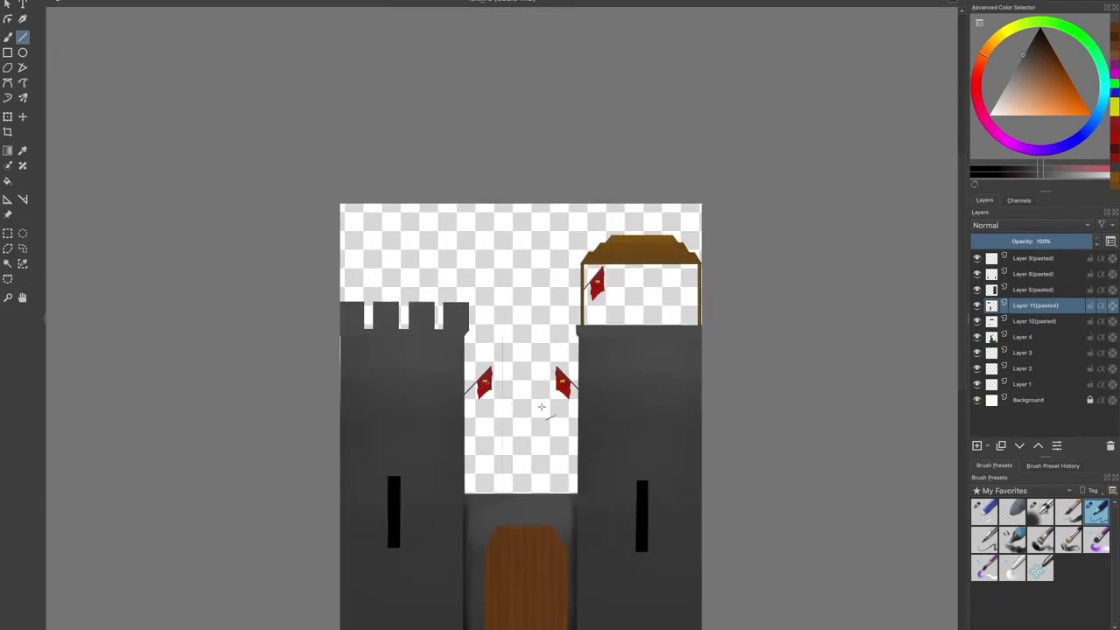
{"action": "scroll", "coordinate": [496, 428], "scroll_direction": "down", "scroll_amount": 2}
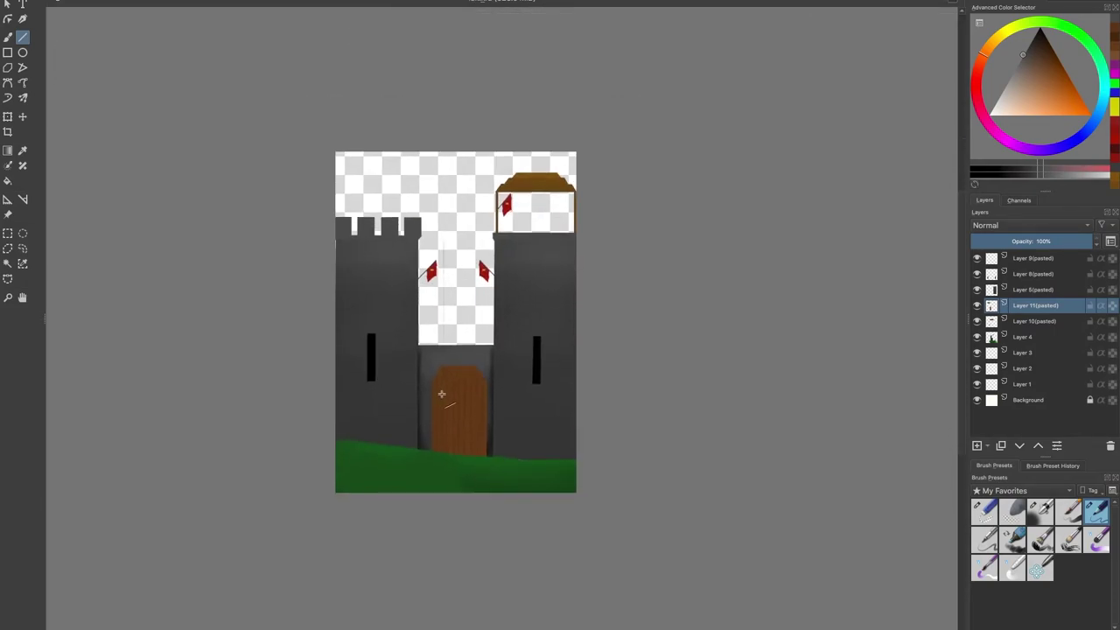
Step: Start a polygonal selection around the plank door by tracing its slanted upper-left corner
{"action": "left_click", "coordinate": [7, 248]}
{"action": "scroll", "coordinate": [497, 351], "scroll_direction": "up", "scroll_amount": 10}
{"action": "right_click", "coordinate": [483, 325]}
{"action": "left_click", "coordinate": [455, 311]}
{"action": "left_click", "coordinate": [507, 342]}
{"action": "left_click", "coordinate": [572, 234]}
{"action": "right_click", "coordinate": [584, 262]}
{"action": "left_click", "coordinate": [613, 285]}
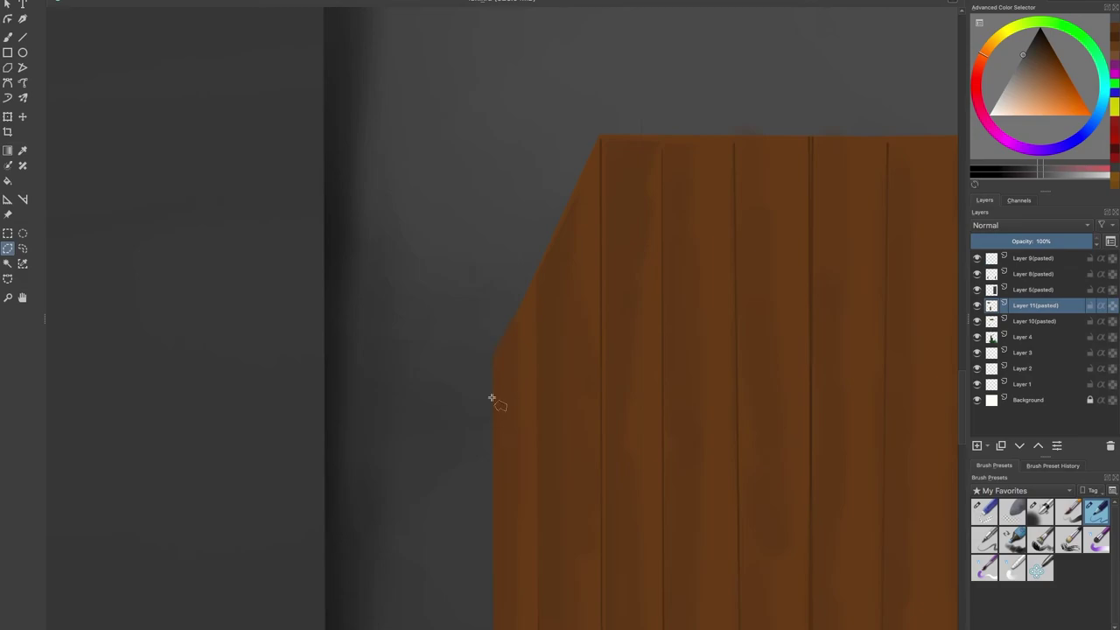
{"action": "right_click", "coordinate": [638, 156]}
{"action": "left_click", "coordinate": [550, 287]}
{"action": "left_click", "coordinate": [493, 355]}
{"action": "right_click", "coordinate": [612, 337]}
{"action": "left_click", "coordinate": [649, 359]}
{"action": "left_click", "coordinate": [598, 135]}
Step: Continue the door selection across its top, down the right side and along the grass line, and close it at the starting corner
{"action": "left_click_drag", "start_coordinate": [883, 201], "coordinate": [234, 232]}
{"action": "left_click", "coordinate": [329, 167]}
{"action": "left_click", "coordinate": [467, 360]}
{"action": "left_click_drag", "start_coordinate": [463, 495], "coordinate": [424, 96]}
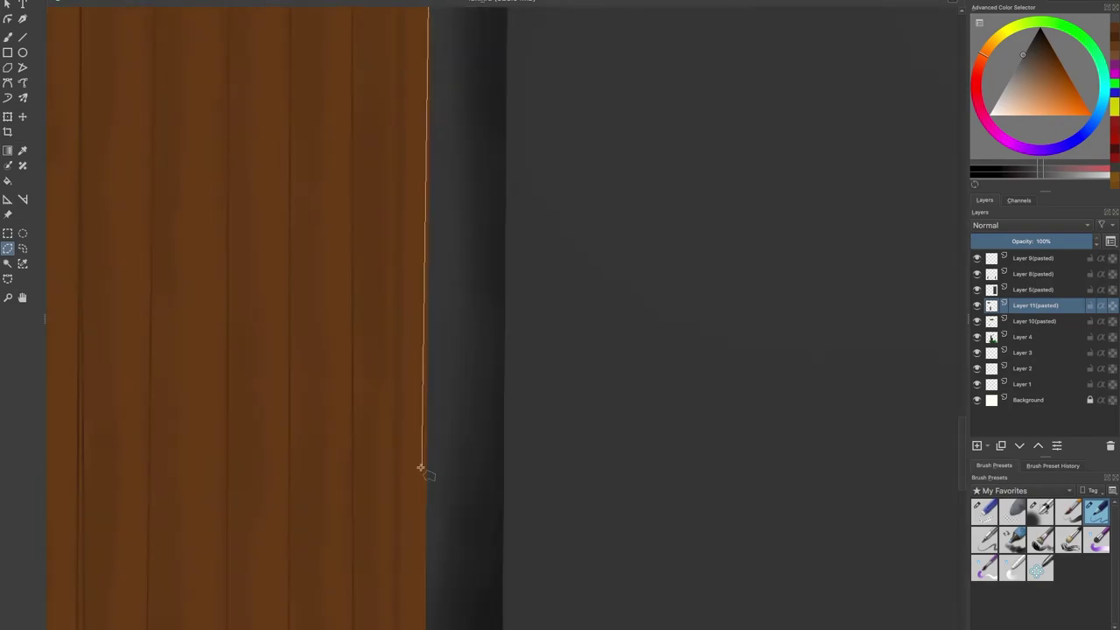
{"action": "scroll", "coordinate": [420, 470], "scroll_direction": "down", "scroll_amount": 5}
{"action": "left_click", "coordinate": [168, 435]}
{"action": "scroll", "coordinate": [184, 446], "scroll_direction": "left", "scroll_amount": 10}
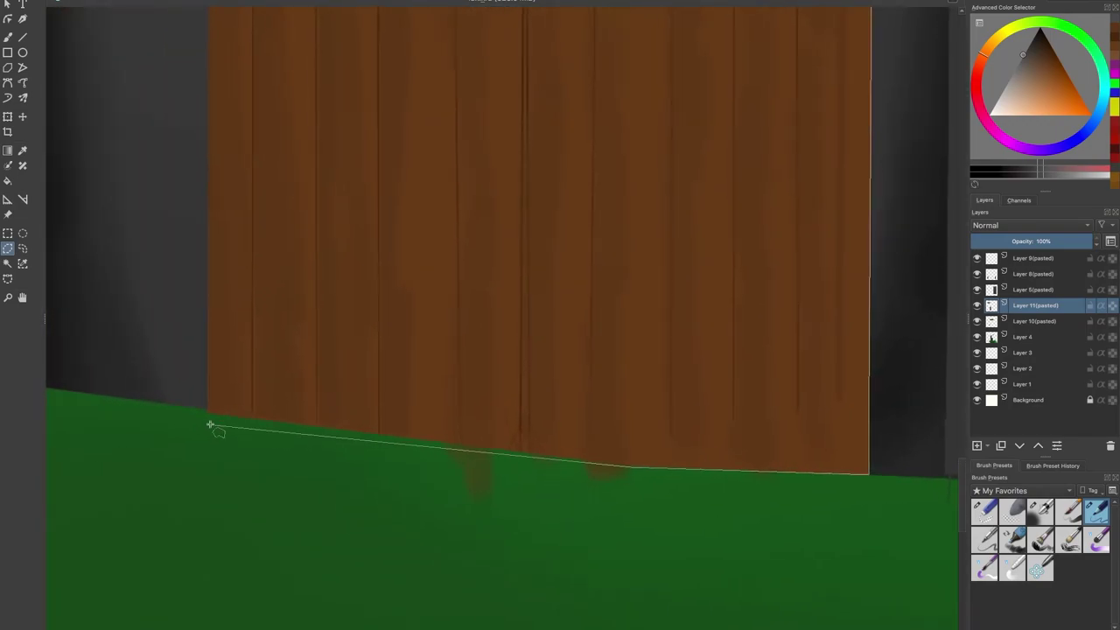
{"action": "scroll", "coordinate": [200, 368], "scroll_direction": "up", "scroll_amount": 10}
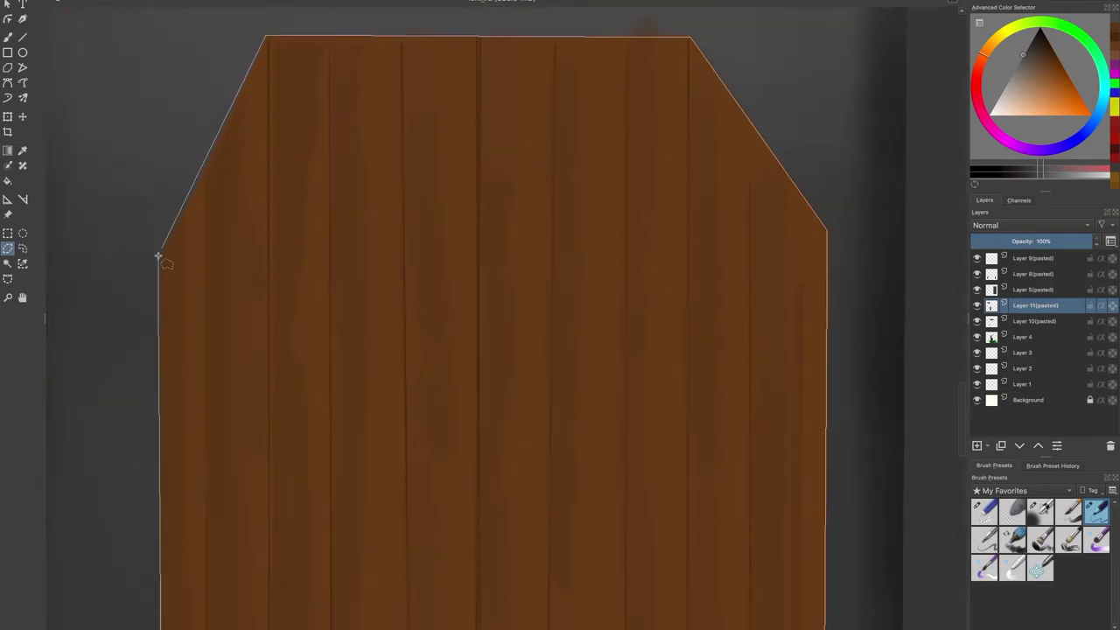
{"action": "left_click", "coordinate": [157, 257]}
Step: Move the selected door slightly left to center it in the middle wall, and clear the selection
{"action": "scroll", "coordinate": [224, 352], "scroll_direction": "down", "scroll_amount": 2}
{"action": "left_click", "coordinate": [23, 117]}
{"action": "left_click_drag", "start_coordinate": [337, 322], "coordinate": [327, 322]}
{"action": "scroll", "coordinate": [340, 337], "scroll_direction": "down", "scroll_amount": 3}
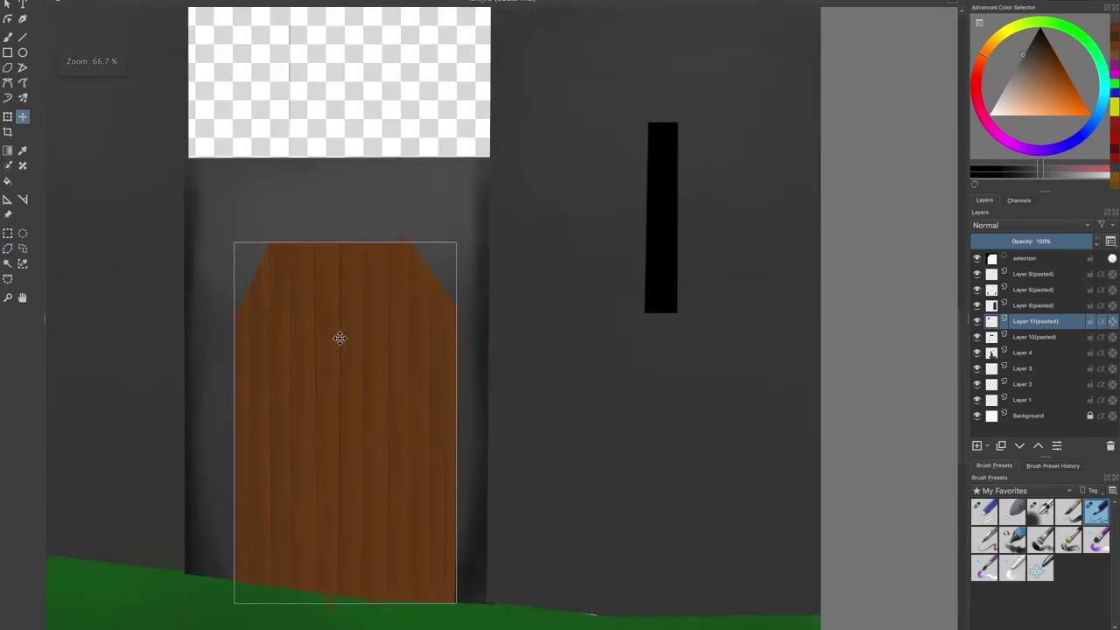
{"action": "scroll", "coordinate": [345, 372], "scroll_direction": "down", "scroll_amount": 2}
{"action": "left_click_drag", "start_coordinate": [432, 368], "coordinate": [420, 366]}
{"action": "scroll", "coordinate": [370, 528], "scroll_direction": "down", "scroll_amount": 3}
{"action": "scroll", "coordinate": [320, 432], "scroll_direction": "up", "scroll_amount": 5}
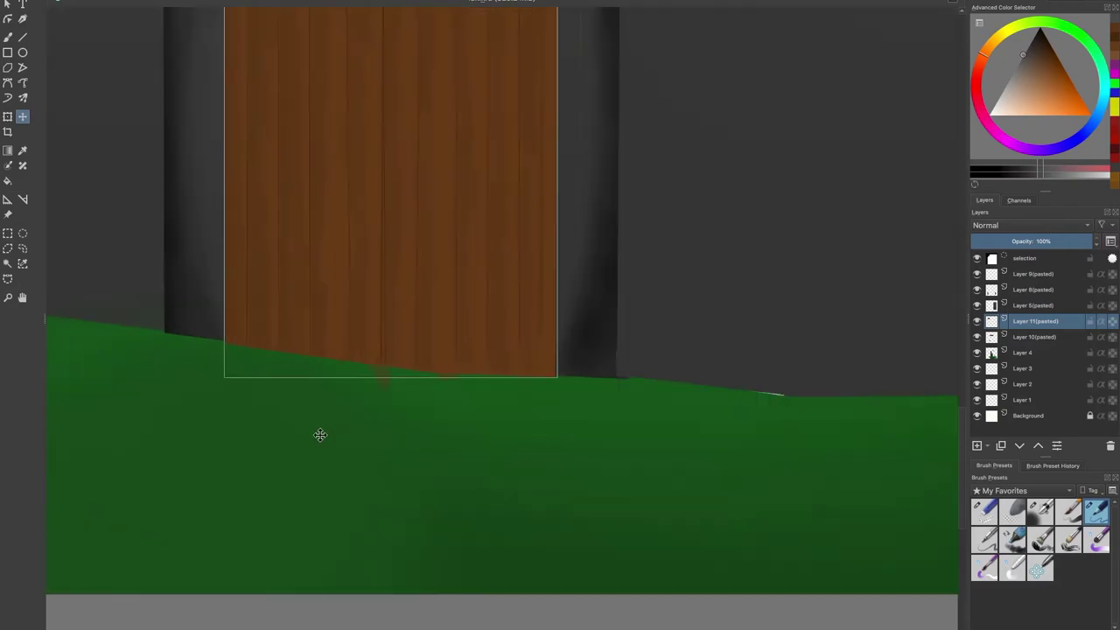
{"action": "scroll", "coordinate": [320, 428], "scroll_direction": "down", "scroll_amount": 4}
{"action": "scroll", "coordinate": [280, 386], "scroll_direction": "down", "scroll_amount": 2}
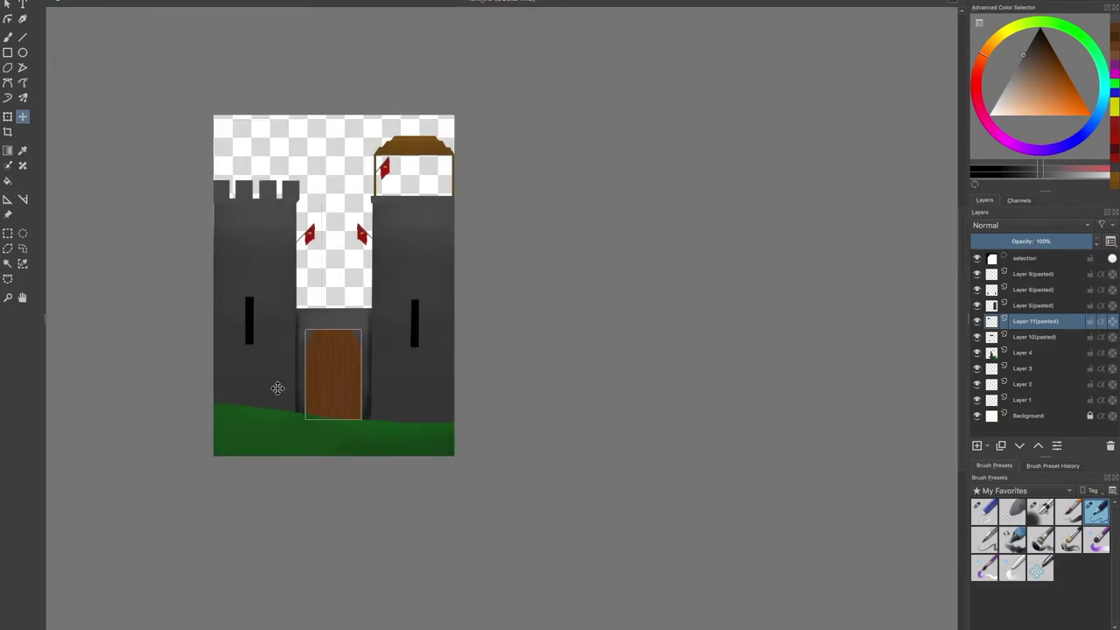
{"action": "right_click", "coordinate": [249, 346]}
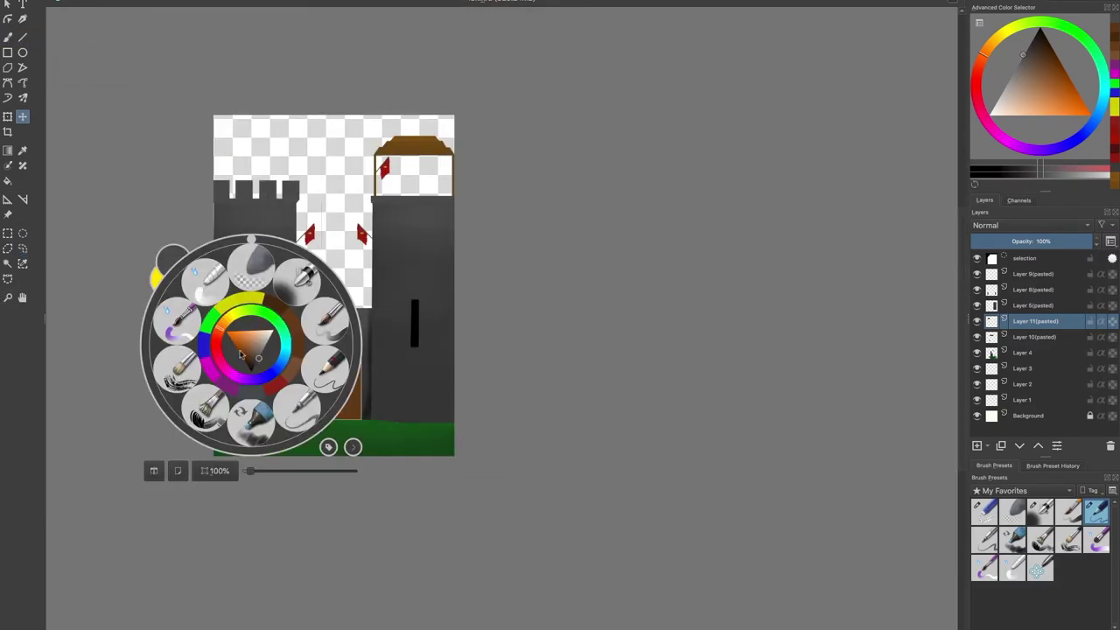
{"action": "right_click", "coordinate": [151, 256]}
{"action": "left_click", "coordinate": [175, 277]}
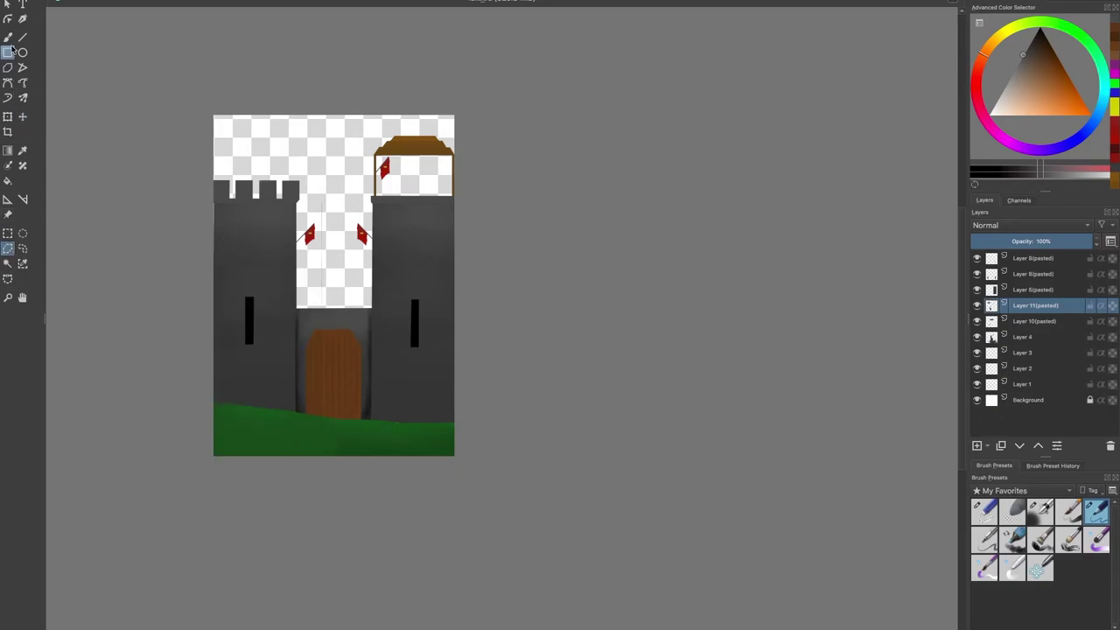
Step: Sample the green from the grass and outline the brown drips below the door with a polygonal selection
{"action": "left_click", "coordinate": [24, 155]}
{"action": "scroll", "coordinate": [467, 242], "scroll_direction": "up", "scroll_amount": 6}
{"action": "left_click", "coordinate": [332, 292]}
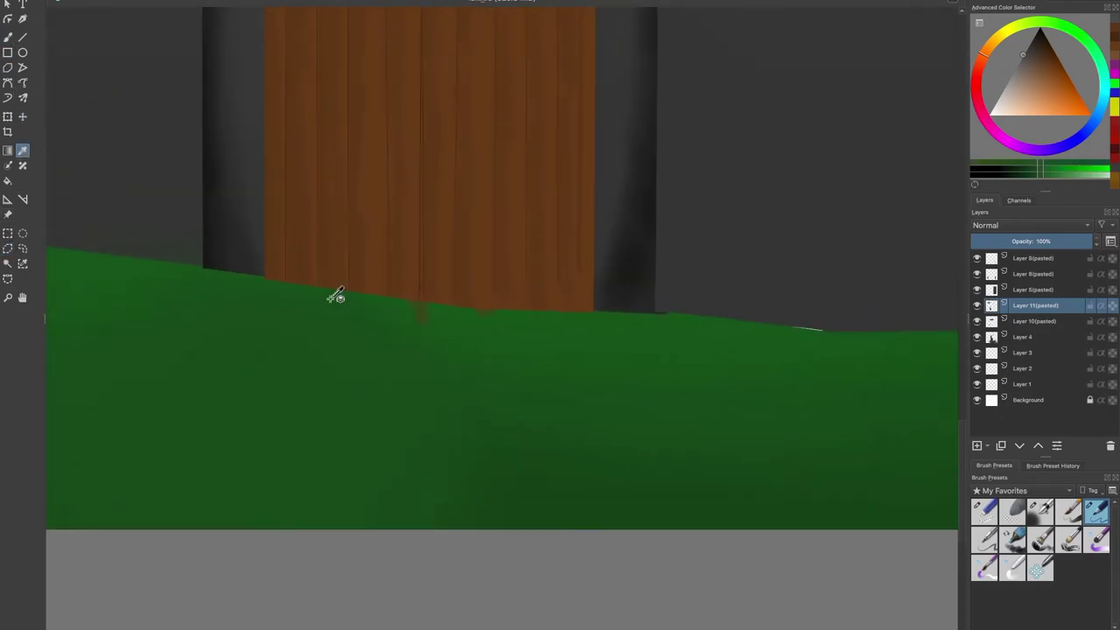
{"action": "left_click", "coordinate": [265, 278]}
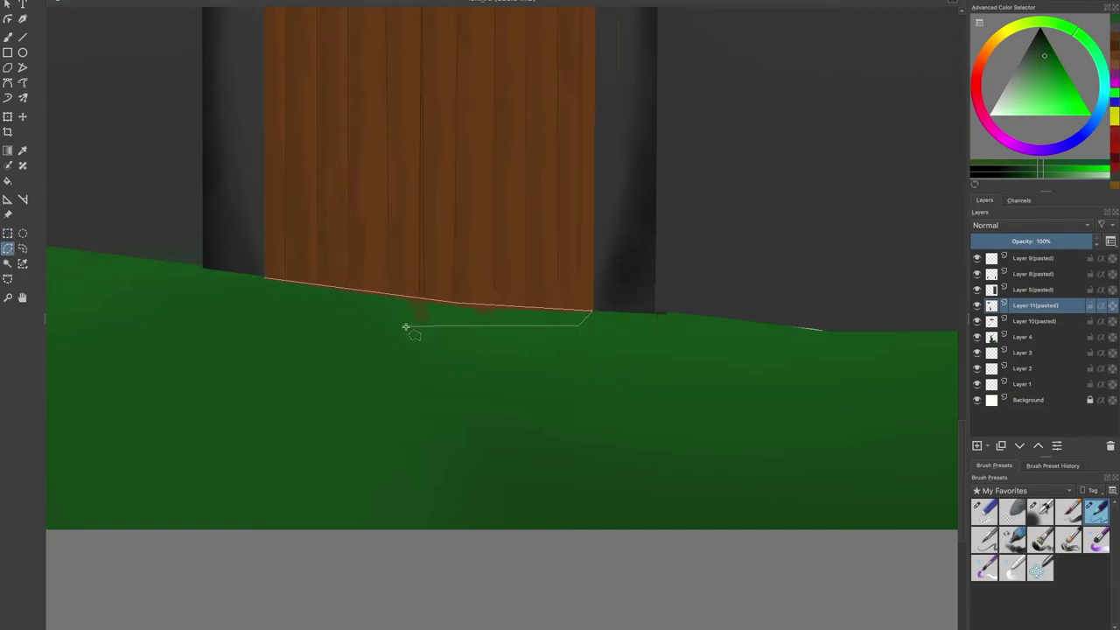
{"action": "left_click", "coordinate": [262, 278]}
Step: Paint the selected strip below the door with the sampled green using a soft brush, and clear the selection
{"action": "key", "text": "b"}
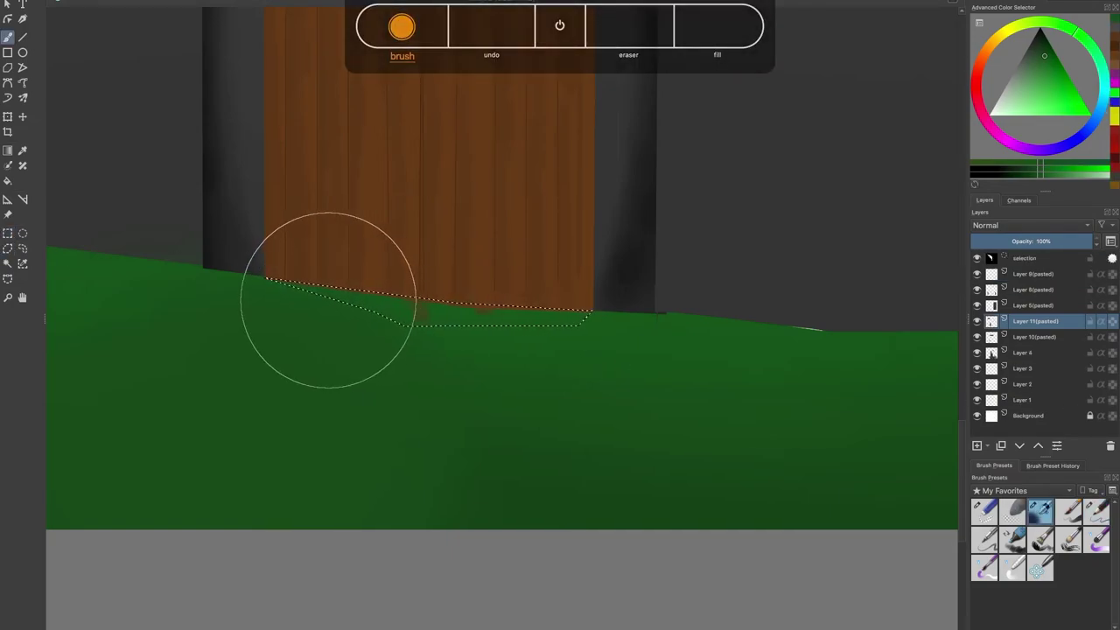
{"action": "mouse_move", "coordinate": [303, 266]}
{"action": "left_mouse_down"}
{"action": "mouse_move", "coordinate": [450, 325]}
{"action": "mouse_move", "coordinate": [148, 319]}
{"action": "left_mouse_up"}
{"action": "left_click", "coordinate": [8, 234]}
{"action": "right_click", "coordinate": [180, 318]}
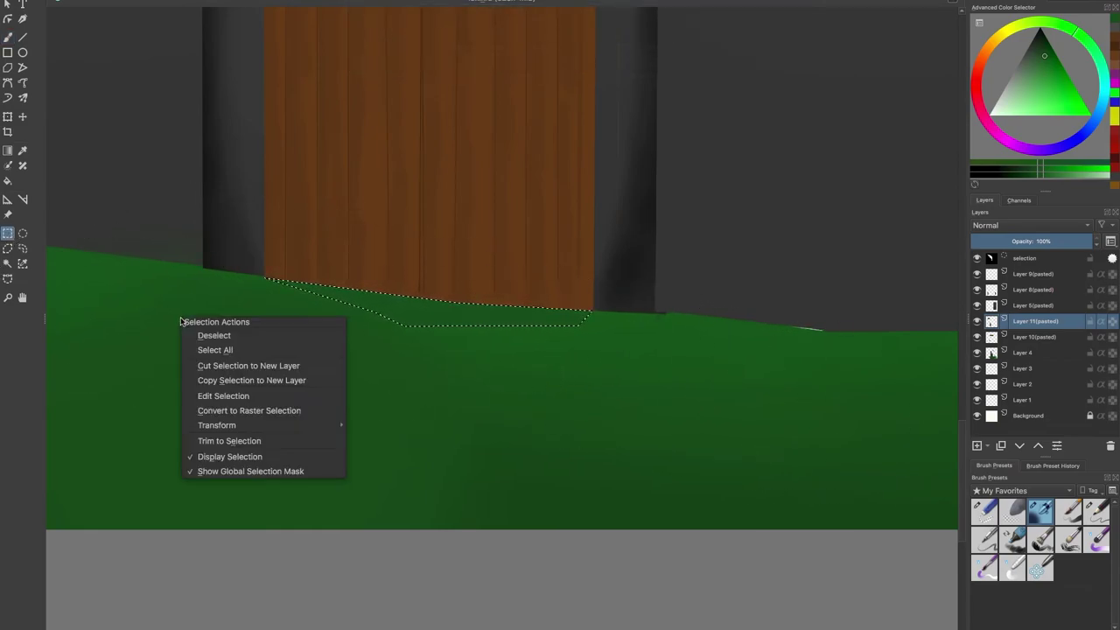
{"action": "left_click", "coordinate": [213, 335]}
Step: Try to blend the grass below the door with soft green strokes, and undo back to the selected strip
{"action": "key", "text": "b"}
{"action": "key", "text": "ctrl+z"}
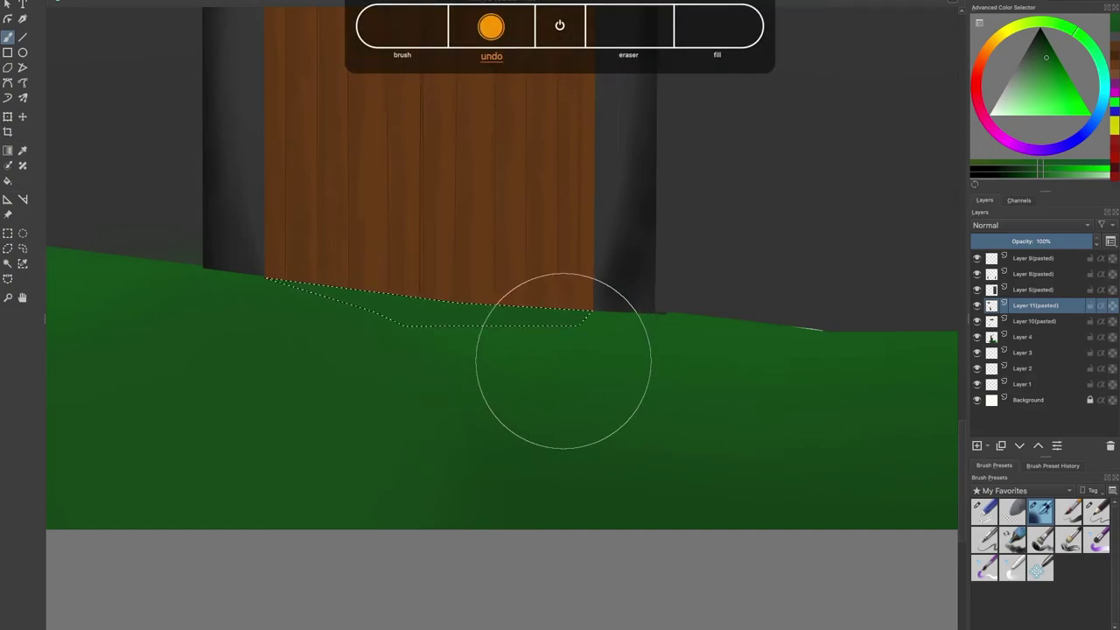
{"action": "key", "text": "ctrl+shift+a"}
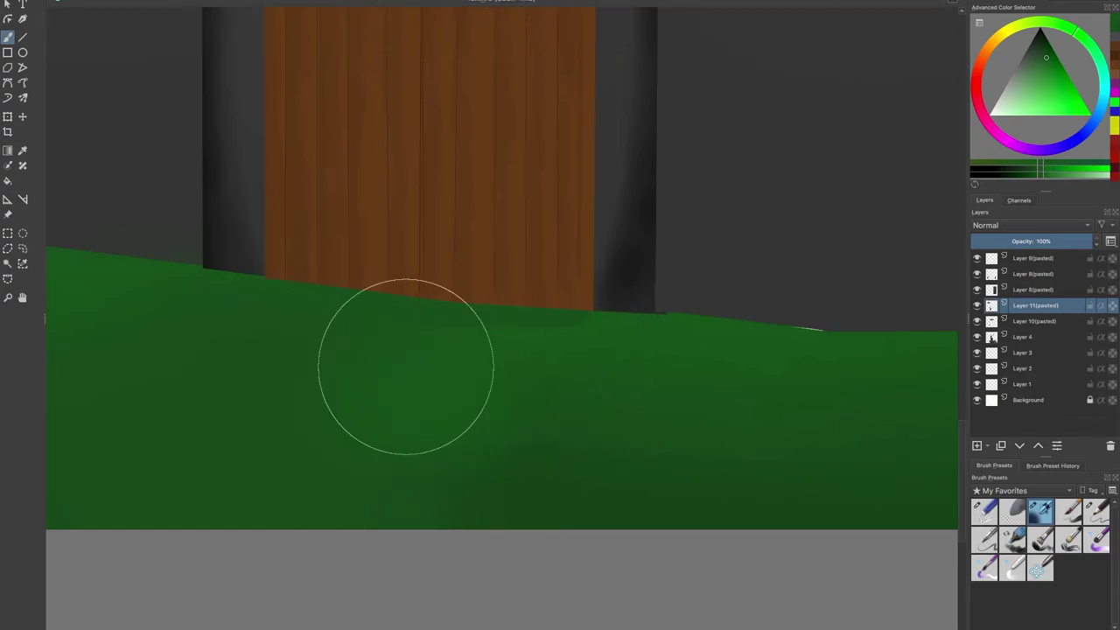
{"action": "key", "text": "ctrl+z"}
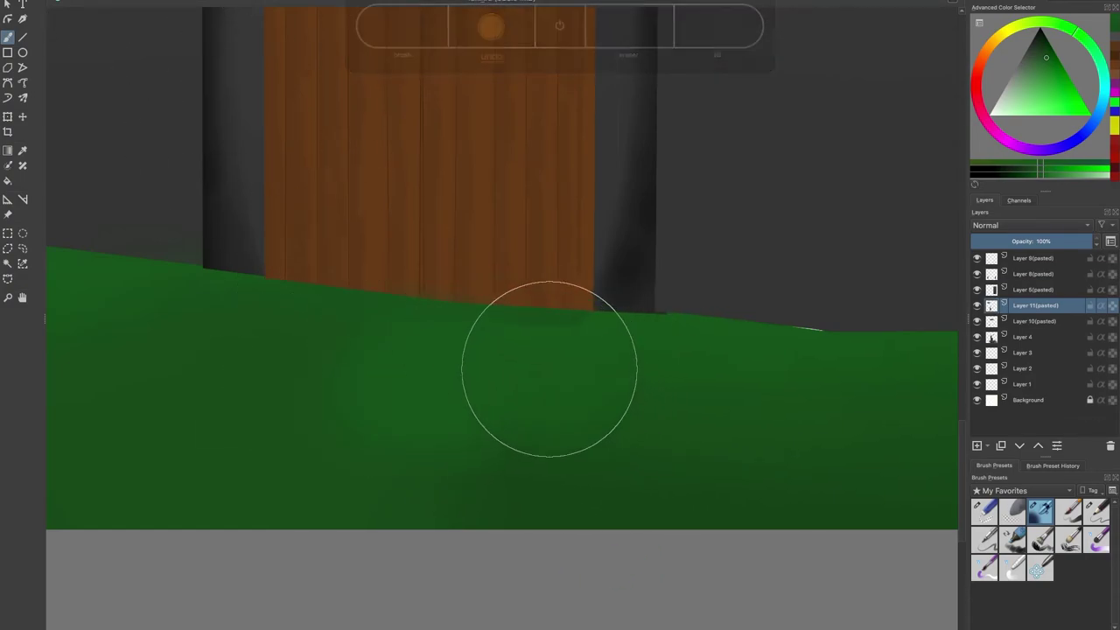
{"action": "scroll", "coordinate": [422, 515], "scroll_direction": "down", "scroll_amount": 4}
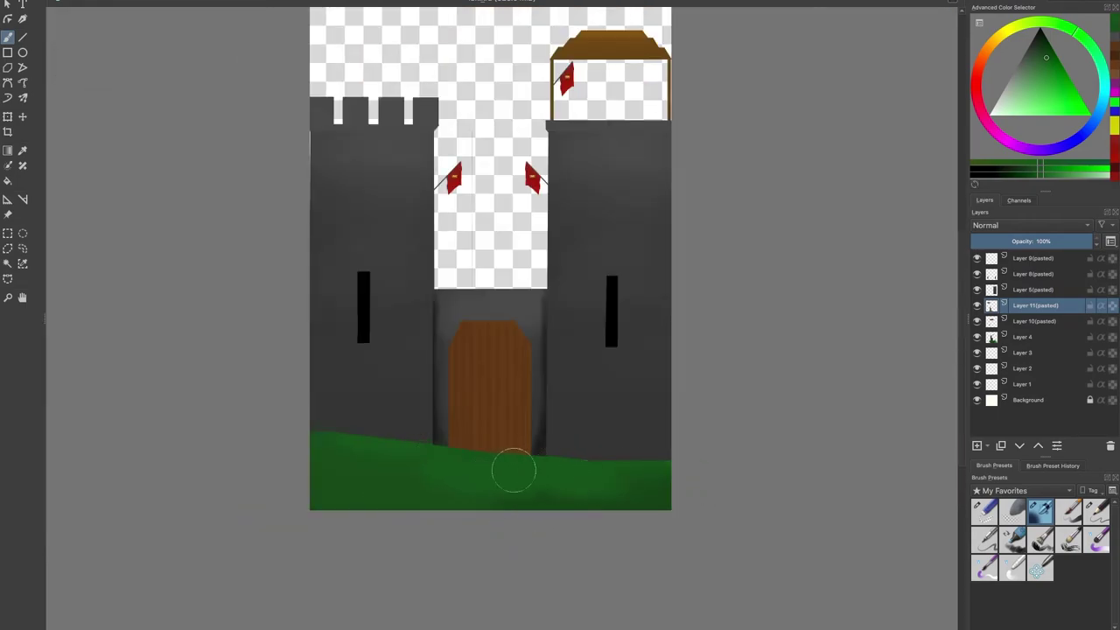
{"action": "key", "text": "ctrl+z"}
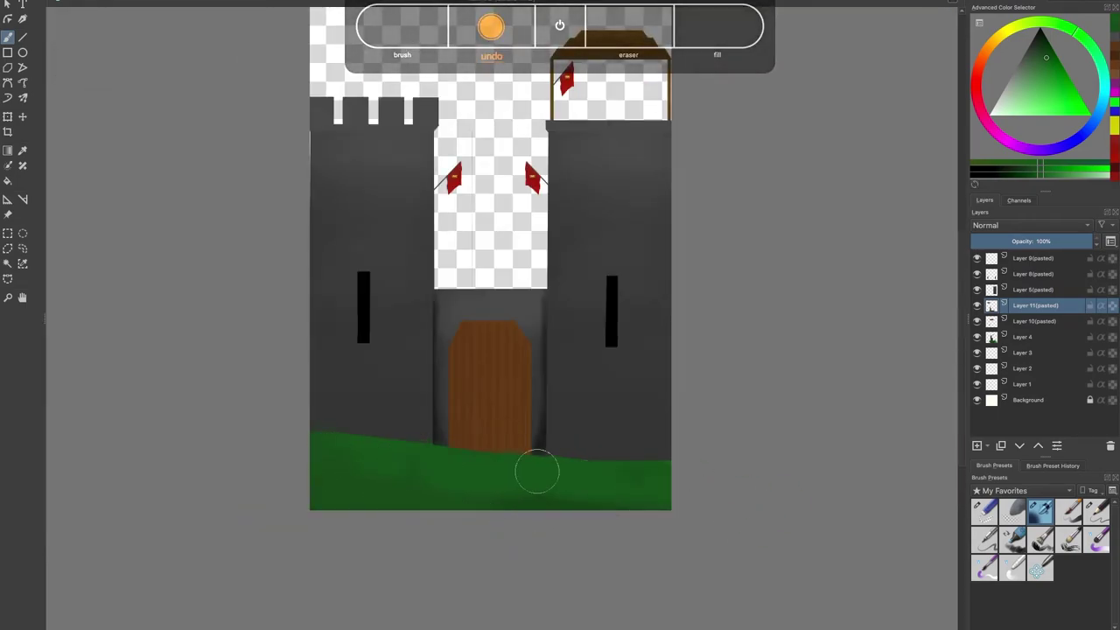
{"action": "scroll", "coordinate": [560, 492], "scroll_direction": "up", "scroll_amount": 2}
{"action": "key", "text": "ctrl+z"}
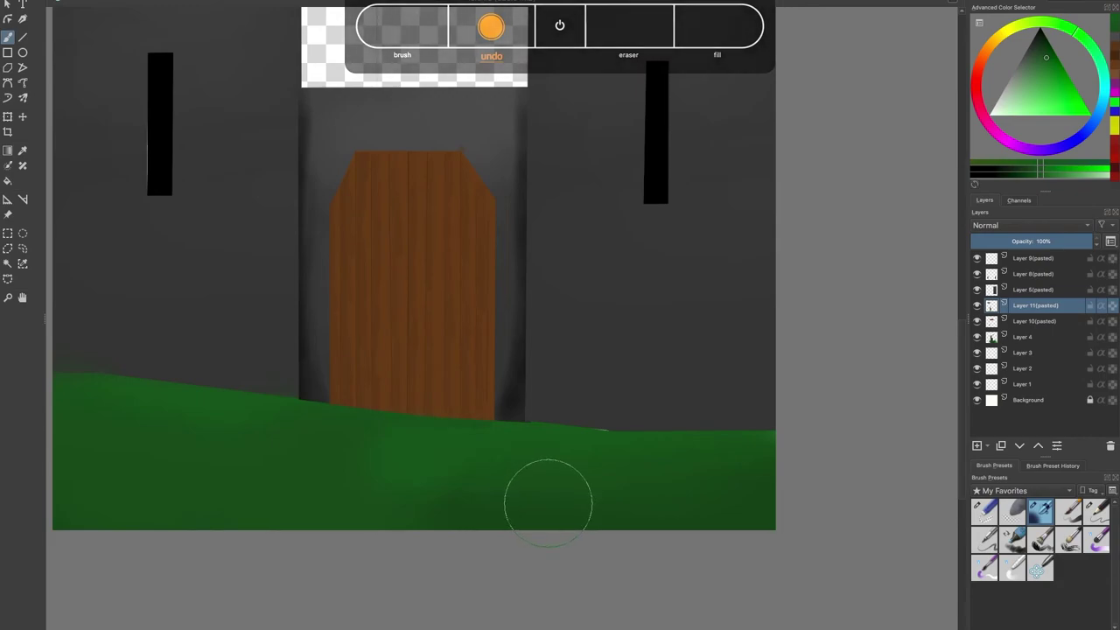
{"action": "scroll", "coordinate": [490, 486], "scroll_direction": "up", "scroll_amount": 2}
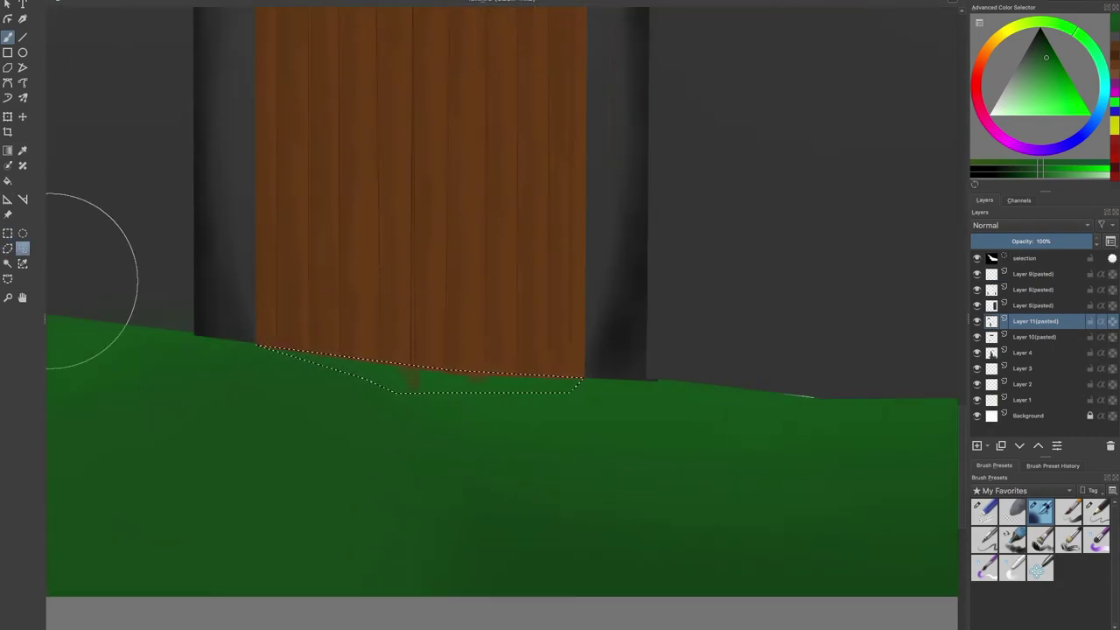
Step: Select the whole grass hill with a polygonal selection that follows its upper edge and runs outside the canvas around the other sides
{"action": "left_click", "coordinate": [7, 249]}
{"action": "scroll", "coordinate": [393, 437], "scroll_direction": "down", "scroll_amount": 1}
{"action": "left_click", "coordinate": [312, 397]}
{"action": "left_click", "coordinate": [378, 397]}
{"action": "left_click", "coordinate": [838, 457]}
{"action": "left_click", "coordinate": [901, 460]}
{"action": "left_click_drag", "start_coordinate": [775, 481], "coordinate": [98, 415]}
{"action": "left_click", "coordinate": [374, 407]}
{"action": "left_click", "coordinate": [646, 406]}
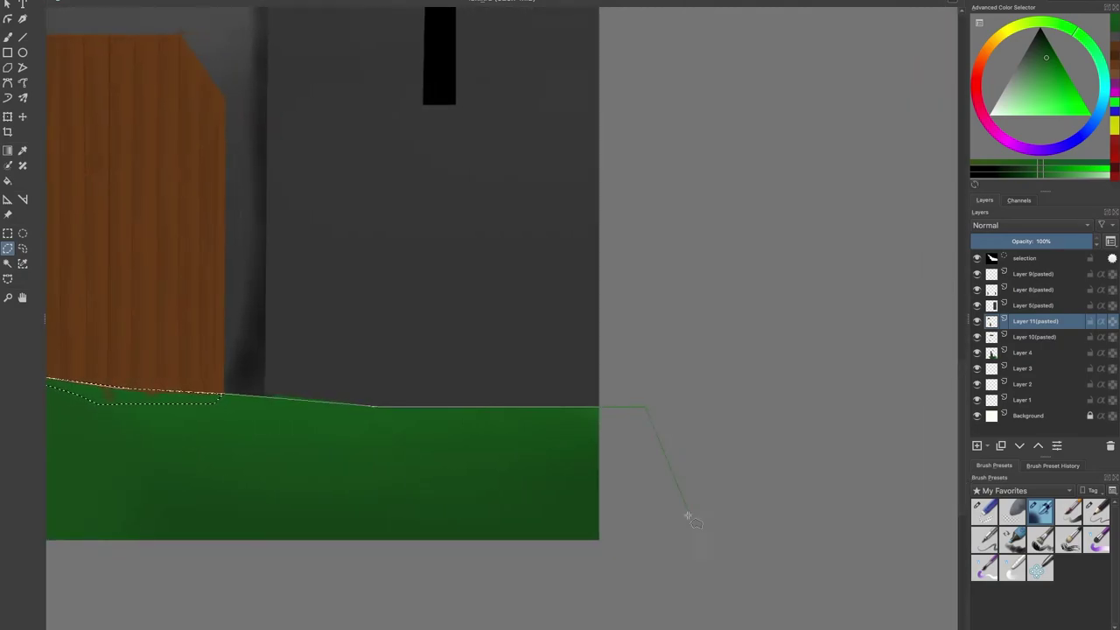
{"action": "left_click", "coordinate": [704, 562]}
{"action": "left_click_drag", "start_coordinate": [381, 555], "coordinate": [935, 547]}
{"action": "left_click", "coordinate": [152, 558]}
{"action": "left_click", "coordinate": [117, 479]}
{"action": "left_click", "coordinate": [147, 358]}
{"action": "left_click", "coordinate": [202, 323]}
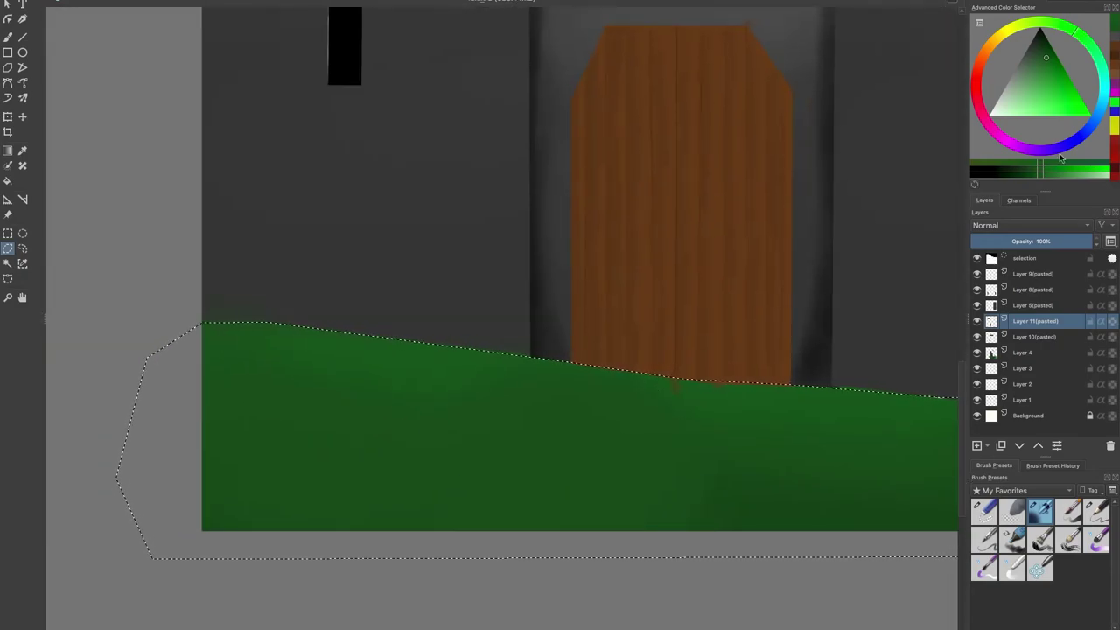
Step: Paint the whole selected grass hill with a brighter green using the soft brush
{"action": "key", "text": "b"}
{"action": "left_click", "coordinate": [1052, 66]}
{"action": "mouse_move", "coordinate": [220, 388]}
{"action": "left_mouse_down"}
{"action": "mouse_move", "coordinate": [349, 370]}
{"action": "mouse_move", "coordinate": [190, 505]}
{"action": "mouse_move", "coordinate": [619, 459]}
{"action": "mouse_move", "coordinate": [826, 486]}
{"action": "left_mouse_up"}
{"action": "left_click_drag", "start_coordinate": [789, 482], "coordinate": [643, 509]}
{"action": "scroll", "coordinate": [619, 140], "scroll_direction": "down", "scroll_amount": 2}
{"action": "left_click_drag", "start_coordinate": [700, 324], "coordinate": [801, 317]}
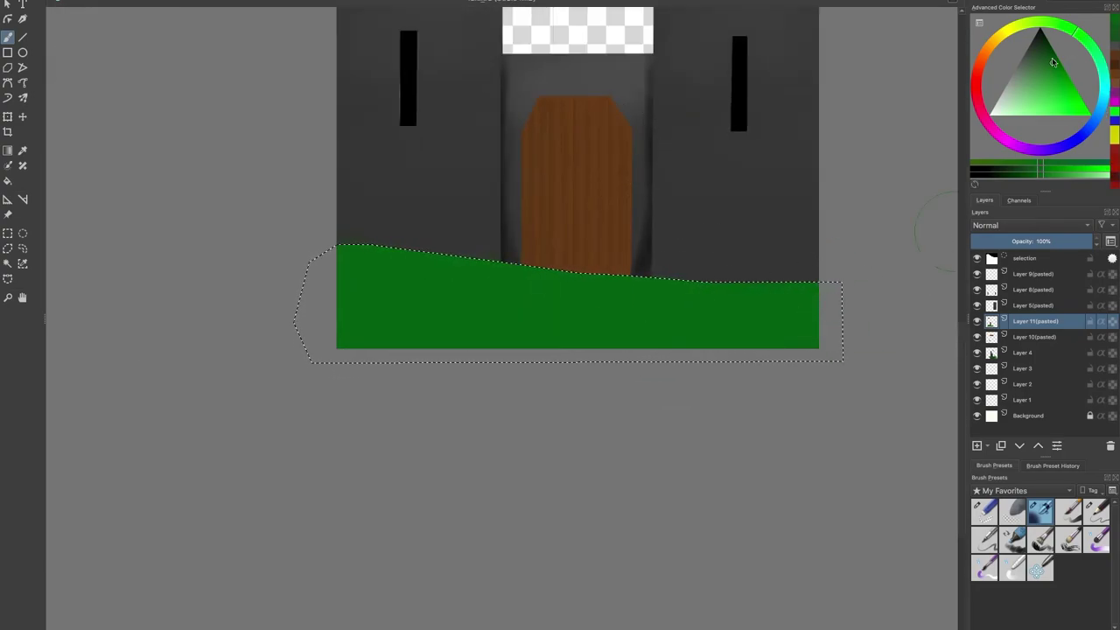
Step: Shade the upper part of the grass with progressively darker greens along the castle's base, and clear the selection
{"action": "left_click", "coordinate": [1049, 59]}
{"action": "mouse_move", "coordinate": [336, 255]}
{"action": "left_mouse_down"}
{"action": "mouse_move", "coordinate": [678, 293]}
{"action": "mouse_move", "coordinate": [429, 282]}
{"action": "mouse_move", "coordinate": [818, 288]}
{"action": "left_mouse_up"}
{"action": "left_click", "coordinate": [1047, 56]}
{"action": "left_click_drag", "start_coordinate": [488, 293], "coordinate": [900, 287]}
{"action": "left_click", "coordinate": [1044, 51]}
{"action": "mouse_move", "coordinate": [245, 230]}
{"action": "left_mouse_down"}
{"action": "mouse_move", "coordinate": [560, 253]}
{"action": "mouse_move", "coordinate": [540, 249]}
{"action": "left_mouse_up"}
{"action": "scroll", "coordinate": [734, 346], "scroll_direction": "up", "scroll_amount": 1}
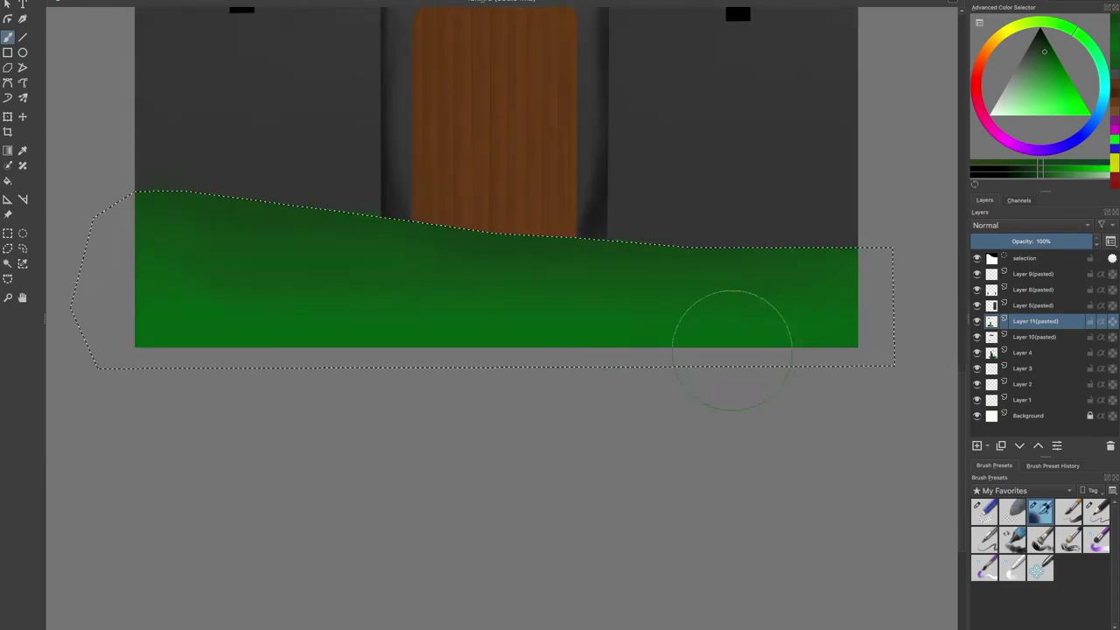
{"action": "scroll", "coordinate": [635, 336], "scroll_direction": "down", "scroll_amount": 1}
{"action": "scroll", "coordinate": [635, 337], "scroll_direction": "down", "scroll_amount": 1}
{"action": "scroll", "coordinate": [596, 249], "scroll_direction": "down", "scroll_amount": 1}
{"action": "left_click_drag", "start_coordinate": [596, 249], "coordinate": [548, 339]}
{"action": "left_click", "coordinate": [8, 233]}
{"action": "right_click", "coordinate": [222, 275]}
{"action": "left_click", "coordinate": [249, 288]}
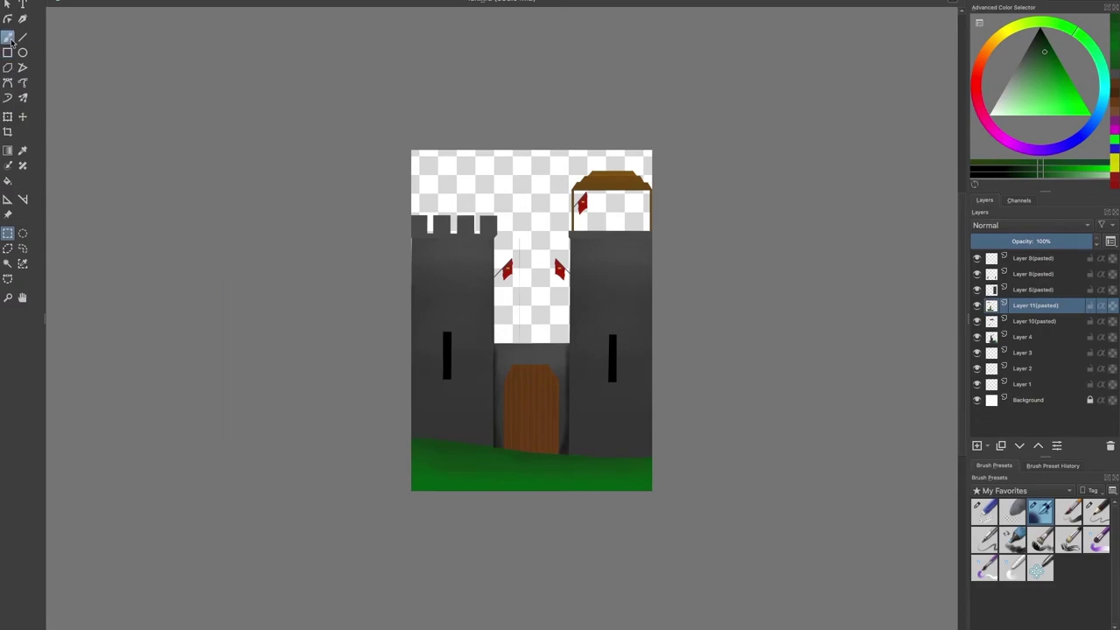
Step: Start a polygonal selection of the empty sky, running outside the canvas above the castle and down to the right tower's top
{"action": "scroll", "coordinate": [366, 187], "scroll_direction": "up", "scroll_amount": 1}
{"action": "left_click", "coordinate": [367, 120]}
{"action": "scroll", "coordinate": [918, 97], "scroll_direction": "down", "scroll_amount": 2}
{"action": "left_click_drag", "start_coordinate": [939, 100], "coordinate": [729, 128]}
{"action": "left_click", "coordinate": [758, 119]}
{"action": "scroll", "coordinate": [719, 185], "scroll_direction": "up", "scroll_amount": 5}
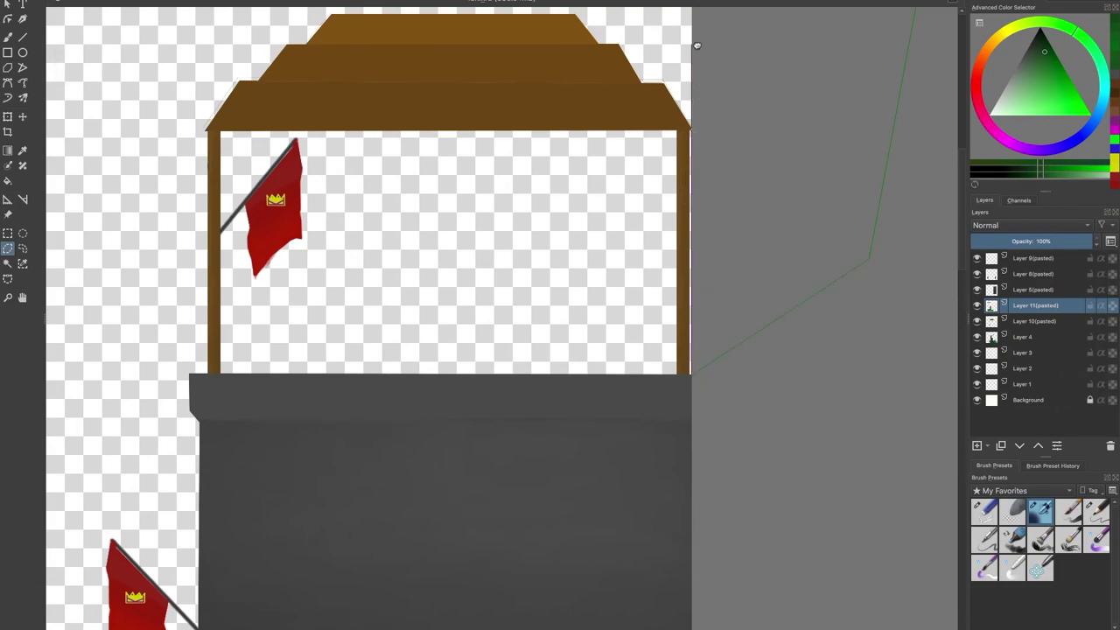
Step: Continue the sky selection along the stepped outline of the tiered brown roof, from its right side over the top to the left
{"action": "left_click_drag", "start_coordinate": [697, 46], "coordinate": [668, 363]}
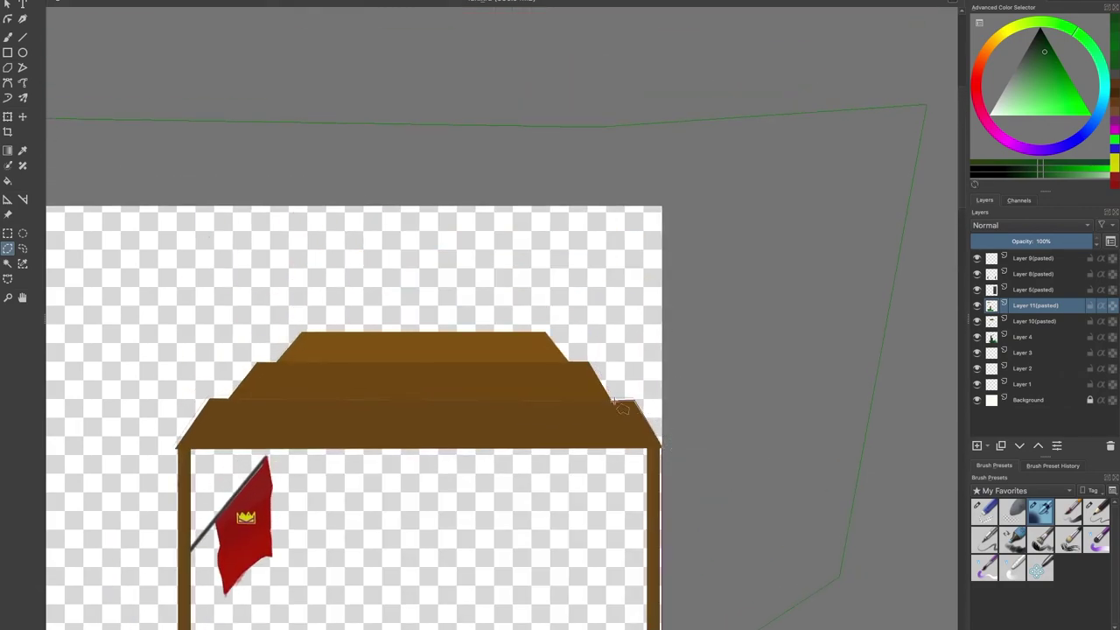
{"action": "left_click", "coordinate": [546, 331]}
{"action": "scroll", "coordinate": [485, 346], "scroll_direction": "up", "scroll_amount": 3}
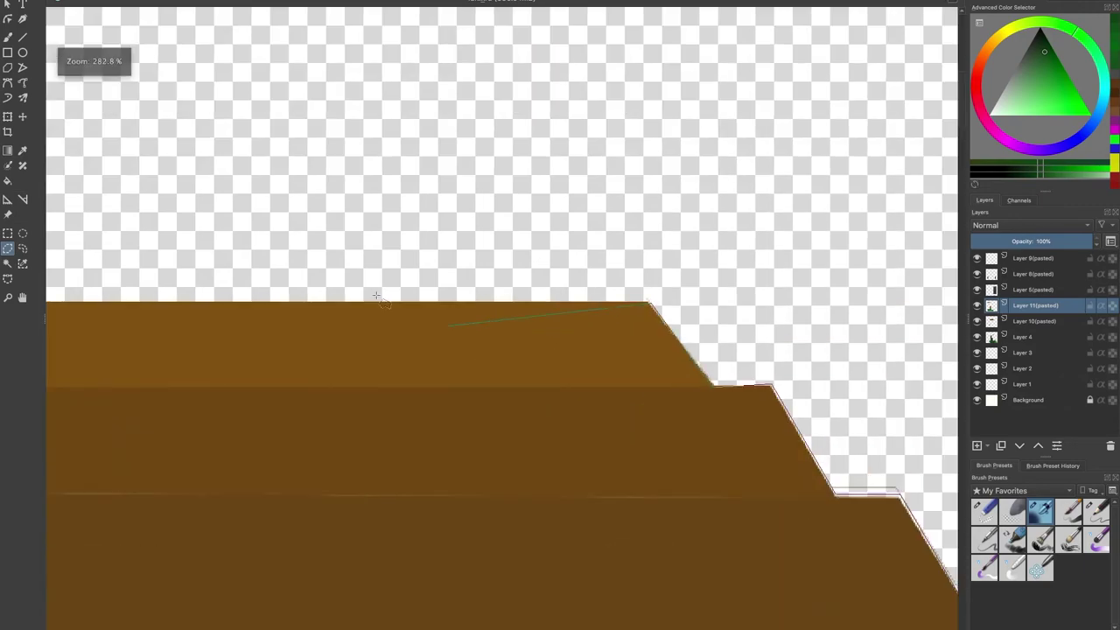
{"action": "left_click_drag", "start_coordinate": [482, 345], "coordinate": [940, 387]}
{"action": "left_click", "coordinate": [424, 345]}
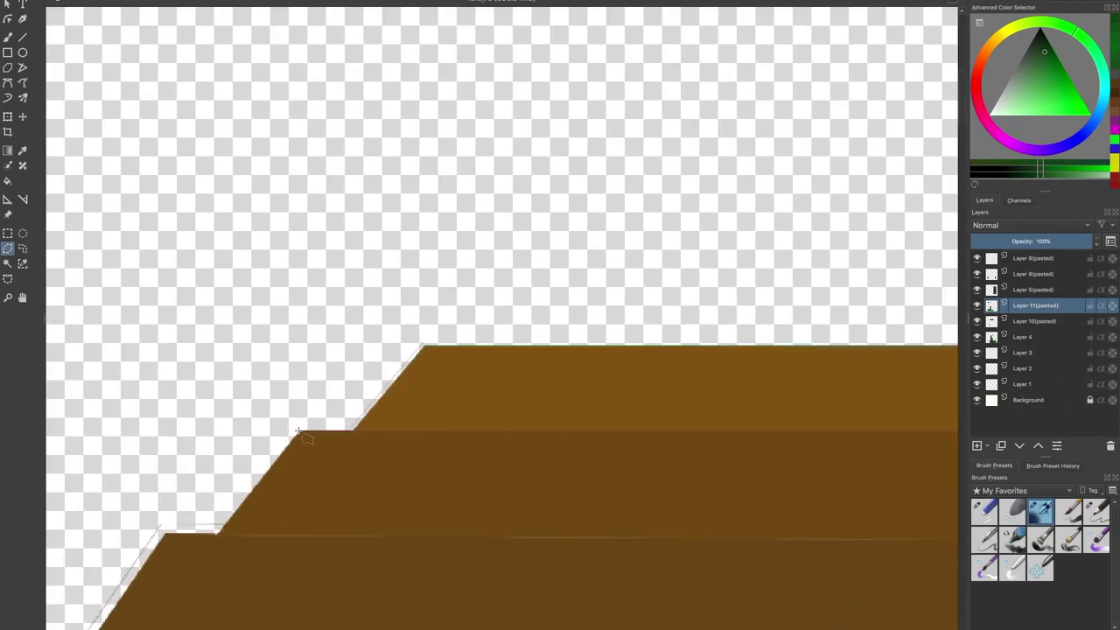
{"action": "left_click_drag", "start_coordinate": [173, 541], "coordinate": [413, 77]}
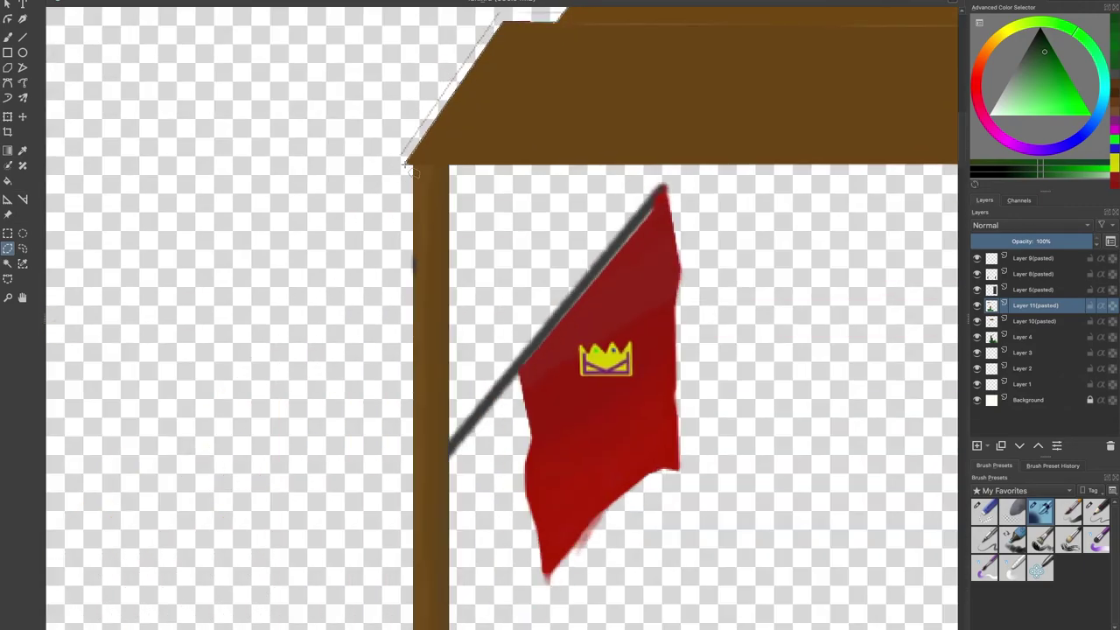
Step: Try to continue the sky selection down the roof's left post and along the right tower's left side
{"action": "scroll", "coordinate": [411, 167], "scroll_direction": "down", "scroll_amount": 10}
{"action": "scroll", "coordinate": [411, 166], "scroll_direction": "left", "scroll_amount": 2}
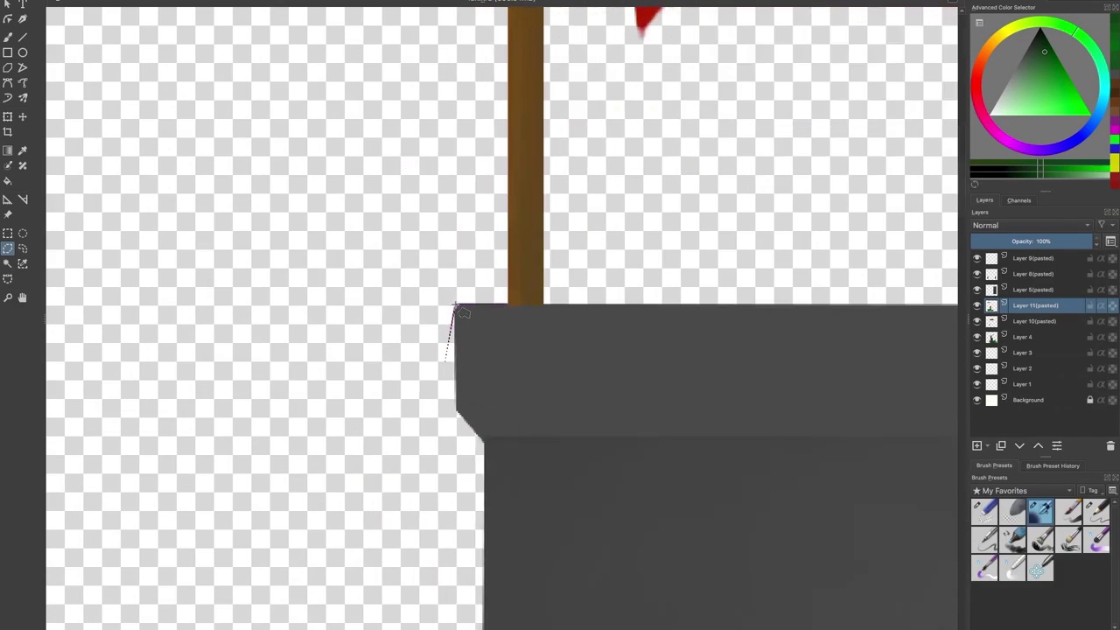
{"action": "left_click", "coordinate": [485, 443]}
{"action": "left_click_drag", "start_coordinate": [487, 495], "coordinate": [514, 156]}
{"action": "left_click_drag", "start_coordinate": [510, 459], "coordinate": [506, 149]}
{"action": "left_click", "coordinate": [503, 370]}
{"action": "right_click", "coordinate": [499, 253]}
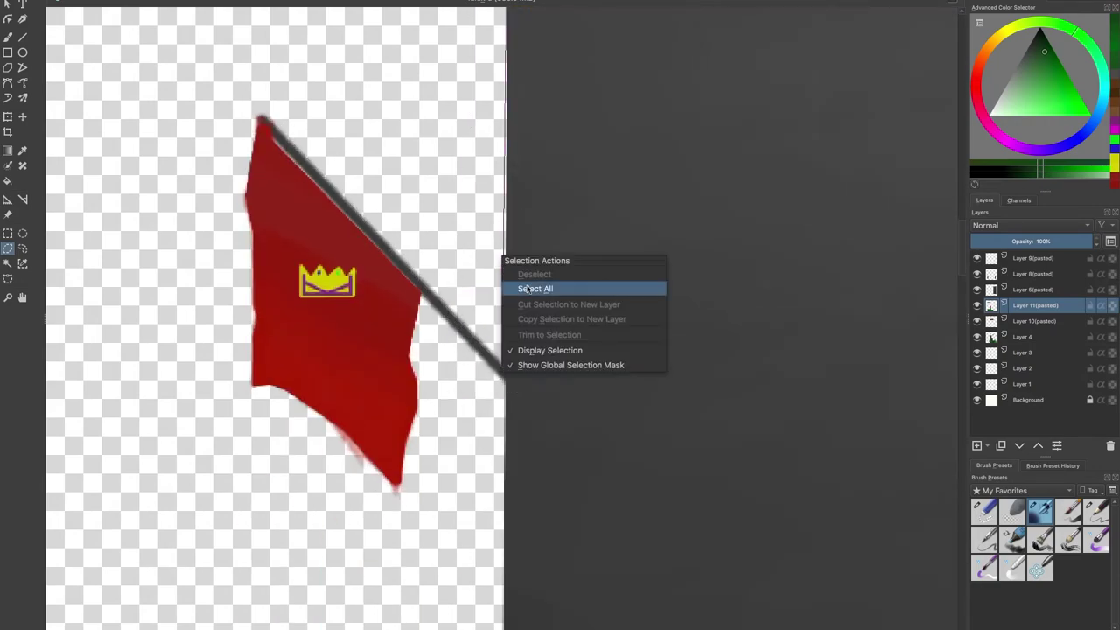
{"action": "left_click", "coordinate": [557, 365]}
{"action": "scroll", "coordinate": [500, 299], "scroll_direction": "down", "scroll_amount": 7}
{"action": "scroll", "coordinate": [712, 247], "scroll_direction": "up", "scroll_amount": 5}
{"action": "scroll", "coordinate": [665, 332], "scroll_direction": "right", "scroll_amount": 5}
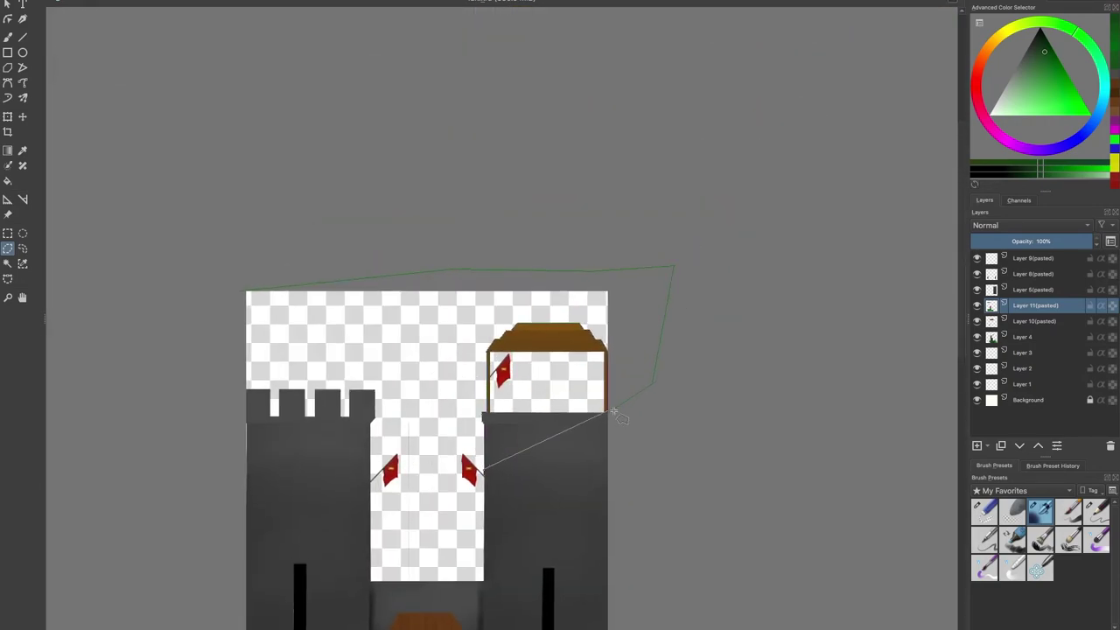
{"action": "left_click", "coordinate": [249, 289]}
Step: Try to outline the sky between the towers up to the left tower's flag, and clear the resulting selection
{"action": "scroll", "coordinate": [639, 411], "scroll_direction": "up", "scroll_amount": 9}
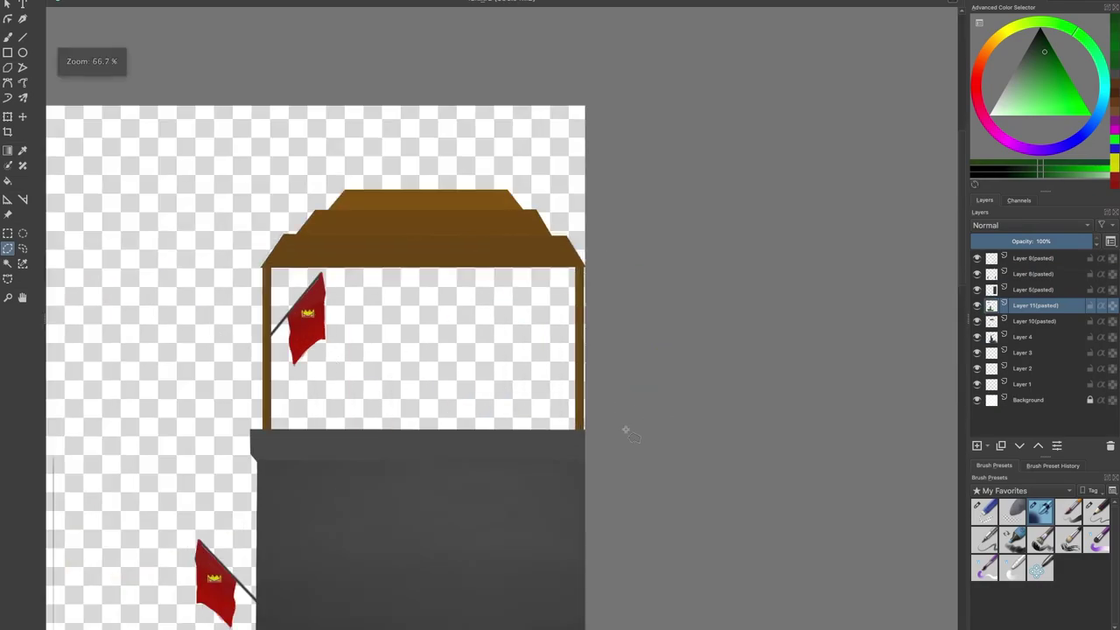
{"action": "scroll", "coordinate": [472, 341], "scroll_direction": "down", "scroll_amount": 8}
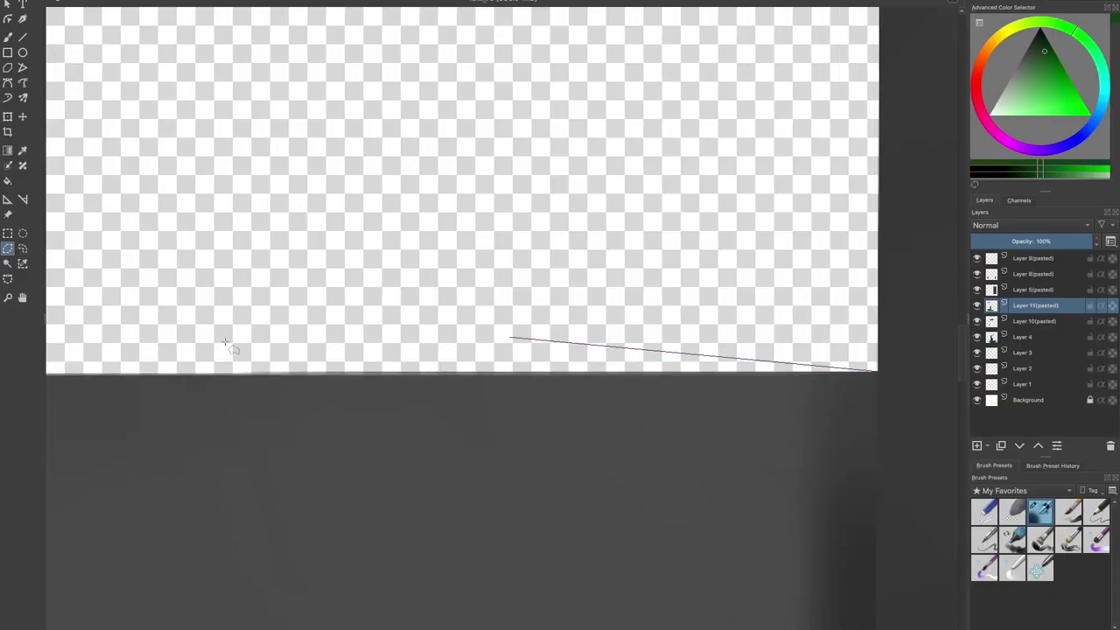
{"action": "scroll", "coordinate": [391, 354], "scroll_direction": "up", "scroll_amount": 2}
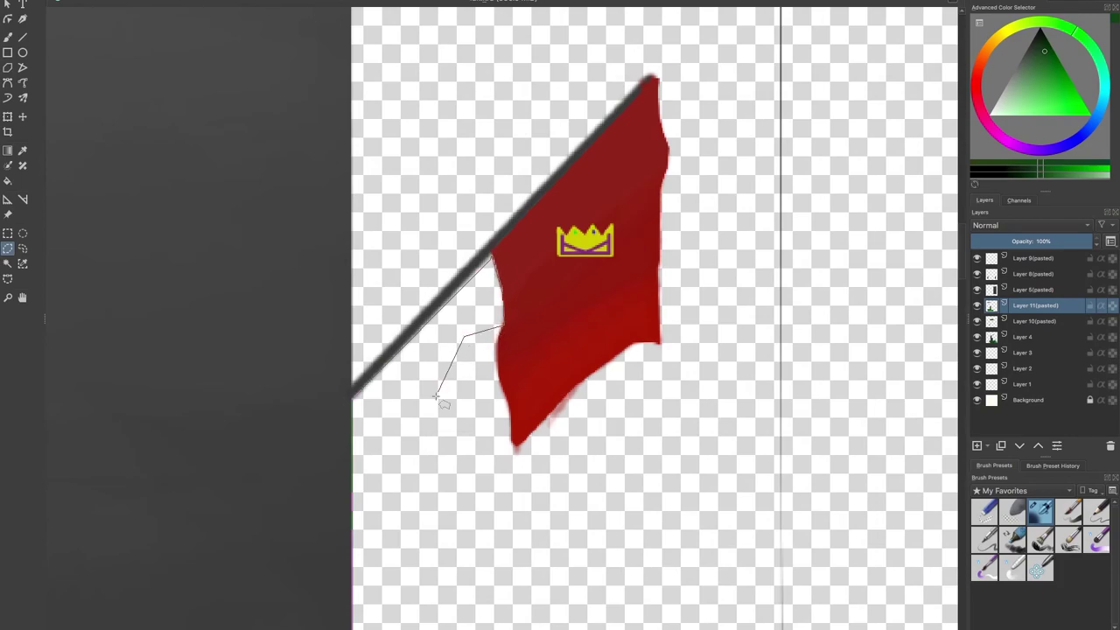
{"action": "scroll", "coordinate": [514, 447], "scroll_direction": "down", "scroll_amount": 6}
{"action": "left_click", "coordinate": [646, 573]}
{"action": "right_click", "coordinate": [597, 509]}
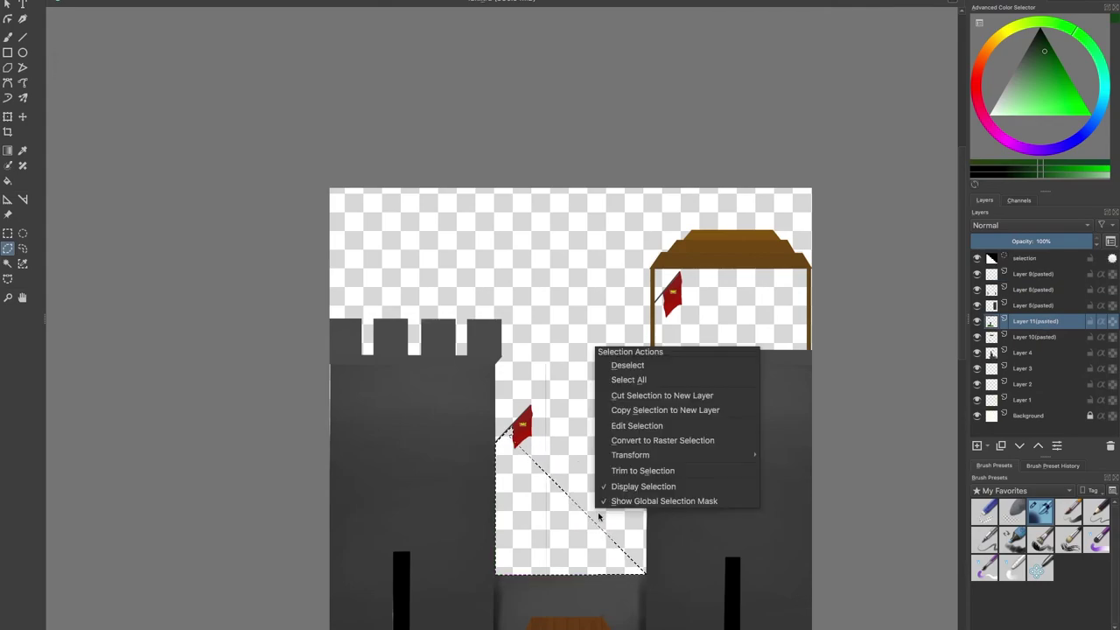
{"action": "left_click", "coordinate": [628, 365]}
Step: Try placing Layer 1 beneath the Background layer and painting dark green inside a small selection between the towers
{"action": "left_click", "coordinate": [1028, 403]}
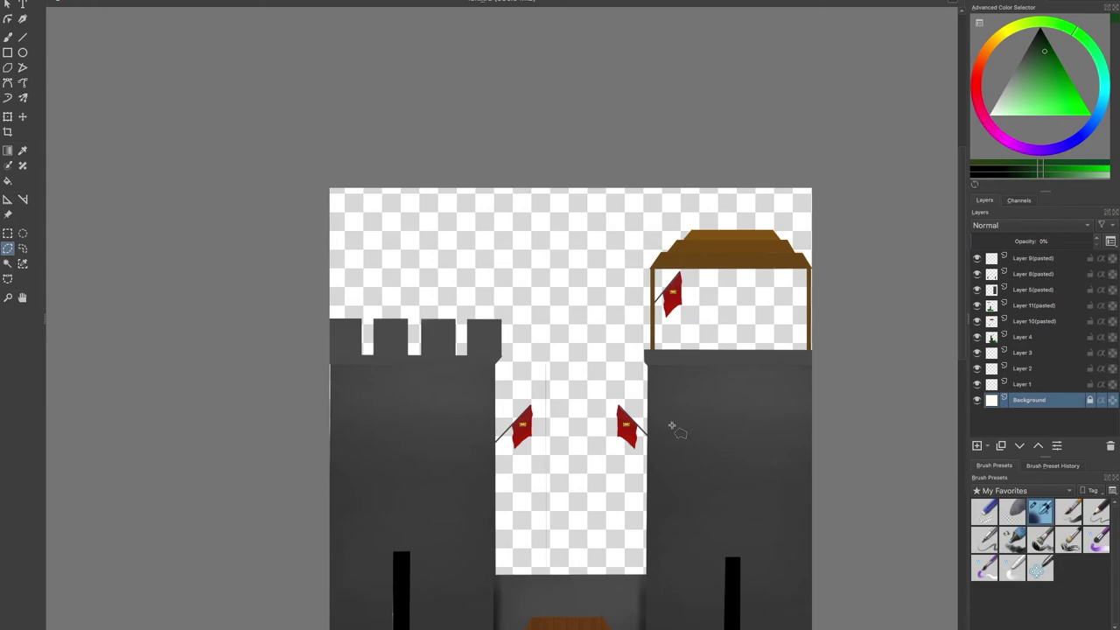
{"action": "double_click", "coordinate": [600, 426]}
{"action": "key", "text": "b"}
{"action": "left_click", "coordinate": [639, 407]}
{"action": "left_click_drag", "start_coordinate": [1014, 403], "coordinate": [1017, 424]}
{"action": "mouse_move", "coordinate": [665, 367]}
{"action": "left_mouse_down"}
{"action": "mouse_move", "coordinate": [587, 375]}
{"action": "mouse_move", "coordinate": [632, 332]}
{"action": "mouse_move", "coordinate": [604, 385]}
{"action": "left_mouse_up"}
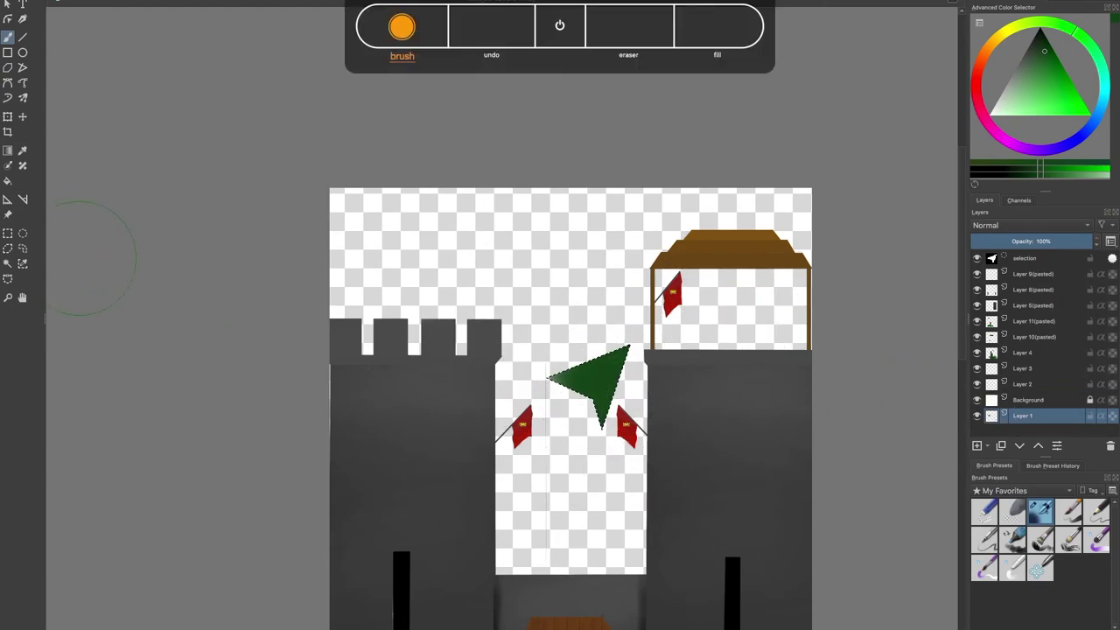
Step: Undo the green stroke and the layer reordering, and clear the small selection between the towers
{"action": "key", "text": "ctrl+z"}
{"action": "key", "text": "ctrl+z"}
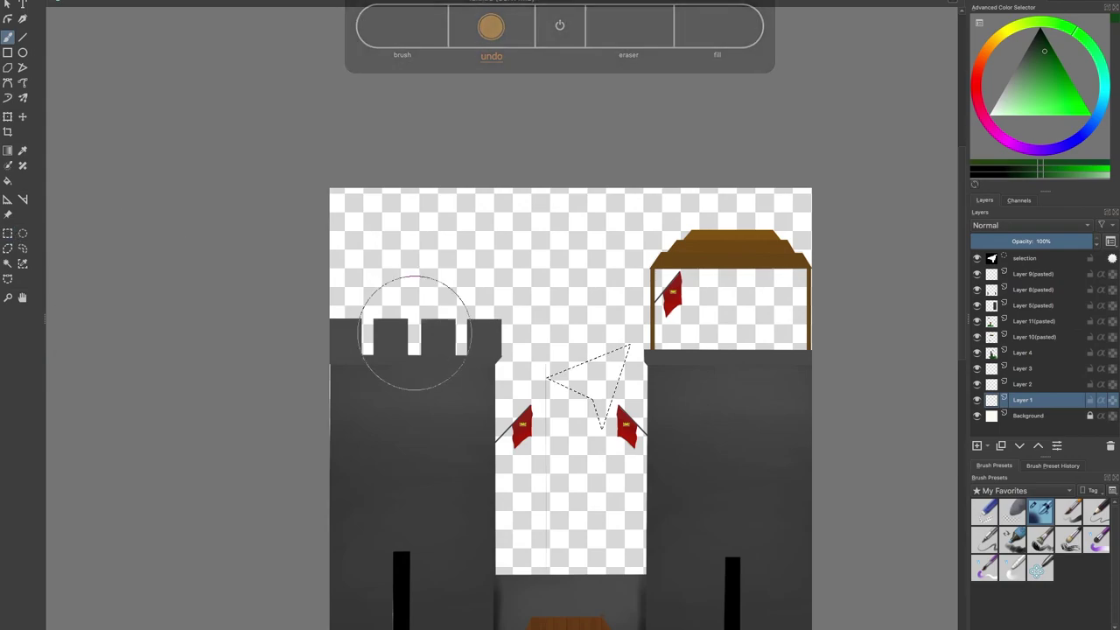
{"action": "right_click", "coordinate": [522, 341]}
{"action": "left_click", "coordinate": [408, 278]}
{"action": "right_click", "coordinate": [399, 272]}
{"action": "left_click", "coordinate": [416, 291]}
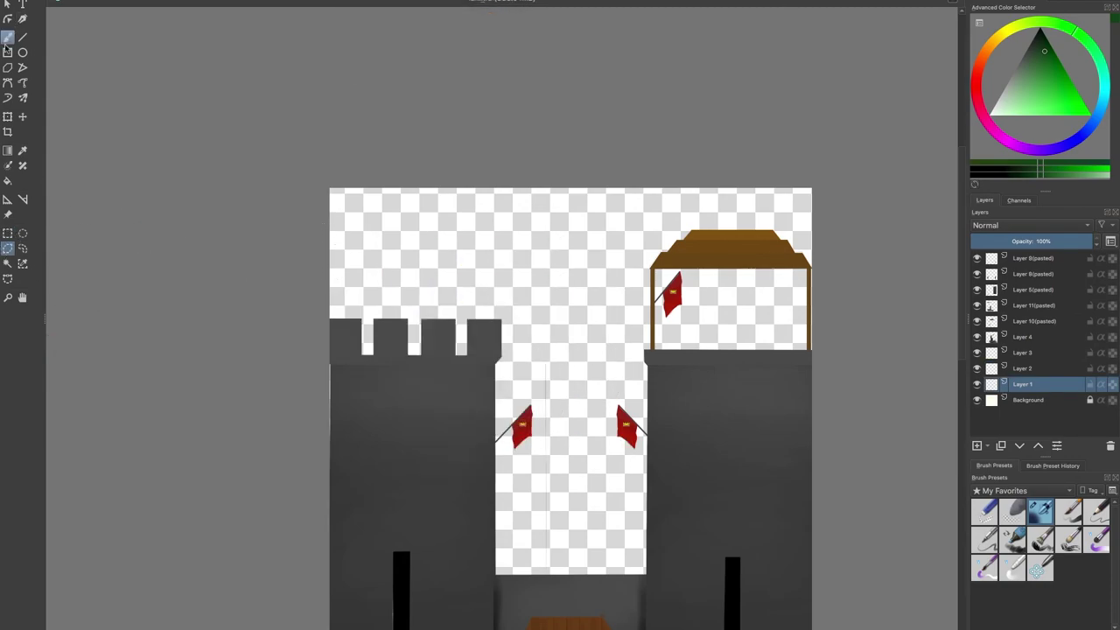
Step: Paint the whole sky teal on Layer 1, behind the castle towers, roof and flags
{"action": "left_click_drag", "start_coordinate": [1106, 117], "coordinate": [1102, 82]}
{"action": "mouse_move", "coordinate": [1033, 72]}
{"action": "left_mouse_down"}
{"action": "mouse_move", "coordinate": [1047, 83]}
{"action": "mouse_move", "coordinate": [1064, 74]}
{"action": "left_mouse_up"}
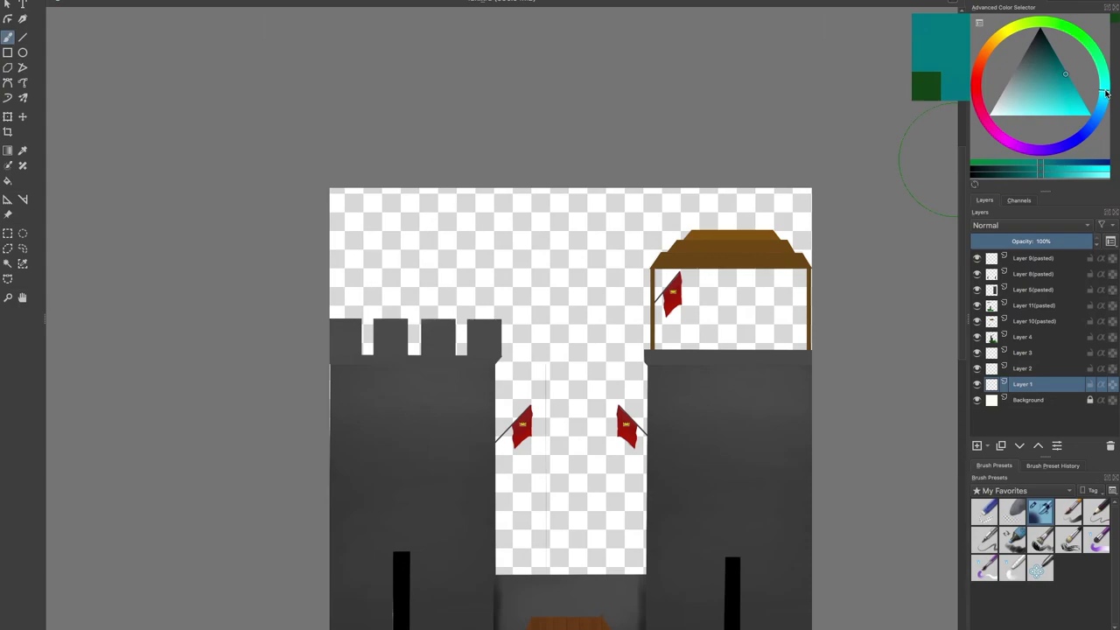
{"action": "left_click_drag", "start_coordinate": [337, 214], "coordinate": [341, 236]}
{"action": "mouse_move", "coordinate": [431, 206]}
{"action": "left_mouse_down"}
{"action": "mouse_move", "coordinate": [717, 289]}
{"action": "mouse_move", "coordinate": [612, 206]}
{"action": "mouse_move", "coordinate": [312, 404]}
{"action": "mouse_move", "coordinate": [669, 586]}
{"action": "mouse_move", "coordinate": [630, 532]}
{"action": "mouse_move", "coordinate": [568, 542]}
{"action": "left_mouse_up"}
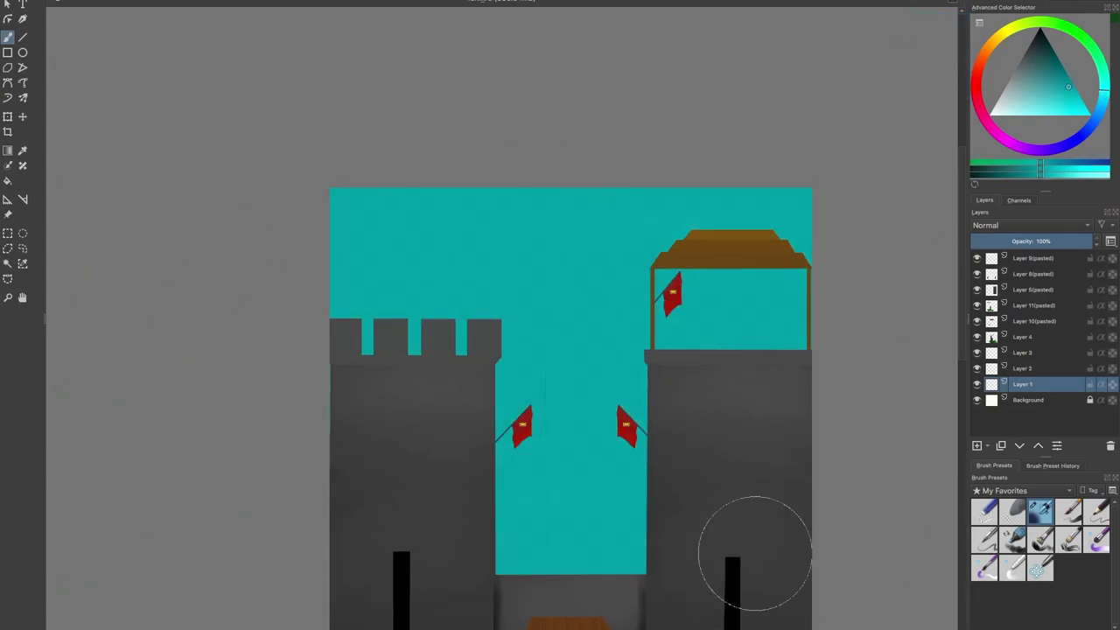
Step: Repaint the entire sky with a paler, less saturated turquoise
{"action": "left_click", "coordinate": [1067, 93]}
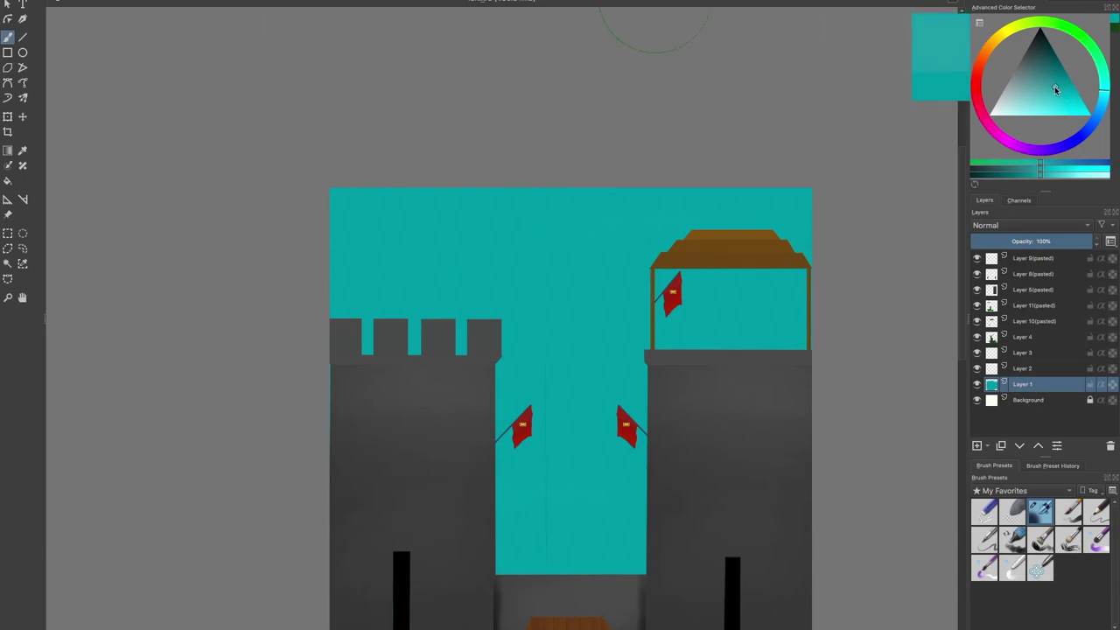
{"action": "left_click_drag", "start_coordinate": [1048, 91], "coordinate": [1043, 90]}
{"action": "mouse_move", "coordinate": [407, 167]}
{"action": "left_mouse_down"}
{"action": "mouse_move", "coordinate": [52, 306]}
{"action": "mouse_move", "coordinate": [646, 295]}
{"action": "mouse_move", "coordinate": [89, 135]}
{"action": "left_mouse_up"}
{"action": "left_click_drag", "start_coordinate": [569, 411], "coordinate": [582, 519]}
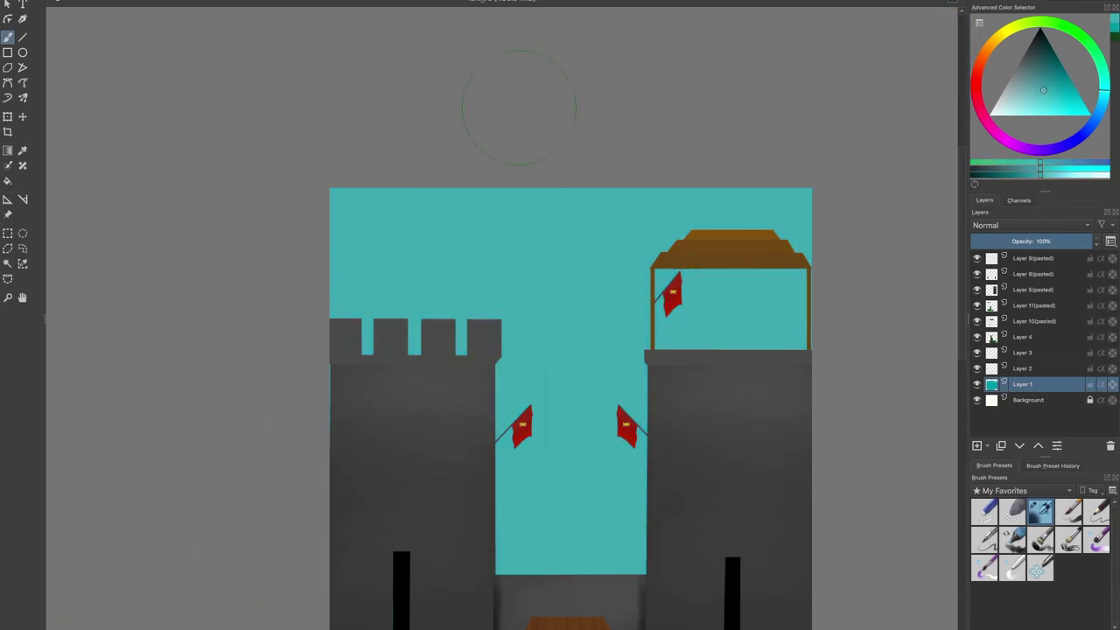
Step: Blend more saturated turquoise into the middle and lower sky, with bright cyan between the towers
{"action": "left_click", "coordinate": [1055, 91]}
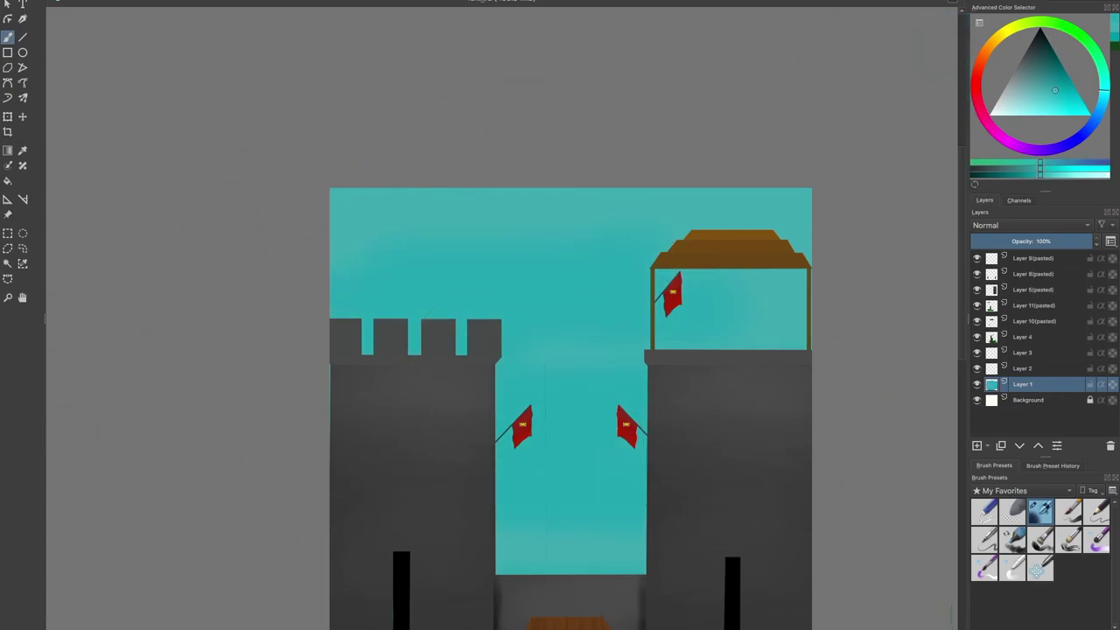
{"action": "left_click", "coordinate": [1060, 96]}
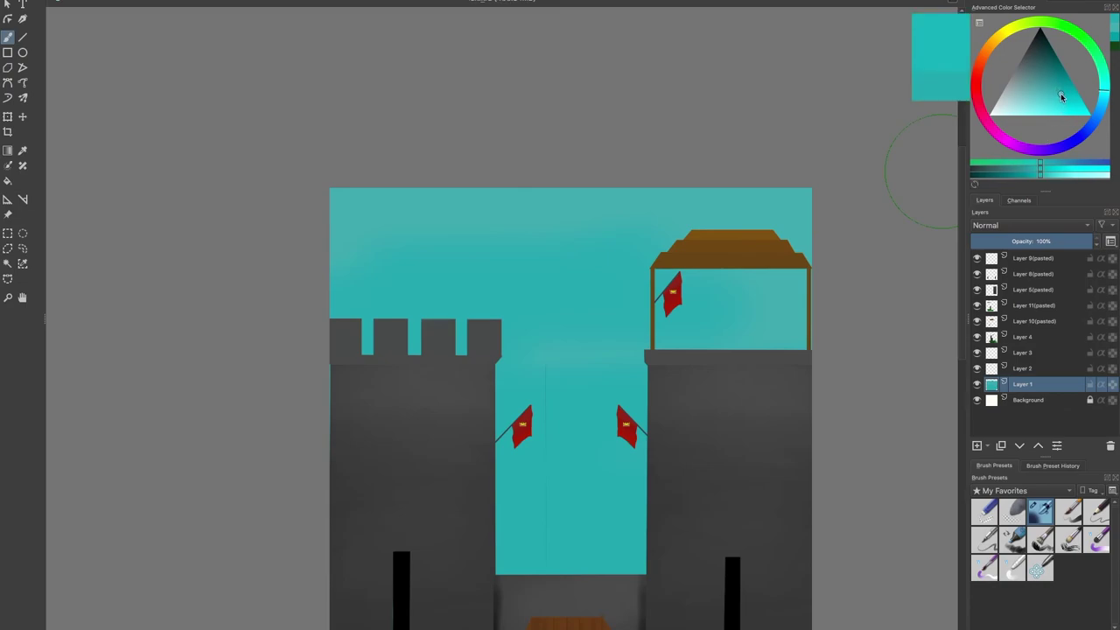
{"action": "mouse_move", "coordinate": [348, 350]}
{"action": "left_mouse_down"}
{"action": "mouse_move", "coordinate": [537, 367]}
{"action": "mouse_move", "coordinate": [370, 430]}
{"action": "mouse_move", "coordinate": [417, 560]}
{"action": "mouse_move", "coordinate": [761, 440]}
{"action": "left_mouse_up"}
{"action": "left_click", "coordinate": [1067, 102]}
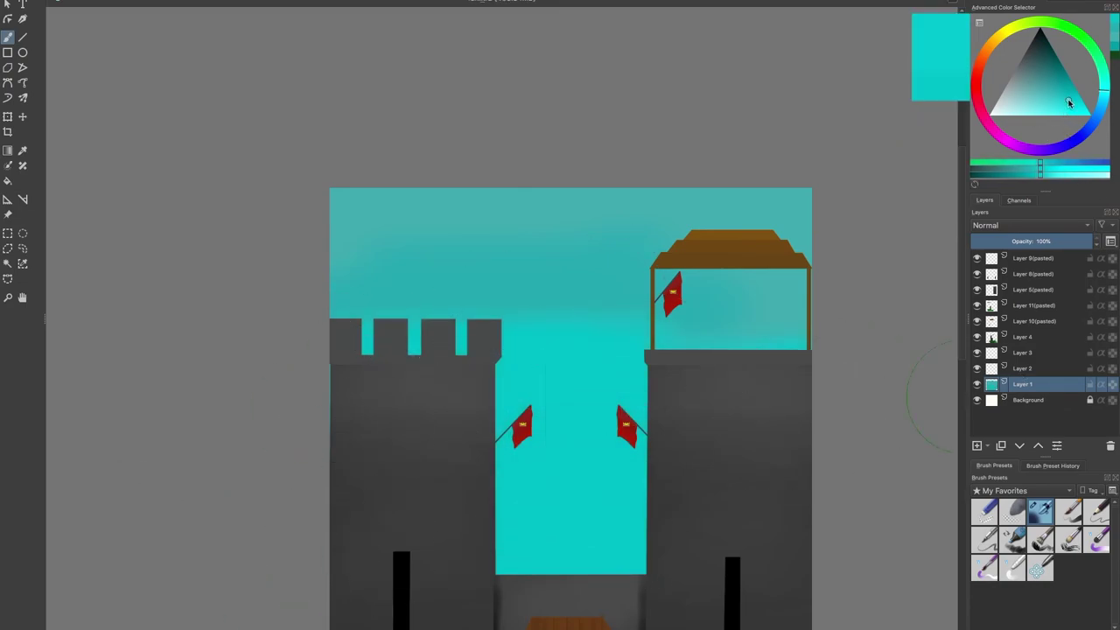
Step: Shade the sky between the towers with progressively darker teal over the bright cyan
{"action": "left_click", "coordinate": [1062, 86]}
{"action": "mouse_move", "coordinate": [525, 564]}
{"action": "left_mouse_down"}
{"action": "mouse_move", "coordinate": [738, 527]}
{"action": "mouse_move", "coordinate": [175, 500]}
{"action": "mouse_move", "coordinate": [444, 521]}
{"action": "left_mouse_up"}
{"action": "left_click", "coordinate": [1067, 86]}
{"action": "mouse_move", "coordinate": [507, 408]}
{"action": "left_mouse_down"}
{"action": "mouse_move", "coordinate": [312, 450]}
{"action": "mouse_move", "coordinate": [573, 430]}
{"action": "mouse_move", "coordinate": [629, 496]}
{"action": "left_mouse_up"}
{"action": "mouse_move", "coordinate": [715, 426]}
{"action": "left_mouse_down"}
{"action": "mouse_move", "coordinate": [556, 449]}
{"action": "mouse_move", "coordinate": [325, 393]}
{"action": "mouse_move", "coordinate": [191, 395]}
{"action": "mouse_move", "coordinate": [615, 425]}
{"action": "left_mouse_up"}
{"action": "left_click", "coordinate": [1058, 75]}
{"action": "mouse_move", "coordinate": [500, 363]}
{"action": "left_mouse_down"}
{"action": "mouse_move", "coordinate": [285, 547]}
{"action": "mouse_move", "coordinate": [427, 580]}
{"action": "mouse_move", "coordinate": [573, 594]}
{"action": "mouse_move", "coordinate": [339, 515]}
{"action": "mouse_move", "coordinate": [660, 429]}
{"action": "left_mouse_up"}
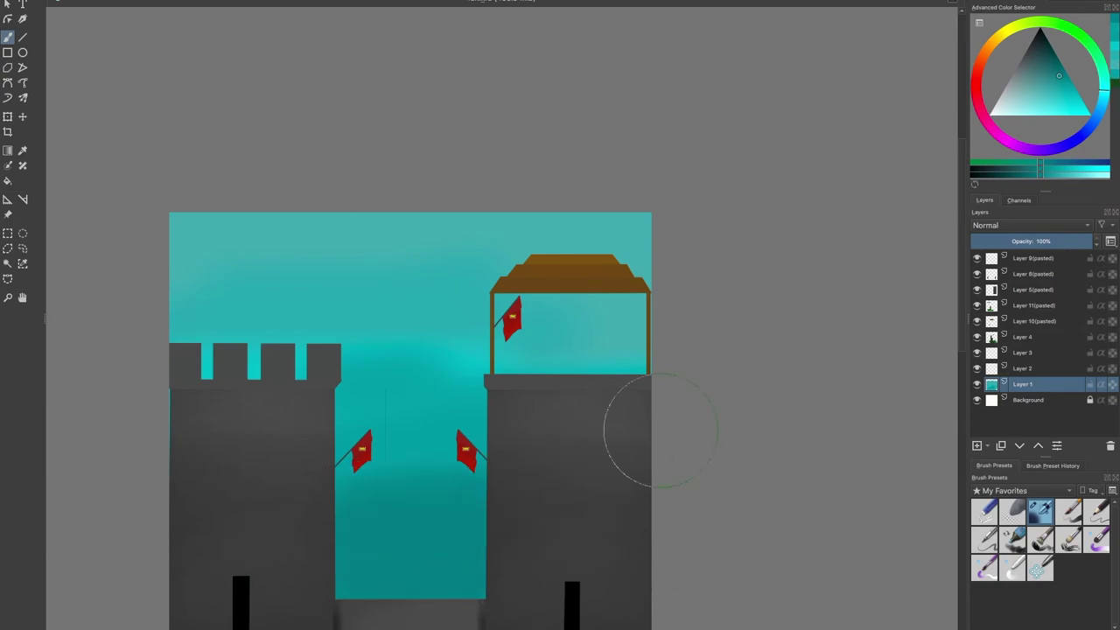
Step: Extend the dark teal shading over the lower sky between the flags and down to the gate wall
{"action": "left_click", "coordinate": [1056, 77]}
{"action": "left_click", "coordinate": [1058, 77]}
{"action": "left_click_drag", "start_coordinate": [336, 435], "coordinate": [375, 569]}
{"action": "scroll", "coordinate": [581, 425], "scroll_direction": "down", "scroll_amount": 2}
{"action": "left_click_drag", "start_coordinate": [614, 427], "coordinate": [548, 415]}
{"action": "left_click_drag", "start_coordinate": [446, 380], "coordinate": [425, 422]}
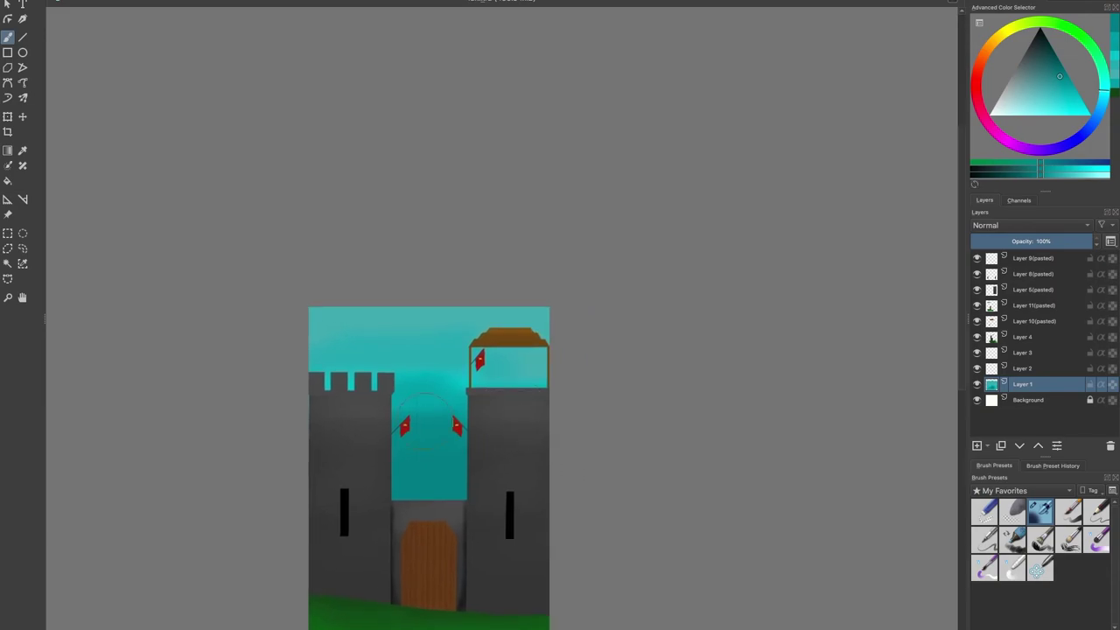
Step: Paint a small pale gray-white cloud in the sky above the left tower with a smaller soft brush
{"action": "scroll", "coordinate": [486, 385], "scroll_direction": "up", "scroll_amount": 5}
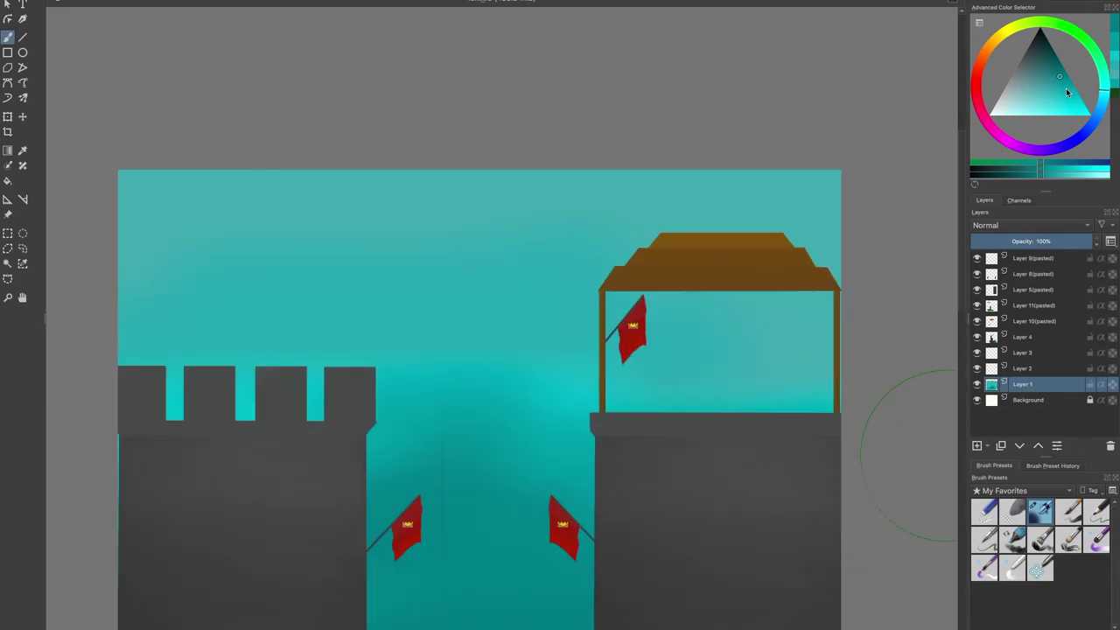
{"action": "left_click_drag", "start_coordinate": [1066, 92], "coordinate": [990, 115]}
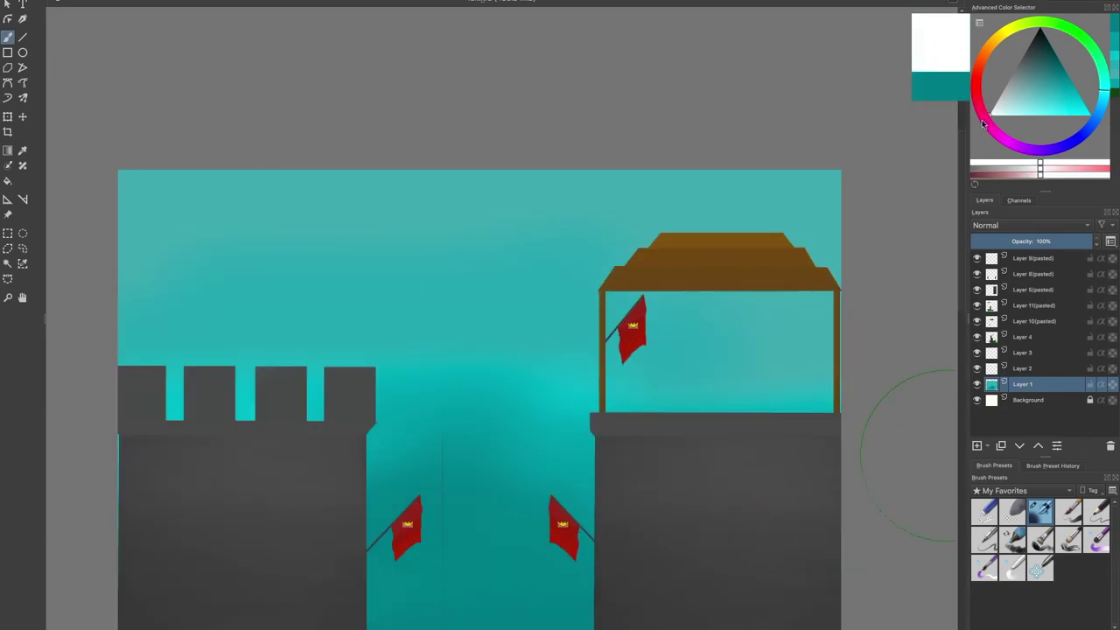
{"action": "left_click", "coordinate": [1005, 107]}
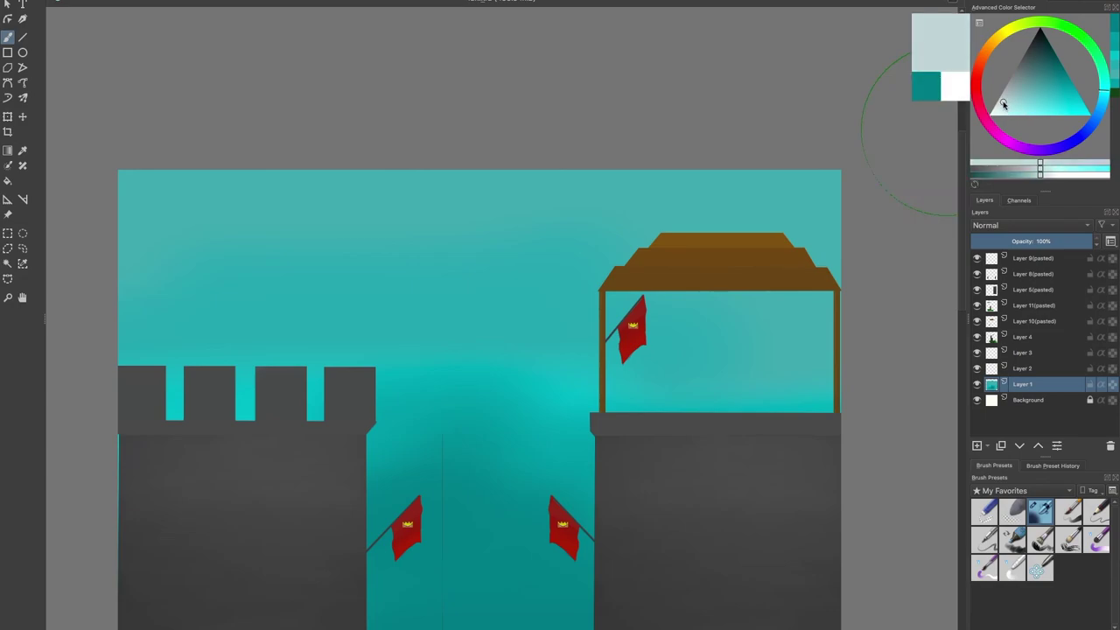
{"action": "mouse_move", "coordinate": [195, 237]}
{"action": "left_mouse_down"}
{"action": "mouse_move", "coordinate": [201, 220]}
{"action": "mouse_move", "coordinate": [267, 223]}
{"action": "left_mouse_up"}
{"action": "key", "text": "ctrl+z"}
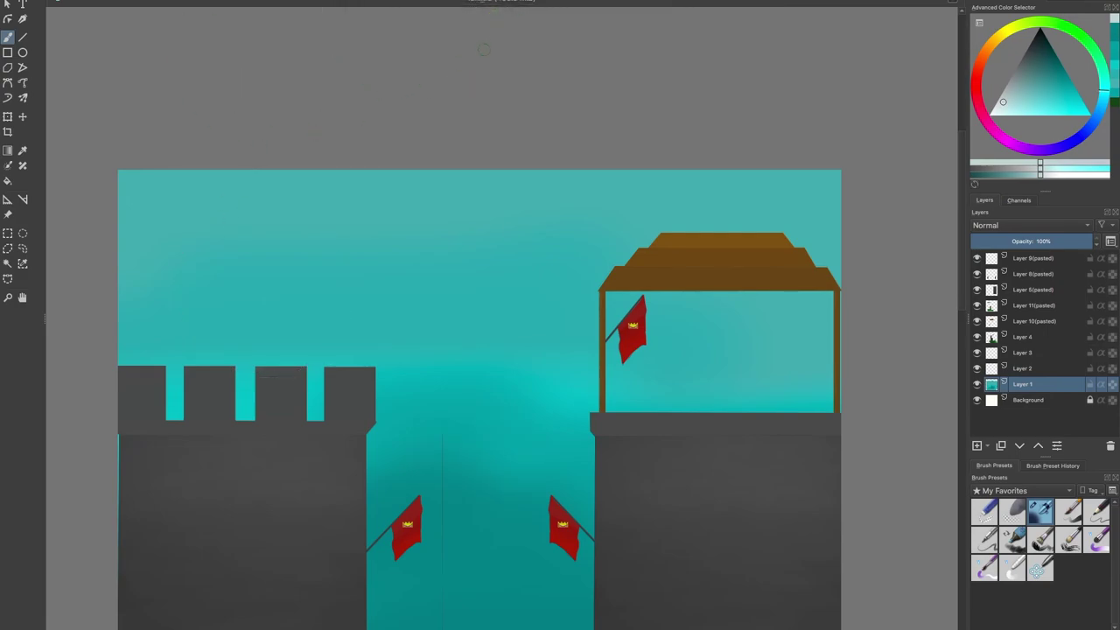
{"action": "mouse_move", "coordinate": [143, 251]}
{"action": "left_mouse_down"}
{"action": "mouse_move", "coordinate": [164, 223]}
{"action": "mouse_move", "coordinate": [198, 191]}
{"action": "left_mouse_up"}
{"action": "left_click_drag", "start_coordinate": [230, 226], "coordinate": [167, 244]}
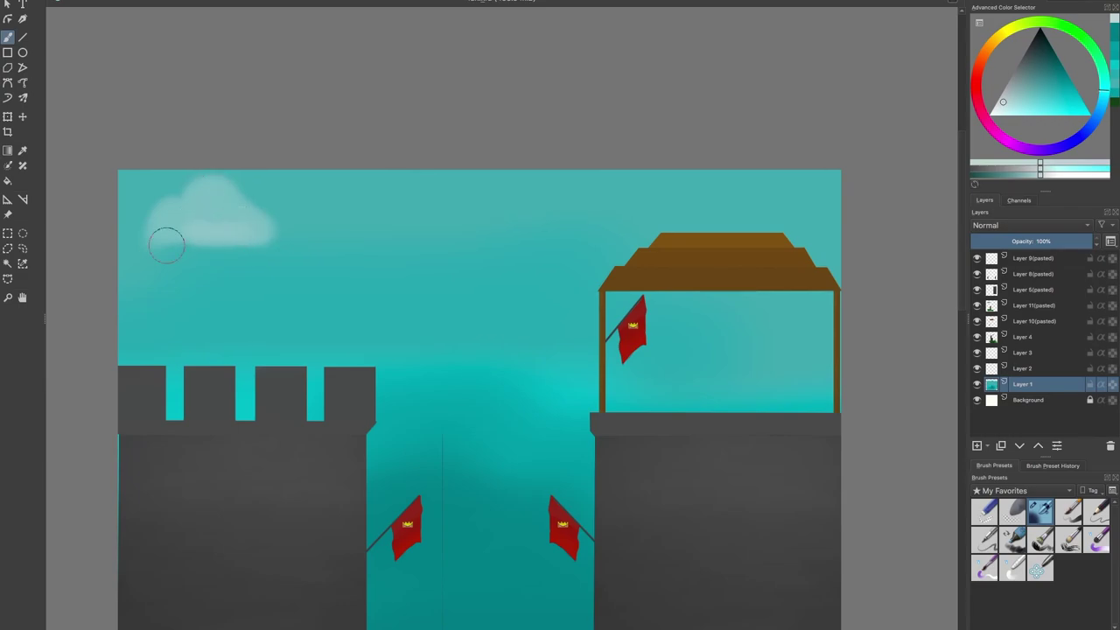
Step: Paint more soft clouds across the upper sky, beneath the roof, behind the left battlements and between the towers
{"action": "mouse_move", "coordinate": [381, 267]}
{"action": "left_mouse_down"}
{"action": "mouse_move", "coordinate": [441, 249]}
{"action": "mouse_move", "coordinate": [454, 280]}
{"action": "mouse_move", "coordinate": [459, 288]}
{"action": "left_mouse_up"}
{"action": "mouse_move", "coordinate": [569, 245]}
{"action": "left_mouse_down"}
{"action": "mouse_move", "coordinate": [569, 230]}
{"action": "mouse_move", "coordinate": [598, 222]}
{"action": "mouse_move", "coordinate": [622, 240]}
{"action": "mouse_move", "coordinate": [612, 249]}
{"action": "left_mouse_up"}
{"action": "mouse_move", "coordinate": [779, 284]}
{"action": "left_mouse_down"}
{"action": "mouse_move", "coordinate": [762, 314]}
{"action": "mouse_move", "coordinate": [779, 325]}
{"action": "mouse_move", "coordinate": [818, 305]}
{"action": "mouse_move", "coordinate": [797, 297]}
{"action": "mouse_move", "coordinate": [727, 320]}
{"action": "mouse_move", "coordinate": [796, 275]}
{"action": "mouse_move", "coordinate": [714, 314]}
{"action": "mouse_move", "coordinate": [827, 321]}
{"action": "left_mouse_up"}
{"action": "mouse_move", "coordinate": [165, 387]}
{"action": "left_mouse_down"}
{"action": "mouse_move", "coordinate": [249, 383]}
{"action": "mouse_move", "coordinate": [242, 338]}
{"action": "mouse_move", "coordinate": [175, 343]}
{"action": "mouse_move", "coordinate": [154, 370]}
{"action": "left_mouse_up"}
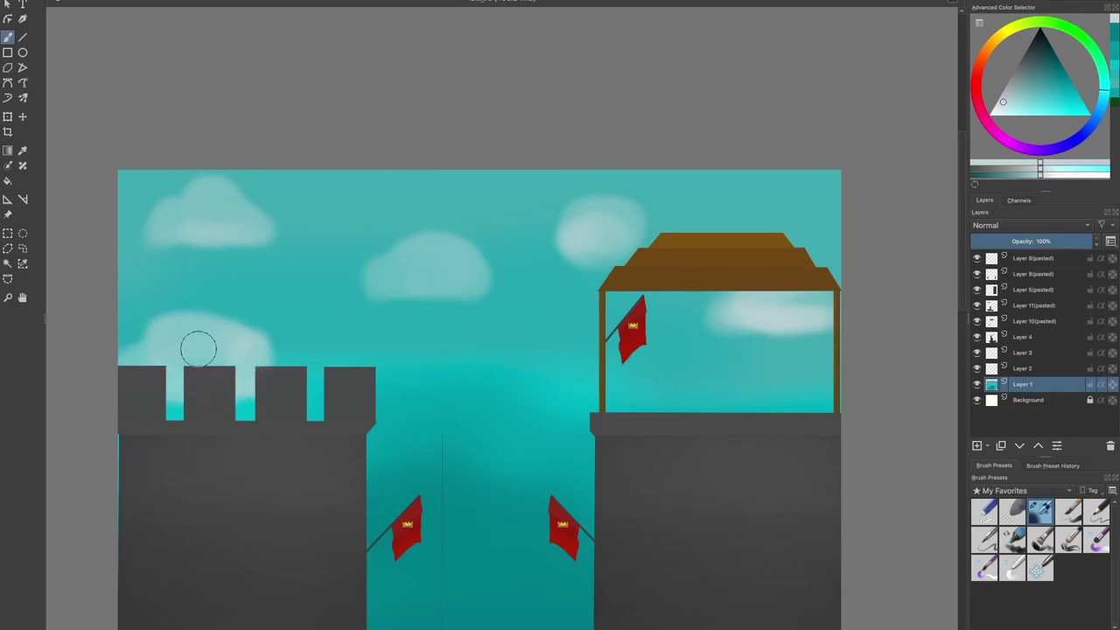
{"action": "mouse_move", "coordinate": [376, 383]}
{"action": "left_mouse_down"}
{"action": "mouse_move", "coordinate": [414, 375]}
{"action": "mouse_move", "coordinate": [412, 358]}
{"action": "mouse_move", "coordinate": [388, 362]}
{"action": "left_mouse_up"}
{"action": "mouse_move", "coordinate": [485, 451]}
{"action": "left_mouse_down"}
{"action": "mouse_move", "coordinate": [549, 457]}
{"action": "mouse_move", "coordinate": [558, 416]}
{"action": "mouse_move", "coordinate": [485, 403]}
{"action": "mouse_move", "coordinate": [477, 429]}
{"action": "mouse_move", "coordinate": [549, 441]}
{"action": "left_mouse_up"}
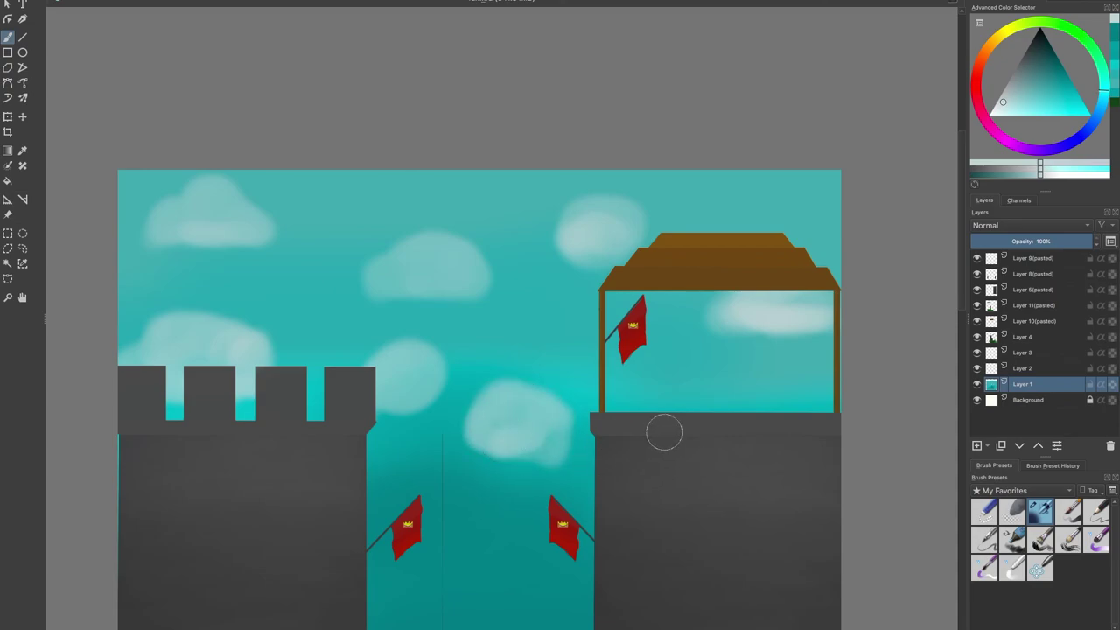
Step: Add a cloud just above the right tower's top beneath the roof, and brighten the existing clouds
{"action": "mouse_move", "coordinate": [667, 404]}
{"action": "left_mouse_down"}
{"action": "mouse_move", "coordinate": [691, 370]}
{"action": "mouse_move", "coordinate": [755, 379]}
{"action": "mouse_move", "coordinate": [738, 391]}
{"action": "mouse_move", "coordinate": [708, 391]}
{"action": "mouse_move", "coordinate": [738, 380]}
{"action": "mouse_move", "coordinate": [688, 382]}
{"action": "mouse_move", "coordinate": [735, 410]}
{"action": "left_mouse_up"}
{"action": "mouse_move", "coordinate": [508, 418]}
{"action": "left_mouse_down"}
{"action": "mouse_move", "coordinate": [519, 432]}
{"action": "mouse_move", "coordinate": [546, 407]}
{"action": "left_mouse_up"}
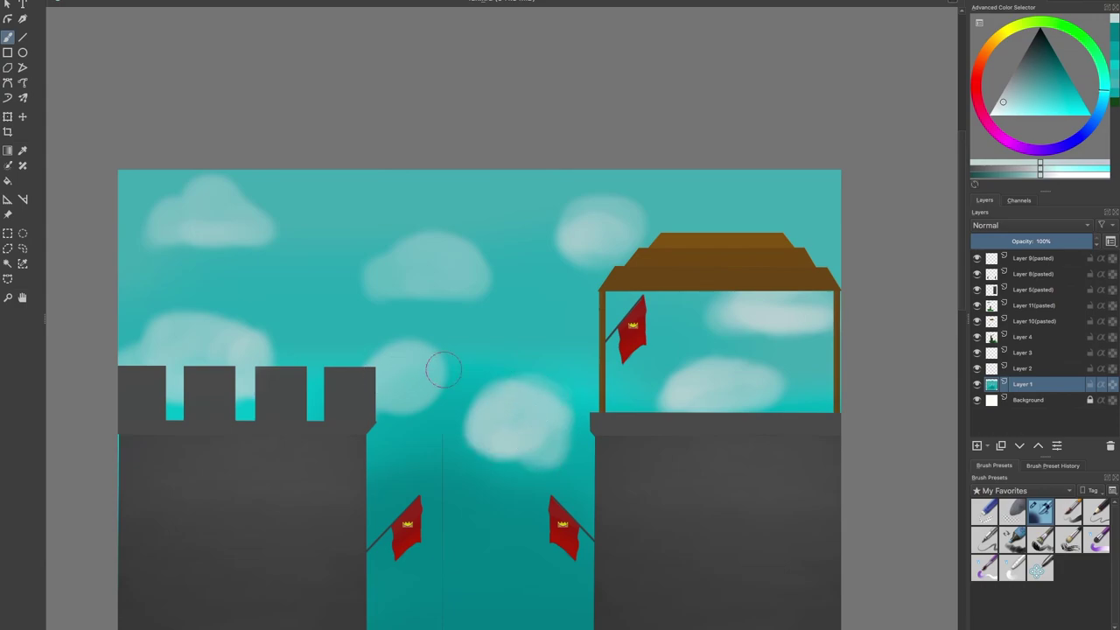
{"action": "left_click_drag", "start_coordinate": [430, 375], "coordinate": [425, 355]}
{"action": "left_click_drag", "start_coordinate": [398, 267], "coordinate": [450, 302]}
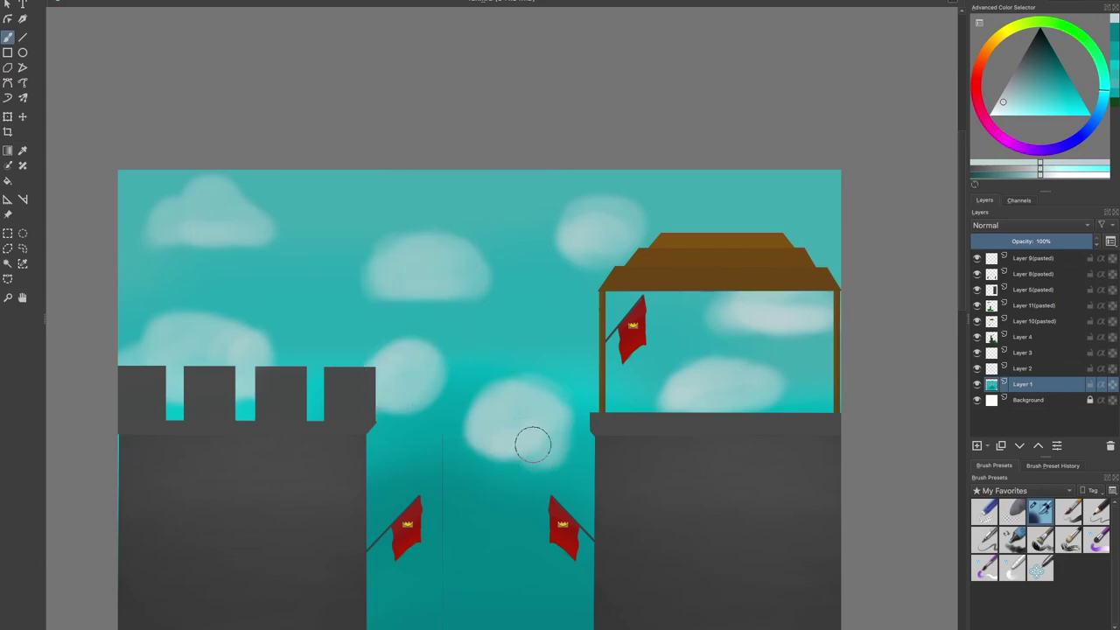
{"action": "mouse_move", "coordinate": [155, 227]}
{"action": "left_mouse_down"}
{"action": "mouse_move", "coordinate": [185, 208]}
{"action": "mouse_move", "coordinate": [248, 238]}
{"action": "left_mouse_up"}
Step: Paint fainter, smaller clouds in the darker sky between and below the two facing flags
{"action": "scroll", "coordinate": [422, 182], "scroll_direction": "down", "scroll_amount": 3}
{"action": "mouse_move", "coordinate": [328, 398]}
{"action": "left_mouse_down"}
{"action": "mouse_move", "coordinate": [318, 355]}
{"action": "mouse_move", "coordinate": [350, 342]}
{"action": "left_mouse_up"}
{"action": "scroll", "coordinate": [370, 316], "scroll_direction": "up", "scroll_amount": 3}
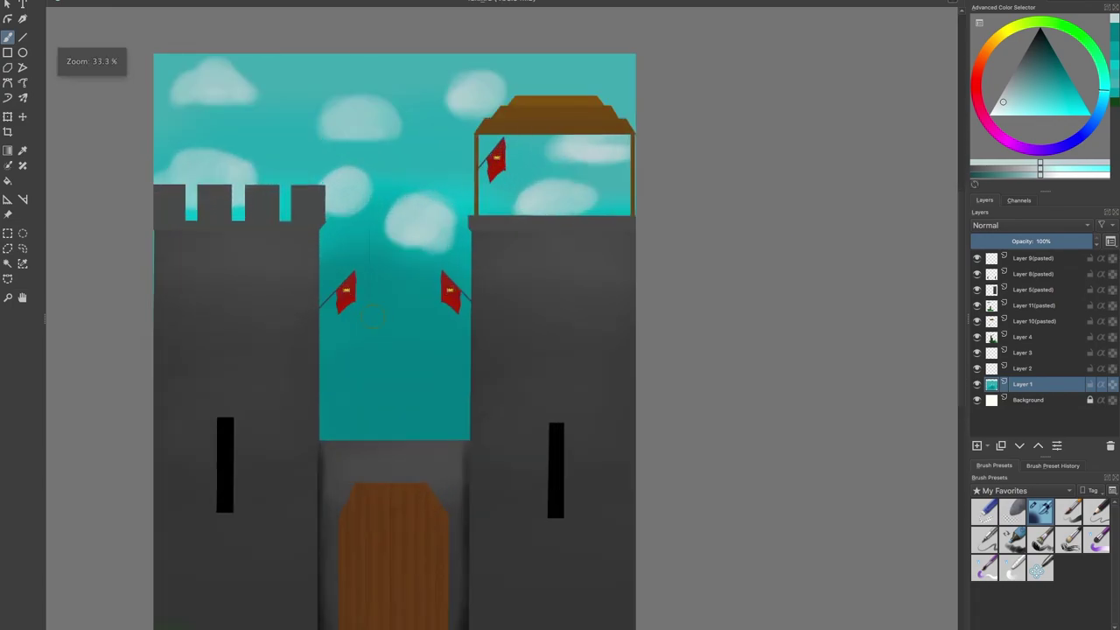
{"action": "mouse_move", "coordinate": [385, 289]}
{"action": "left_mouse_down"}
{"action": "mouse_move", "coordinate": [396, 278]}
{"action": "mouse_move", "coordinate": [439, 327]}
{"action": "left_mouse_up"}
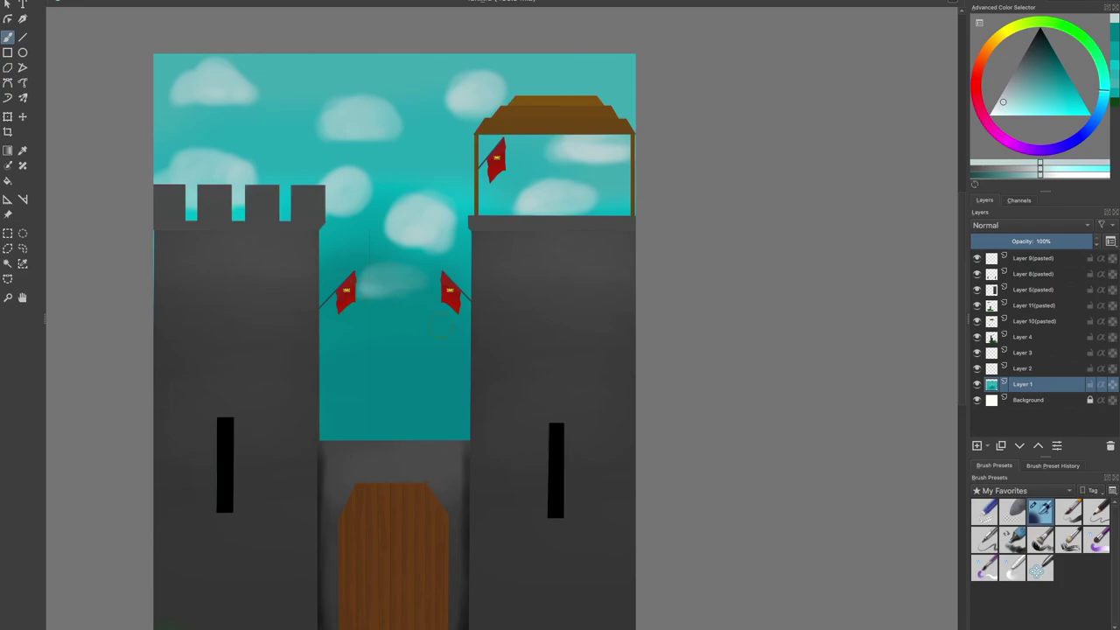
{"action": "left_click_drag", "start_coordinate": [351, 351], "coordinate": [418, 350]}
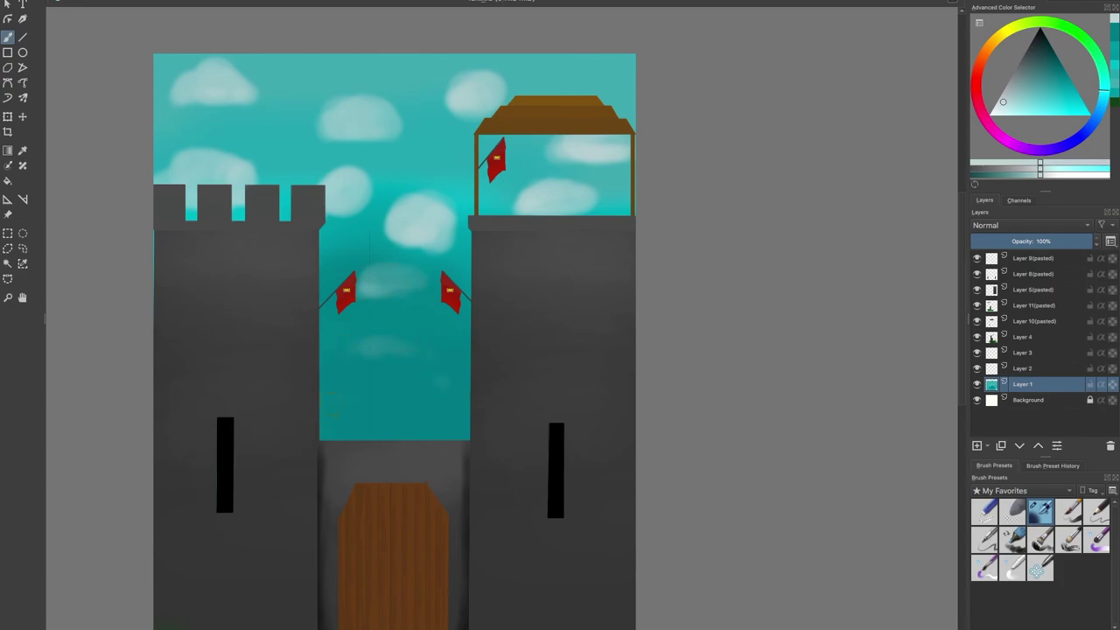
{"action": "scroll", "coordinate": [342, 457], "scroll_direction": "down", "scroll_amount": 5}
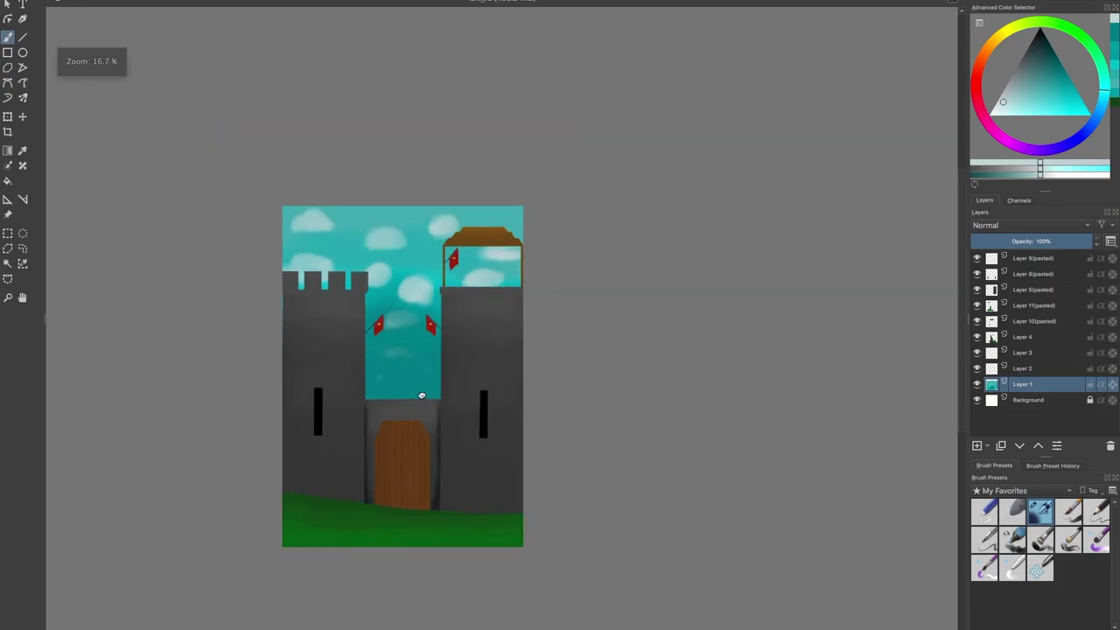
{"action": "scroll", "coordinate": [376, 350], "scroll_direction": "up", "scroll_amount": 3}
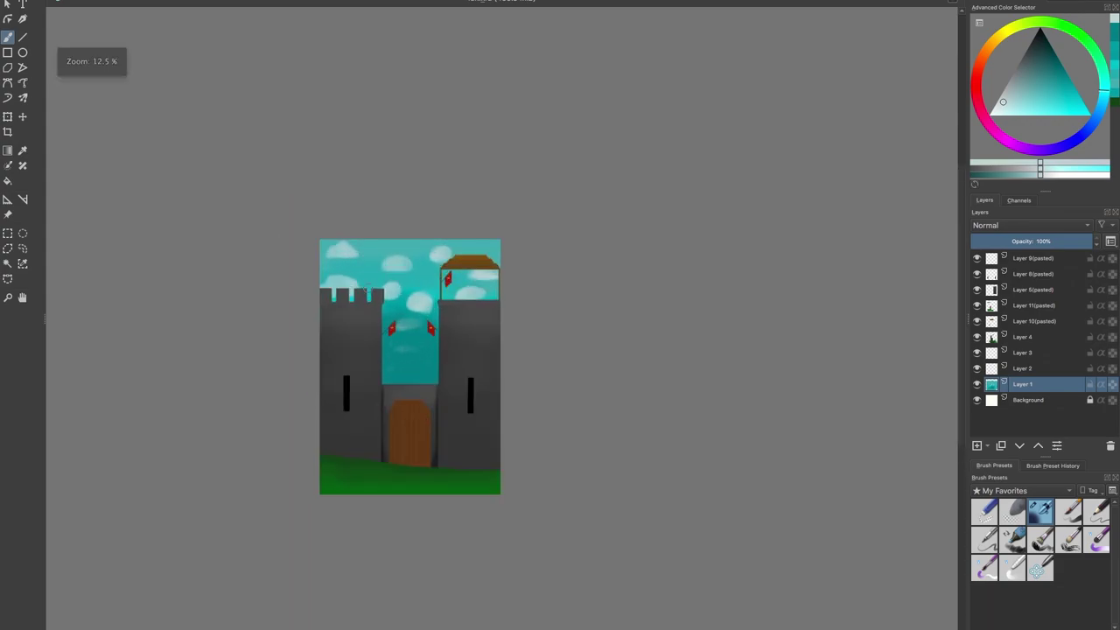
{"action": "scroll", "coordinate": [358, 327], "scroll_direction": "up", "scroll_amount": 5}
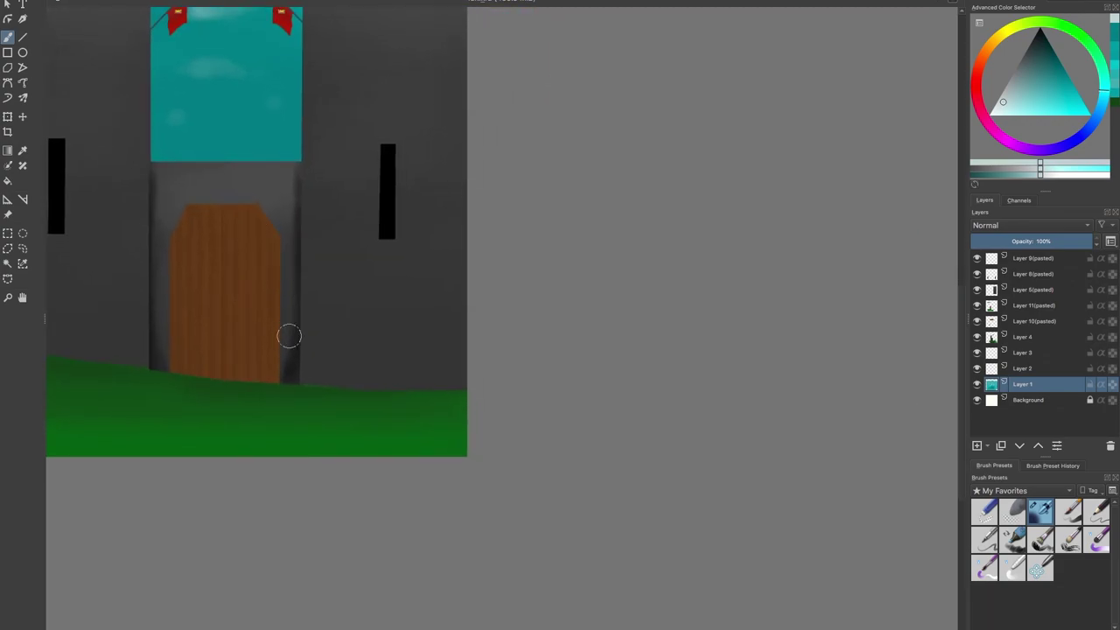
Step: Handwrite the letters RF in light green with a fine brush on the topmost layer, near the grass's lower-right corner
{"action": "scroll", "coordinate": [336, 350], "scroll_direction": "up", "scroll_amount": 1}
{"action": "left_click_drag", "start_coordinate": [389, 404], "coordinate": [375, 393]}
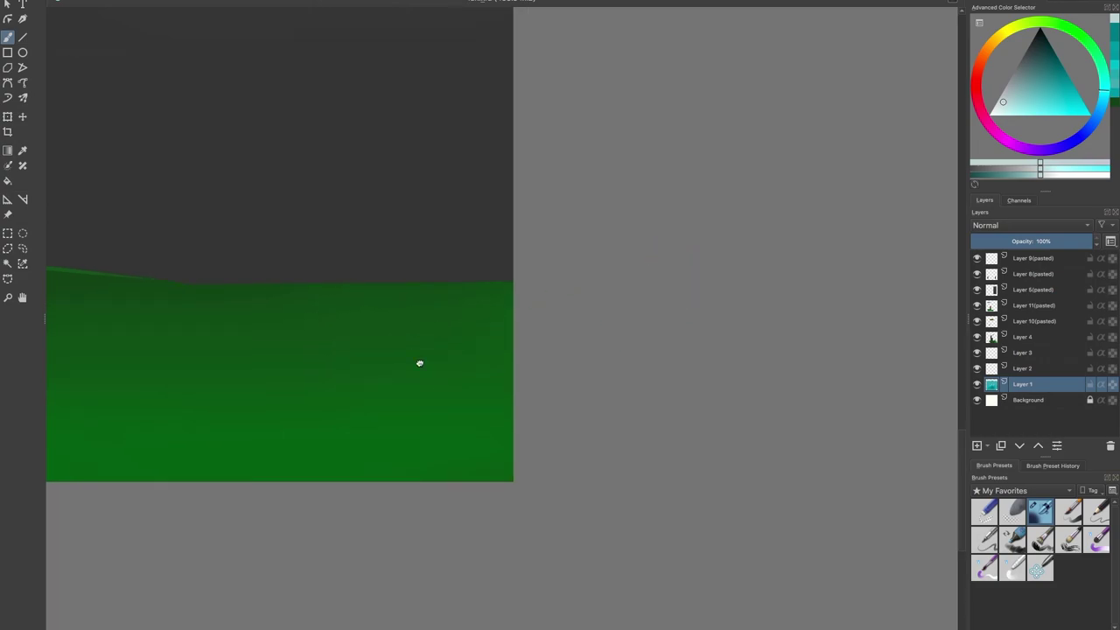
{"action": "left_click_drag", "start_coordinate": [419, 363], "coordinate": [441, 353]}
{"action": "left_click", "coordinate": [1081, 38]}
{"action": "mouse_move", "coordinate": [1057, 107]}
{"action": "left_mouse_down"}
{"action": "mouse_move", "coordinate": [1089, 117]}
{"action": "mouse_move", "coordinate": [1035, 115]}
{"action": "mouse_move", "coordinate": [1033, 93]}
{"action": "left_mouse_up"}
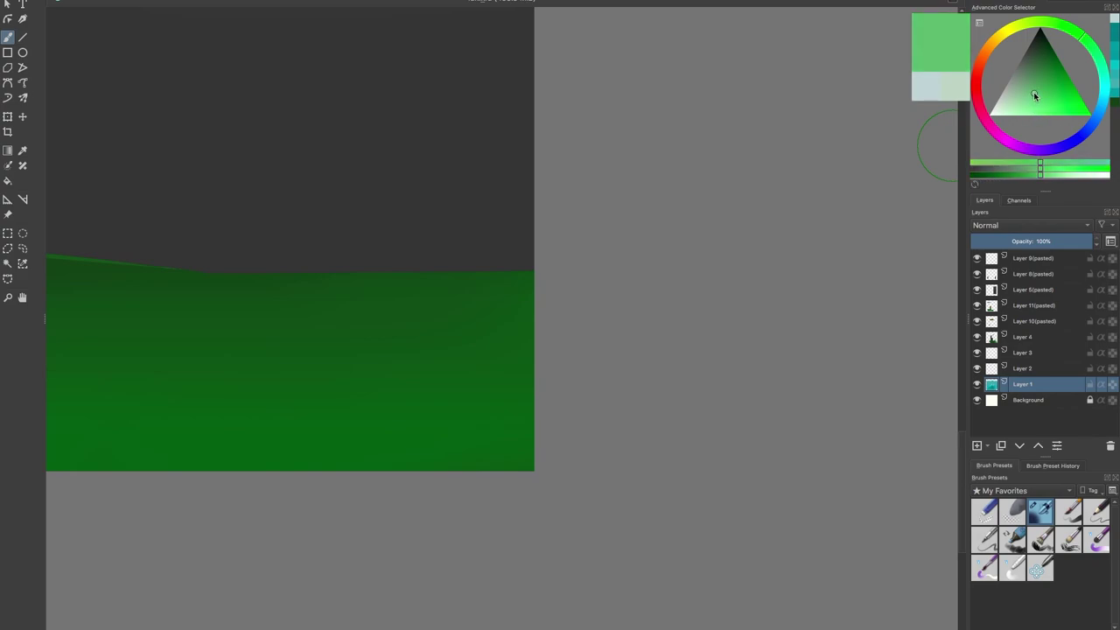
{"action": "left_click", "coordinate": [1096, 510]}
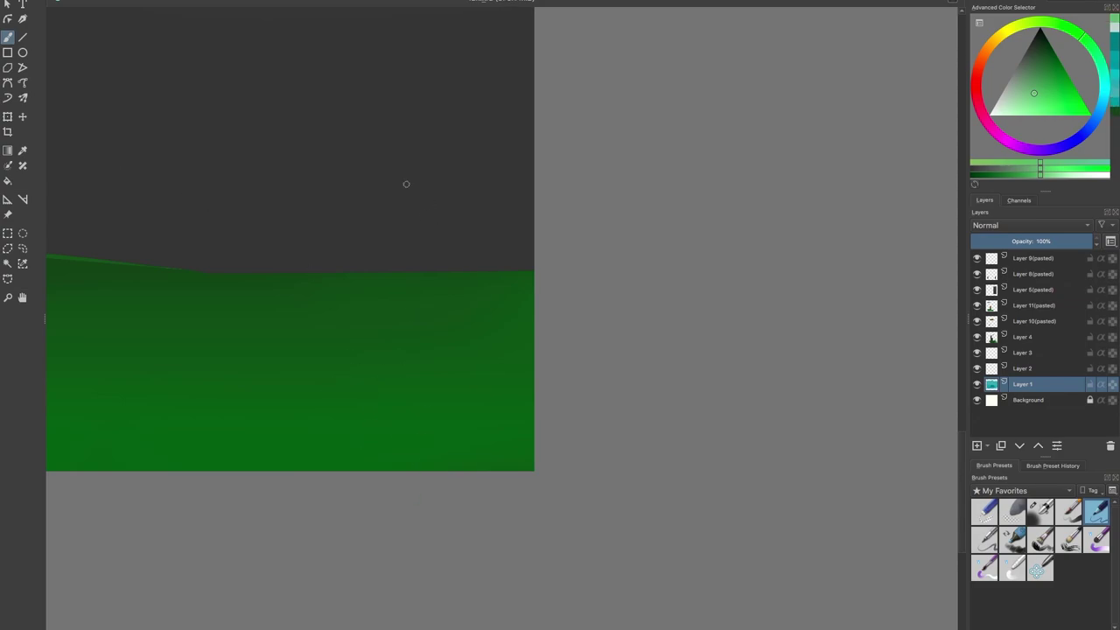
{"action": "left_click", "coordinate": [1016, 262]}
{"action": "left_click_drag", "start_coordinate": [364, 464], "coordinate": [373, 368]}
{"action": "mouse_move", "coordinate": [442, 445]}
{"action": "left_mouse_down"}
{"action": "mouse_move", "coordinate": [455, 379]}
{"action": "mouse_move", "coordinate": [458, 445]}
{"action": "mouse_move", "coordinate": [479, 413]}
{"action": "left_mouse_up"}
{"action": "key", "text": "super+z"}
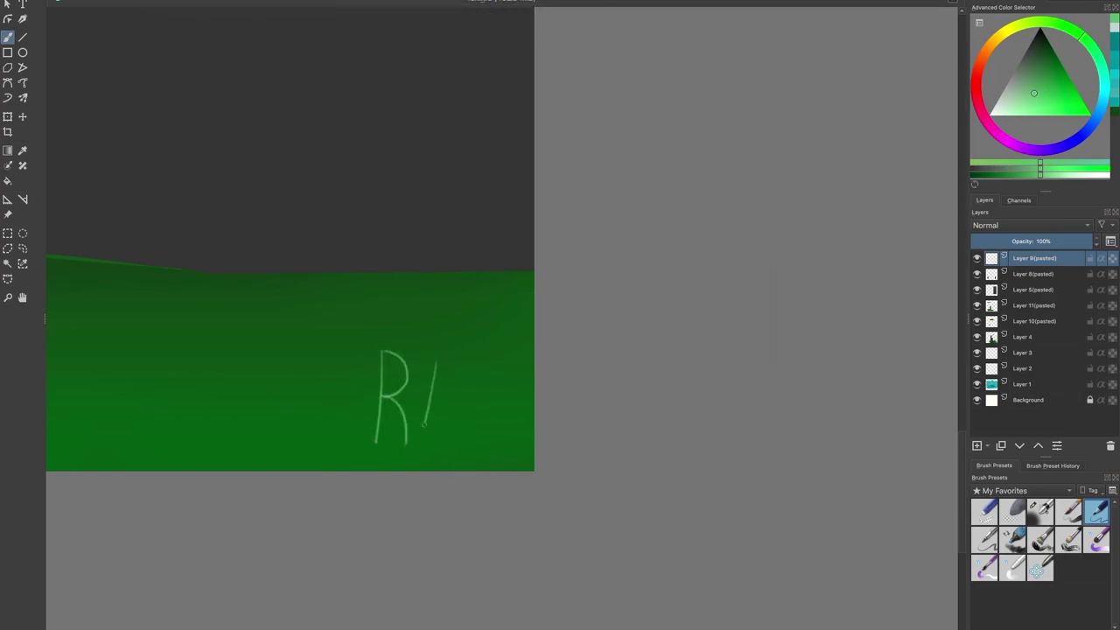
Step: Select the RF signature on the grass, shrink and slightly tilt it, and place it close to the painting's lower-right corner
{"action": "scroll", "coordinate": [438, 393], "scroll_direction": "down", "scroll_amount": 6}
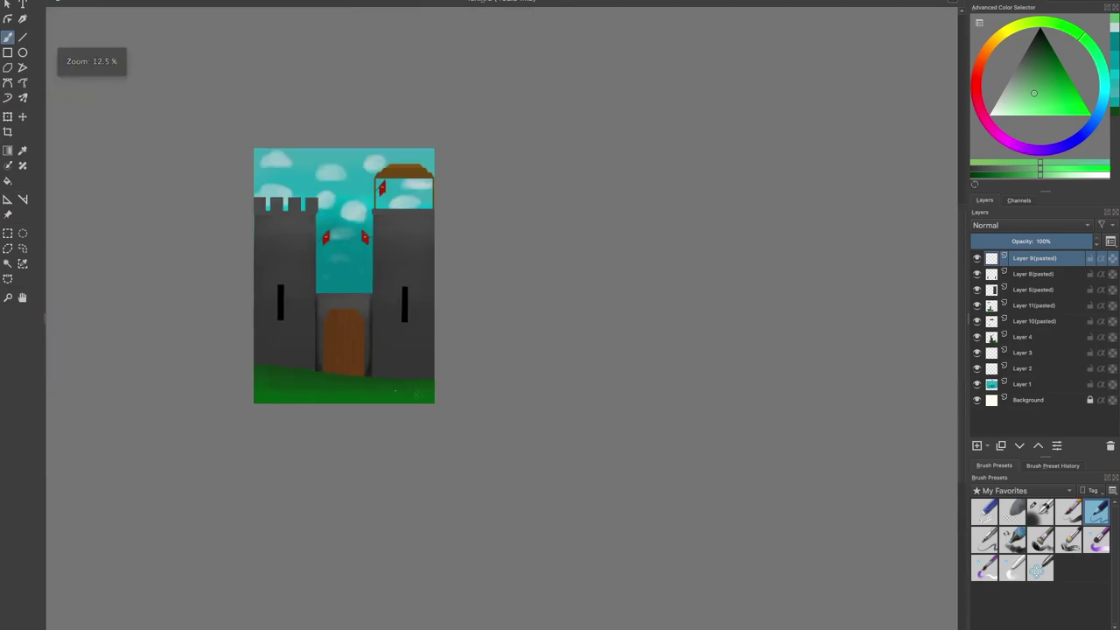
{"action": "mouse_move", "coordinate": [329, 357]}
{"action": "left_mouse_down"}
{"action": "mouse_move", "coordinate": [365, 399]}
{"action": "mouse_move", "coordinate": [194, 353]}
{"action": "left_mouse_up"}
{"action": "scroll", "coordinate": [367, 402], "scroll_direction": "up", "scroll_amount": 2}
{"action": "left_click", "coordinate": [8, 233]}
{"action": "mouse_move", "coordinate": [332, 390]}
{"action": "left_mouse_down"}
{"action": "mouse_move", "coordinate": [435, 488]}
{"action": "mouse_move", "coordinate": [331, 388]}
{"action": "left_mouse_up"}
{"action": "left_click", "coordinate": [7, 116]}
{"action": "scroll", "coordinate": [451, 433], "scroll_direction": "up", "scroll_amount": 2}
{"action": "left_click_drag", "start_coordinate": [212, 343], "coordinate": [280, 373]}
{"action": "left_click_drag", "start_coordinate": [411, 492], "coordinate": [350, 468]}
{"action": "key", "text": "Return"}
{"action": "left_click", "coordinate": [339, 410]}
{"action": "scroll", "coordinate": [389, 442], "scroll_direction": "down", "scroll_amount": 1}
{"action": "left_click_drag", "start_coordinate": [211, 467], "coordinate": [258, 461]}
{"action": "key", "text": "Return"}
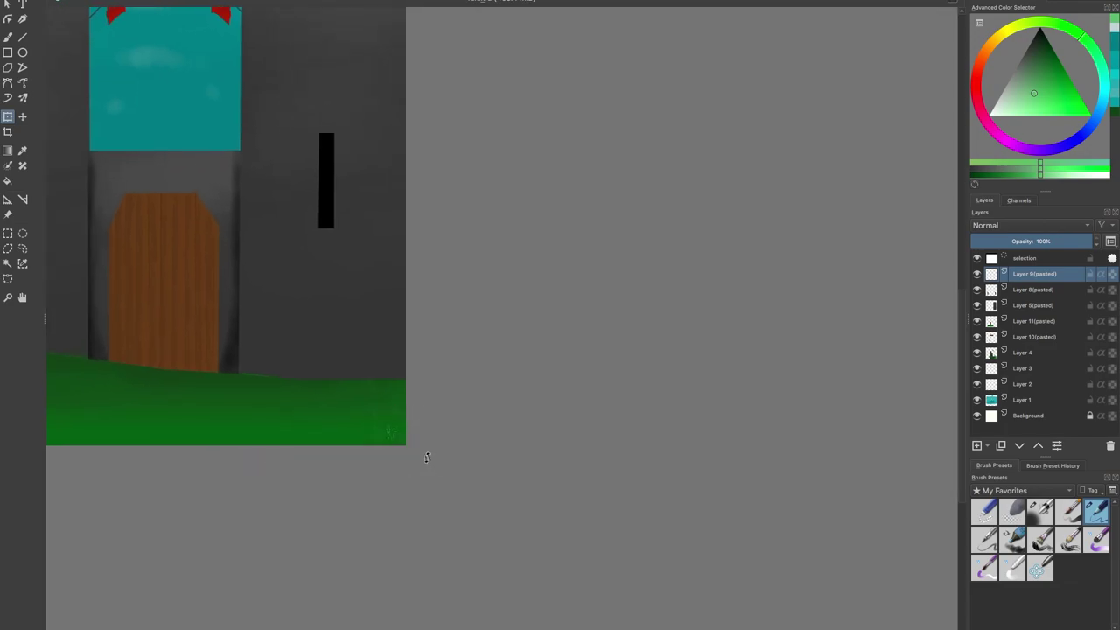
Step: Deselect the signature and thicken the letter F with broader straight light green lines
{"action": "scroll", "coordinate": [400, 445], "scroll_direction": "up", "scroll_amount": 6}
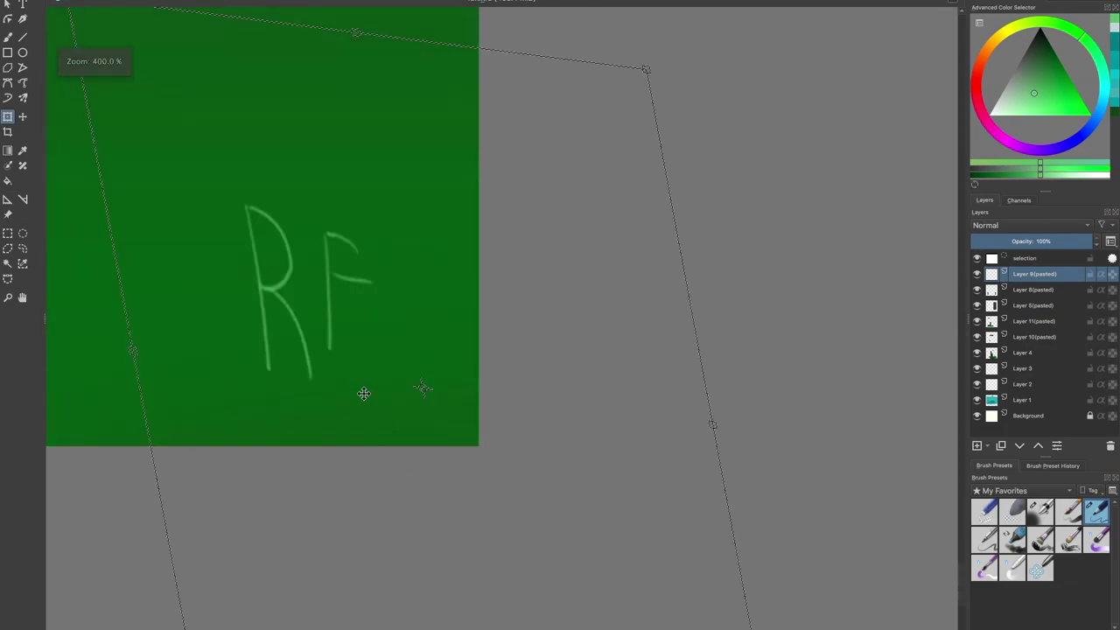
{"action": "left_click", "coordinate": [8, 233]}
{"action": "right_click", "coordinate": [245, 296]}
{"action": "left_click", "coordinate": [262, 312]}
{"action": "left_click", "coordinate": [23, 36]}
{"action": "left_click_drag", "start_coordinate": [331, 236], "coordinate": [362, 238]}
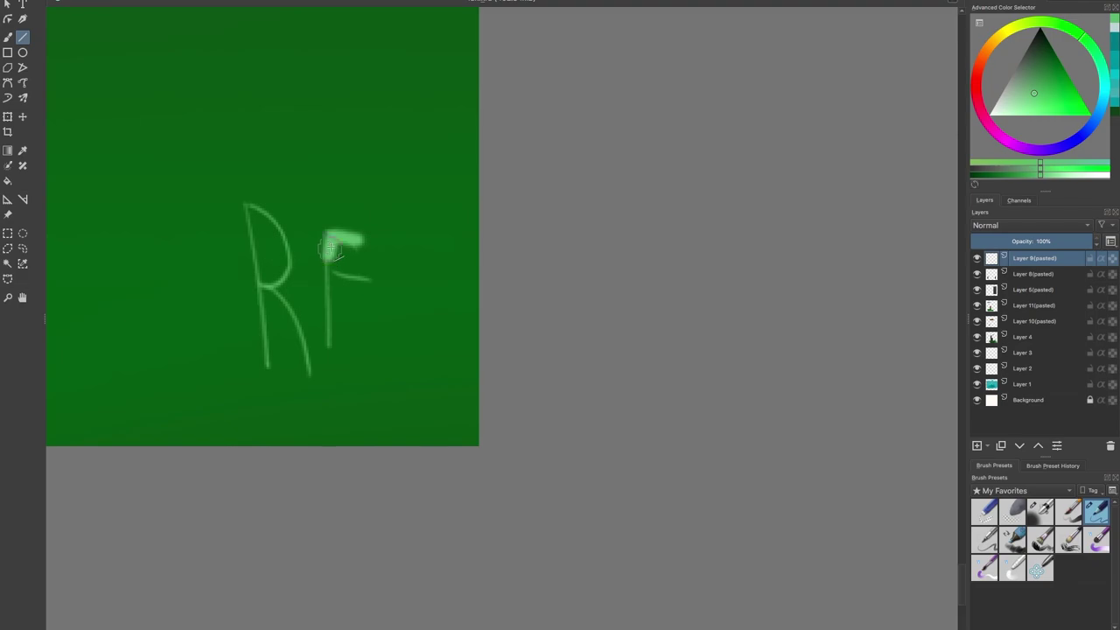
{"action": "left_click_drag", "start_coordinate": [329, 319], "coordinate": [329, 342]}
{"action": "left_click_drag", "start_coordinate": [332, 279], "coordinate": [378, 287]}
Step: Thicken the letter R of the signature with the same broad light green straight lines
{"action": "mouse_move", "coordinate": [251, 209]}
{"action": "left_mouse_down"}
{"action": "mouse_move", "coordinate": [293, 245]}
{"action": "mouse_move", "coordinate": [289, 278]}
{"action": "mouse_move", "coordinate": [263, 288]}
{"action": "left_mouse_up"}
{"action": "left_click_drag", "start_coordinate": [249, 214], "coordinate": [264, 366]}
{"action": "left_click_drag", "start_coordinate": [277, 295], "coordinate": [307, 372]}
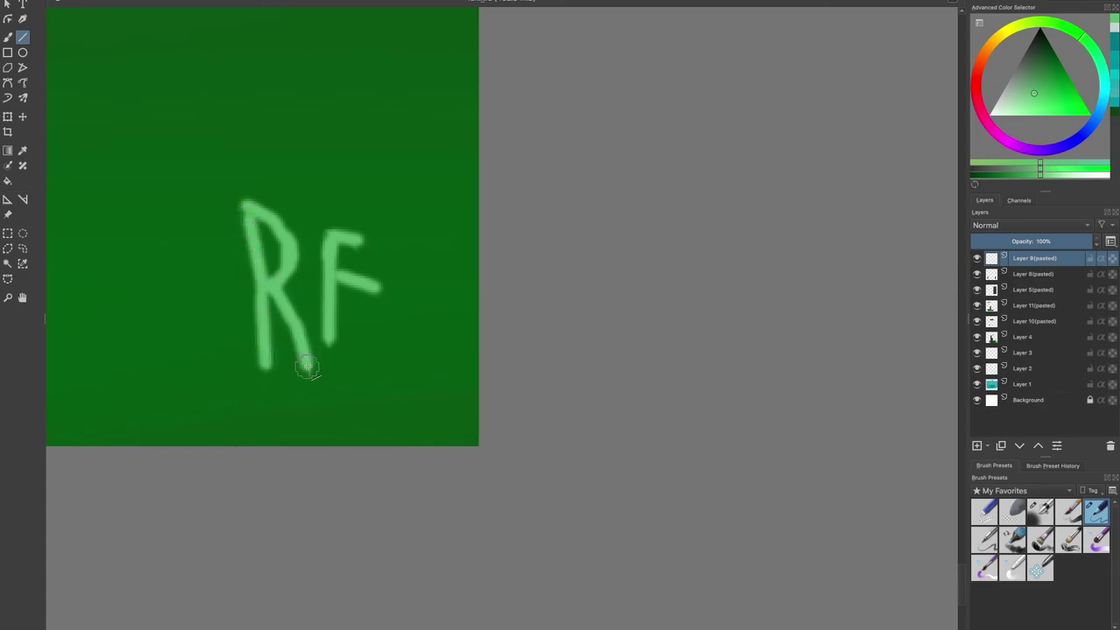
{"action": "scroll", "coordinate": [187, 307], "scroll_direction": "down", "scroll_amount": 3}
{"action": "scroll", "coordinate": [207, 312], "scroll_direction": "down", "scroll_amount": 4}
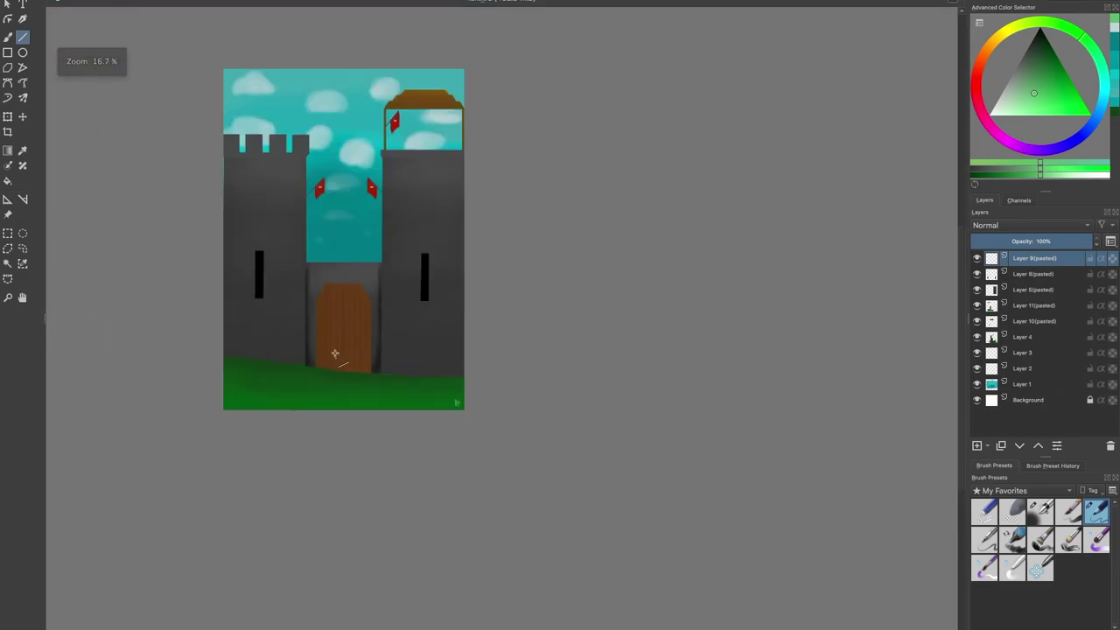
{"action": "scroll", "coordinate": [333, 357], "scroll_direction": "up", "scroll_amount": 1}
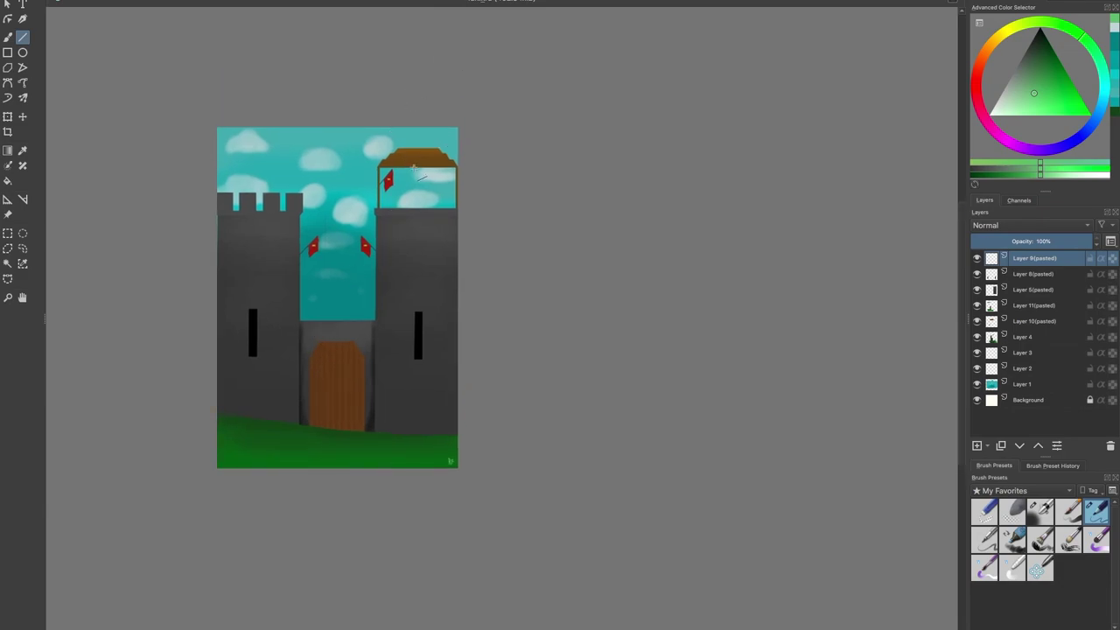